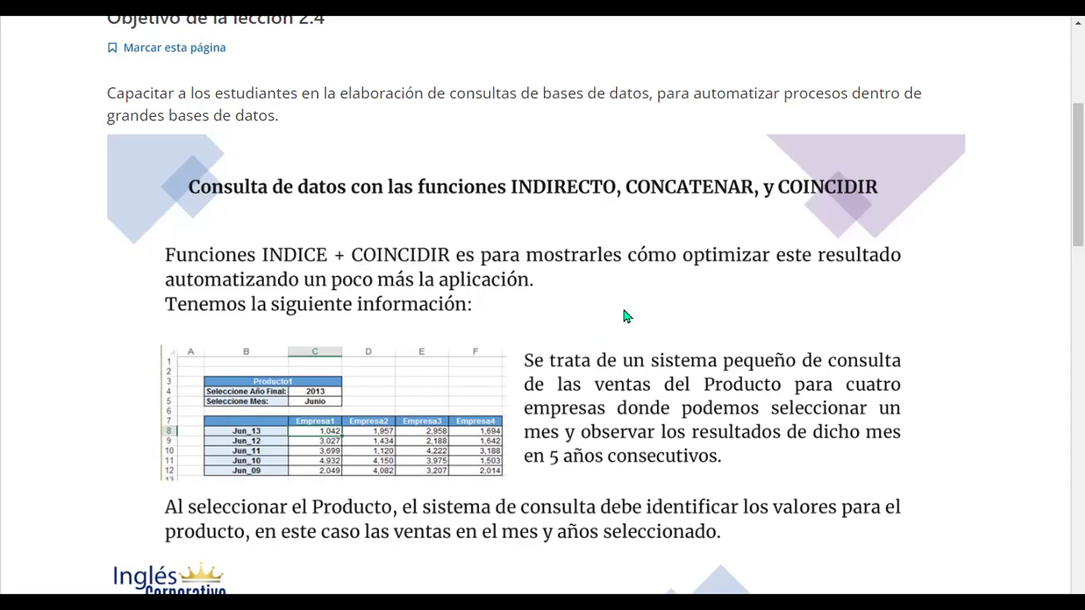
Scroll down the lesson page to the green box explaining the INDICE and COINCIDIR functions
scroll(624, 311, "down", 2)
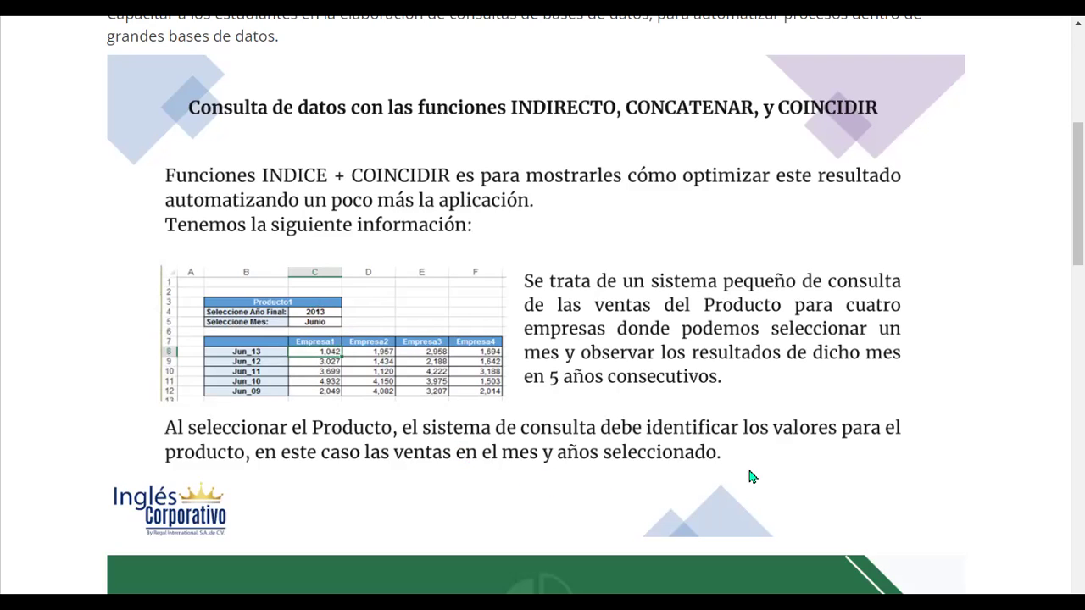
scroll(749, 477, "down", 1)
scroll(749, 477, "down", 1)
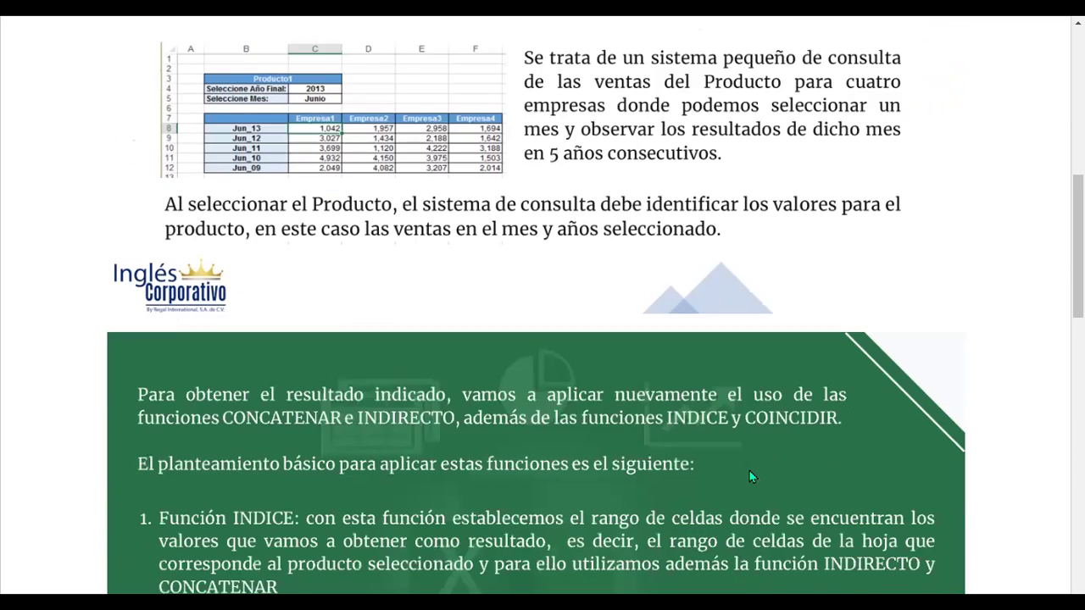
scroll(749, 477, "down", 3)
scroll(749, 477, "down", 2)
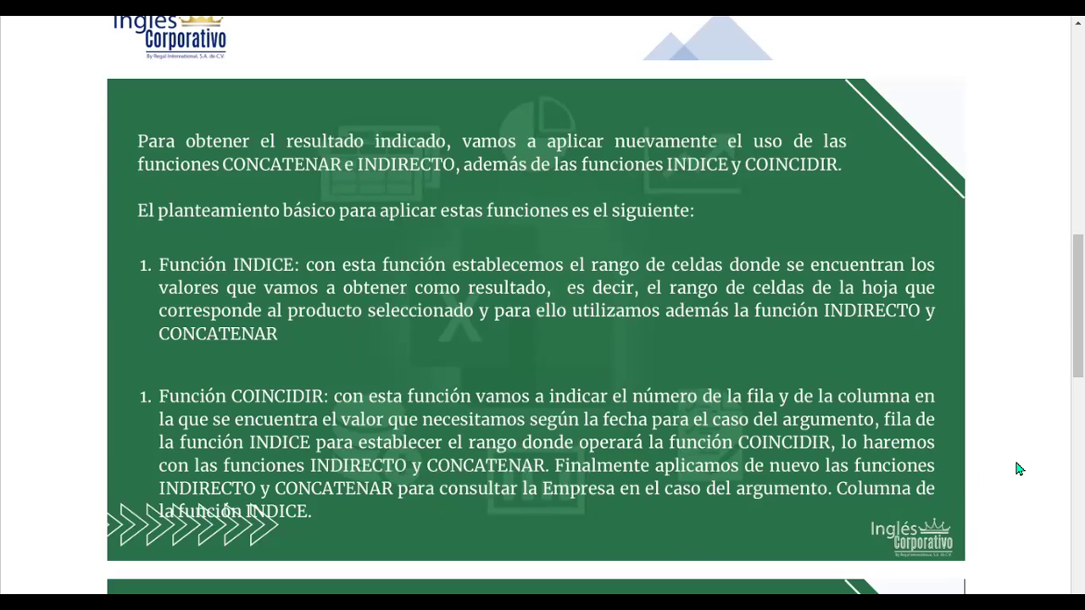
Scroll down to the Producto example table and the CONCATENAR month-year joining formula
scroll(1015, 463, "down", 1)
scroll(1016, 463, "down", 1)
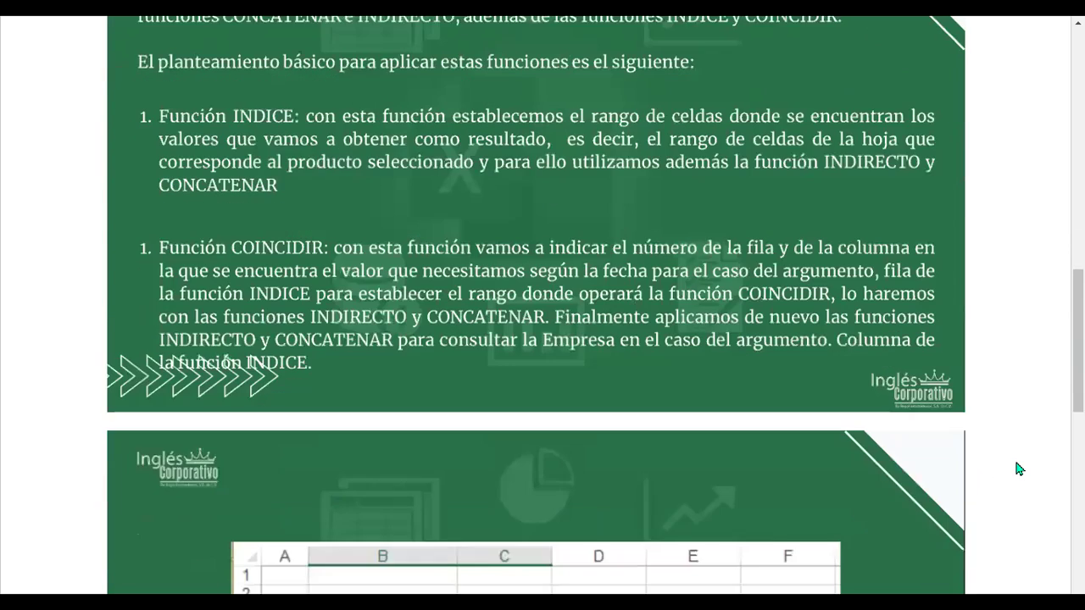
scroll(1016, 462, "down", 1)
scroll(1017, 468, "down", 2)
scroll(1017, 468, "down", 1)
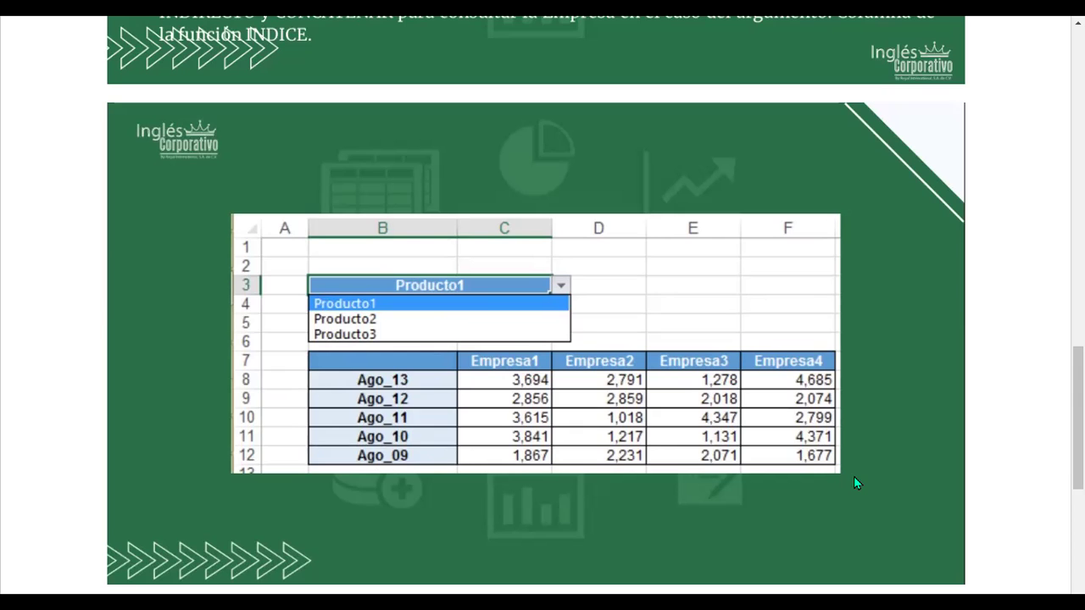
scroll(854, 479, "down", 1)
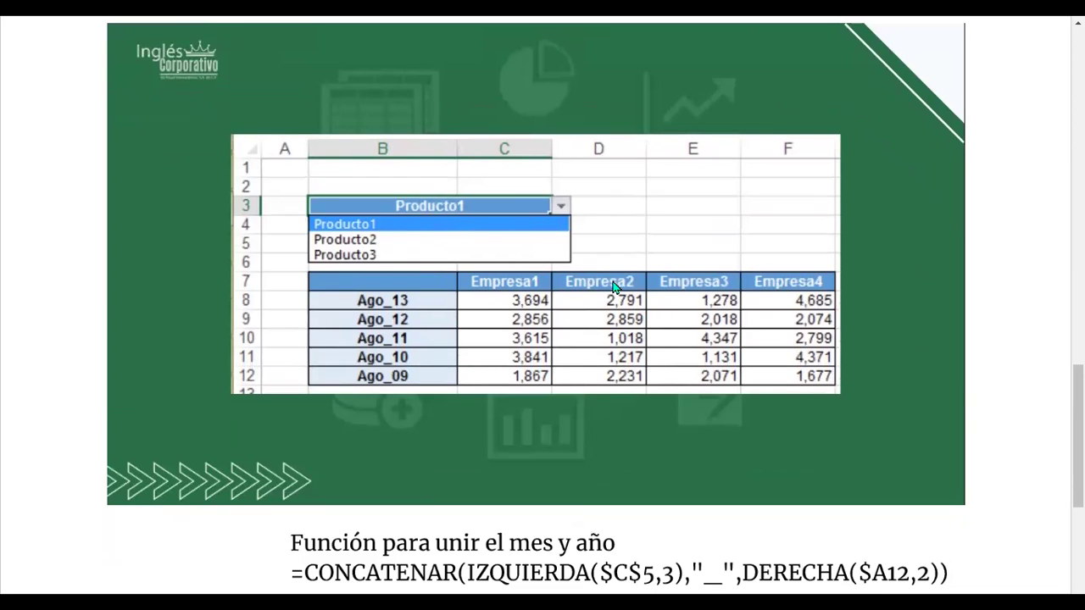
scroll(614, 286, "down", 4)
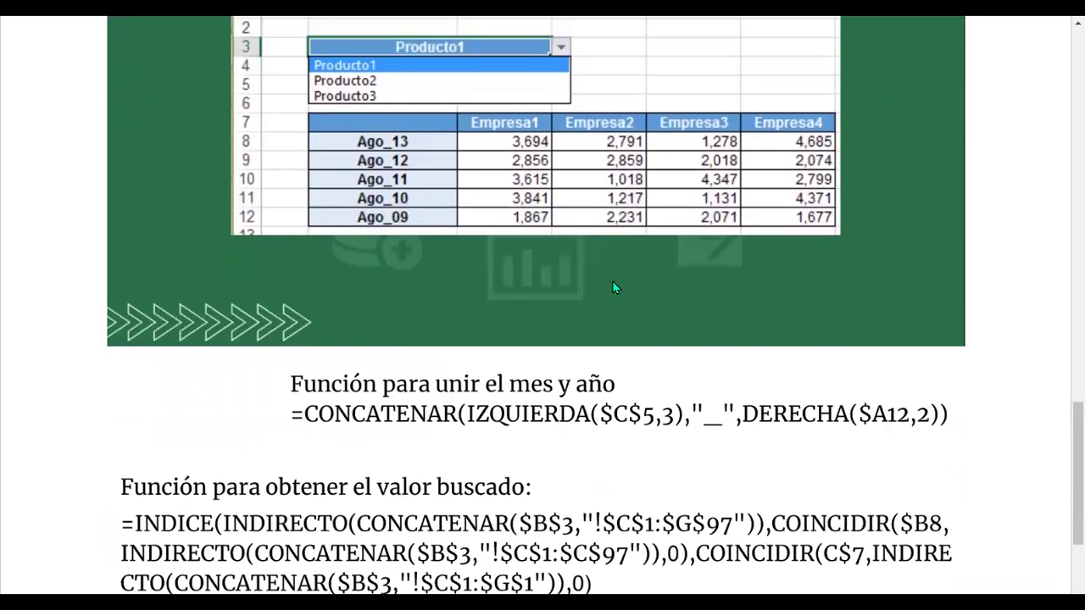
Scroll to the 'Función para obtener el valor buscado' INDICE/INDIRECTO/COINCIDIR formula, then back up slightly
scroll(611, 280, "down", 2)
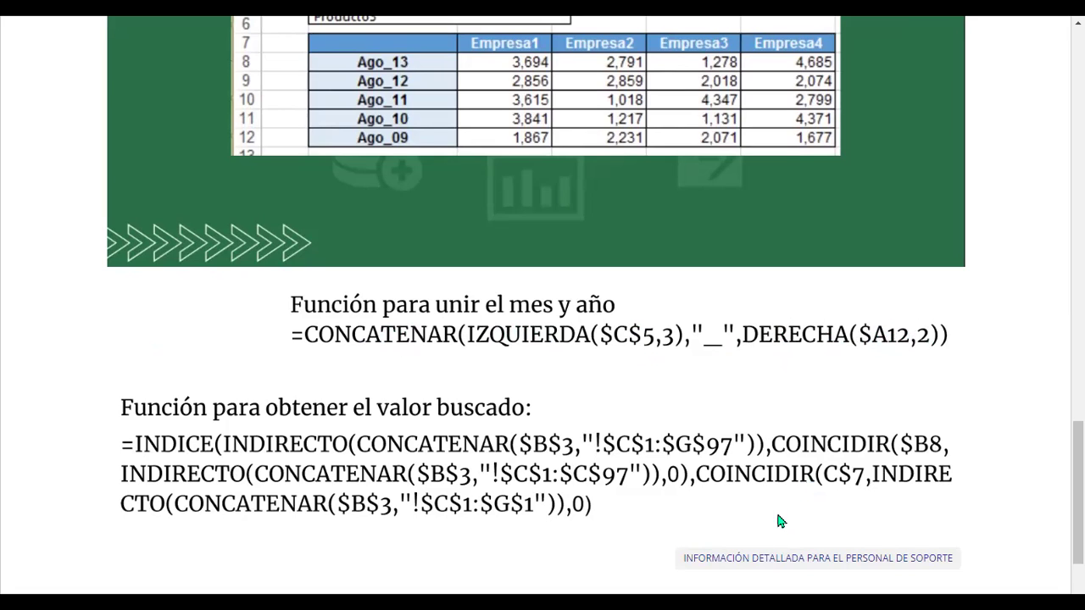
scroll(710, 512, "down", 2)
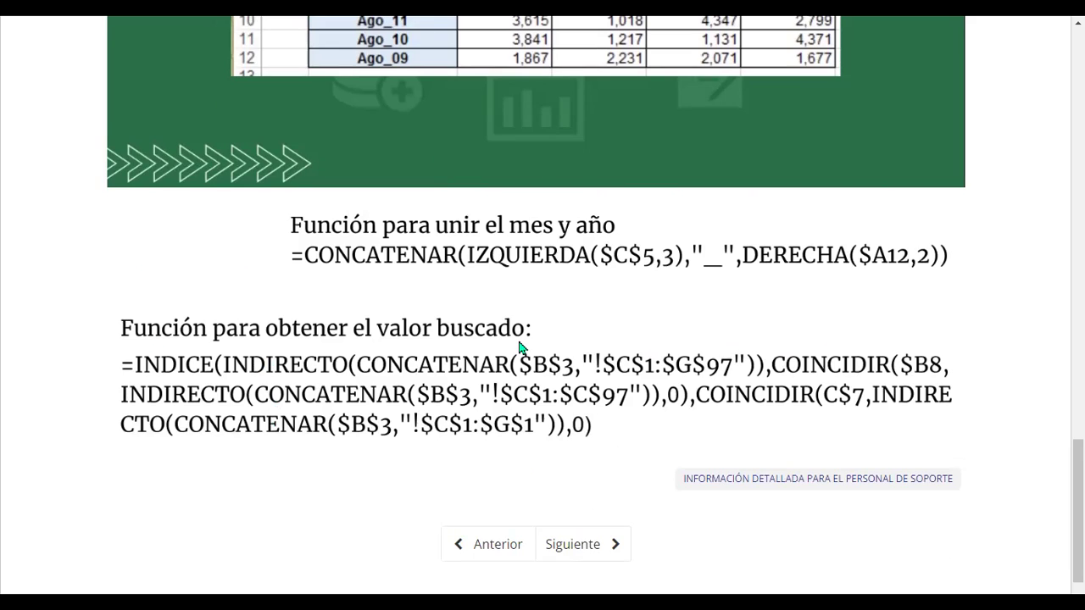
scroll(520, 347, "up", 4)
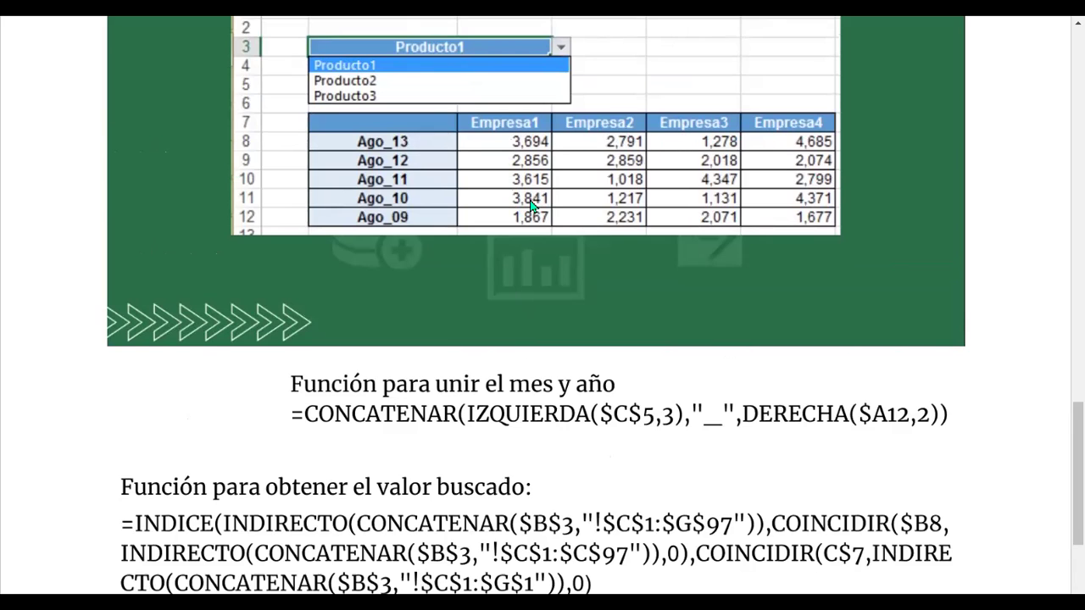
scroll(545, 271, "down", 4)
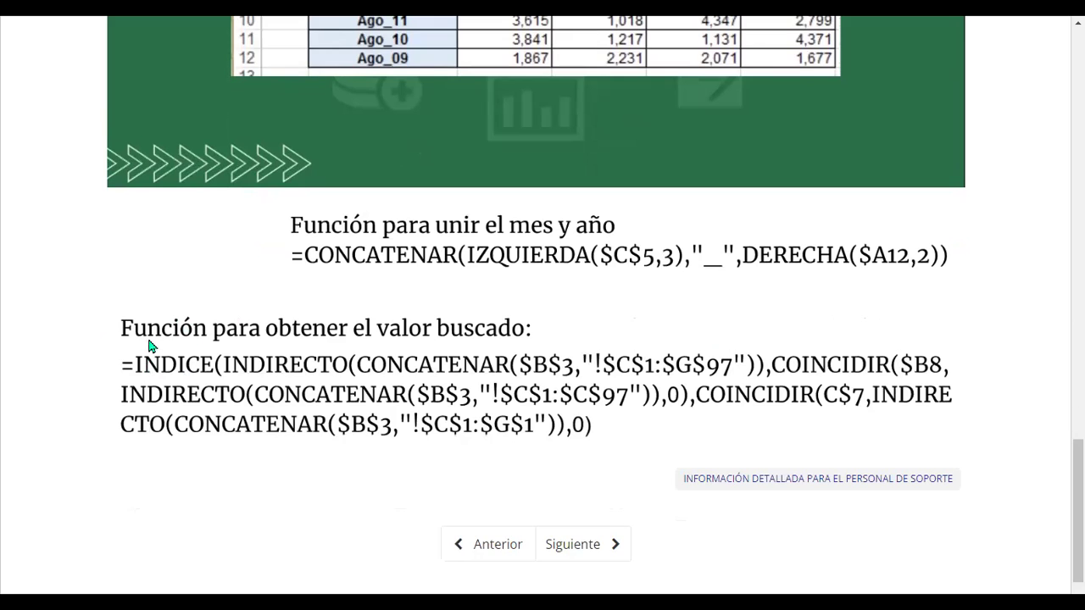
scroll(213, 366, "up", 2)
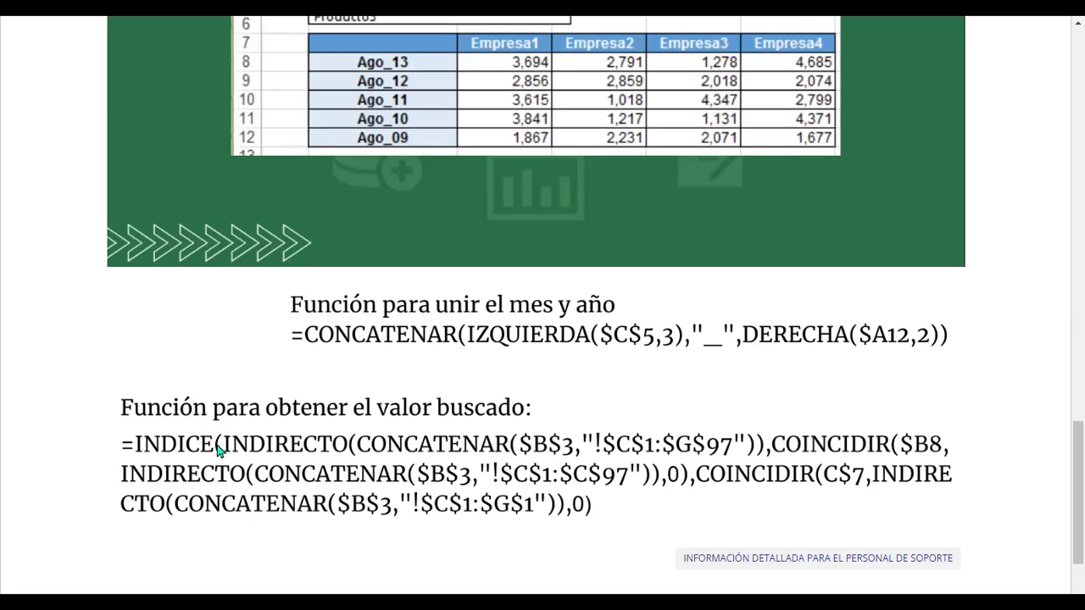
Scroll past the formula notes down to the Anterior/Siguiente navigation buttons
scroll(407, 439, "down", 1)
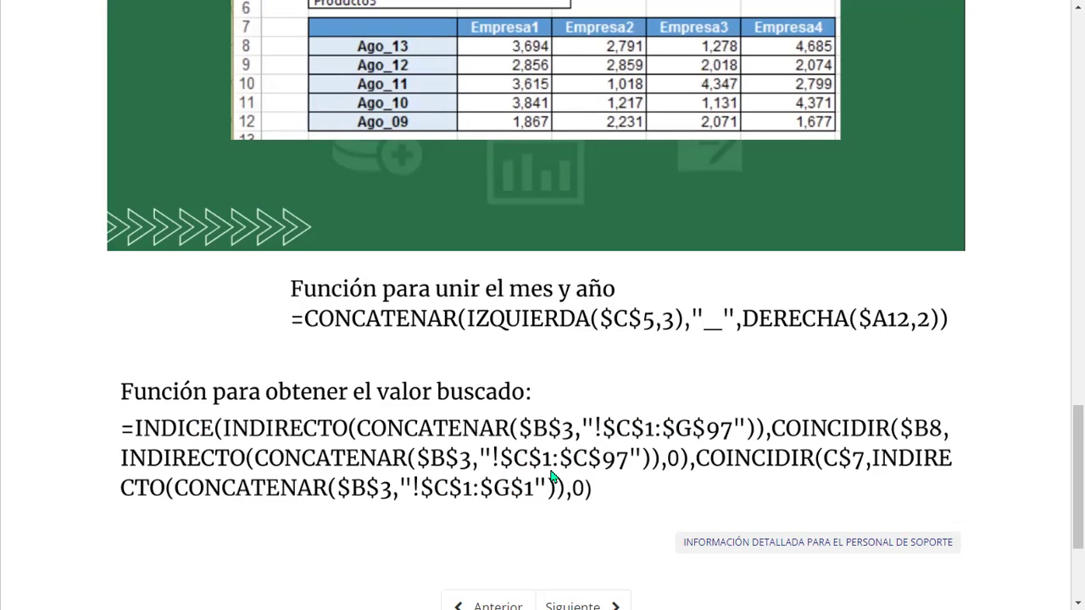
scroll(763, 413, "down", 1)
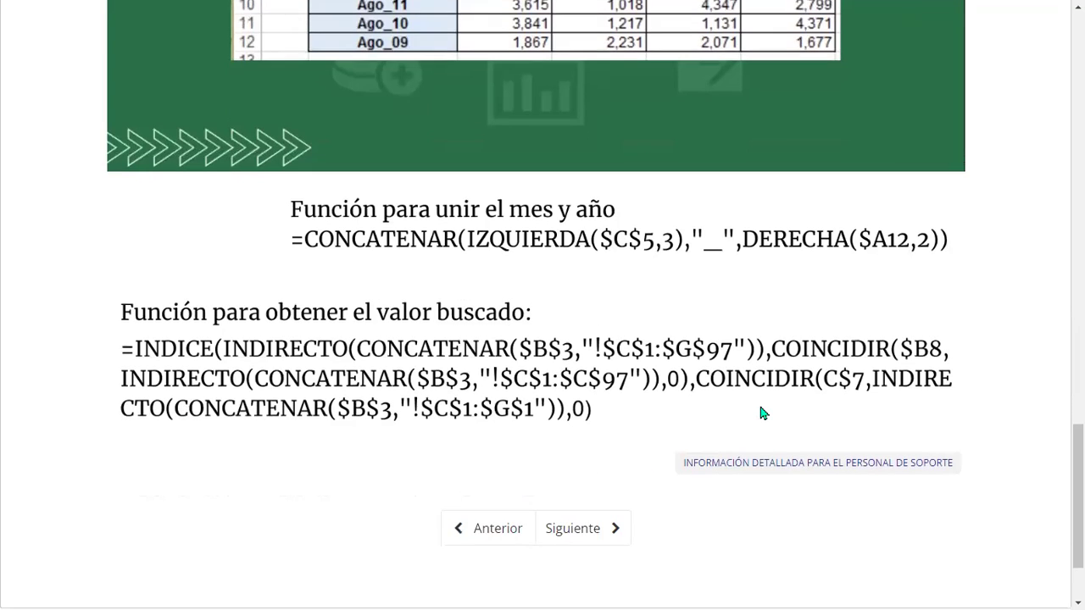
Go to the next lesson and scroll past its video to the Descargar template link
left_click(565, 534)
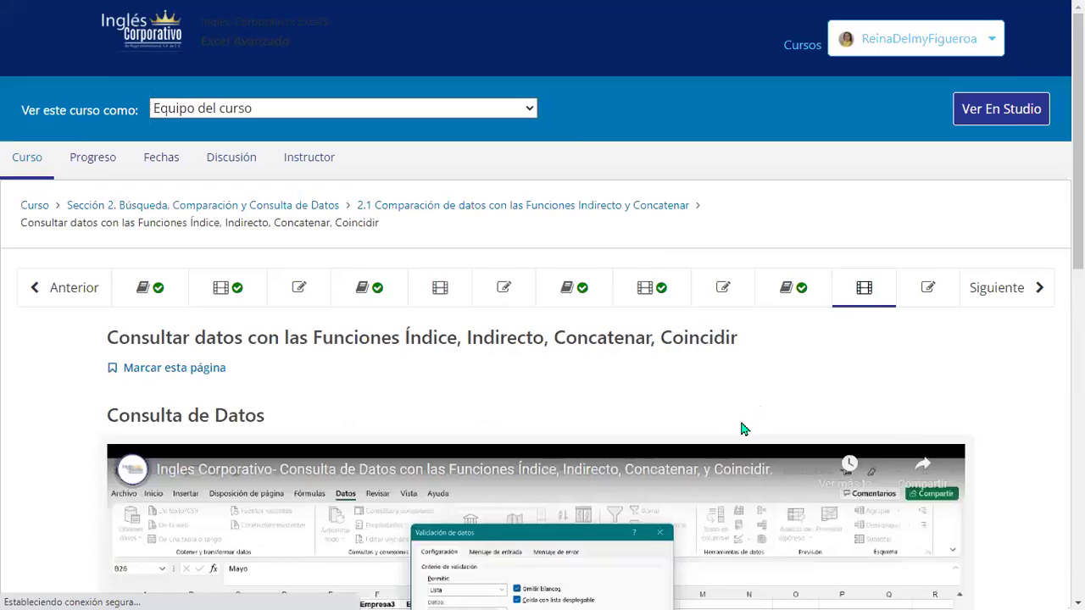
scroll(742, 428, "down", 1)
scroll(741, 429, "down", 2)
scroll(741, 430, "down", 1)
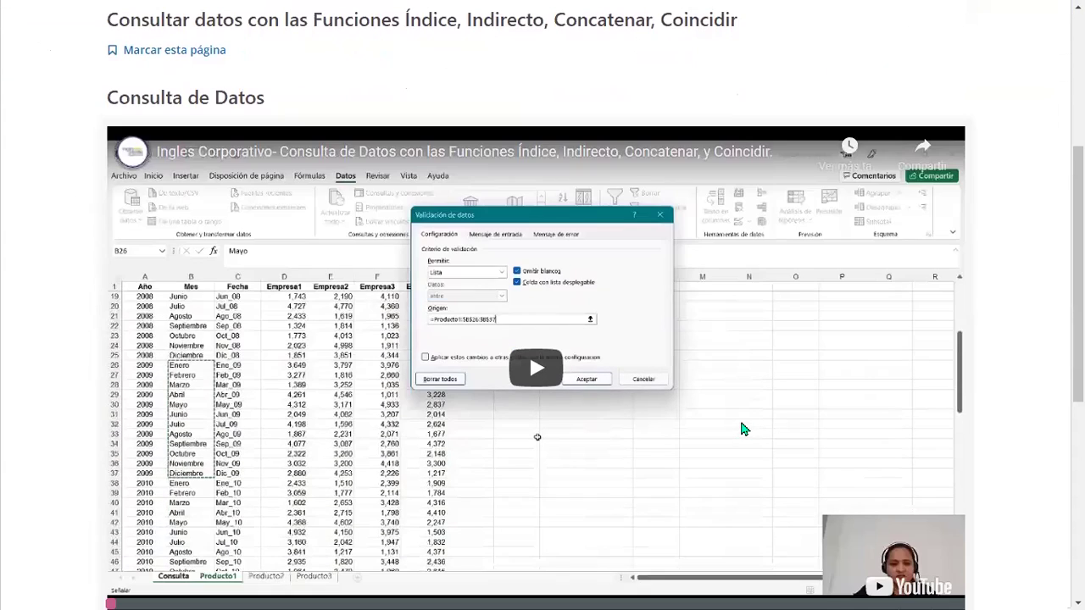
scroll(741, 424, "down", 1)
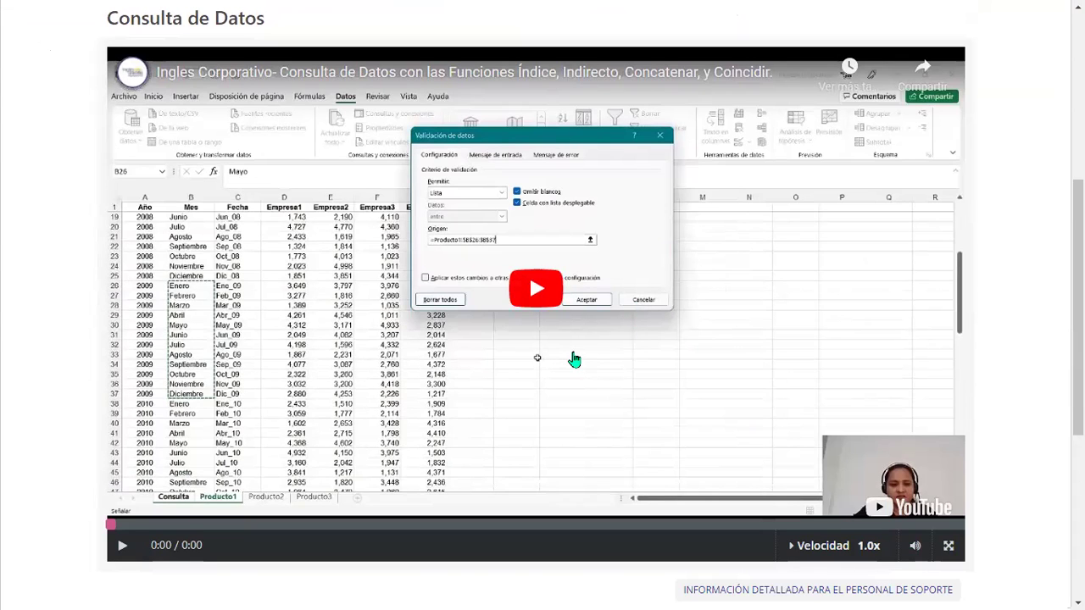
scroll(574, 359, "down", 1)
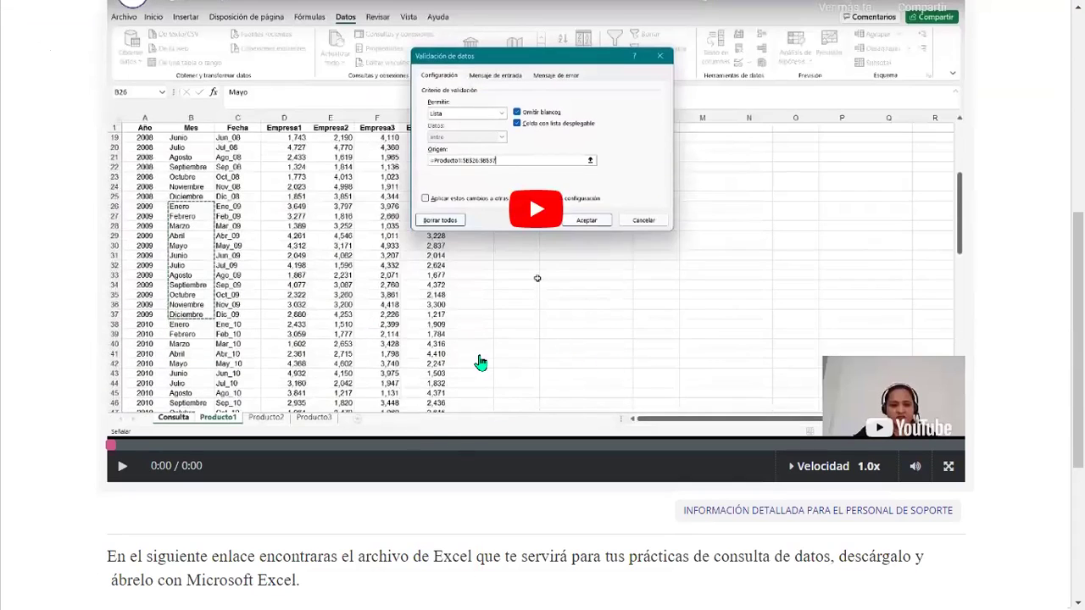
scroll(681, 392, "up", 1)
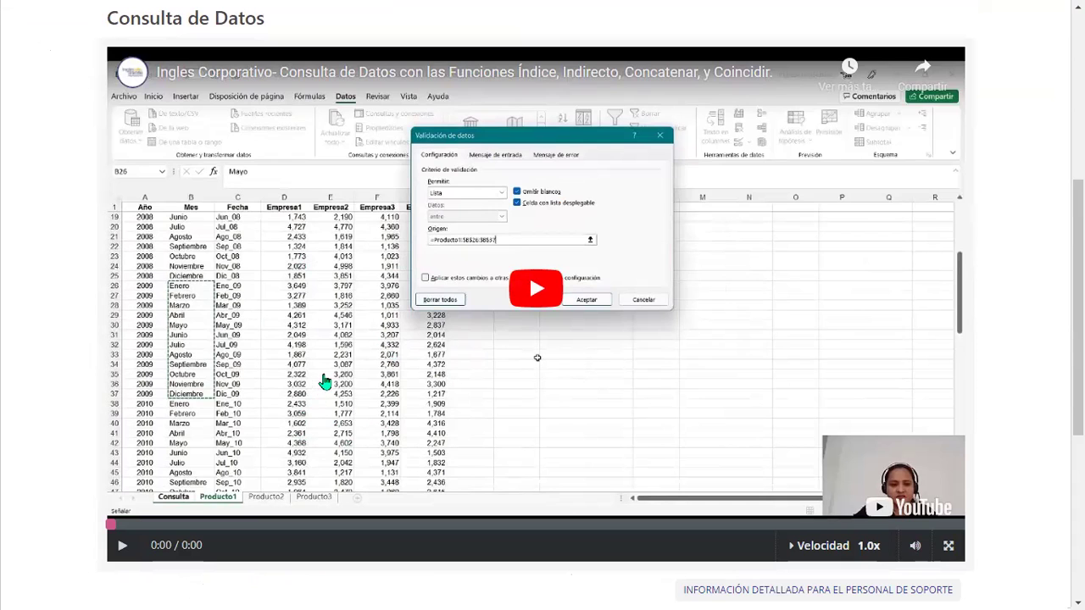
scroll(351, 373, "down", 3)
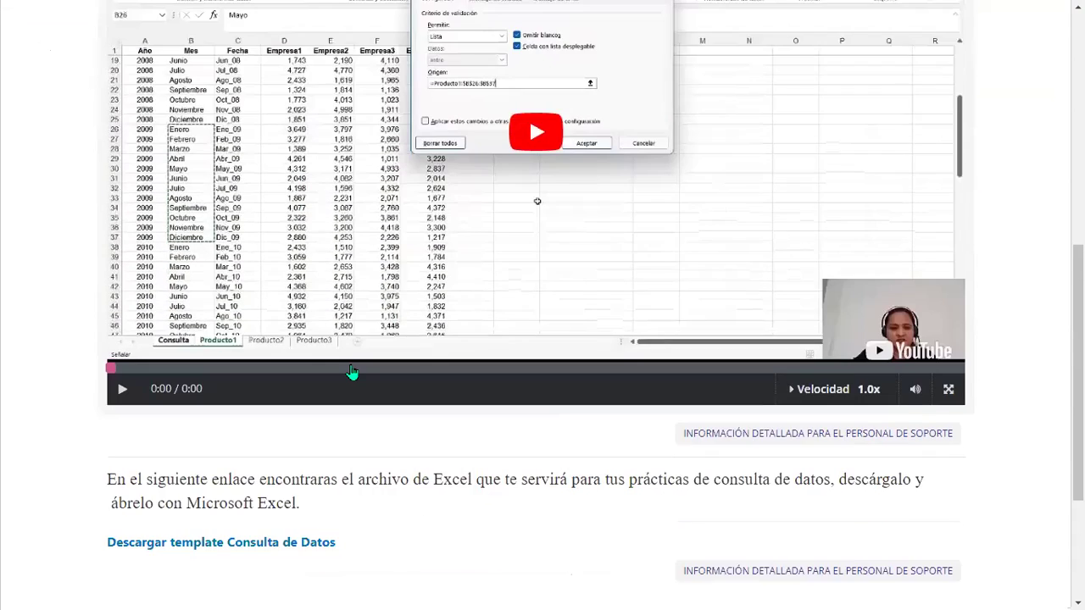
scroll(331, 390, "down", 1)
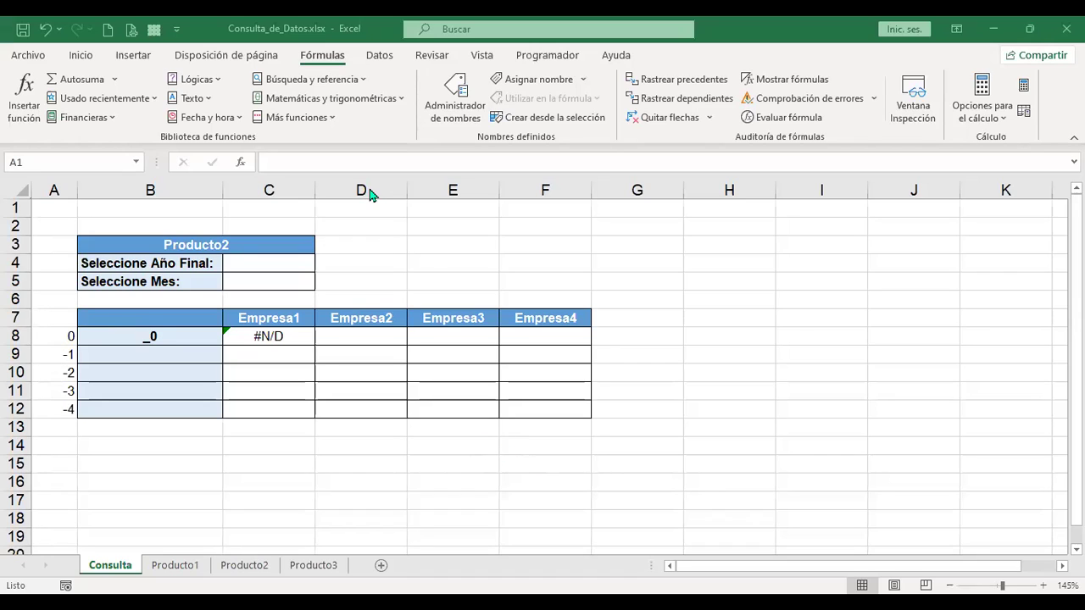
Check B3's product dropdown (Producto1 to producto4) on the Consulta sheet, keeping Producto2 selected
left_click(211, 250)
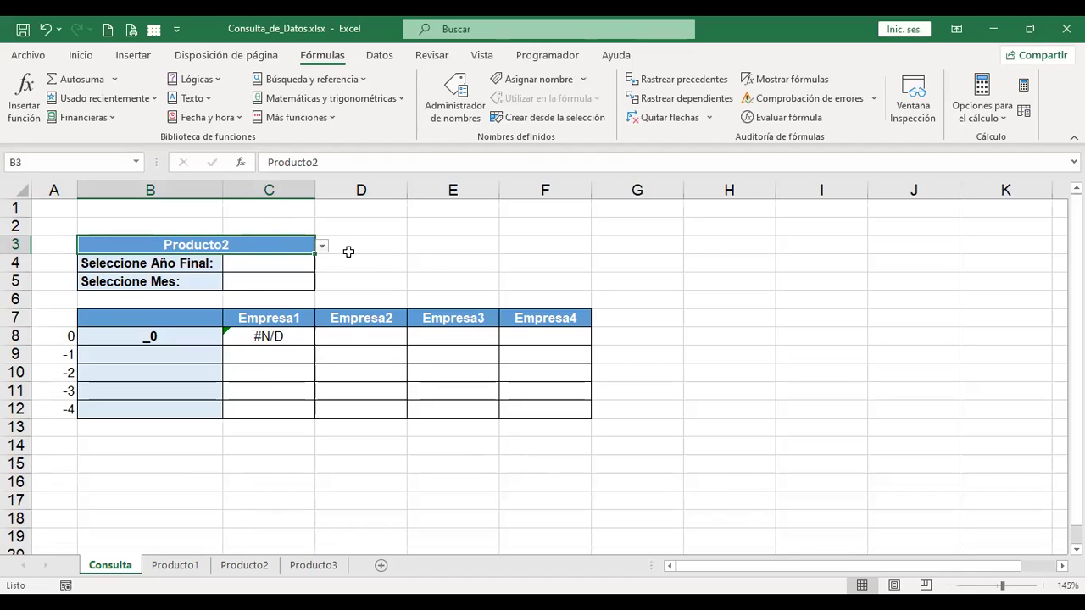
left_click(323, 246)
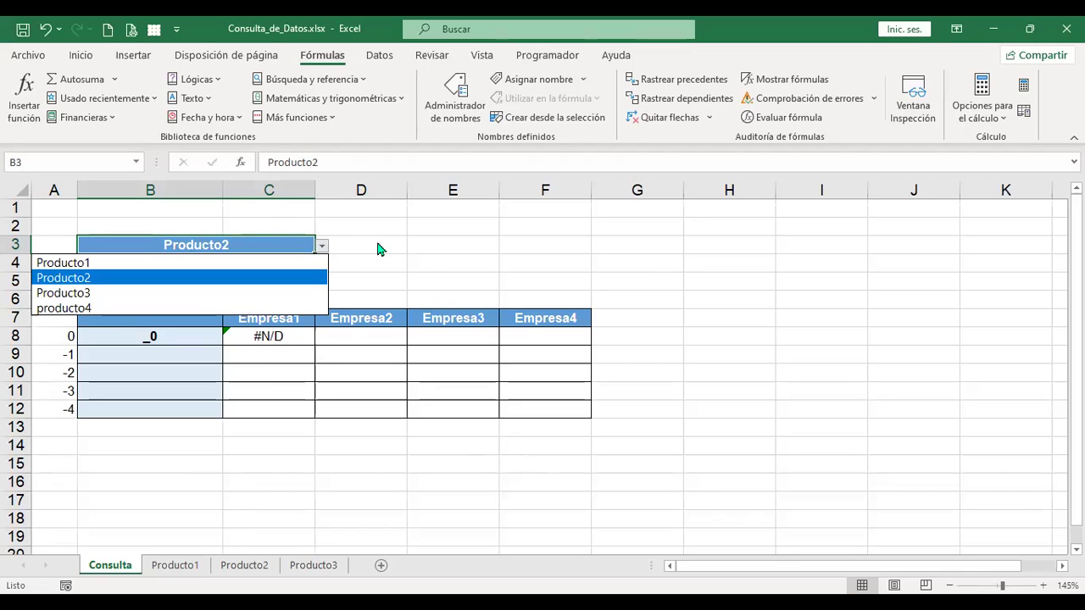
left_click(322, 248)
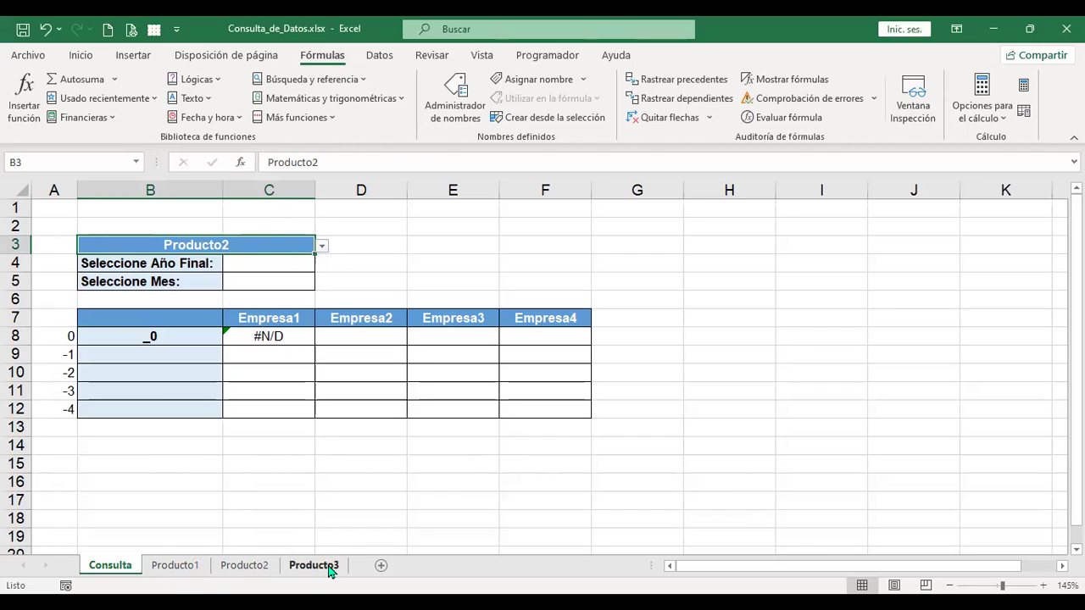
Browse the Producto1 to Producto3 sheets and inspect Producto3's Fecha formula in row 2
left_click(196, 568)
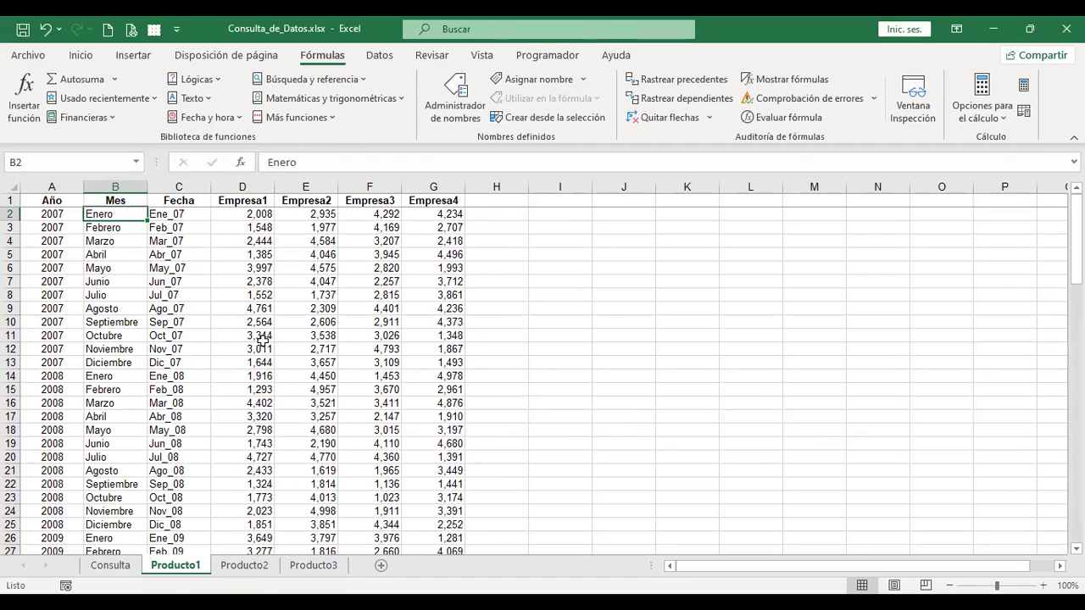
left_click(245, 566)
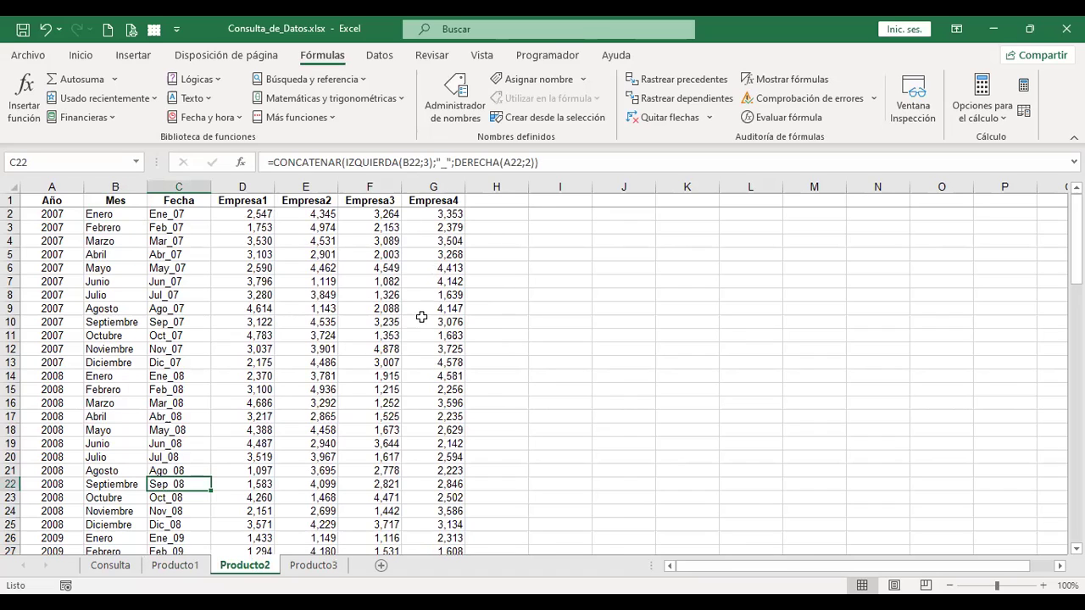
left_click(313, 565)
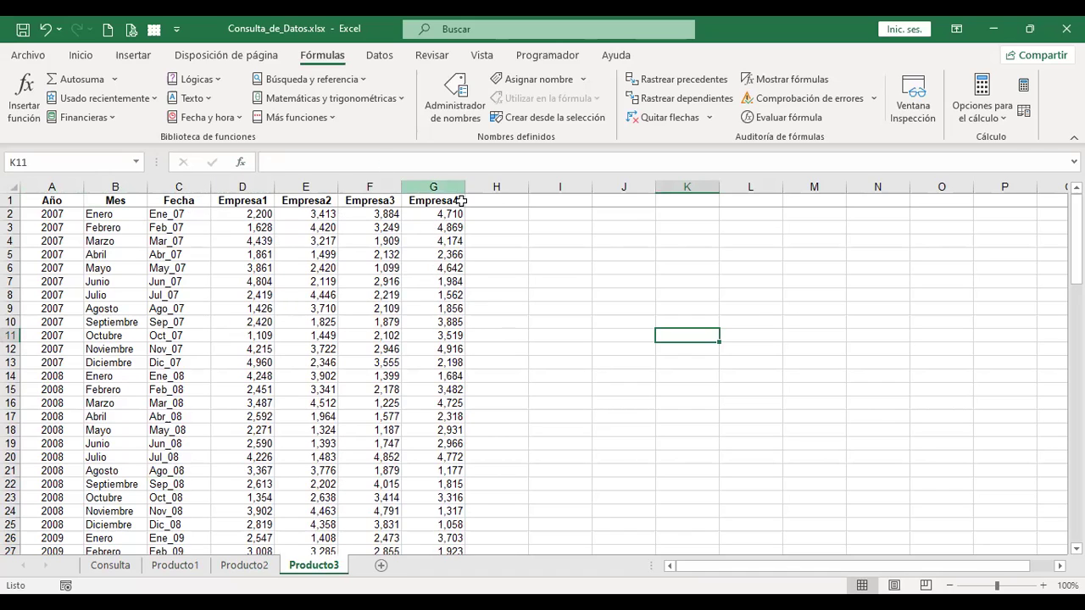
left_click(63, 211)
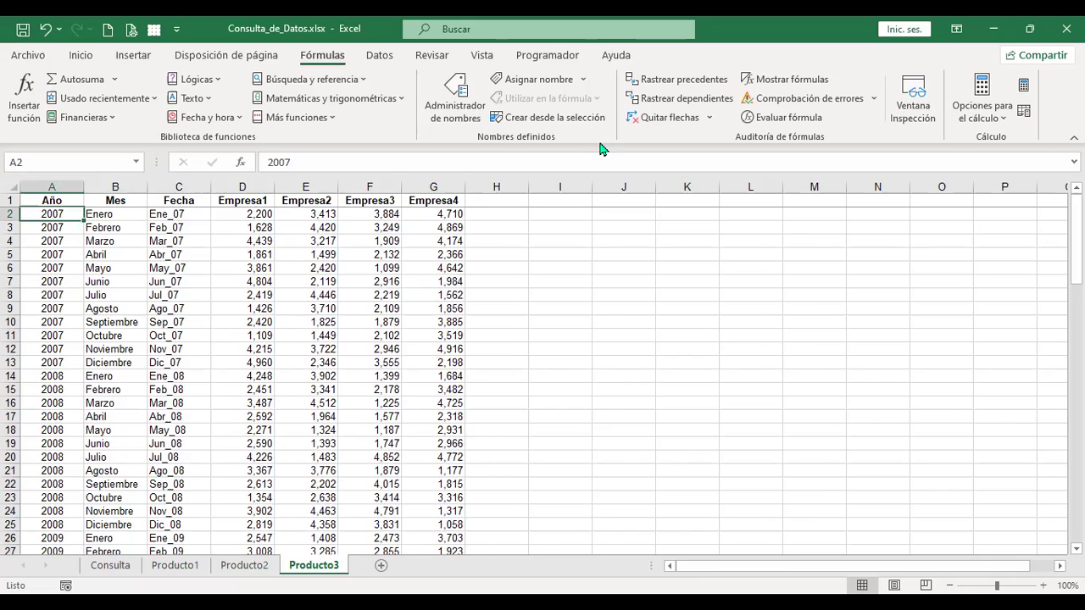
key("Right")
key("Right")
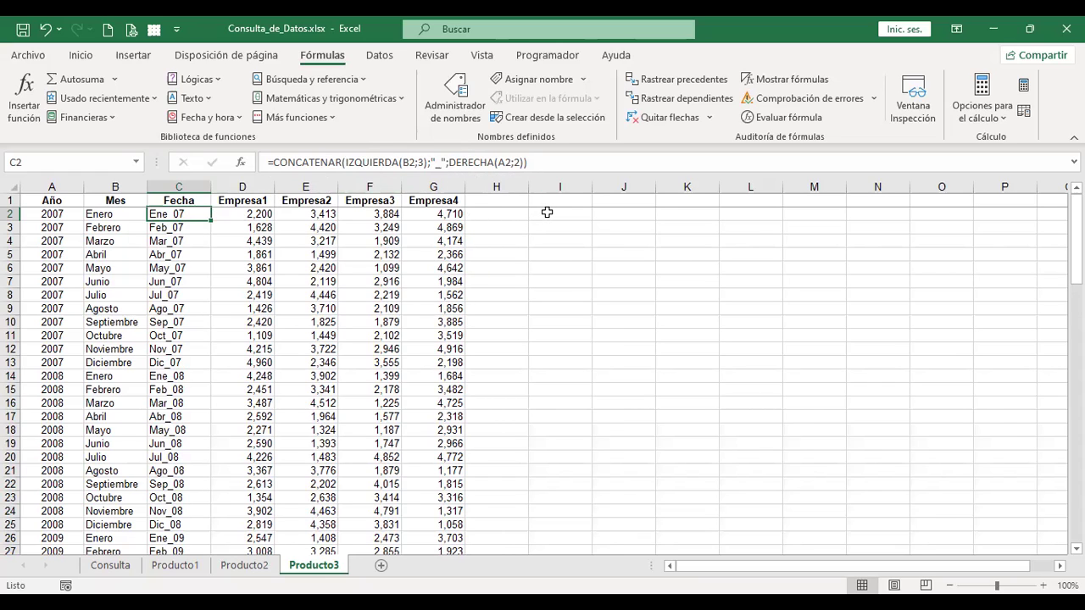
Enter Función Izquierda, Función Derecha and Función Concatenar in I2:I4 and widen column I
left_click(547, 213)
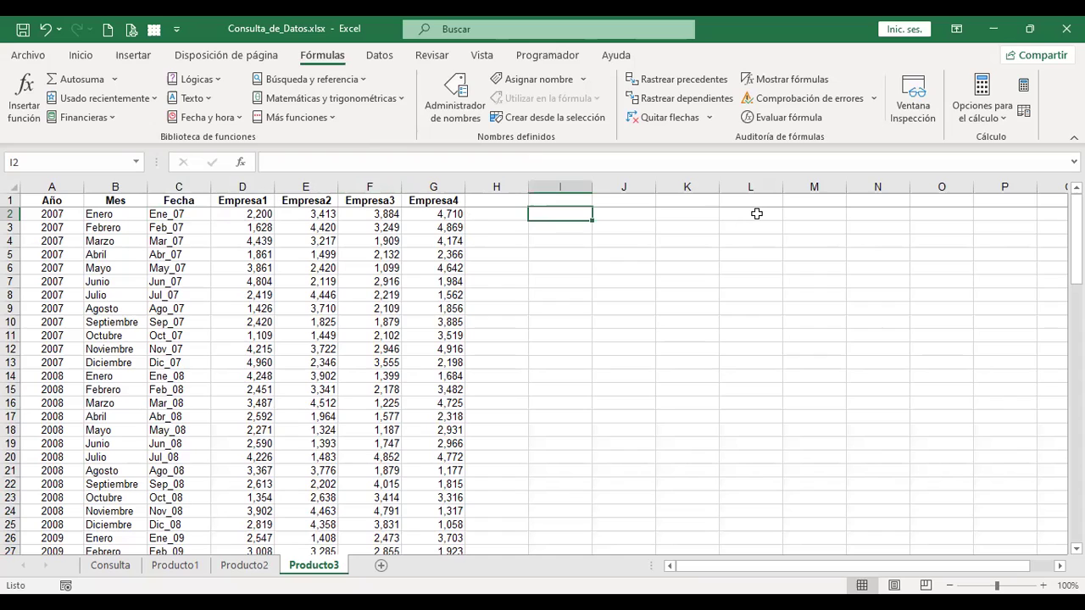
type("Función Izq")
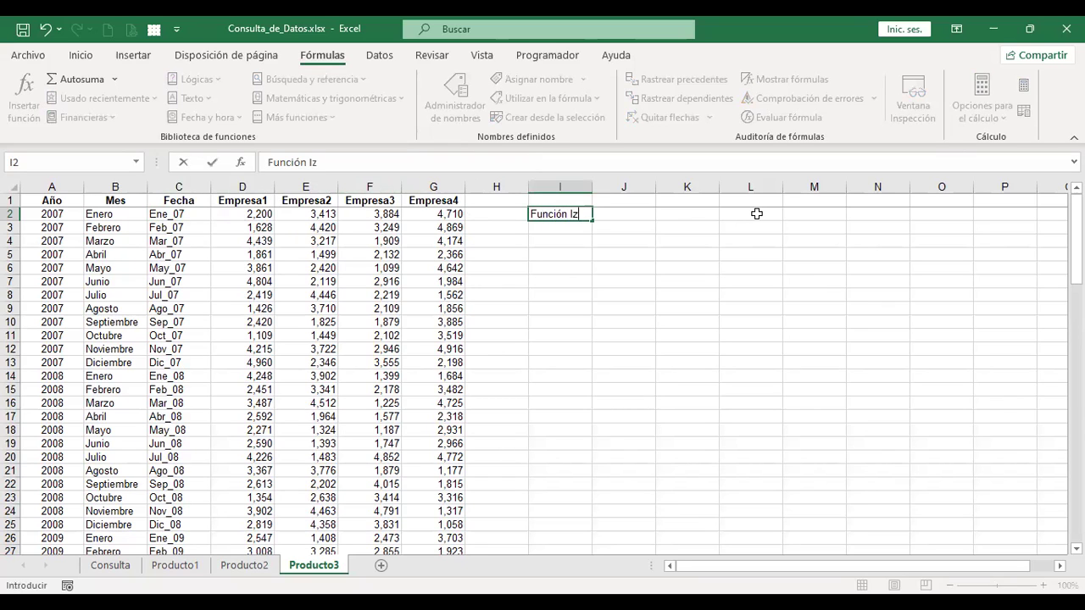
type("uierda}")
key("Return")
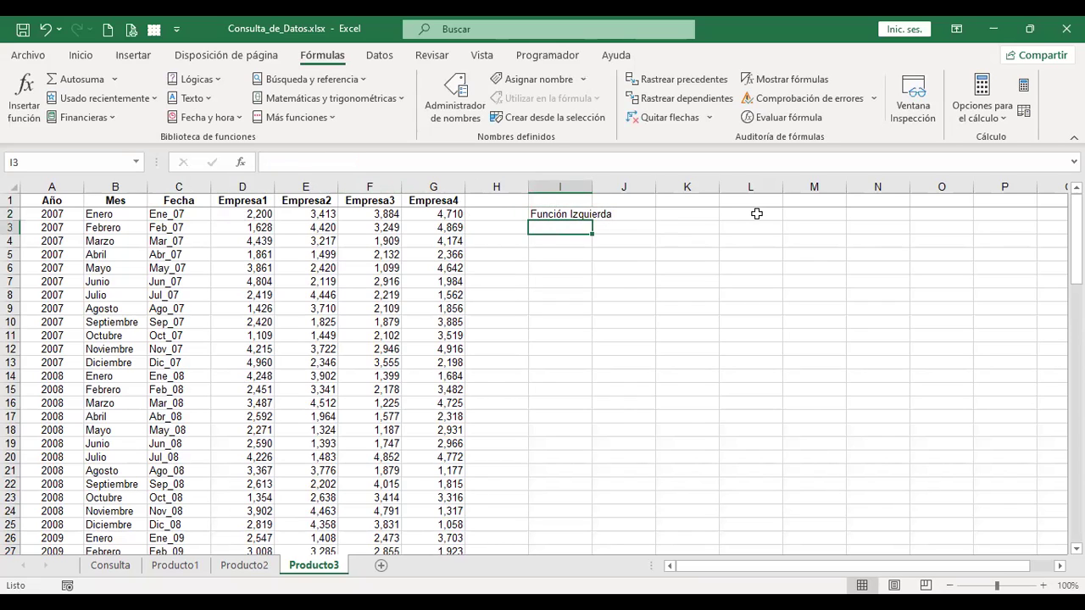
type("Función Derecha")
key("Return")
type("Conca")
key("BackSpace")
key("BackSpace")
key("BackSpace")
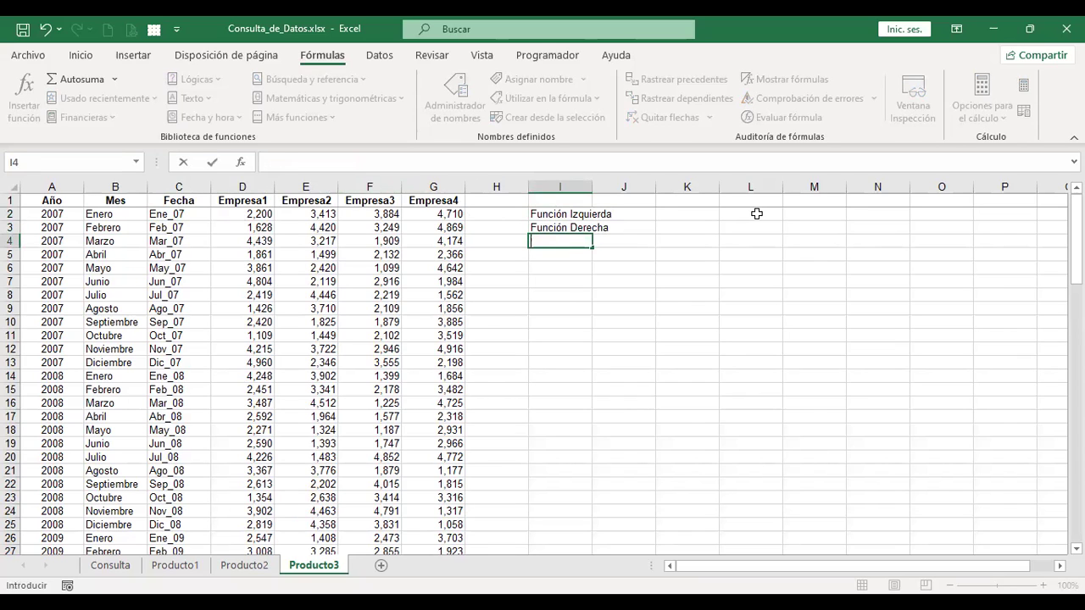
type("Función Concatenar")
key("Return")
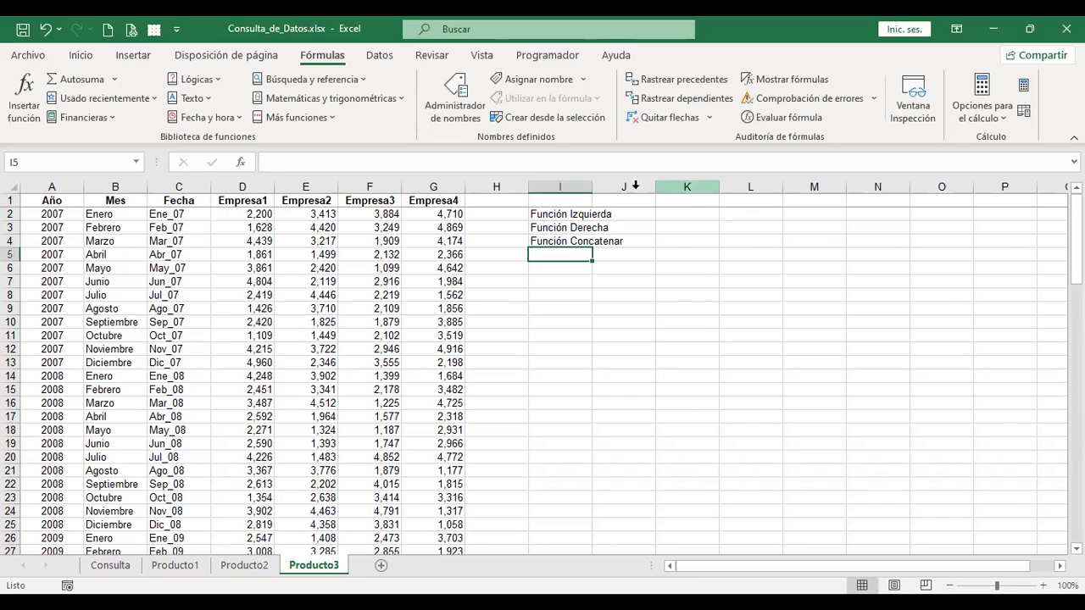
left_click_drag(594, 191, 627, 192)
left_click(654, 215)
Review C2's Fecha formula, then start an IZQUIERDA formula in J2 with +iz
scroll(656, 335, "up", 2)
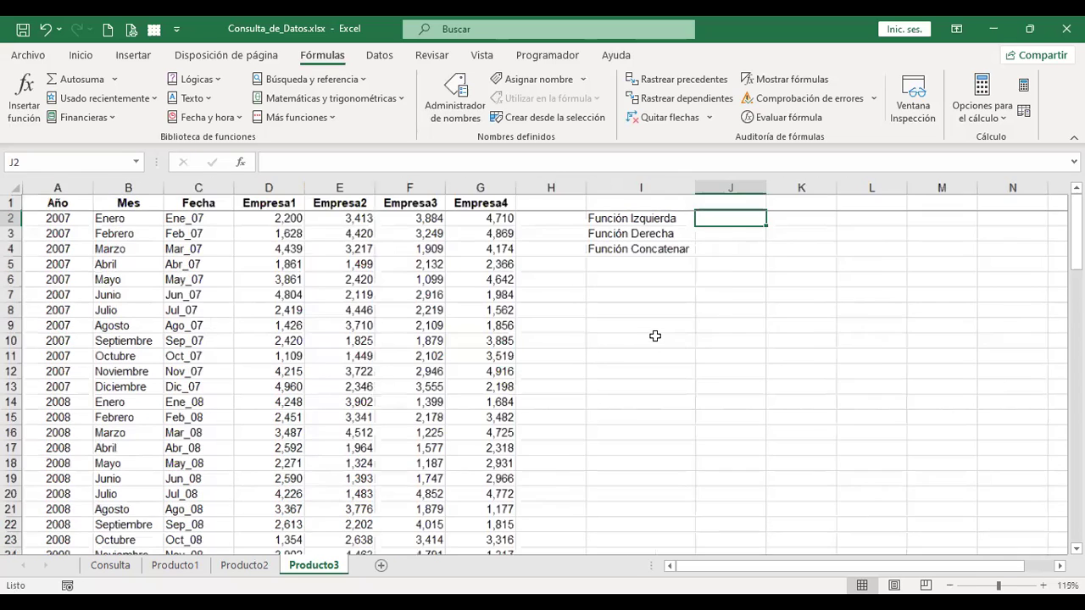
key("Home")
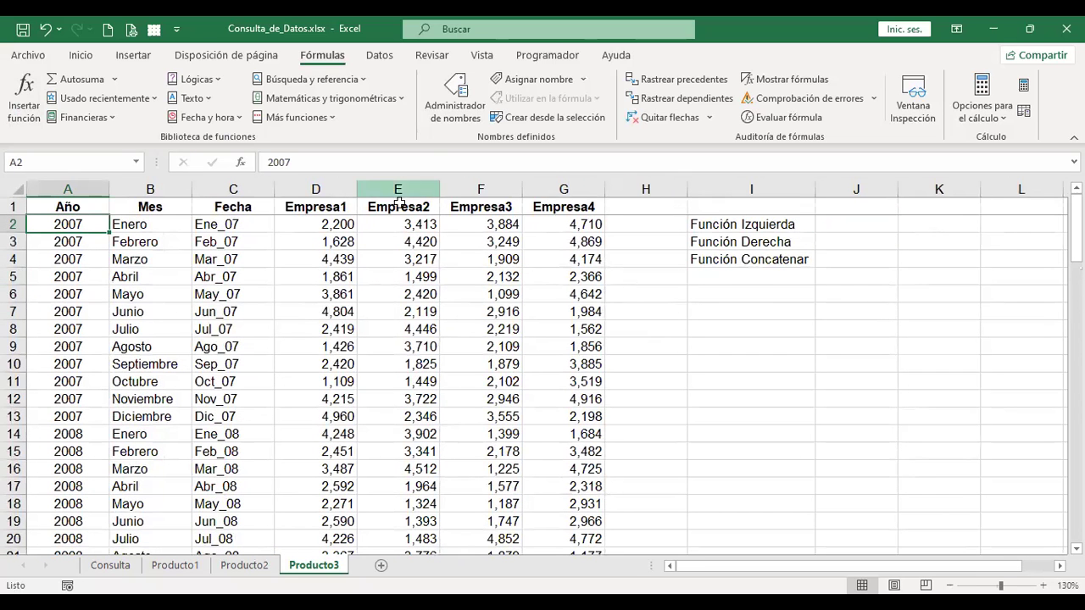
left_click(237, 219)
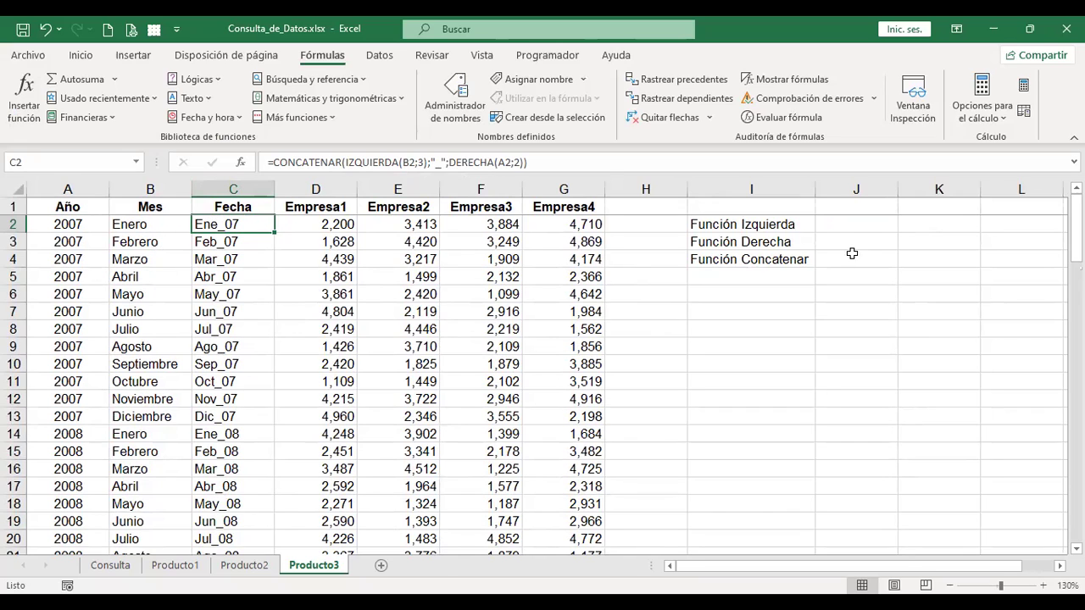
left_click(851, 225)
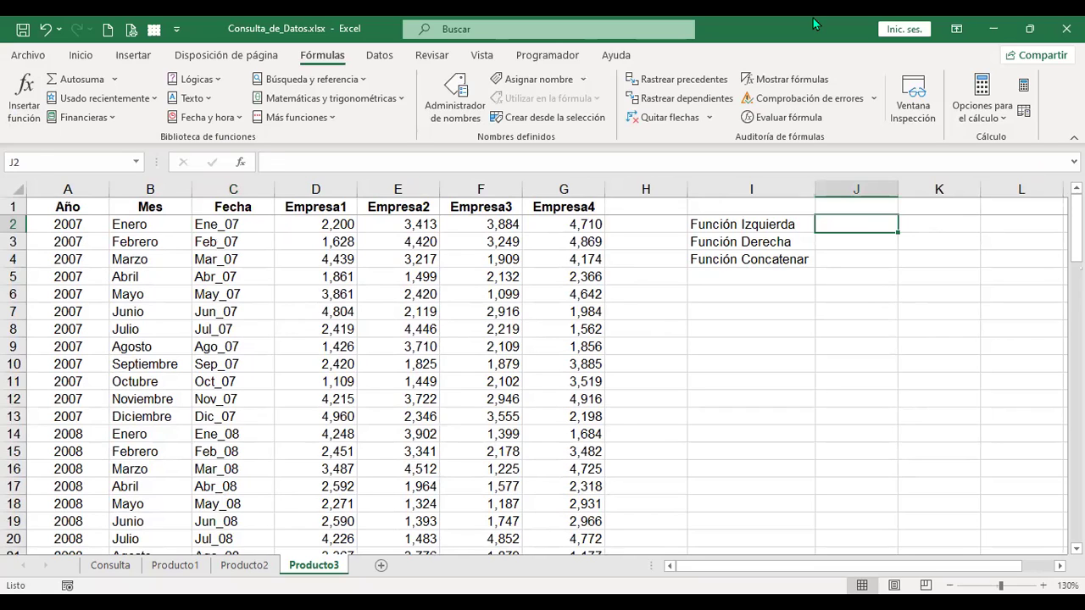
type("+iz")
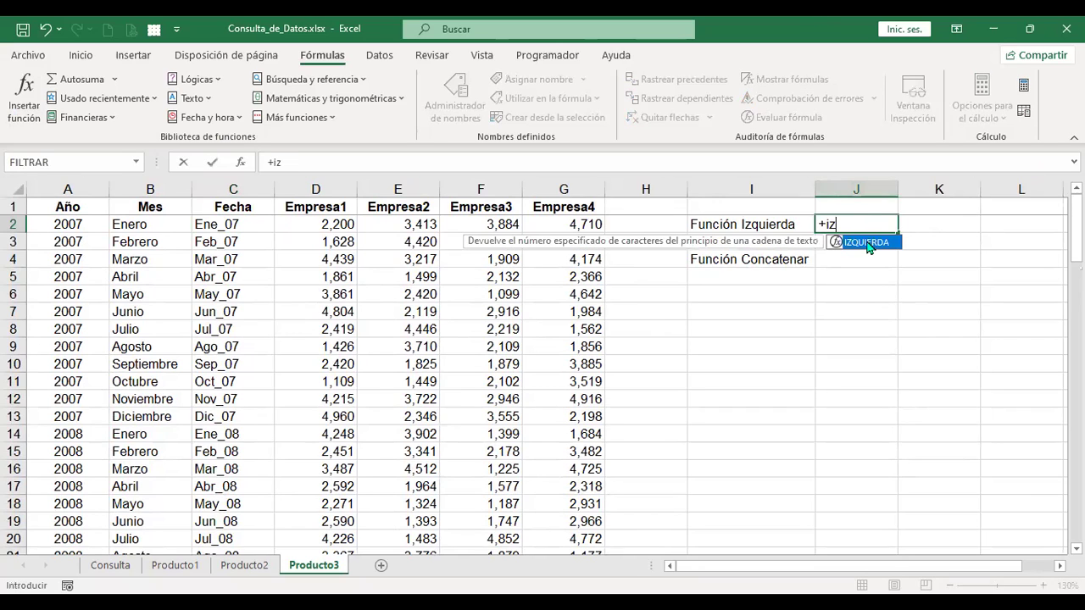
Complete J2 as =IZQUIERDA(B2;3) so it returns Ene
key("Tab")
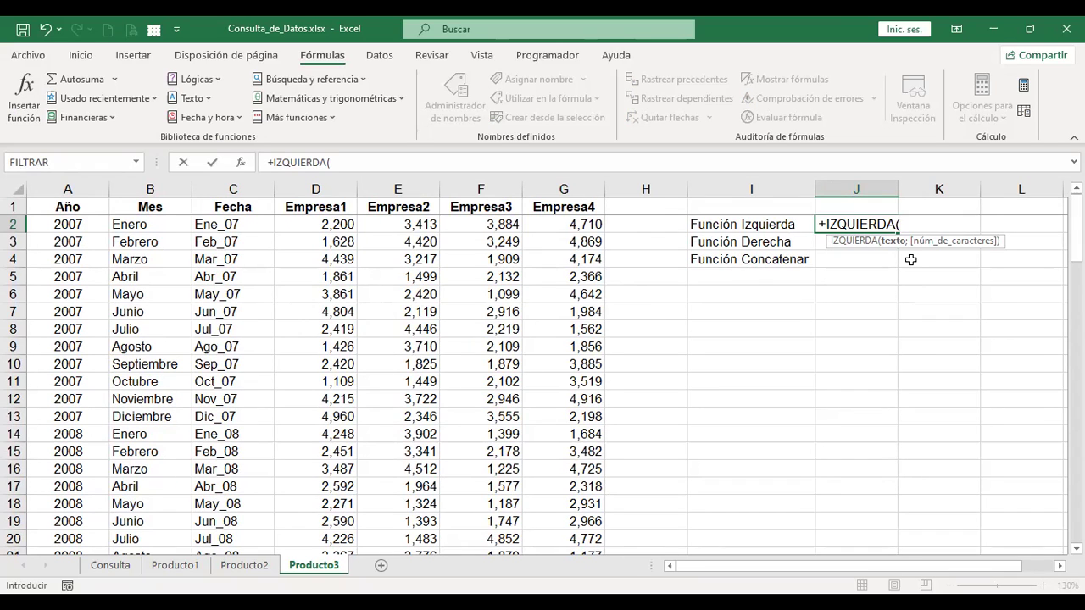
left_click(144, 224)
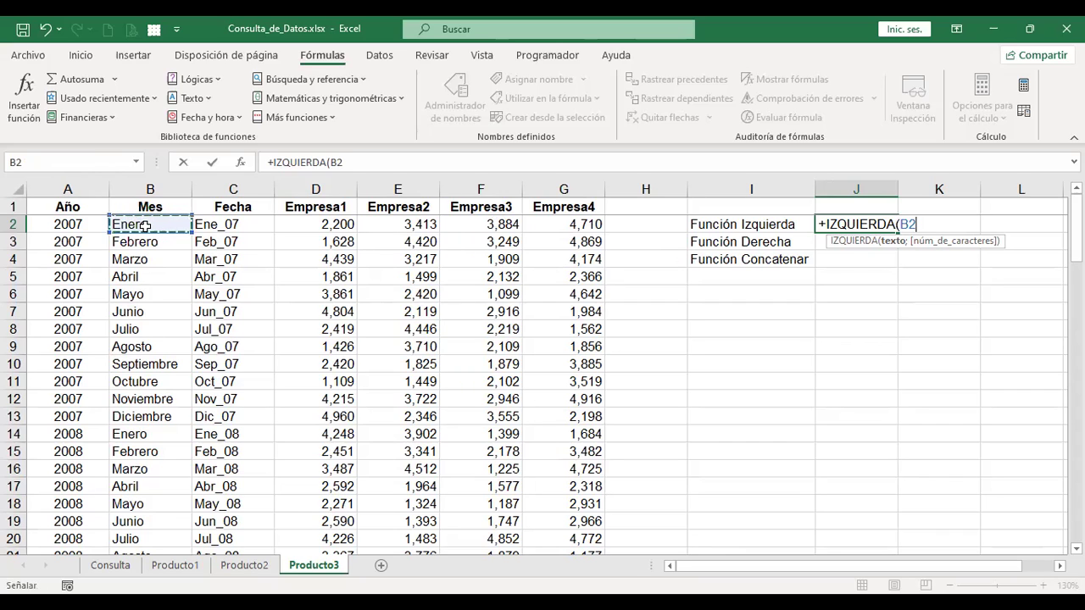
type(";")
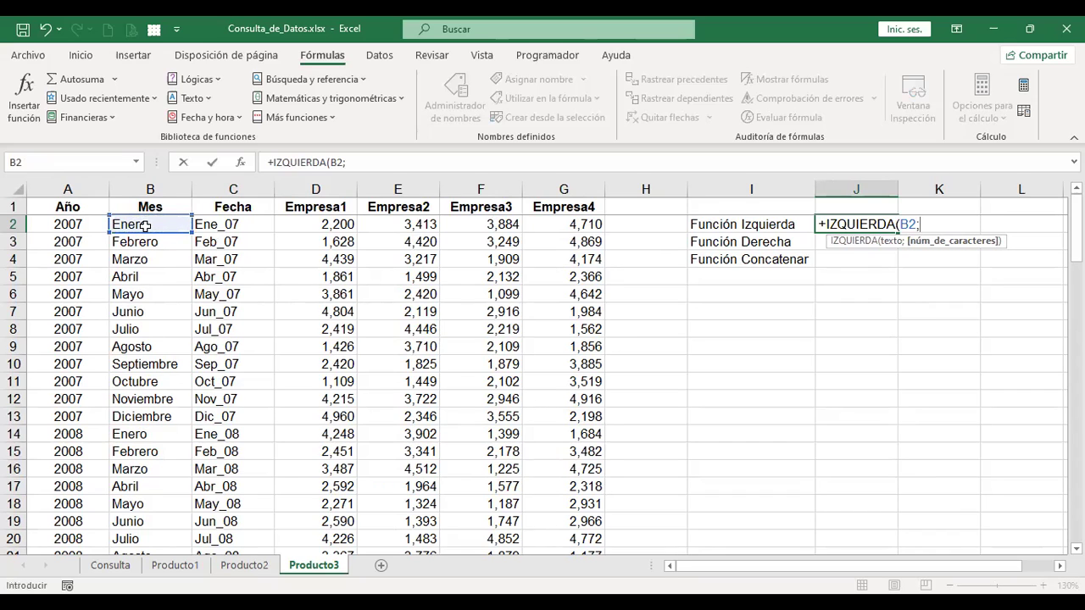
type("3")
key("Return")
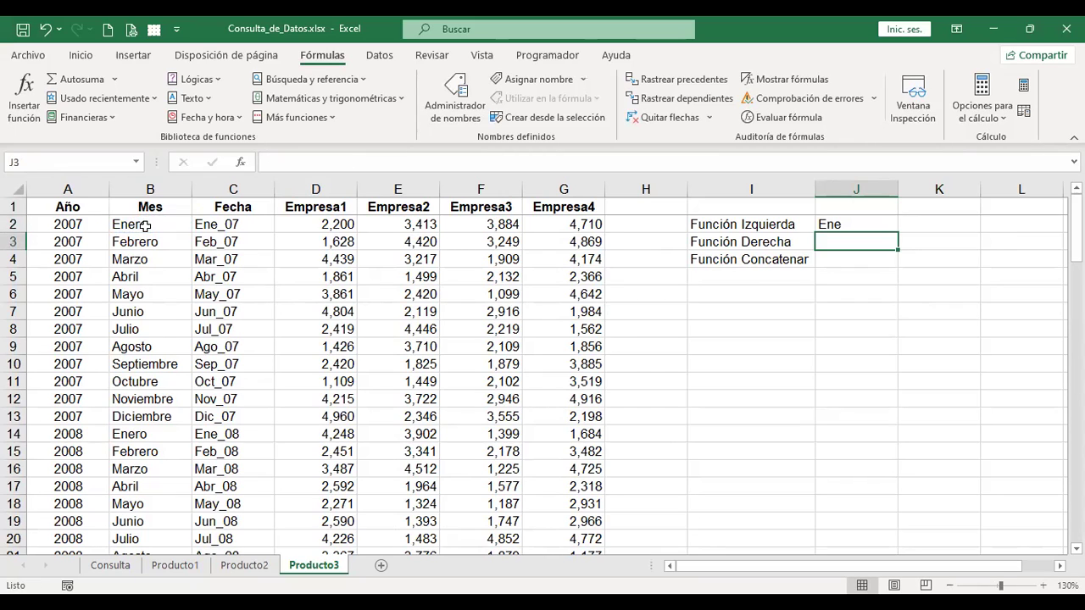
Enter =DERECHA(A2;2) in J3 so it returns 07 from the year 2007
type("+")
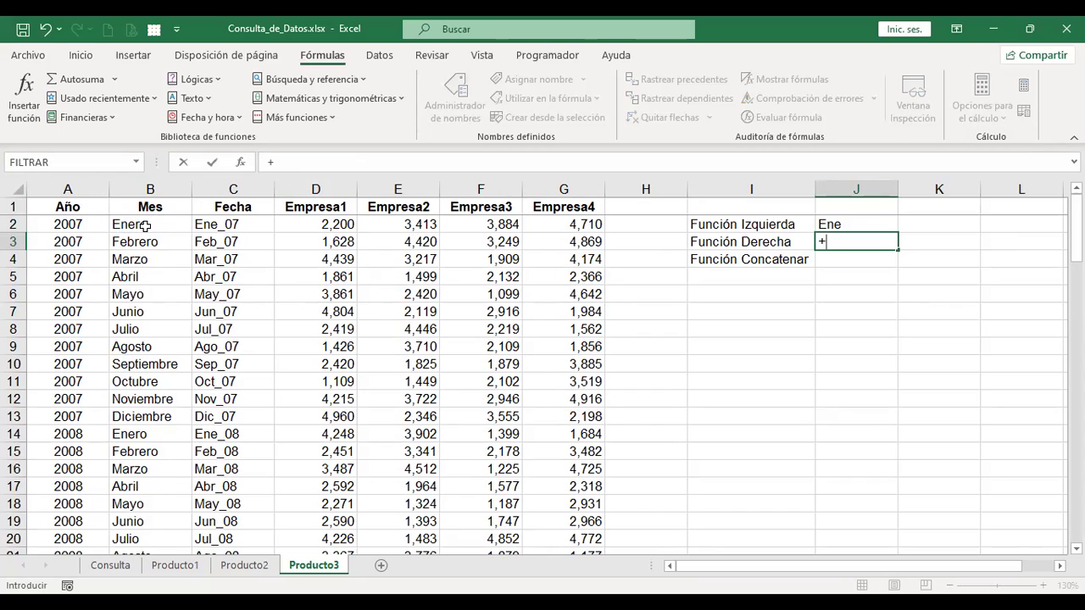
type("der")
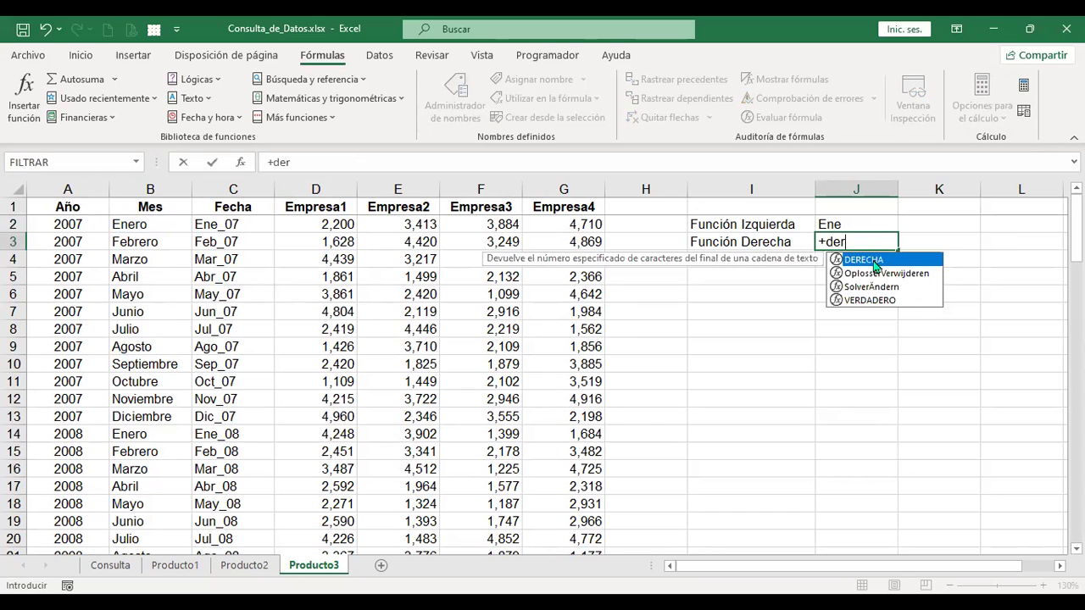
key("Tab")
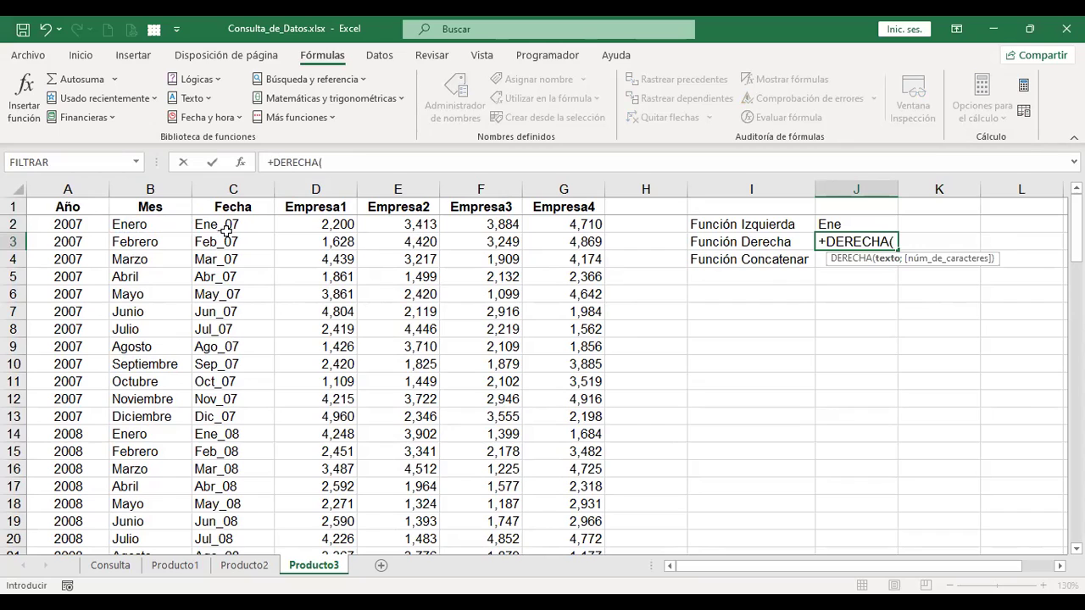
left_click(77, 222)
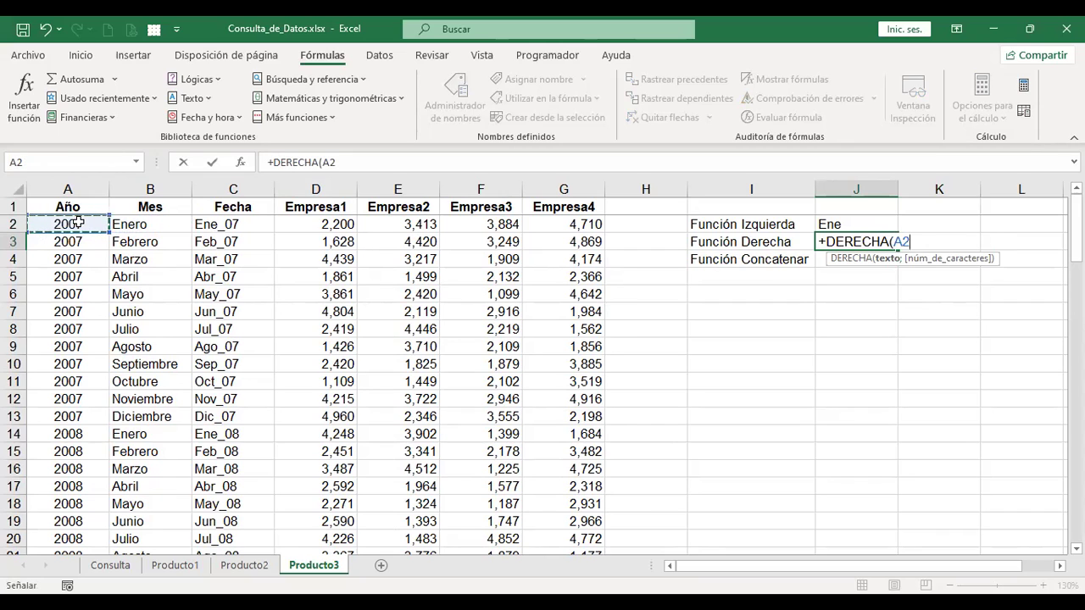
type(";")
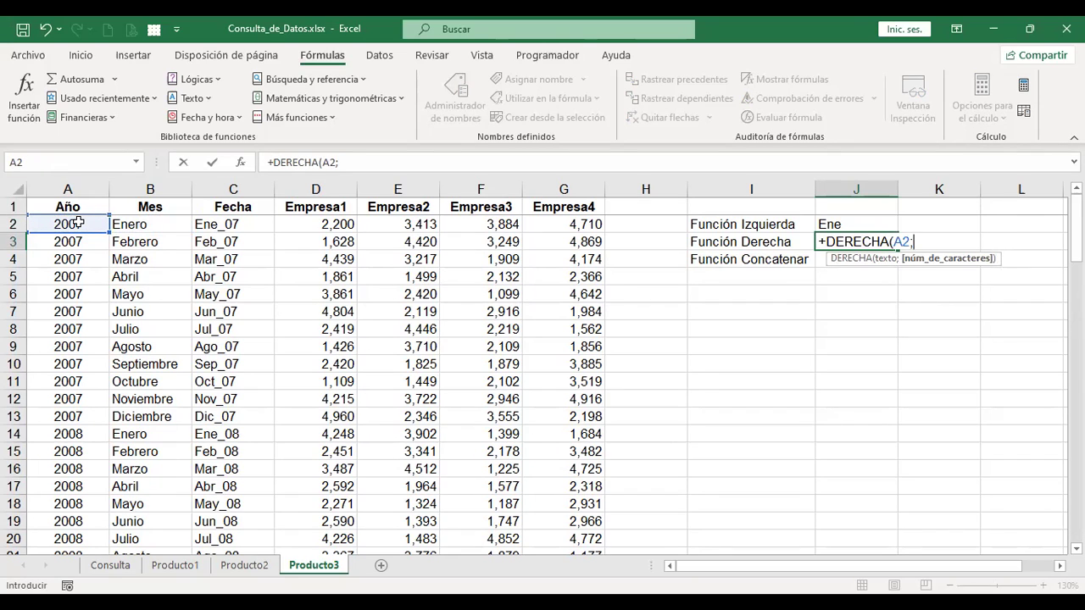
type("2")
key("Return")
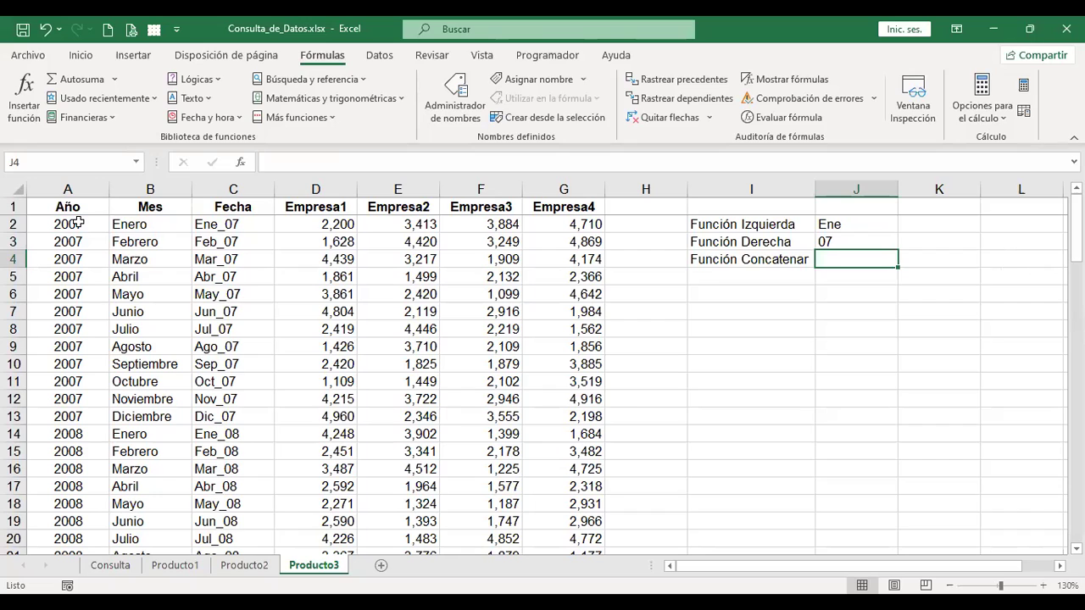
Enter =+CONCAT(J2;J3) in J4 so it returns Ene07, and review the formula
type("+")
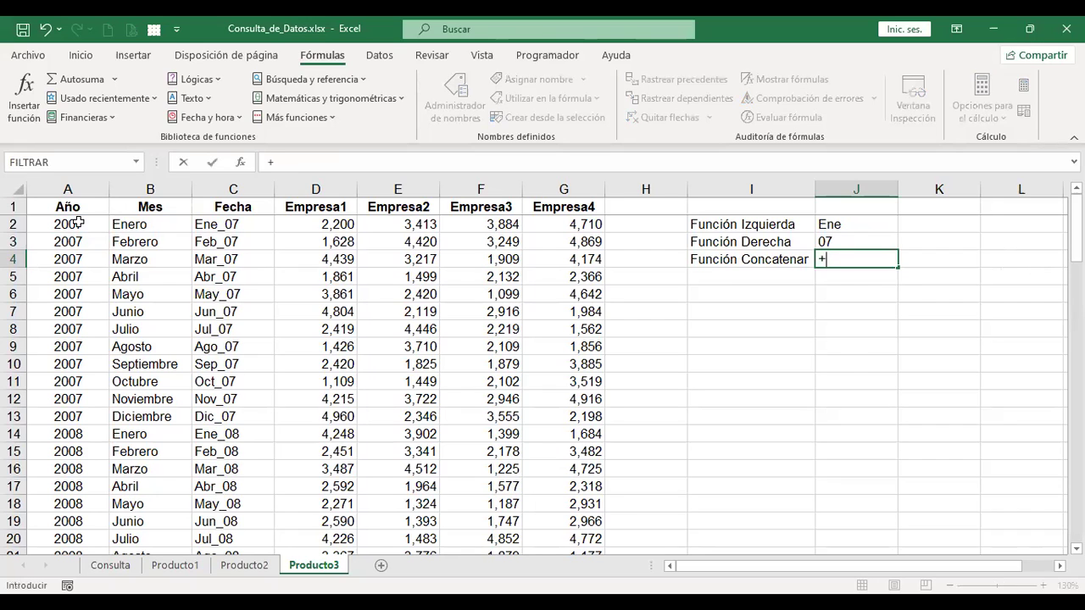
type("con")
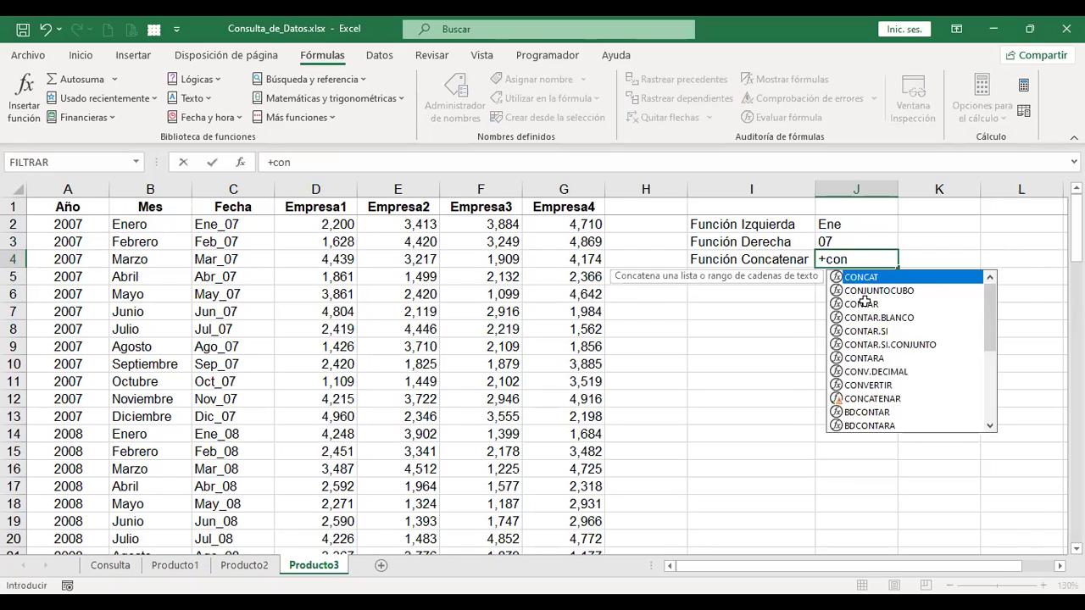
type("ca")
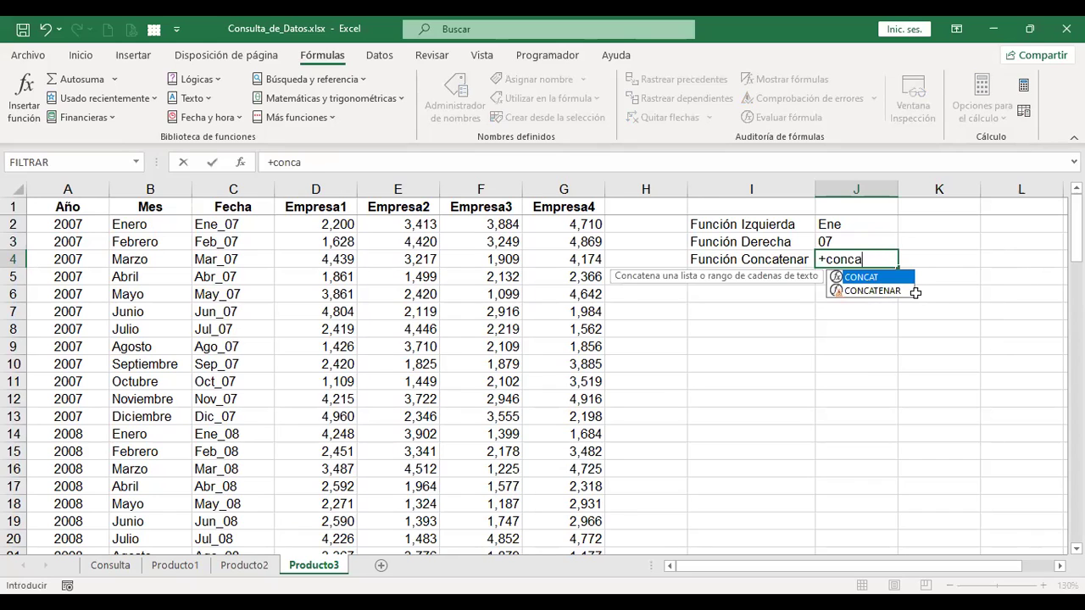
key("Tab")
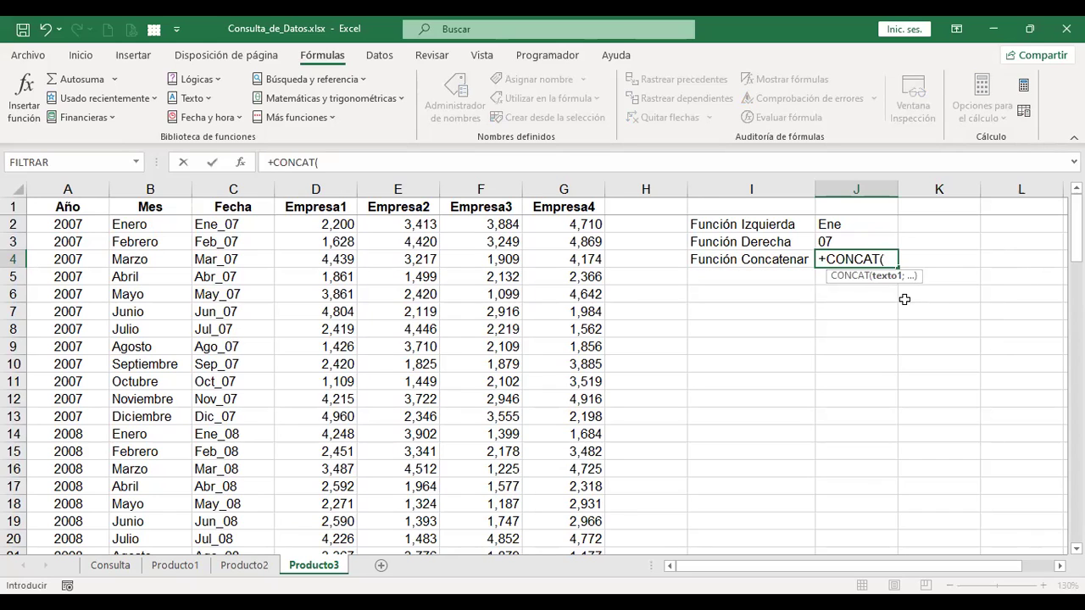
left_click(866, 223)
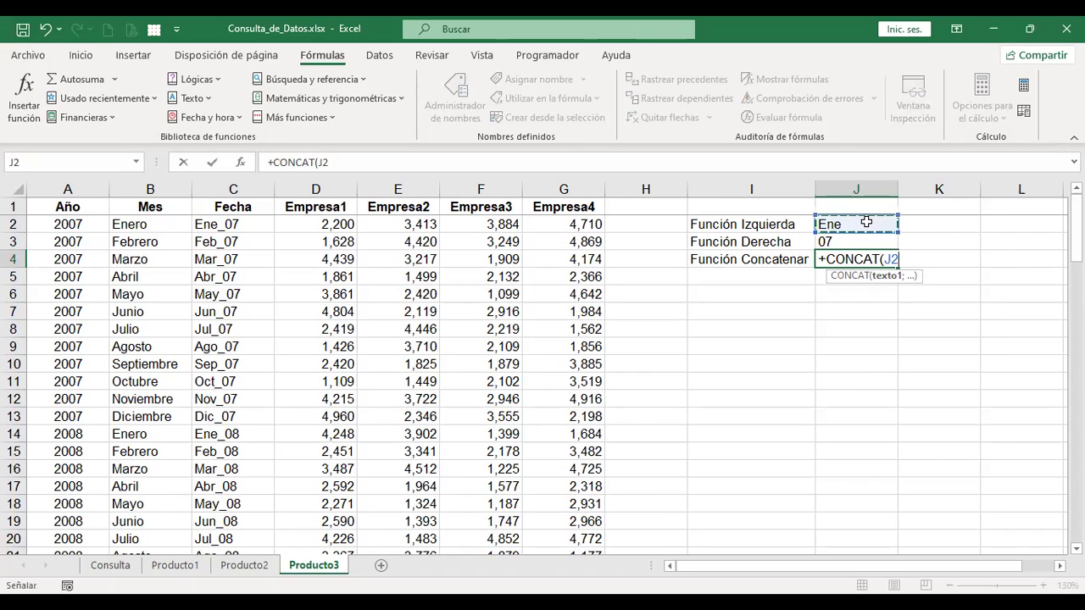
type(";")
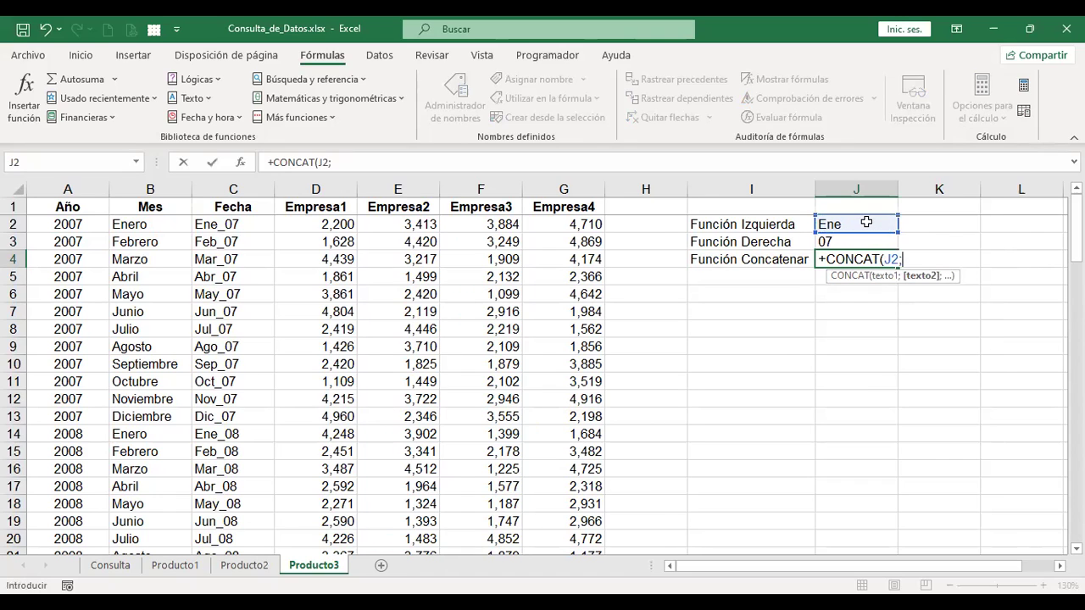
left_click(859, 238)
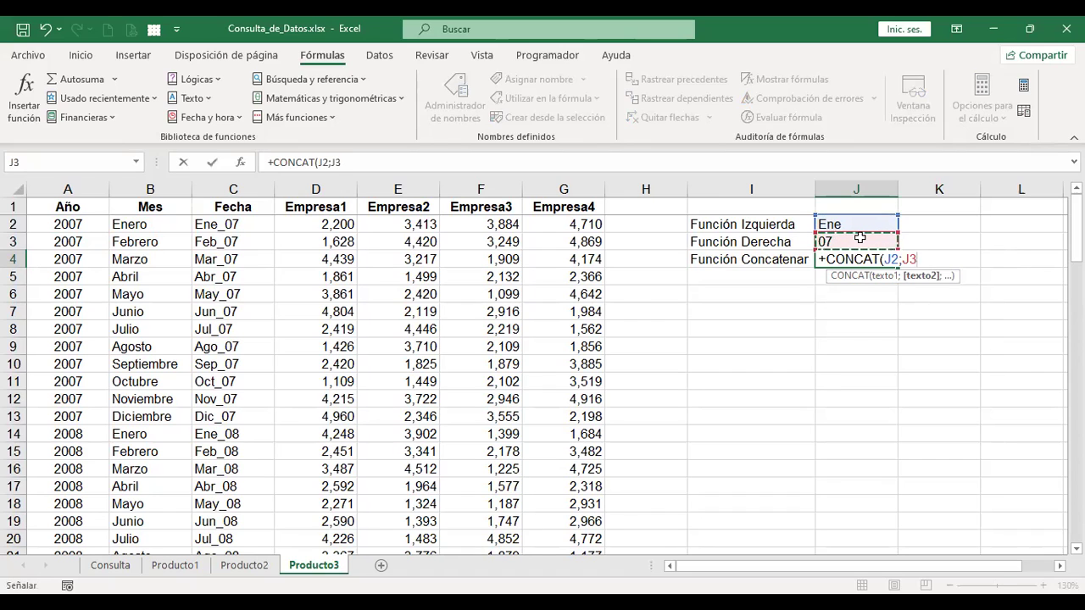
key("ctrl+Return")
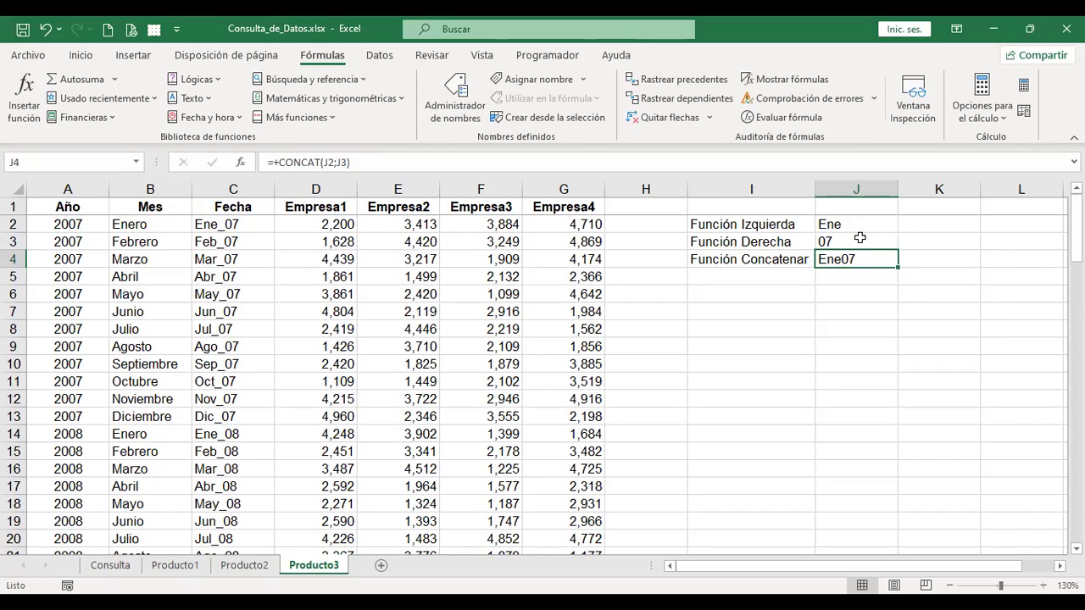
key("F2")
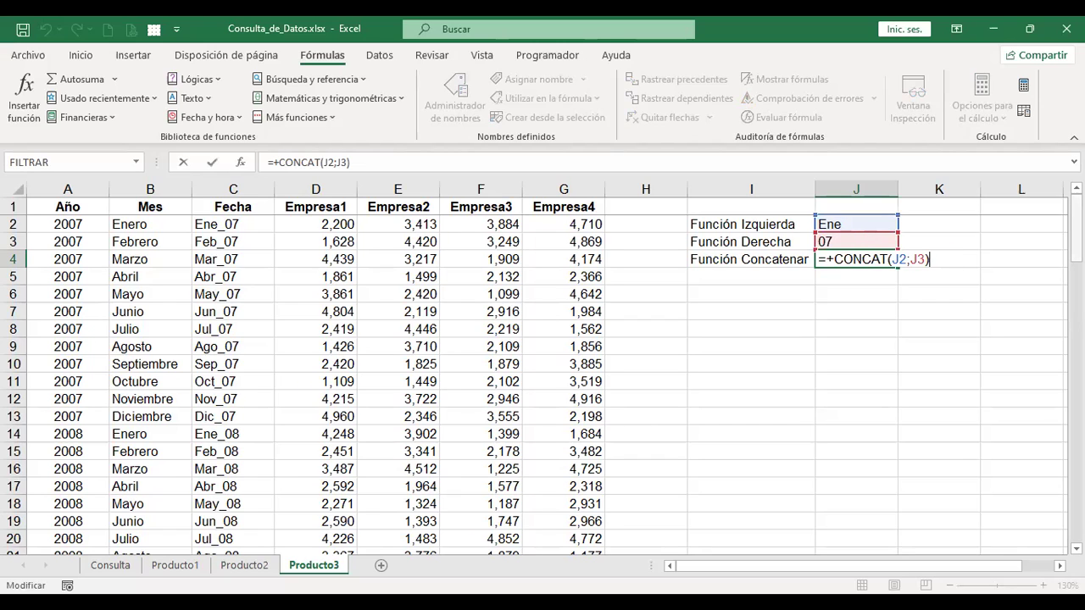
key("Return")
key("Up")
key("Up")
key("Up")
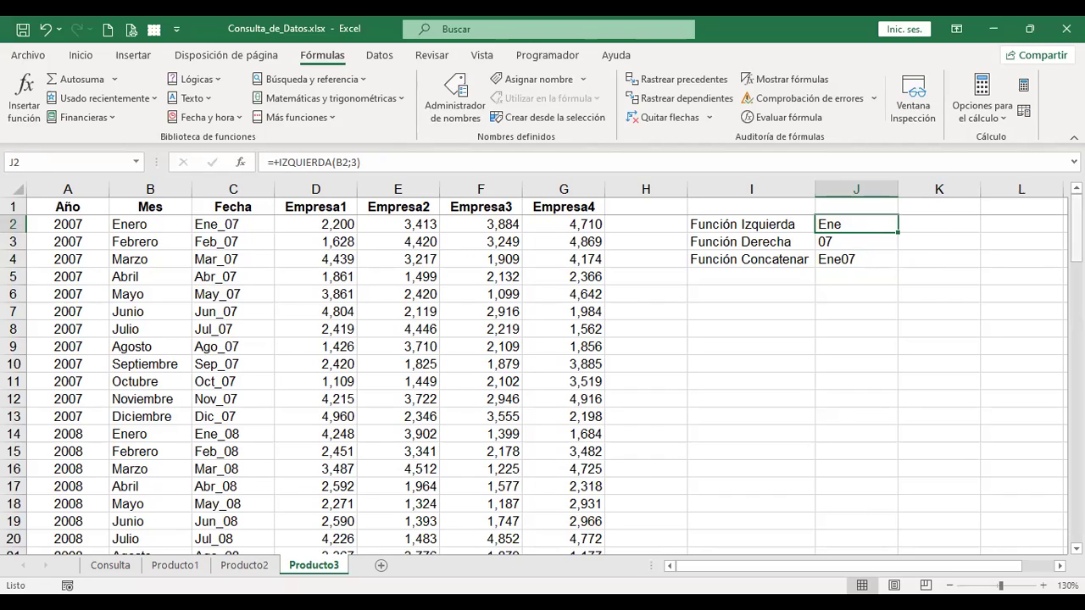
Select IZQUIERDA(B2;3) in J2's formula and look over the CONCAT formula in J4
key("F2")
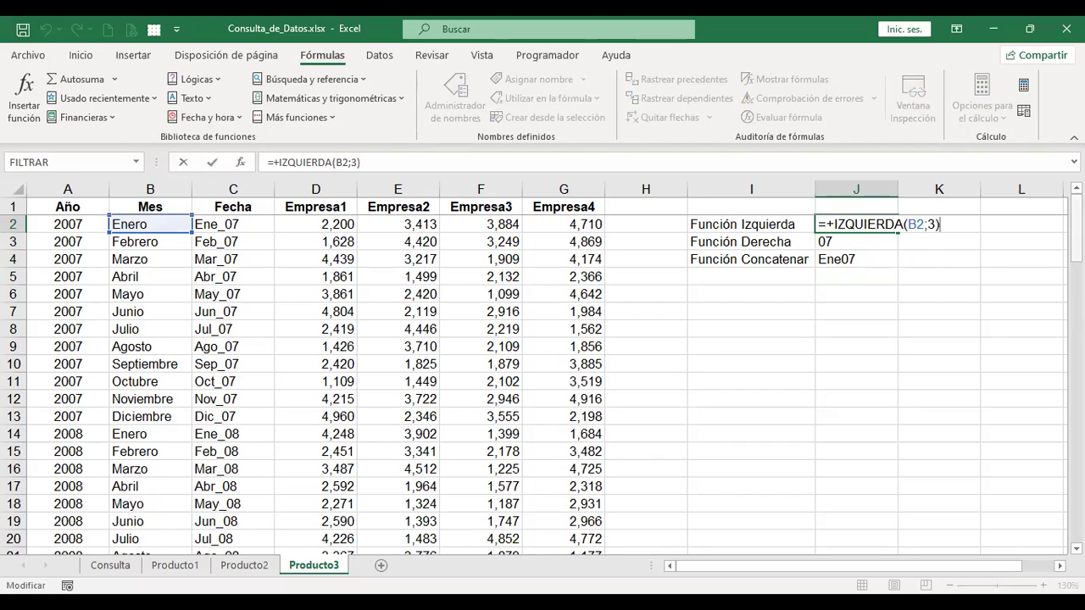
left_click_drag(940, 224, 834, 224)
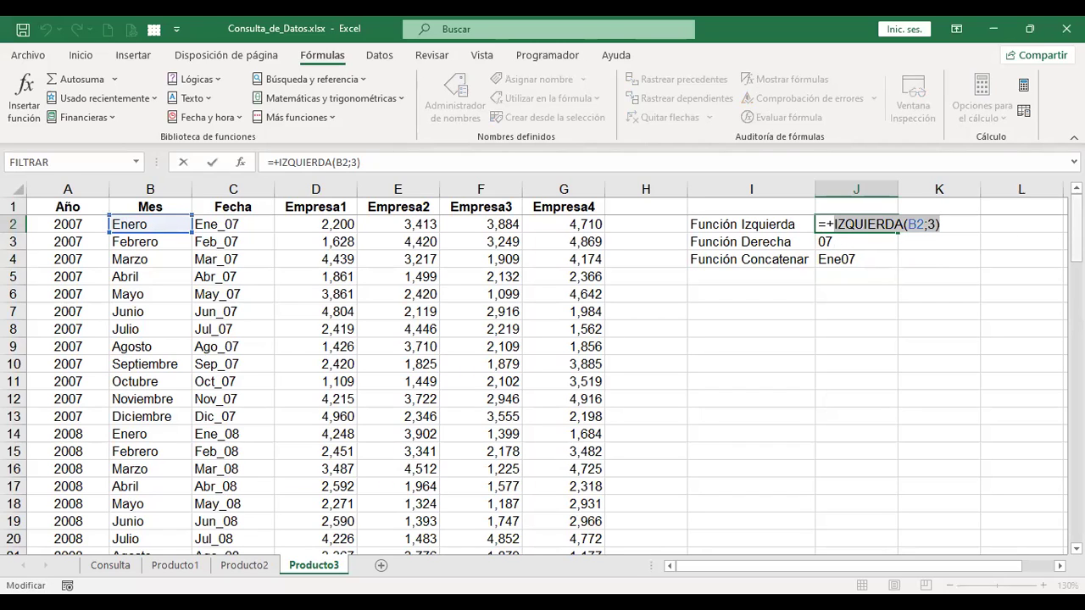
key("Return")
key("Down")
key("F2")
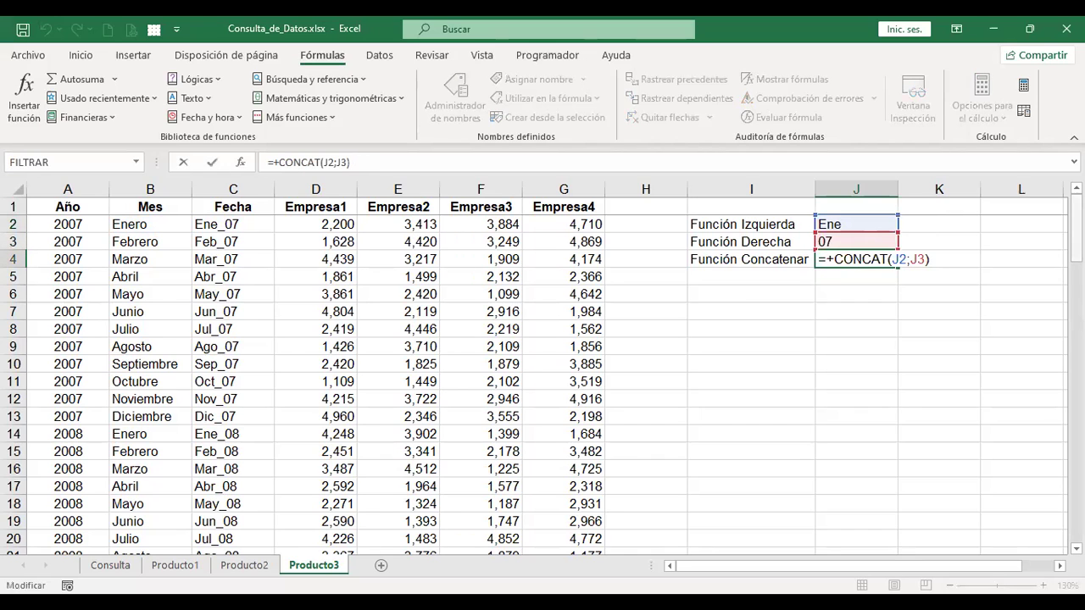
key("Return")
key("Up")
key("Up")
key("Up")
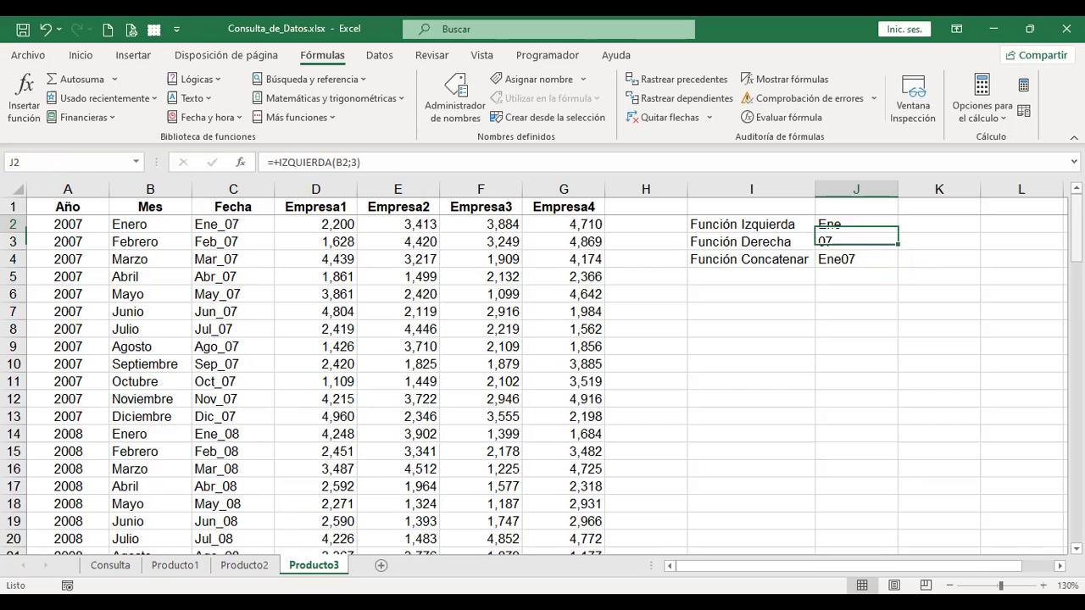
Copy IZQUIERDA(B2;3) from J2 and paste it over the J2 reference in J4's CONCAT
key("F2")
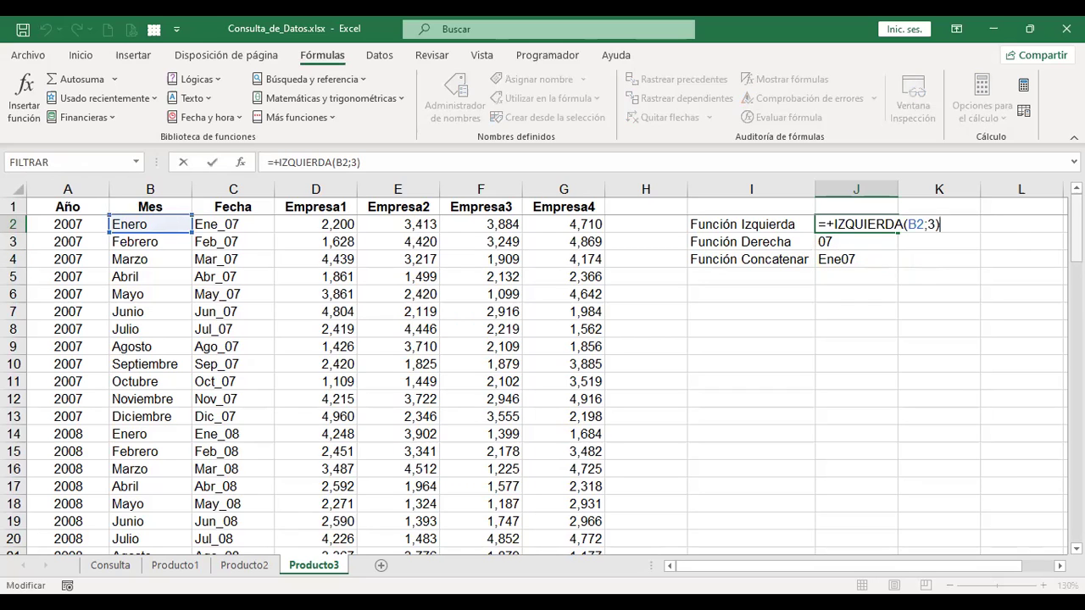
key("shift+Left")
key("shift+Left")
key("shift+Left")
key("shift+Left")
key("shift+Left")
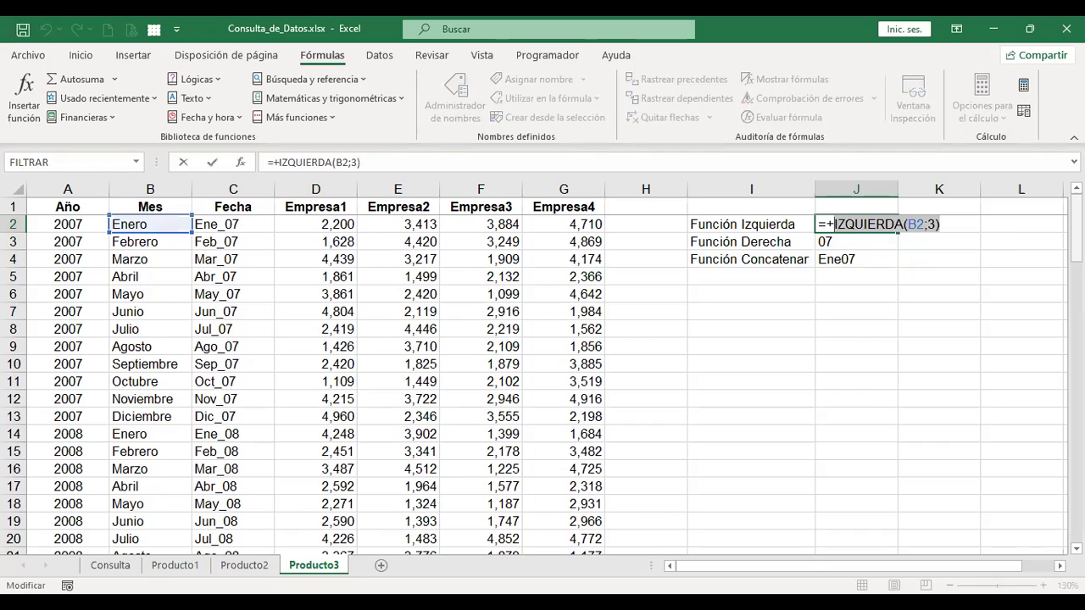
key("Return")
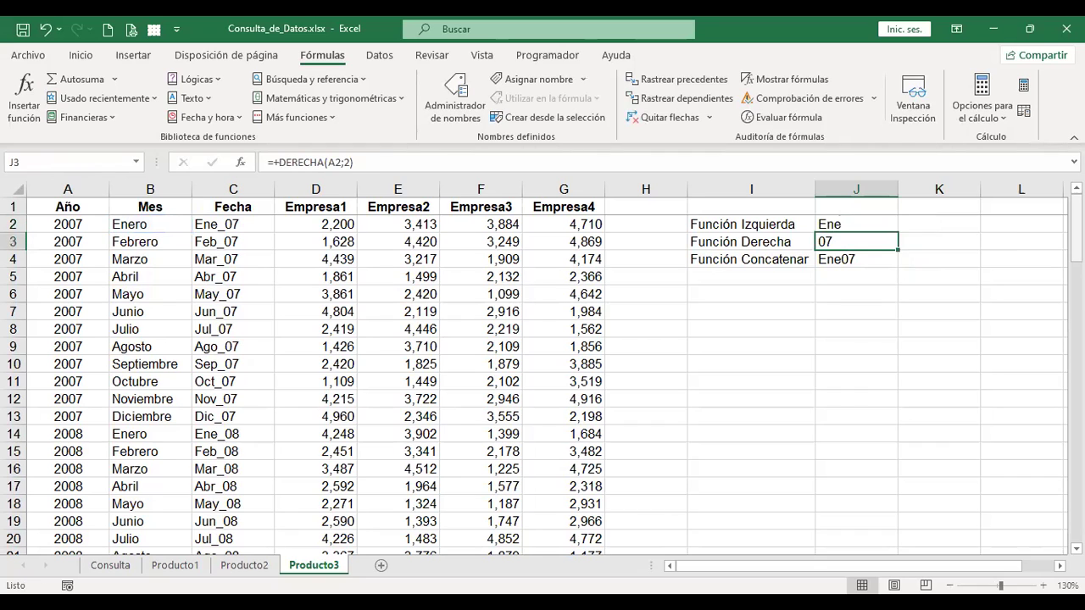
key("Down")
key("F2")
key("Left")
key("Left")
key("Left")
key("shift+Left")
key("shift+Left")
key("ctrl+v")
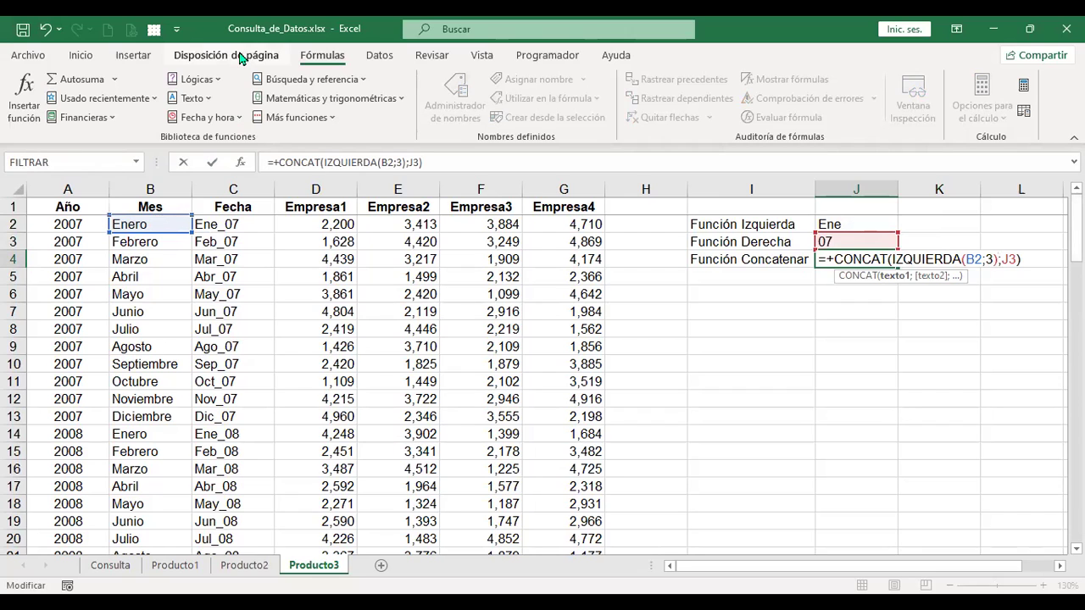
Commit the nested J4 formula =+CONCAT(IZQUIERDA(B2;3);J3) and review it
key("Return")
key("Up")
key("Up")
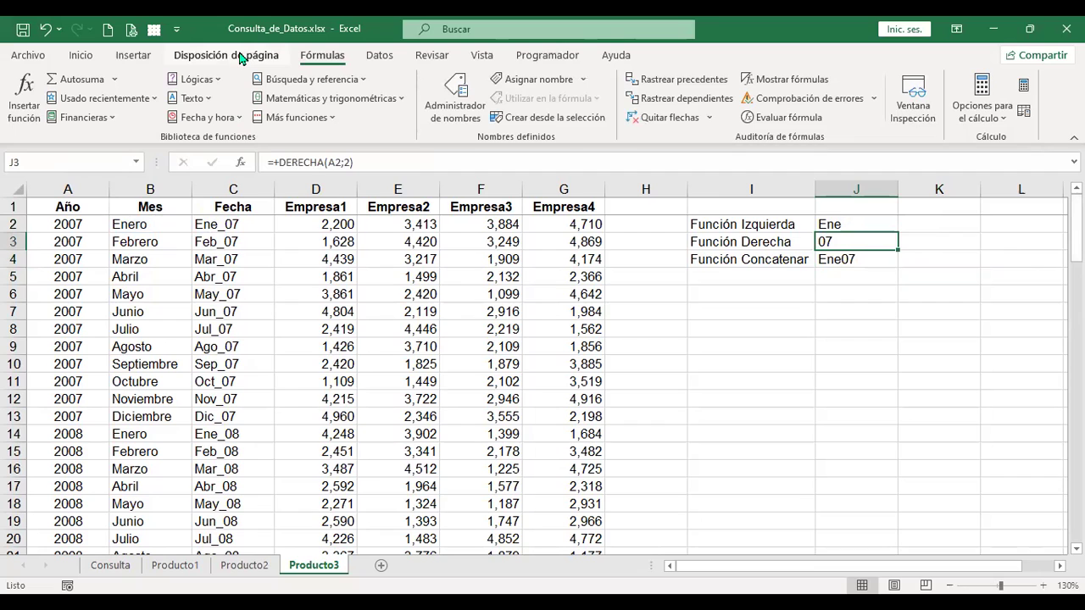
key("Down")
key("F2")
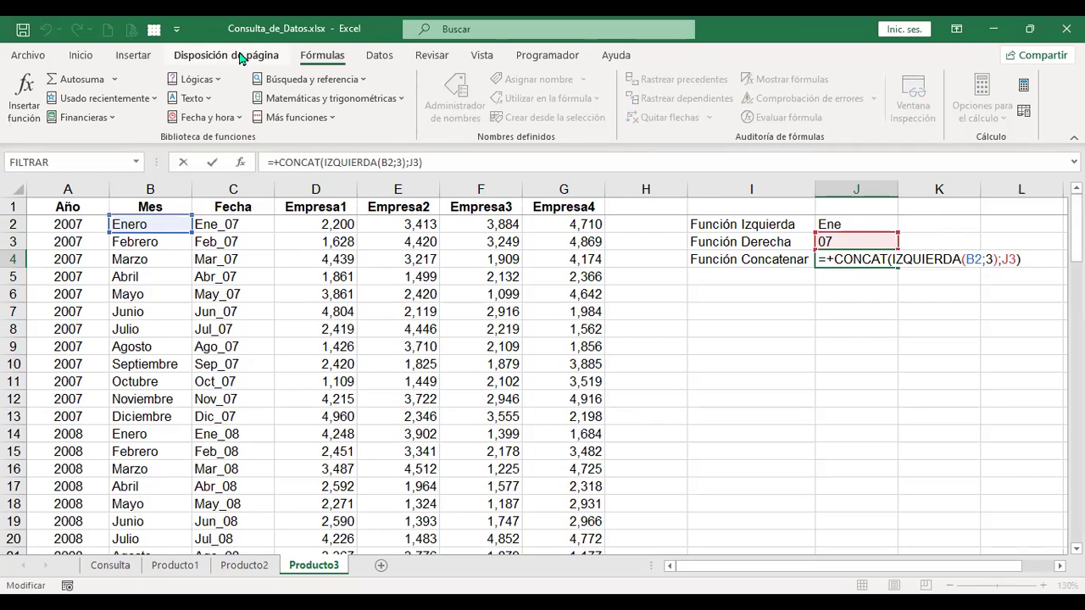
key("Escape")
Copy DERECHA(A2;2) from J3 and paste it over the J3 reference in J4's CONCAT
key("Up")
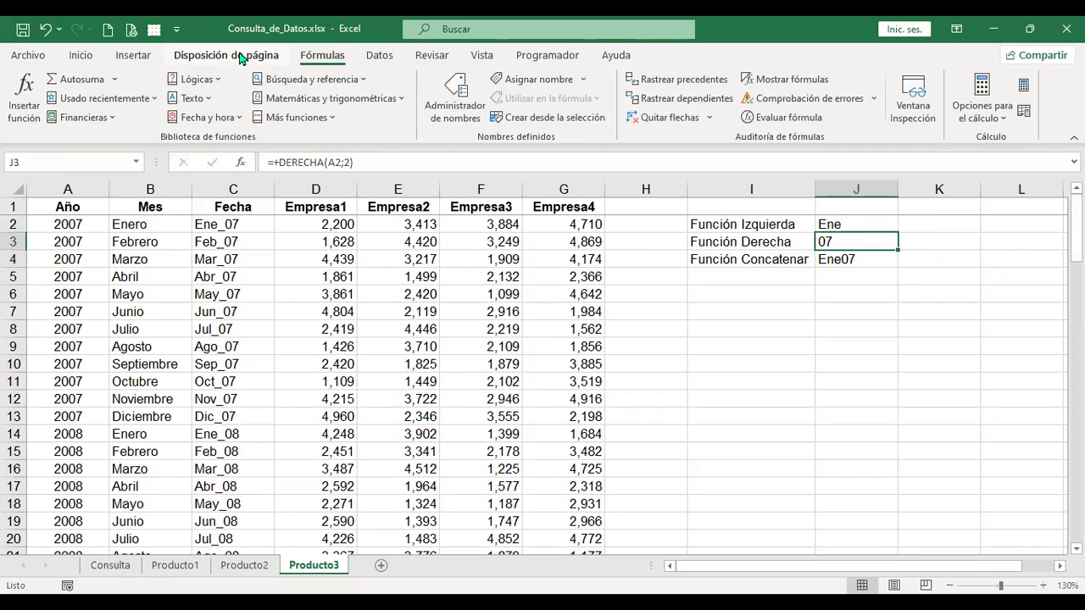
key("F2")
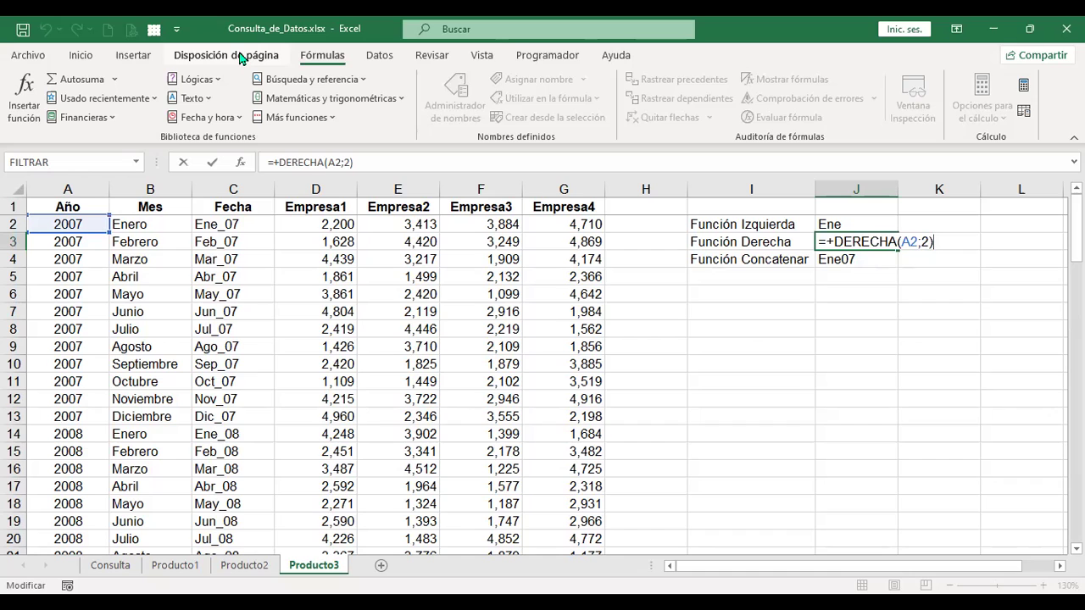
key("shift+Left")
key("shift+Left")
key("shift+Left")
key("ctrl+c")
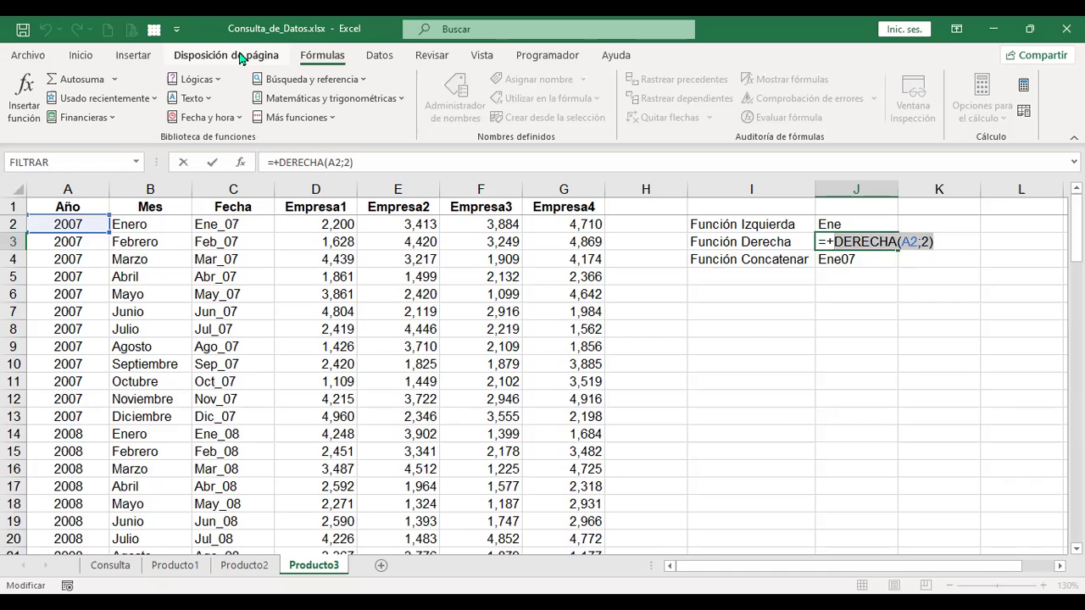
key("Return")
key("F2")
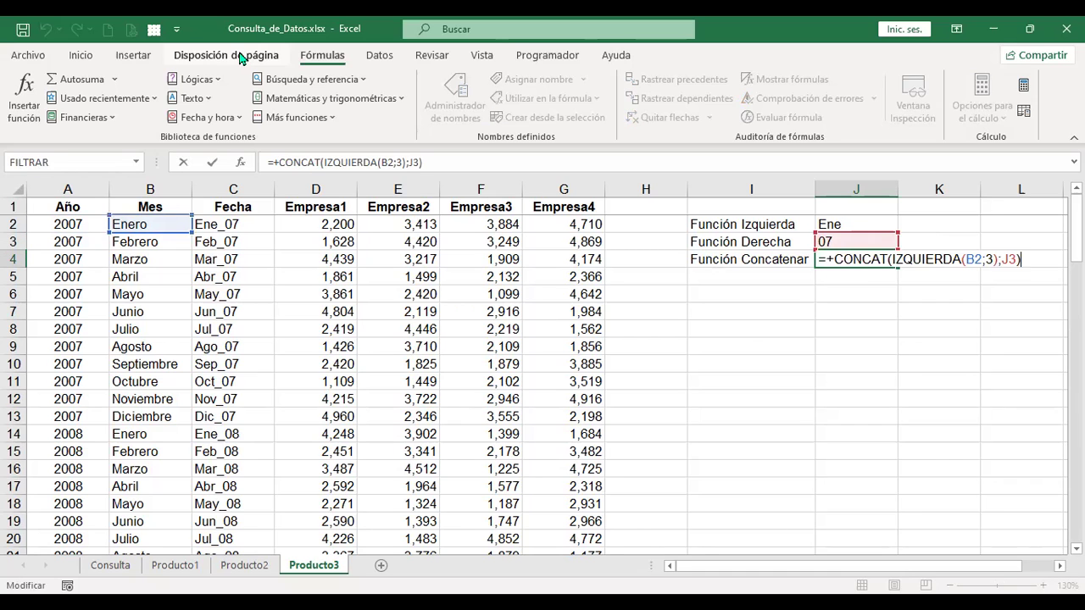
key("Left")
key("shift+Left")
key("shift+Left")
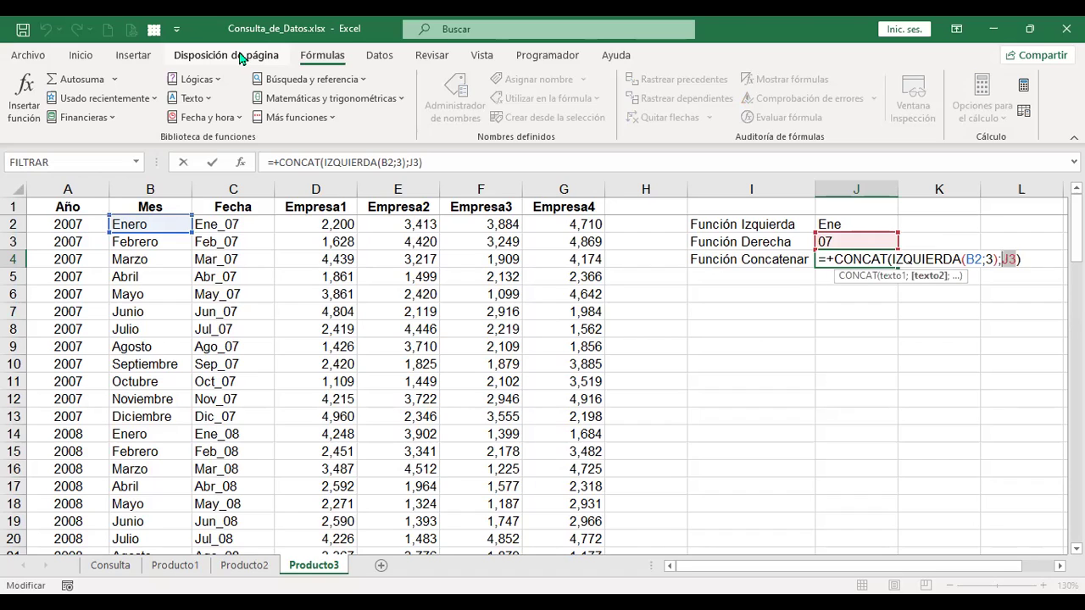
key("ctrl+v")
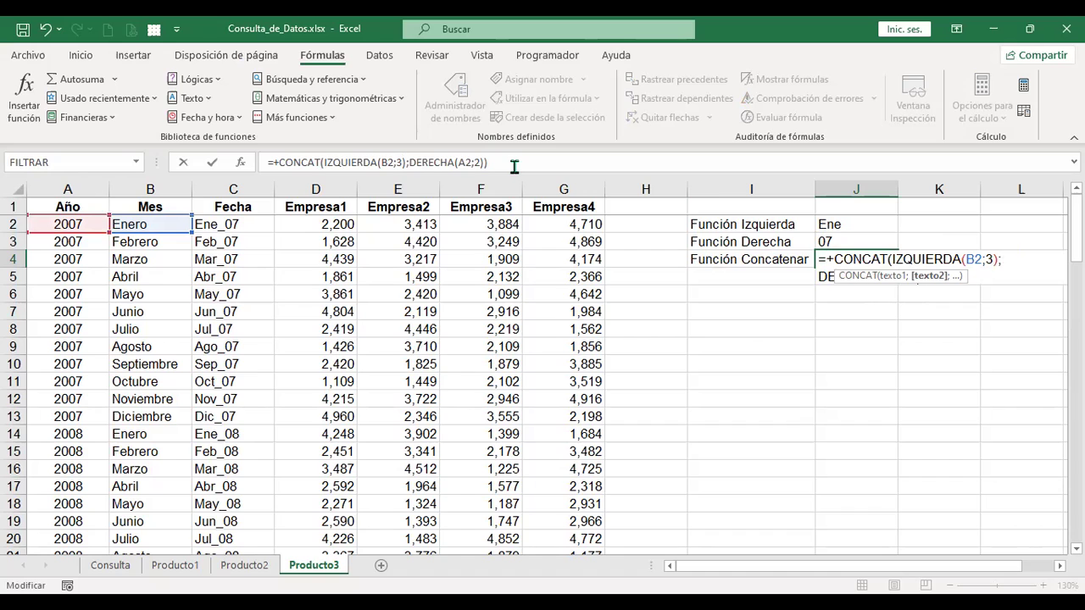
left_click(469, 156)
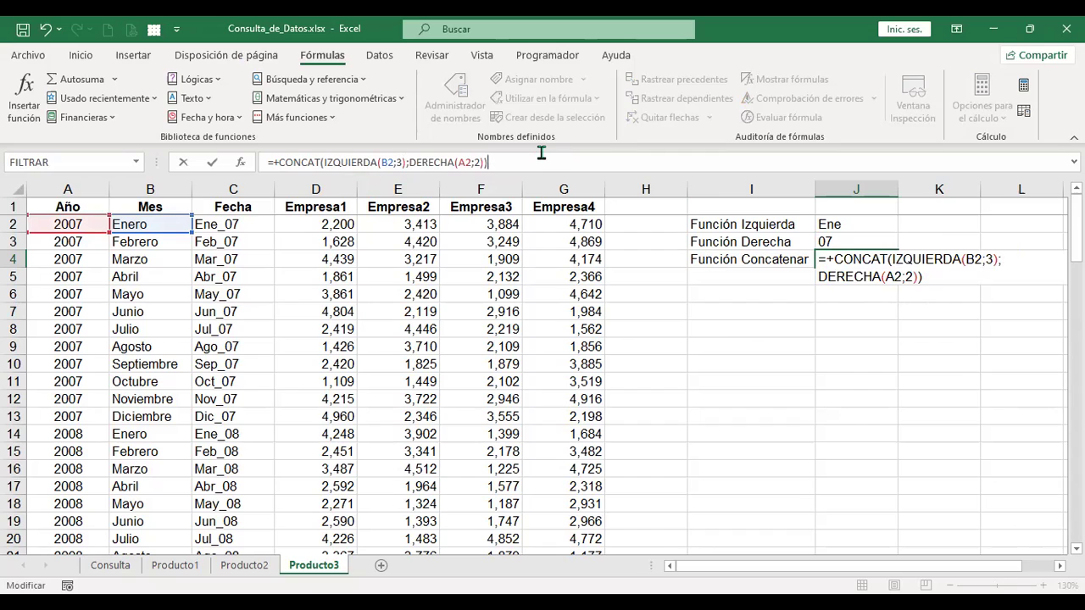
key("Return")
Insert a "_" separator before DERECHA in J4 so it returns Ene_07
key("Up")
key("F2")
left_click(1005, 259)
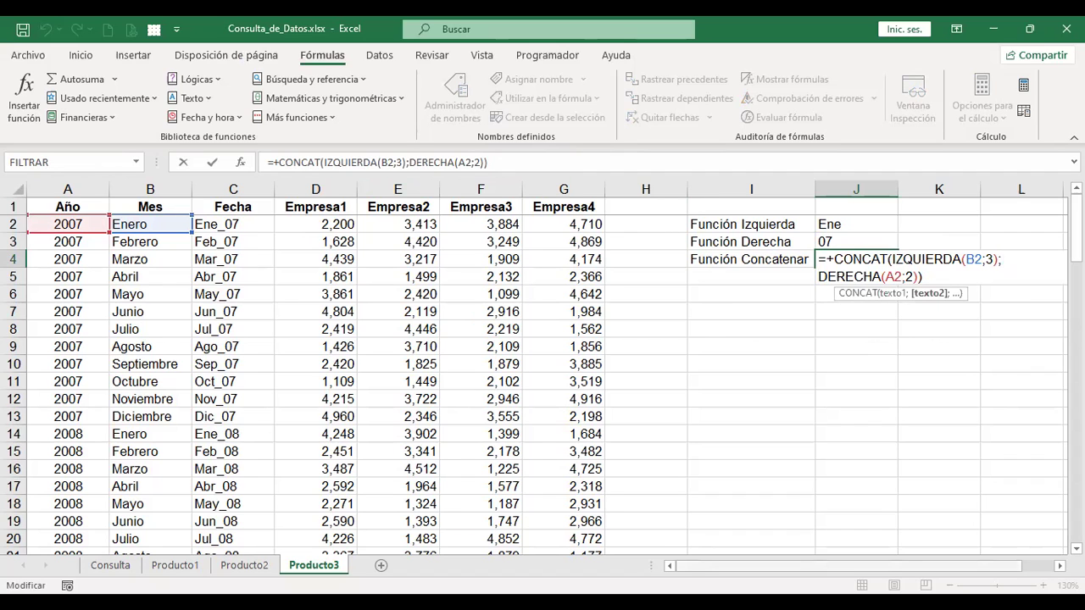
scroll(949, 381, "right", 1)
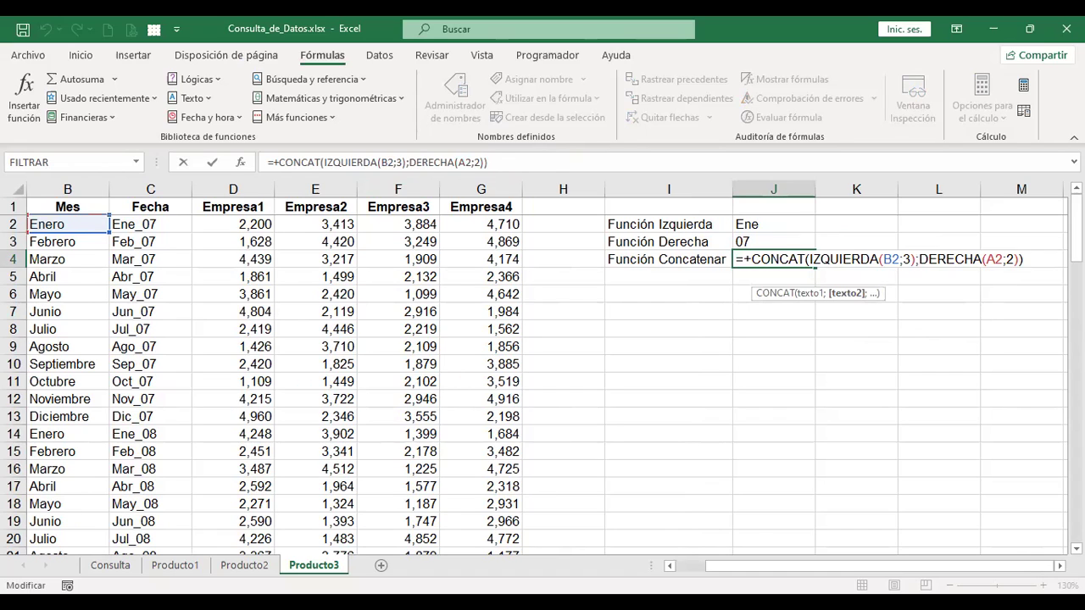
type("\"_\"")
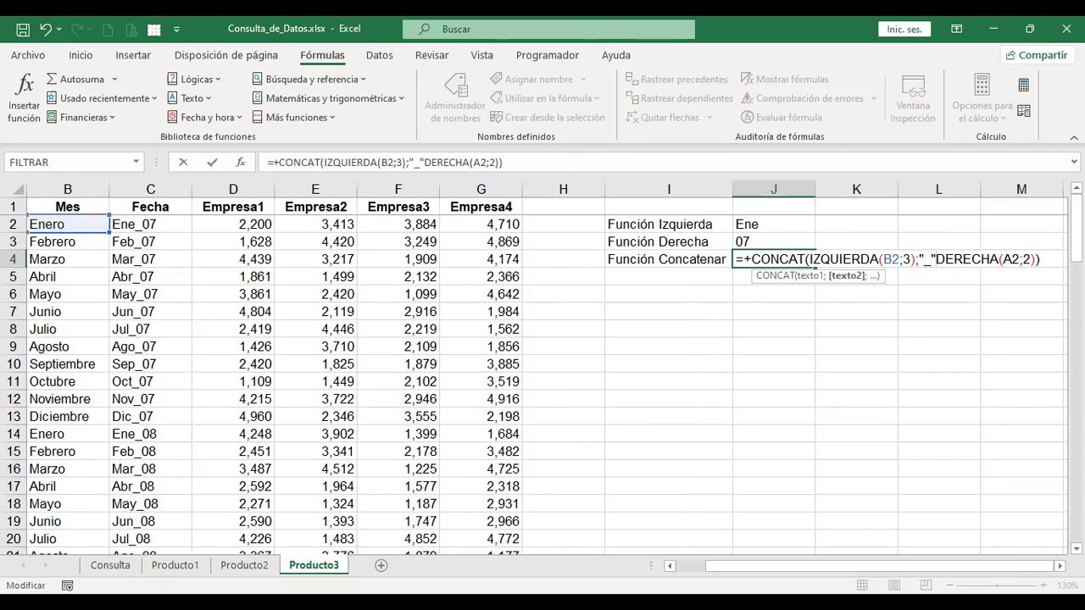
type(";")
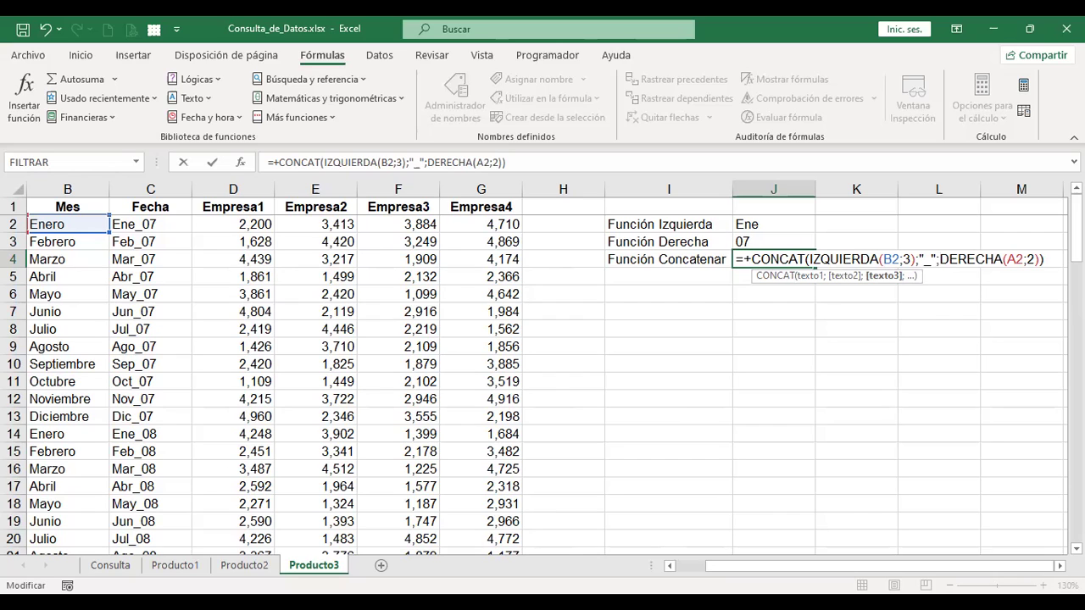
key("ctrl+Return")
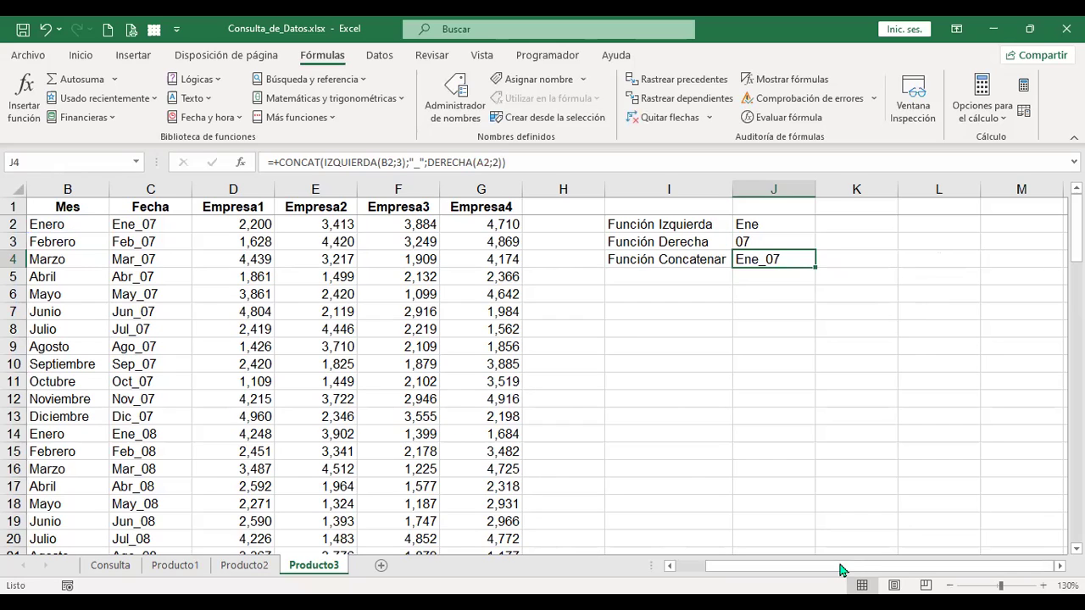
Compare J4's result with the Fecha formula in C2 and the Empresa1 values
left_click(152, 222)
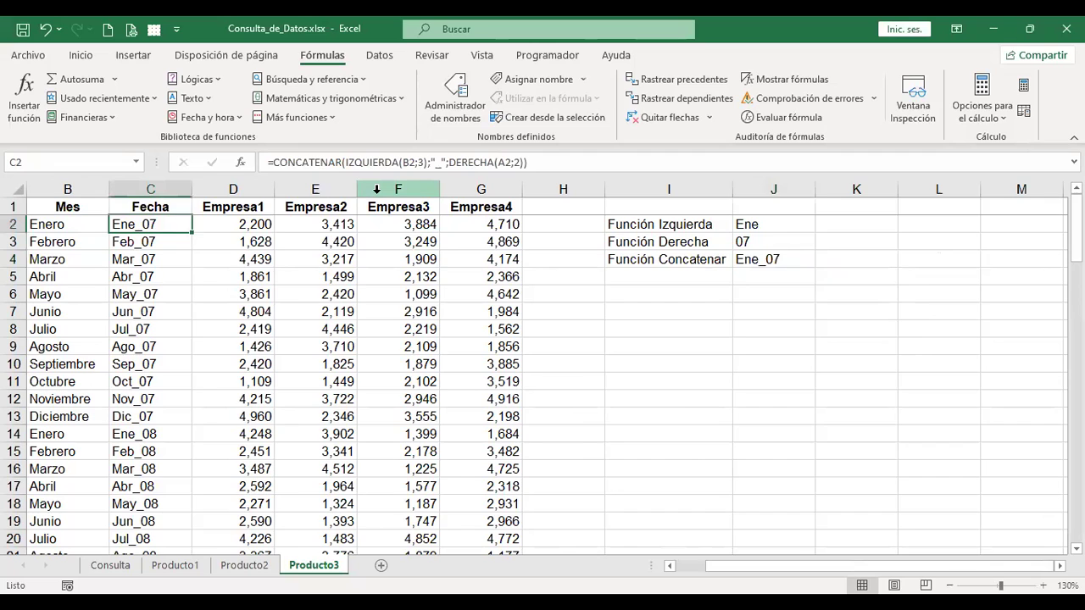
key("Home")
left_click(218, 222)
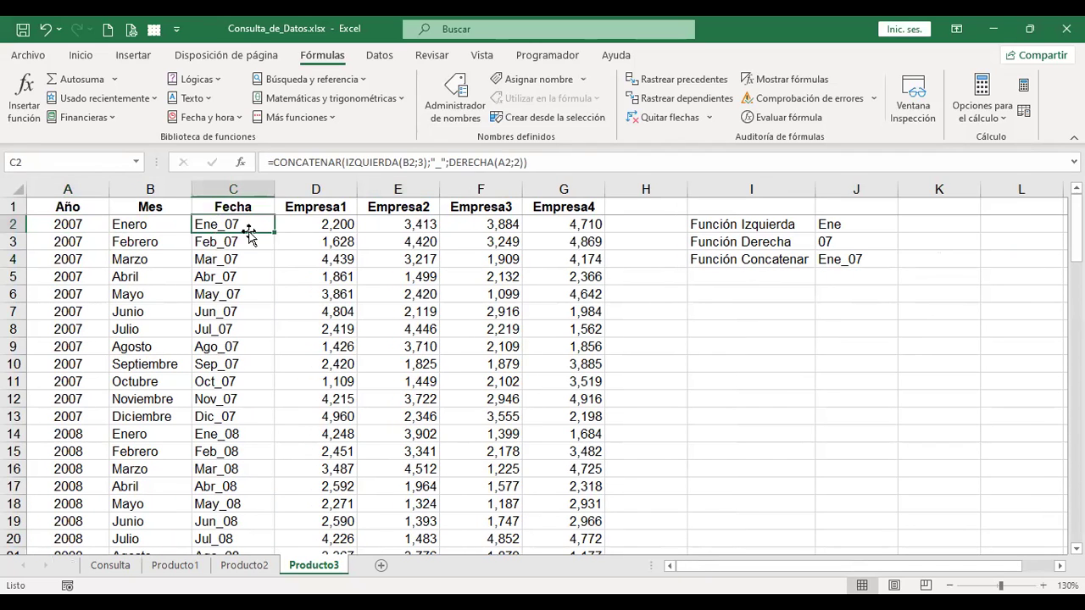
left_click(319, 213)
left_click(326, 221)
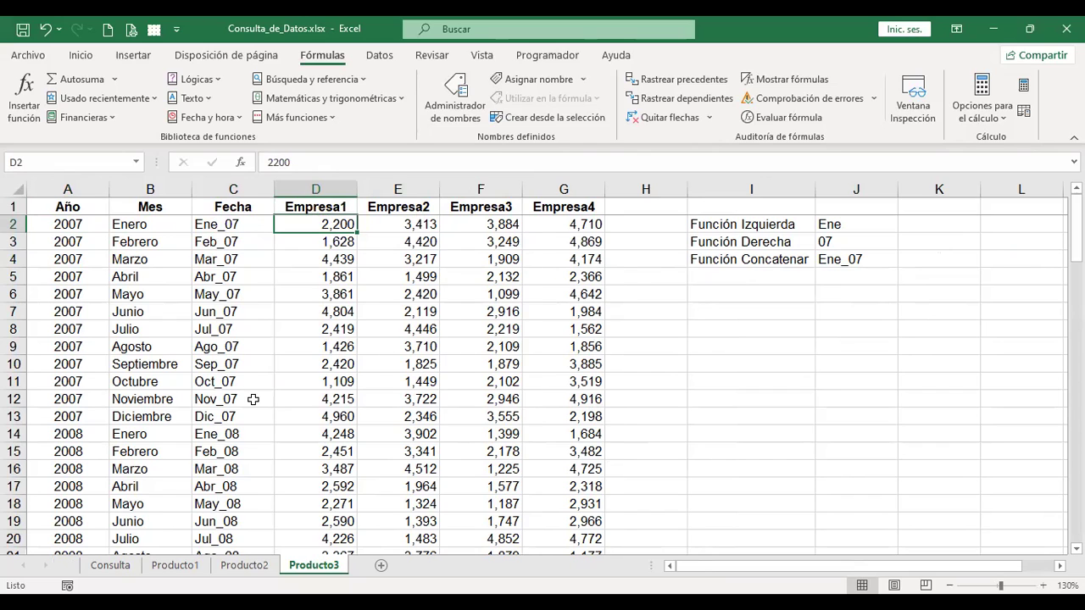
left_click(110, 565)
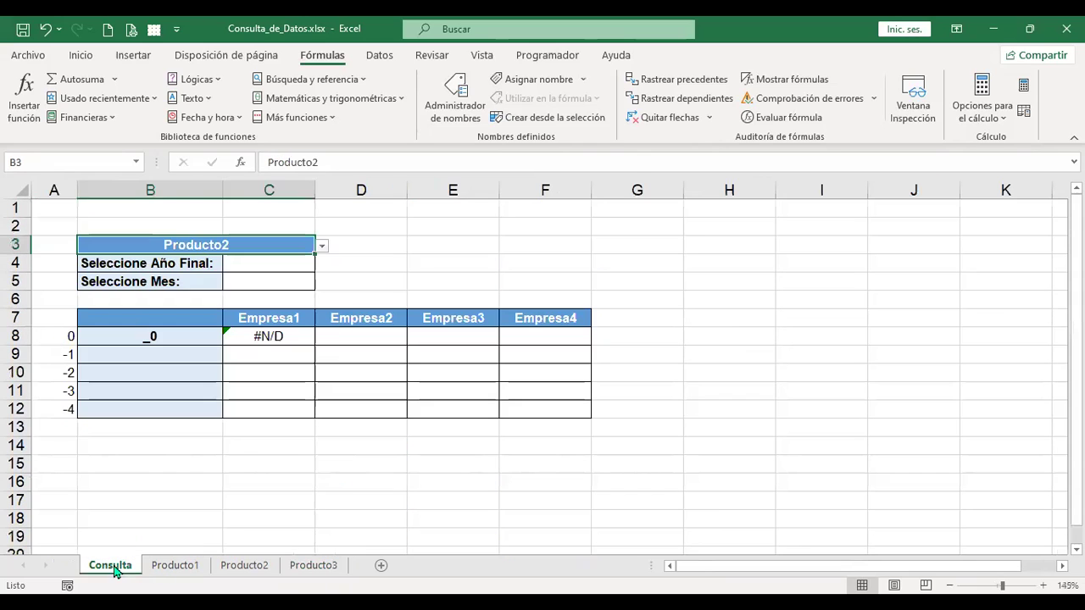
left_click(345, 462)
key("ctrl+Home")
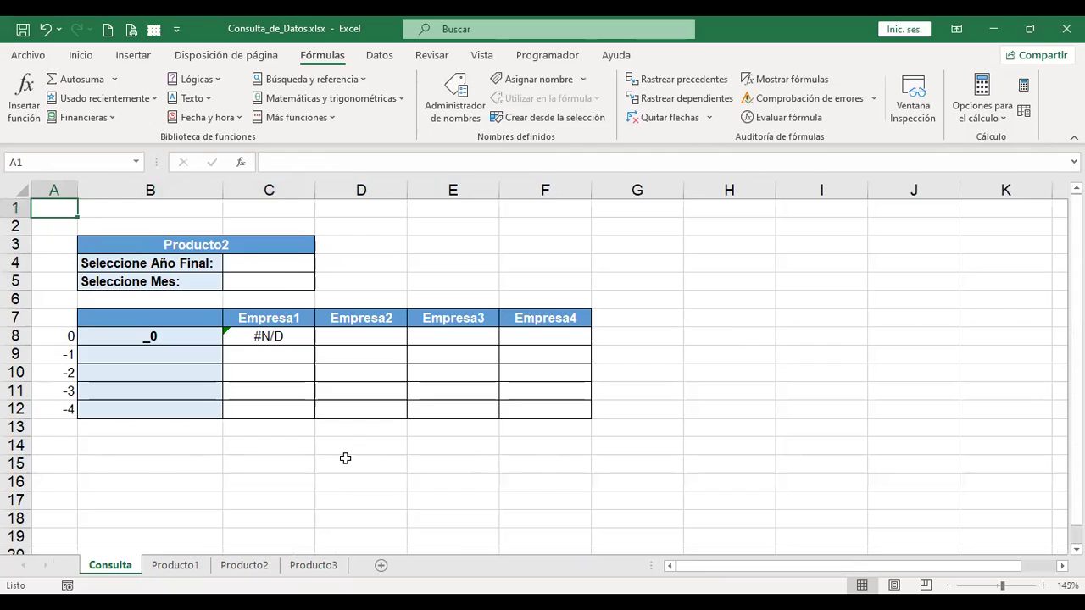
left_click(257, 262)
left_click(272, 248)
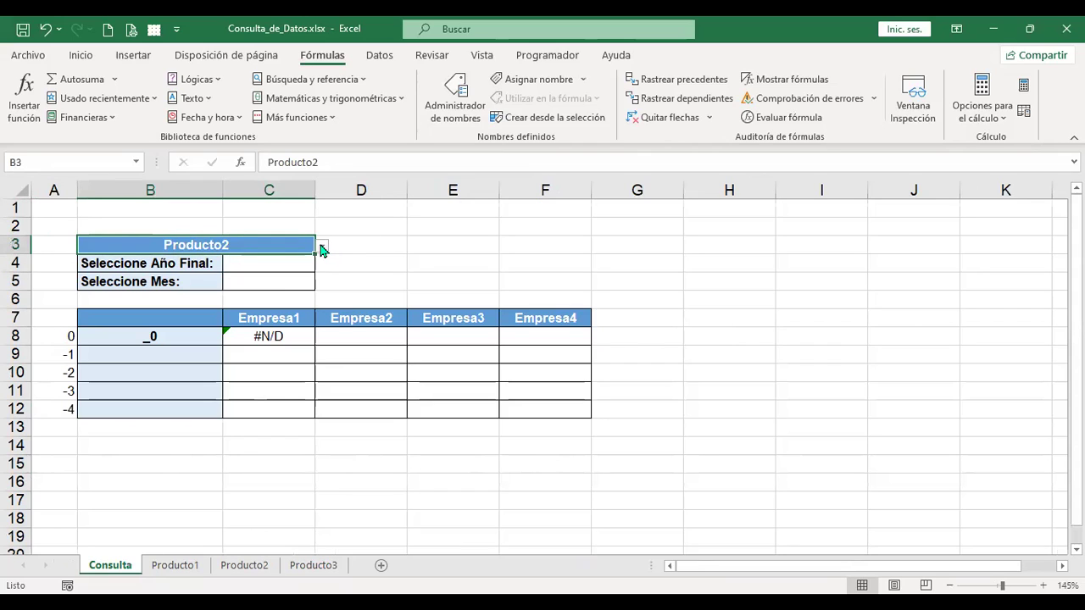
left_click(322, 248)
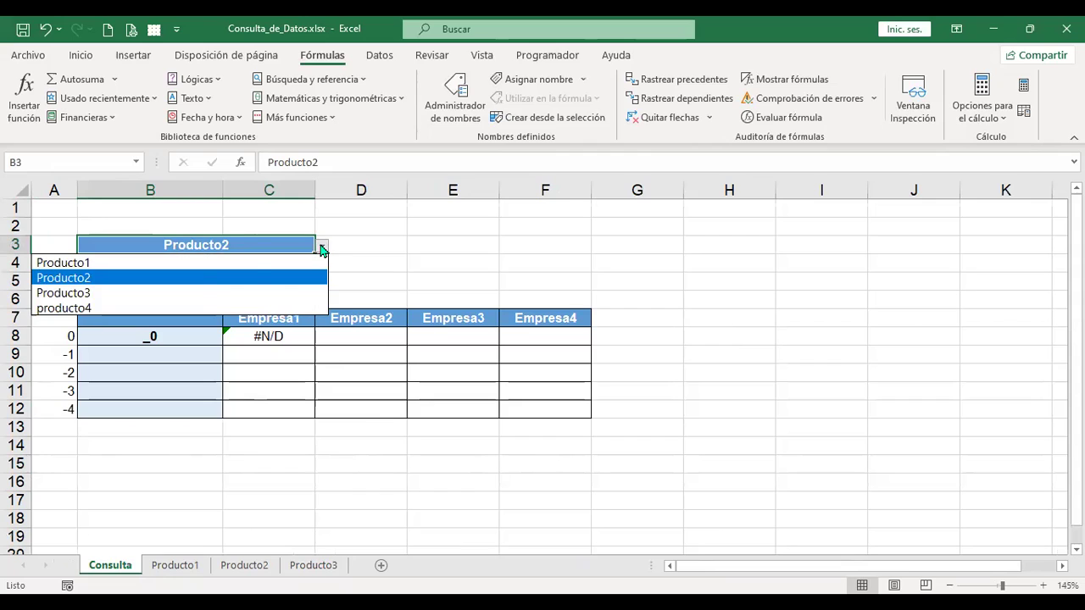
key("Escape")
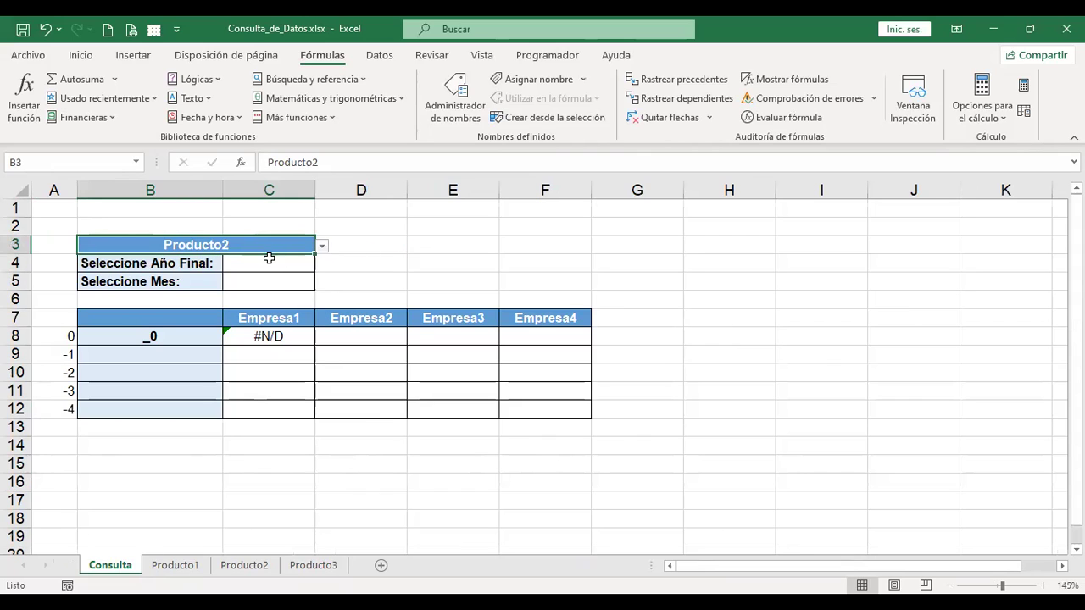
left_click(269, 259)
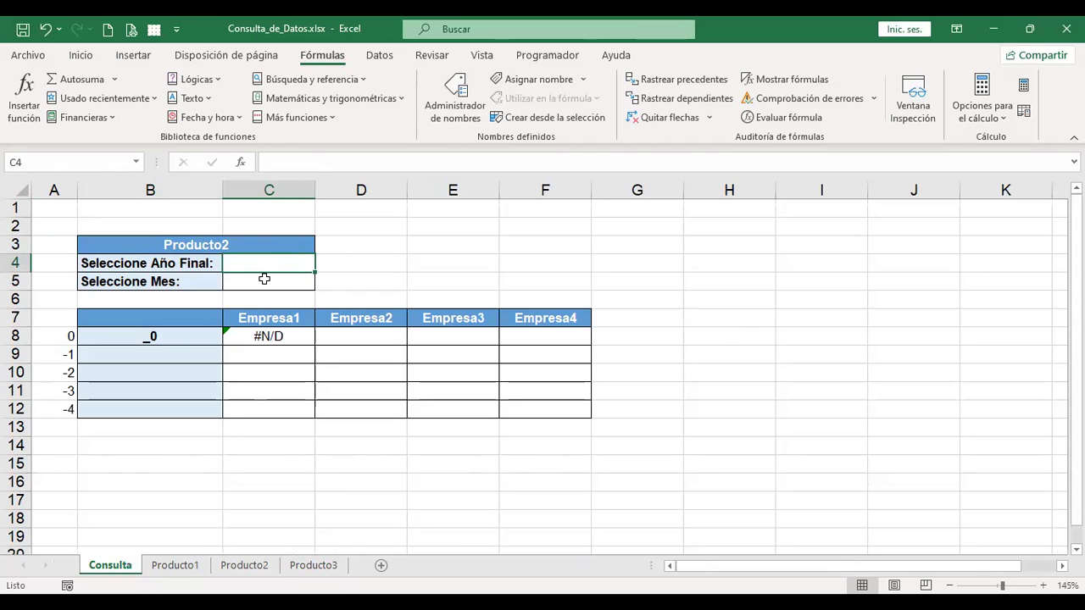
left_click(175, 565)
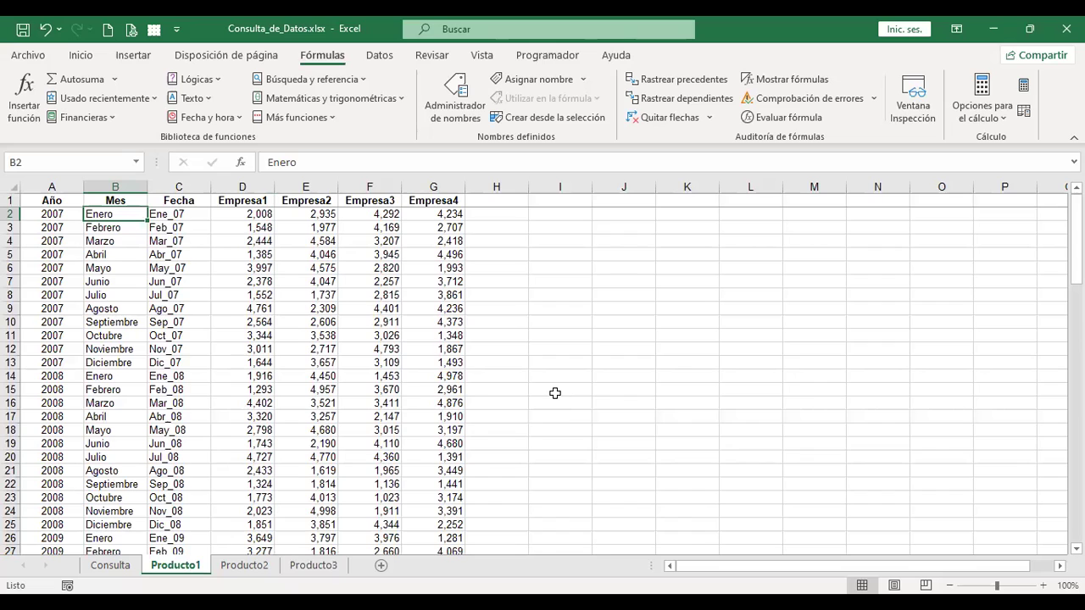
key("ctrl+End")
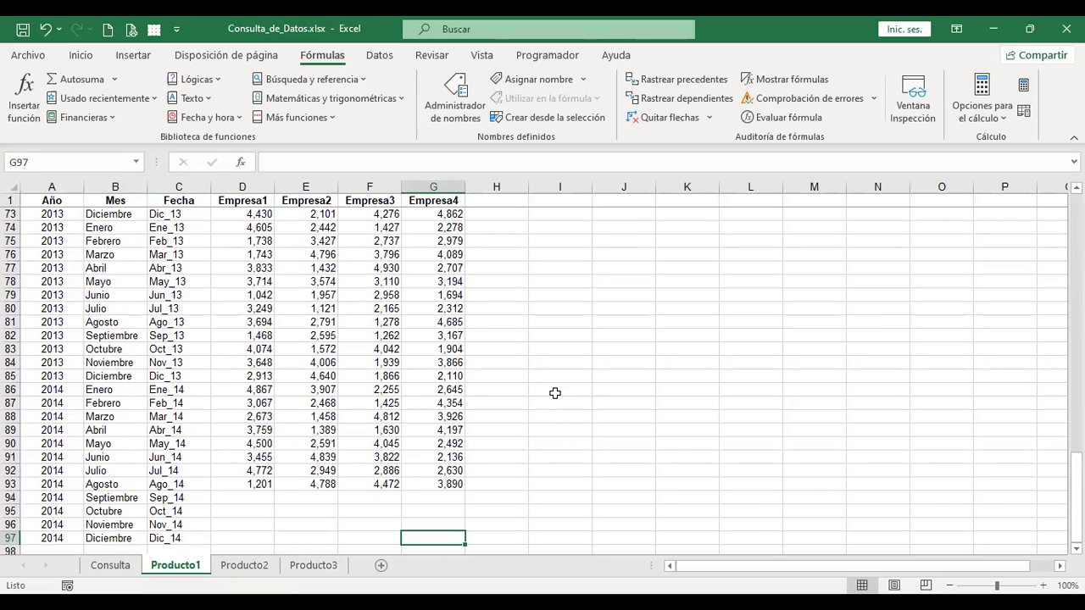
key("ctrl+Home")
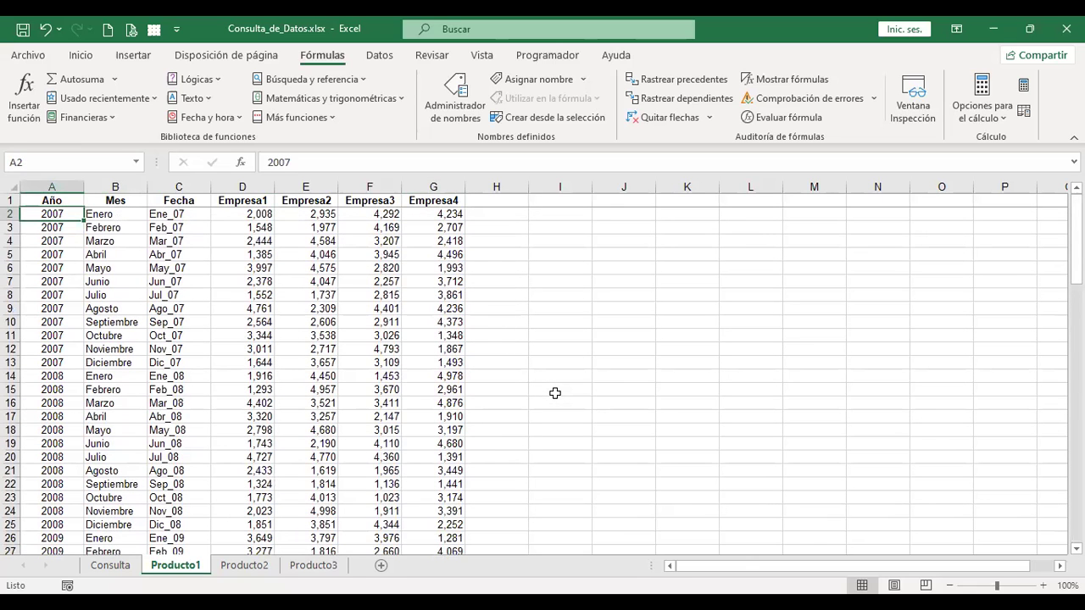
left_click(108, 566)
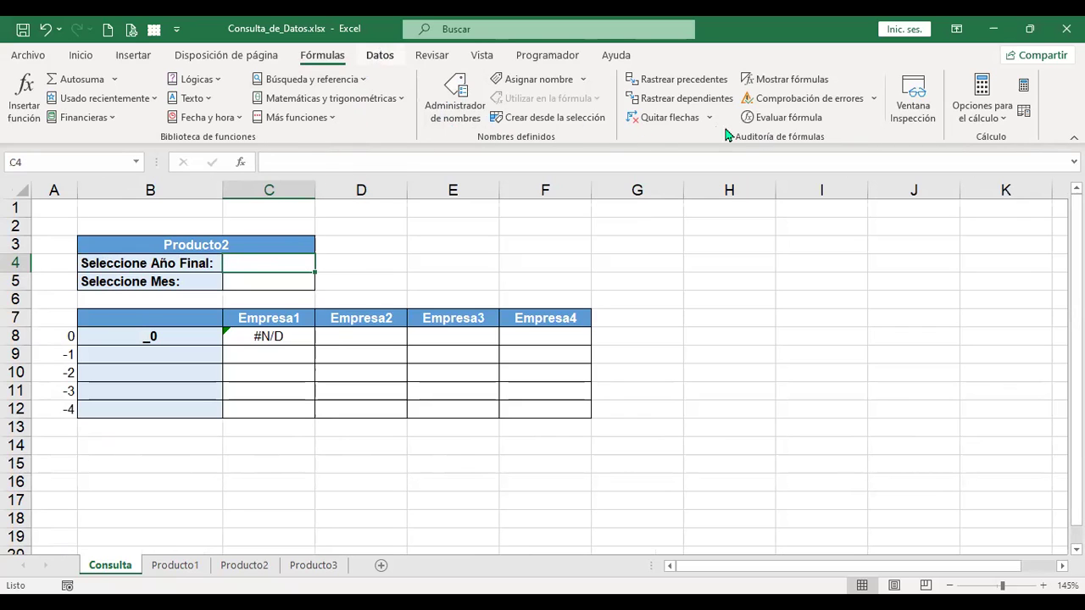
Give C4 a list validation with source 2007;2008 and test its dropdown
left_click(380, 55)
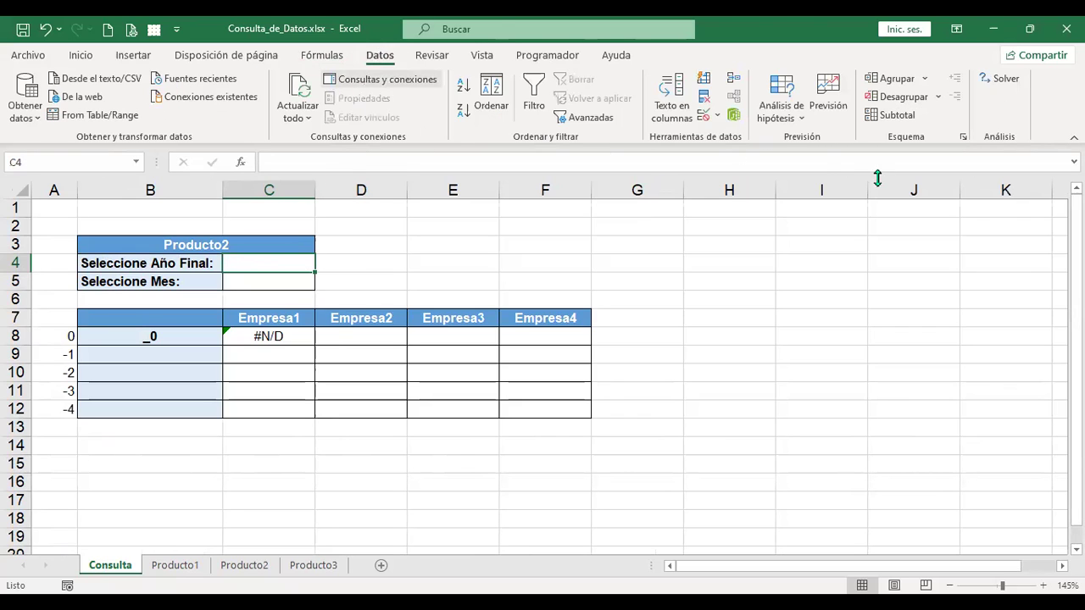
left_click(700, 117)
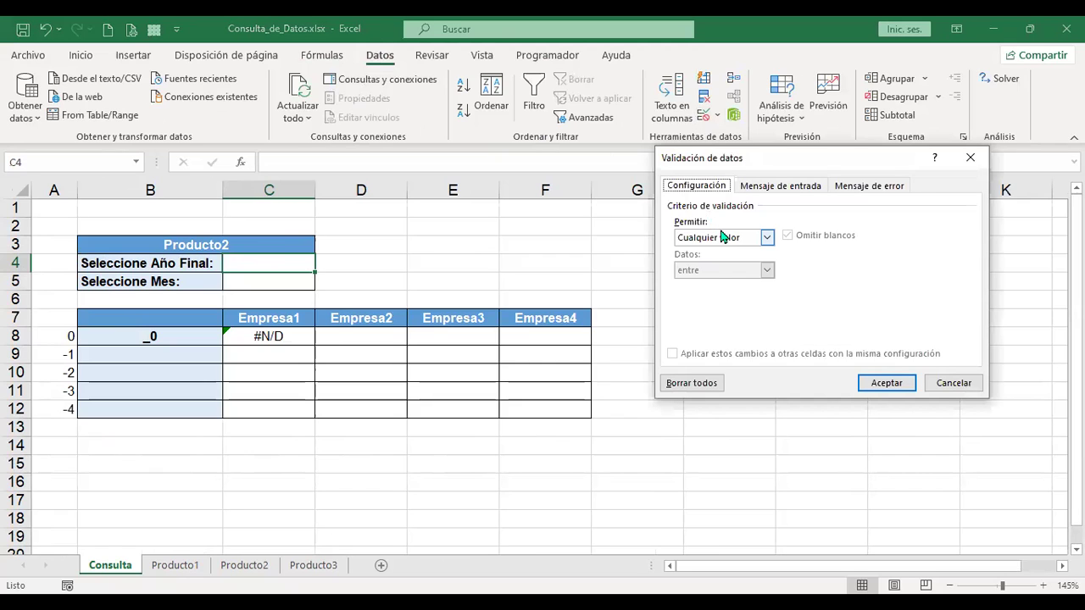
left_click(722, 237)
left_click(710, 285)
type("2007;2008")
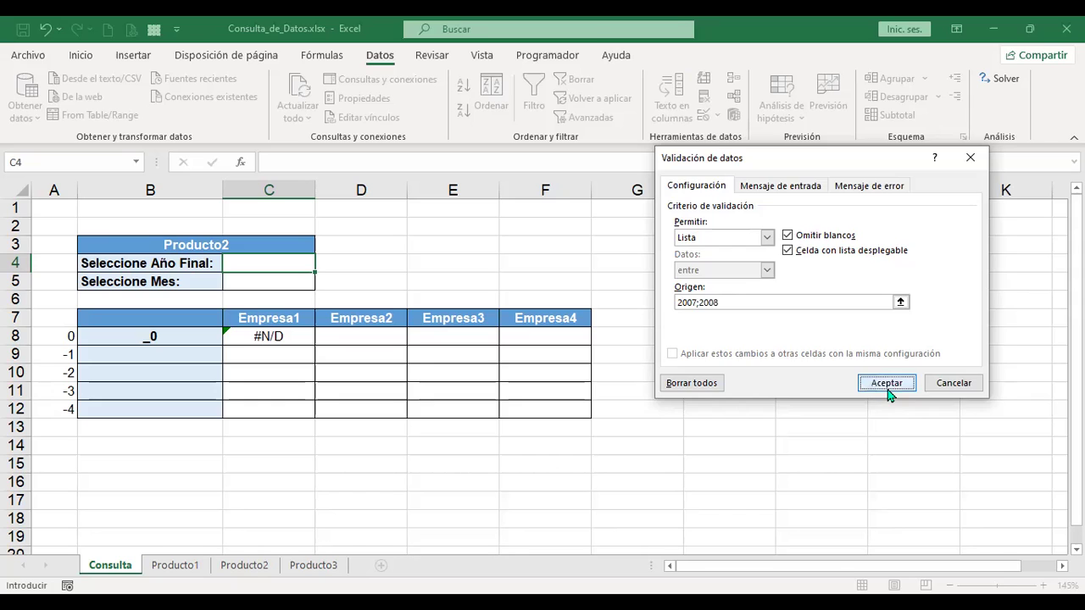
left_click(887, 387)
left_click(323, 265)
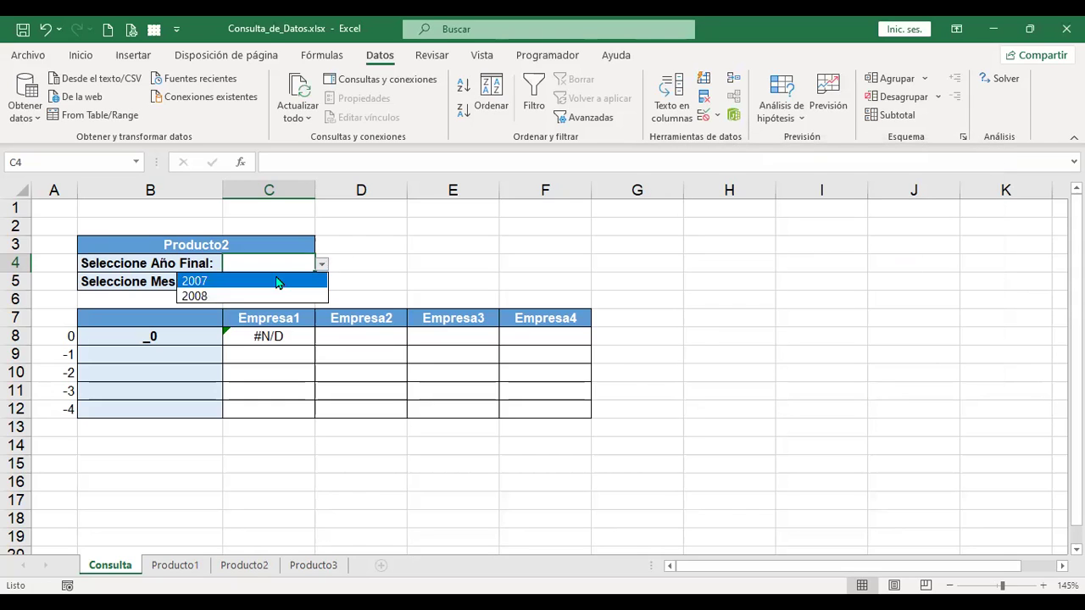
left_click(274, 258)
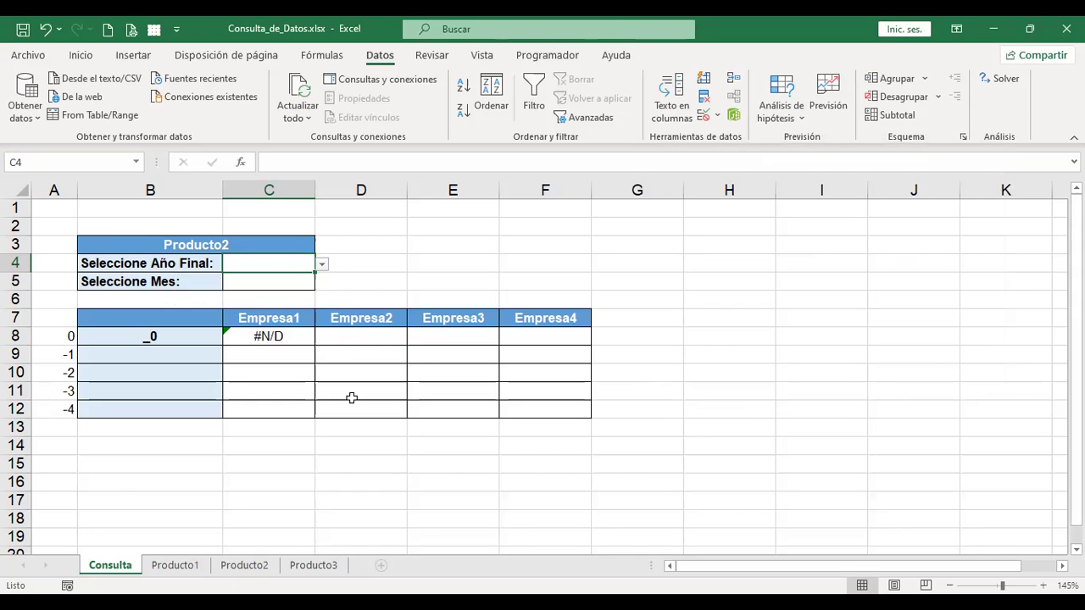
left_click(180, 565)
Return to the Consulta sheet and reselect the Año Final cell C4
left_click(244, 565)
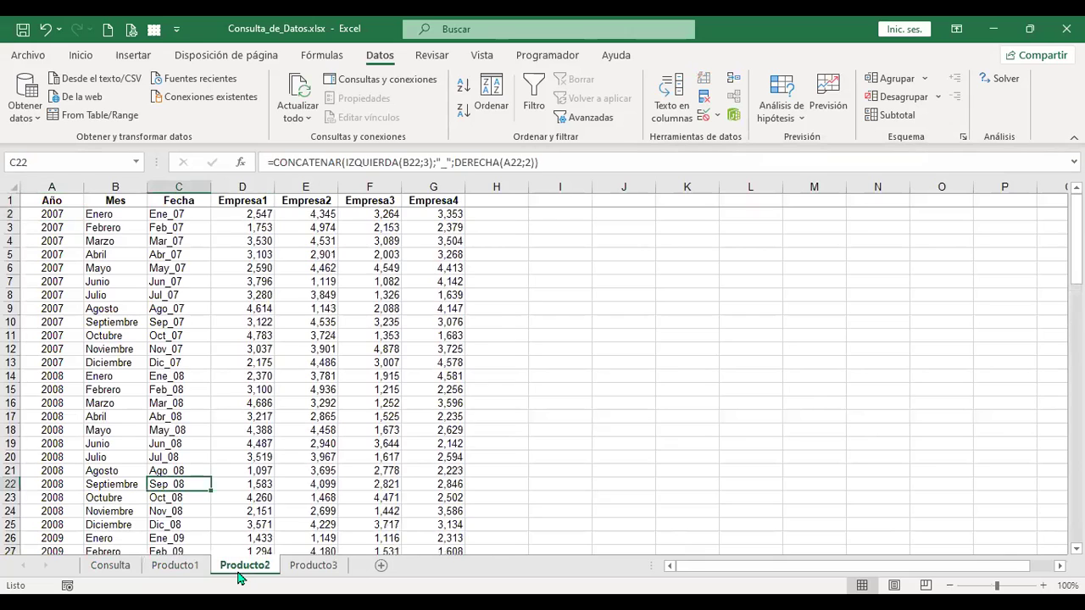
left_click(313, 565)
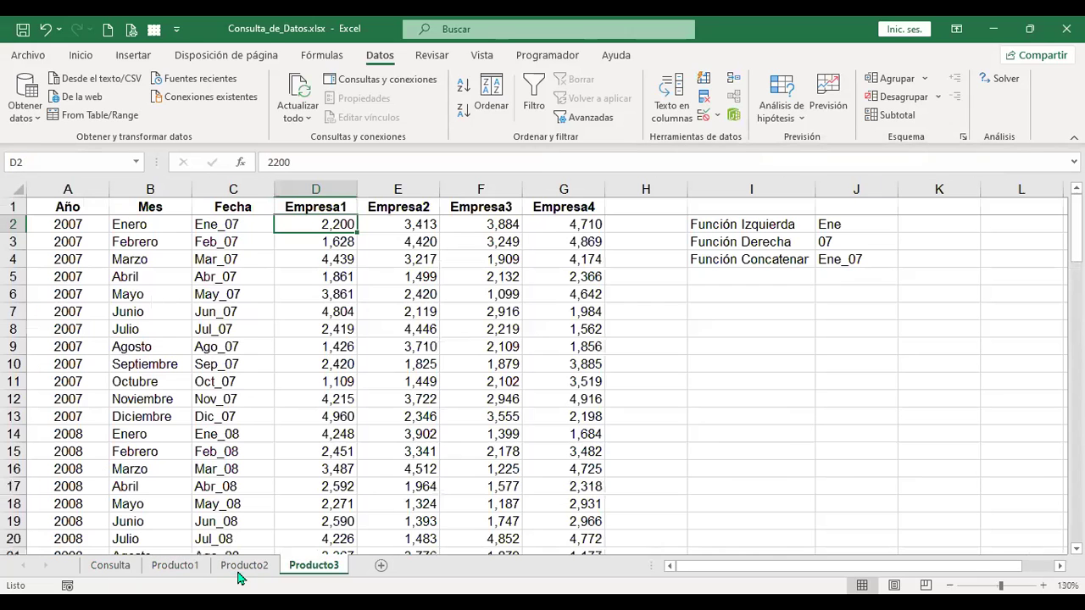
left_click(174, 565)
left_click(110, 566)
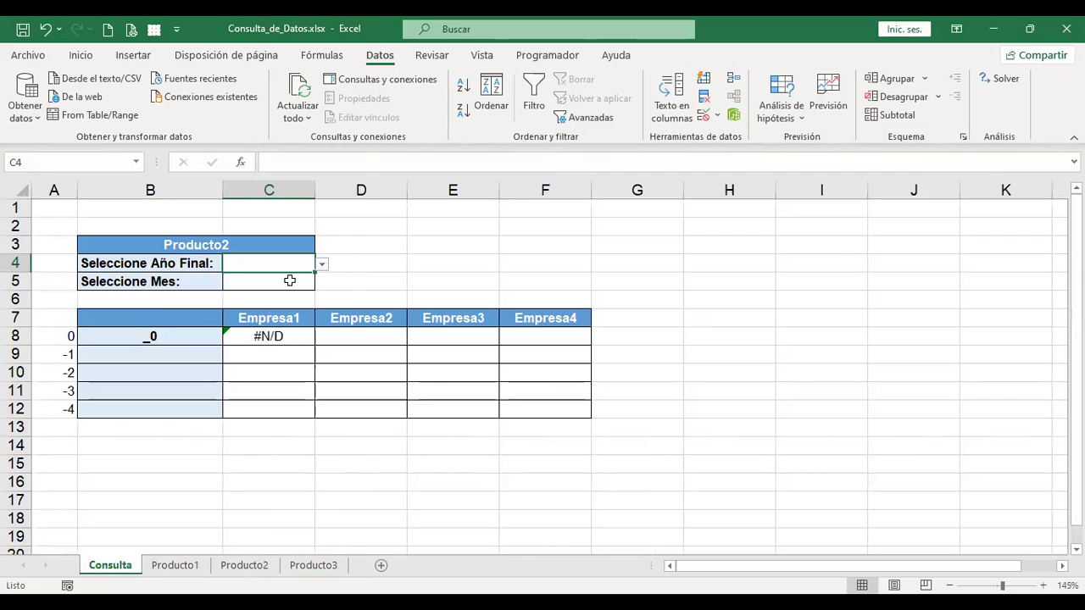
left_click(110, 444)
left_click_drag(110, 464, 121, 494)
left_click(284, 475)
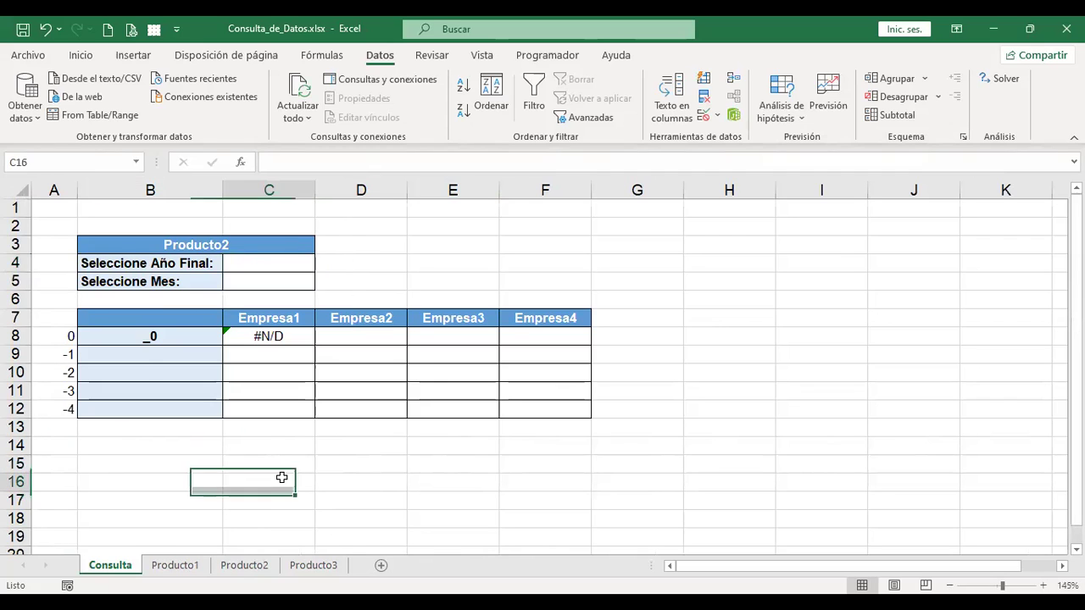
left_click(284, 262)
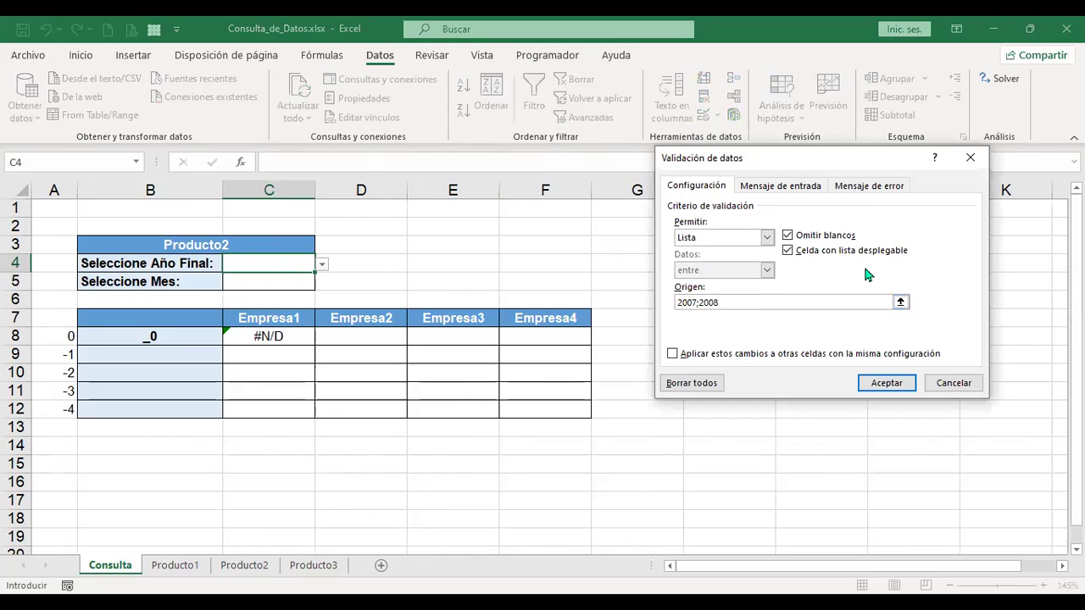
Extend C4's list source to 2007;2008;2009;2010;2011;2012;2013;2014 and check the dropdown
type(";")
type("2009;2010")
type(";")
type("2011;2012;2013;2014")
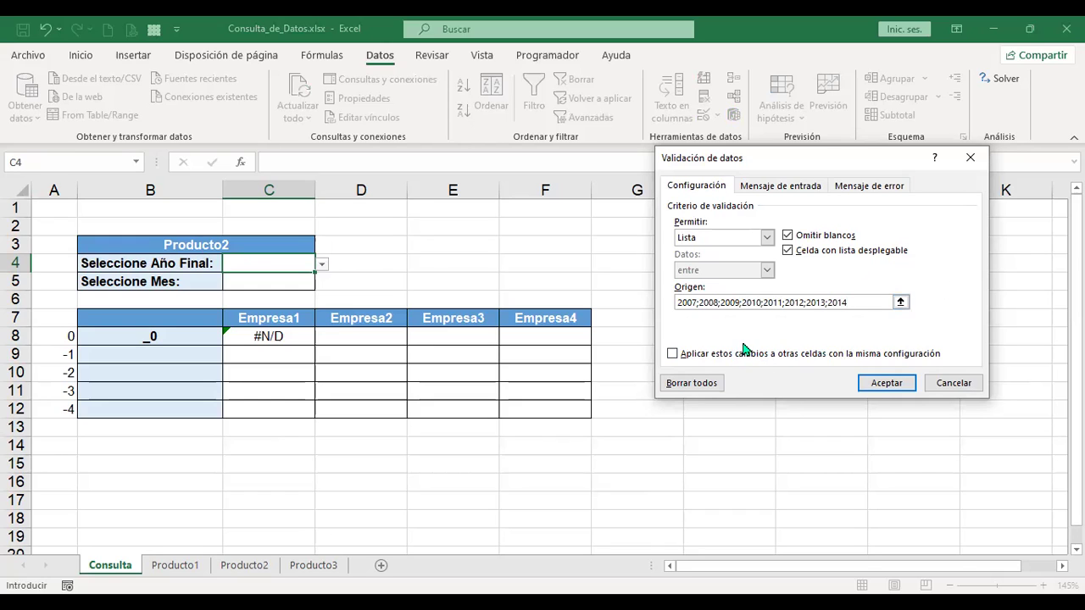
left_click(886, 383)
left_click(322, 264)
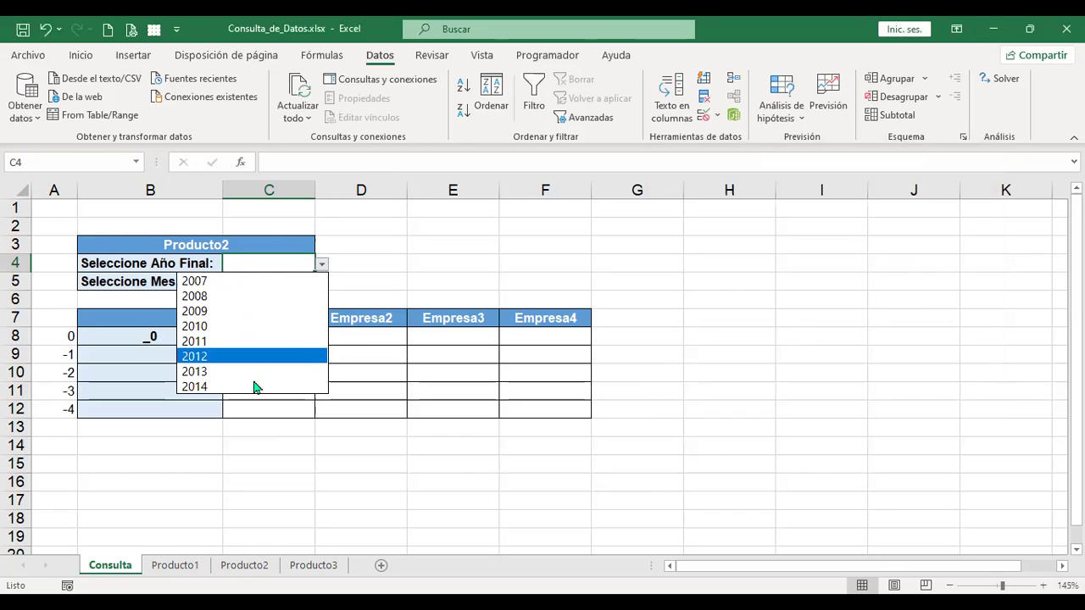
key("Escape")
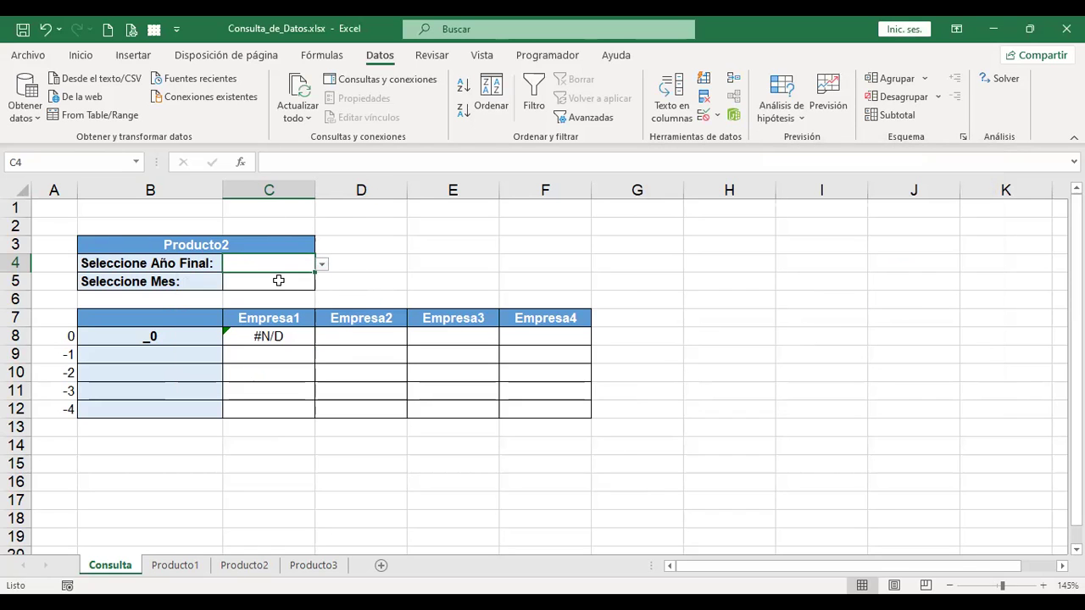
left_click(278, 281)
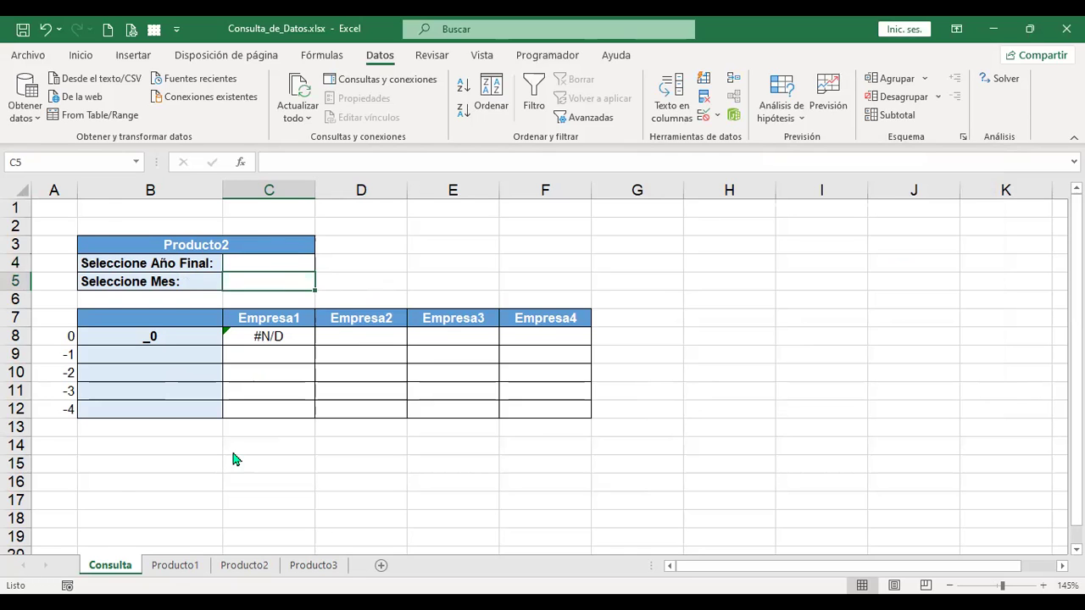
left_click(175, 564)
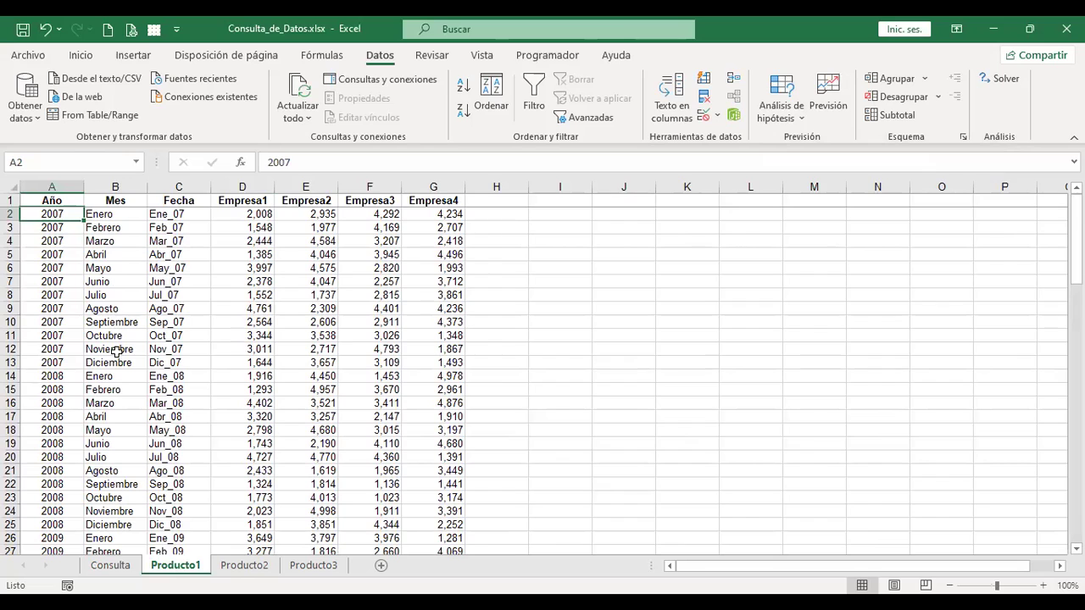
left_click(110, 564)
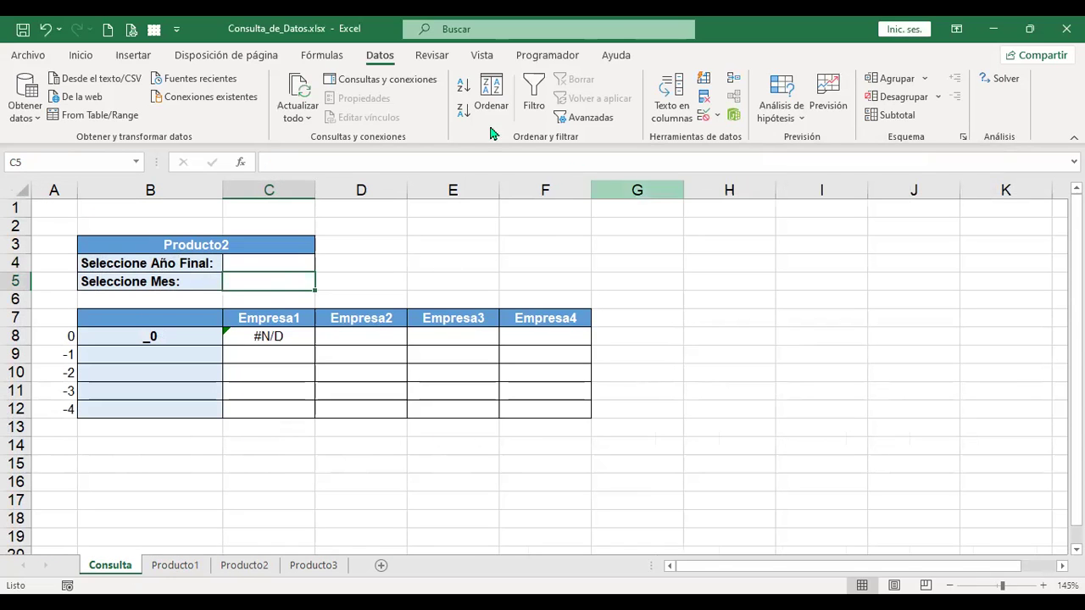
Give C5 a list validation from Producto1!$B$2:$B$13 and choose Enero
left_click(709, 113)
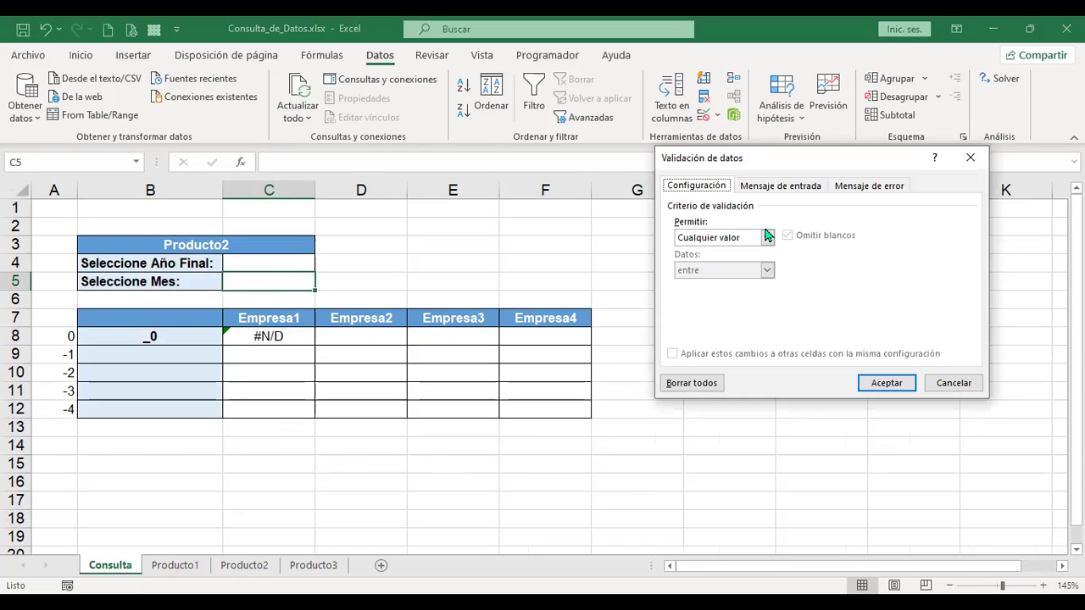
left_click(768, 239)
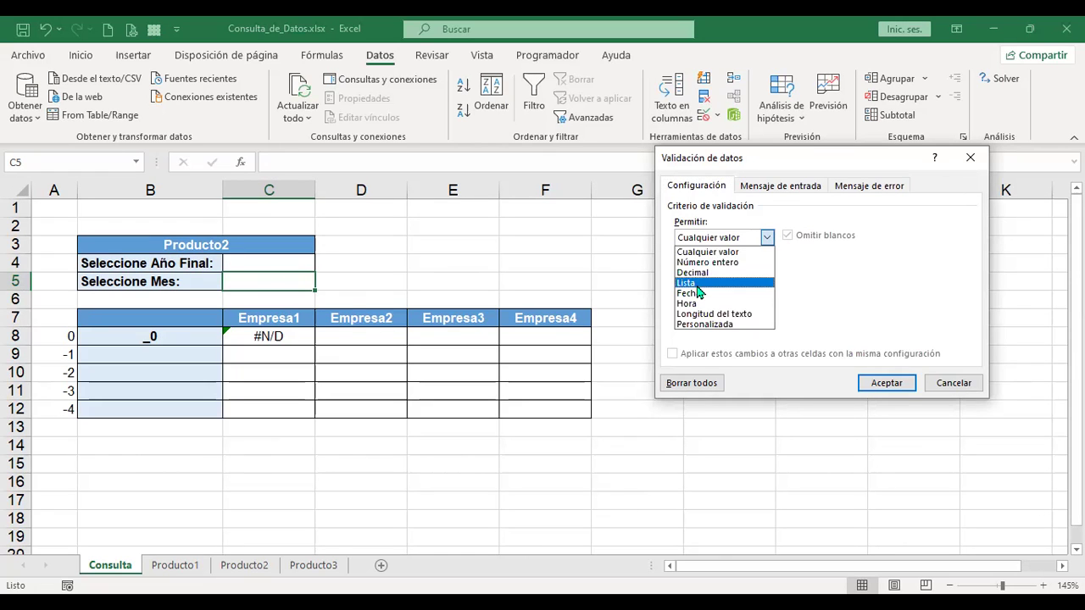
left_click(695, 286)
left_click(717, 302)
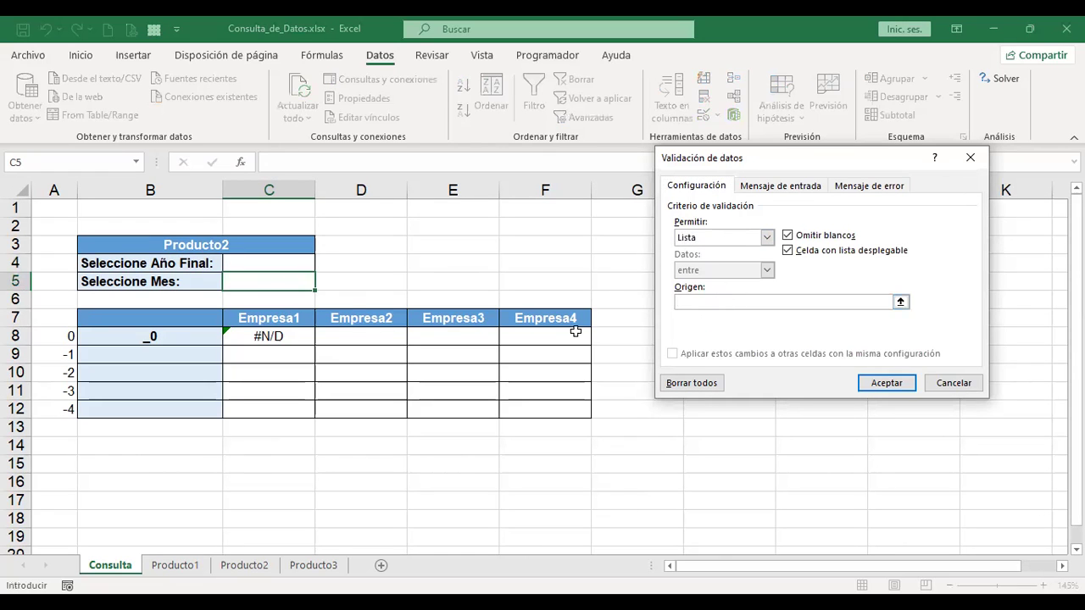
left_click(170, 565)
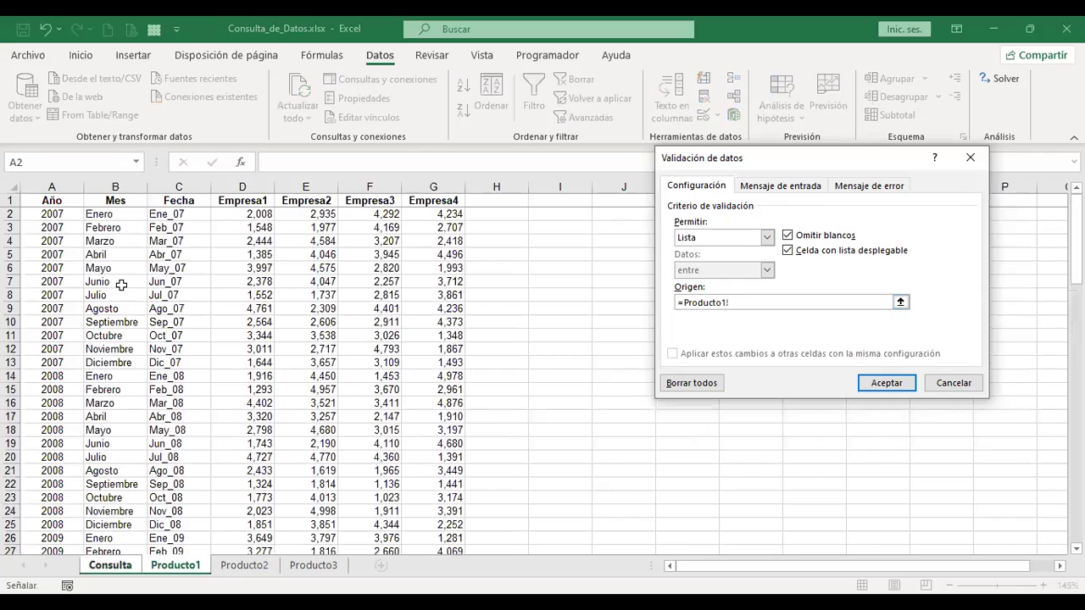
left_click(120, 215)
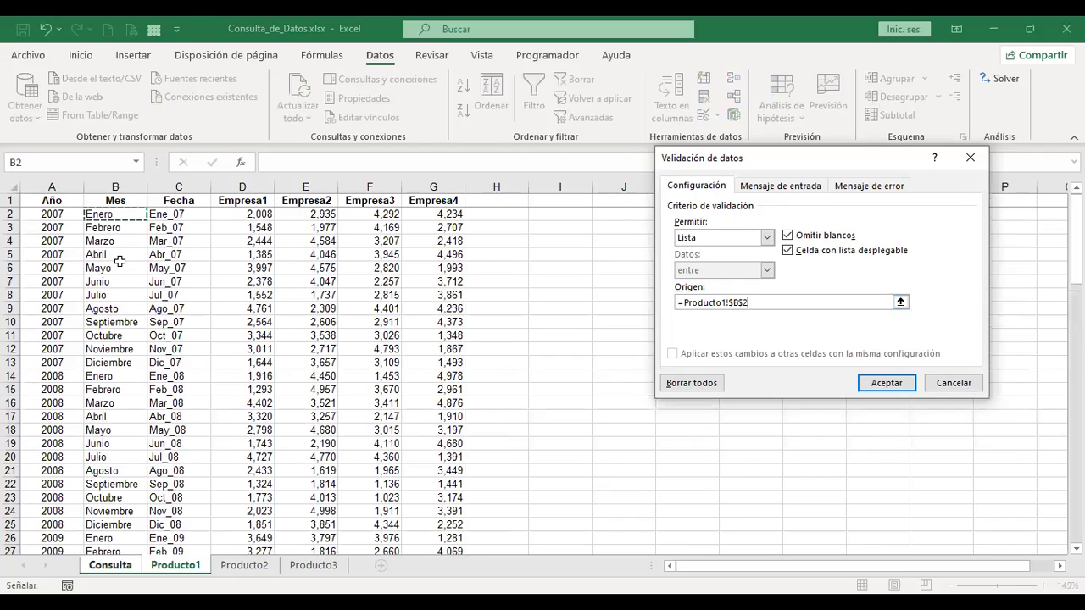
left_click(132, 366, "shift")
left_click(885, 383)
left_click(322, 284)
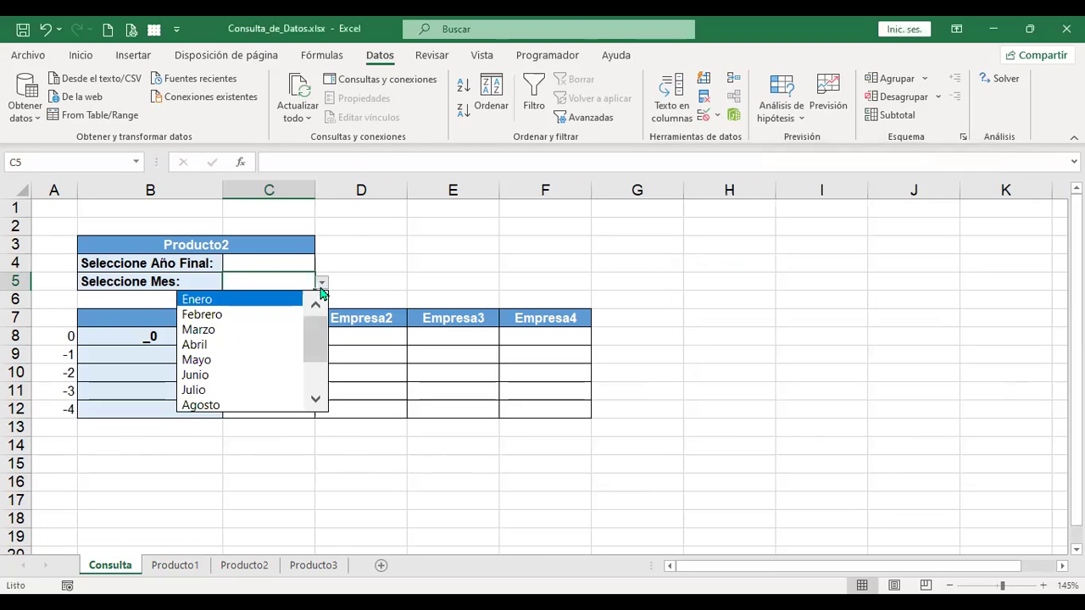
left_click(254, 300)
Set Año Final in C4 to 2007 and inspect A8's =C4 formula
left_click(306, 265)
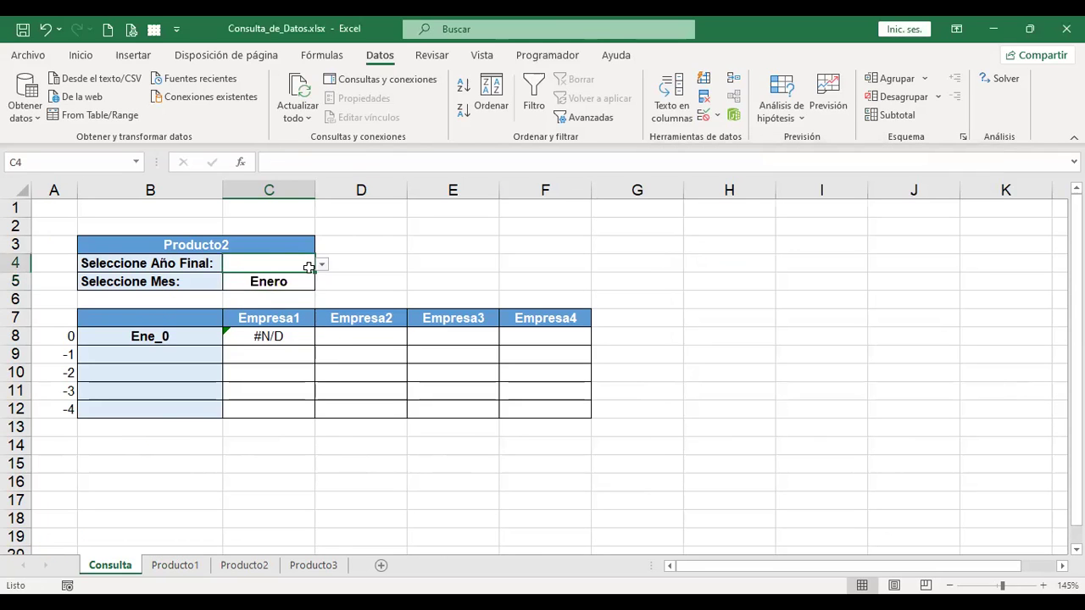
left_click(322, 264)
key("Escape")
left_click(62, 335)
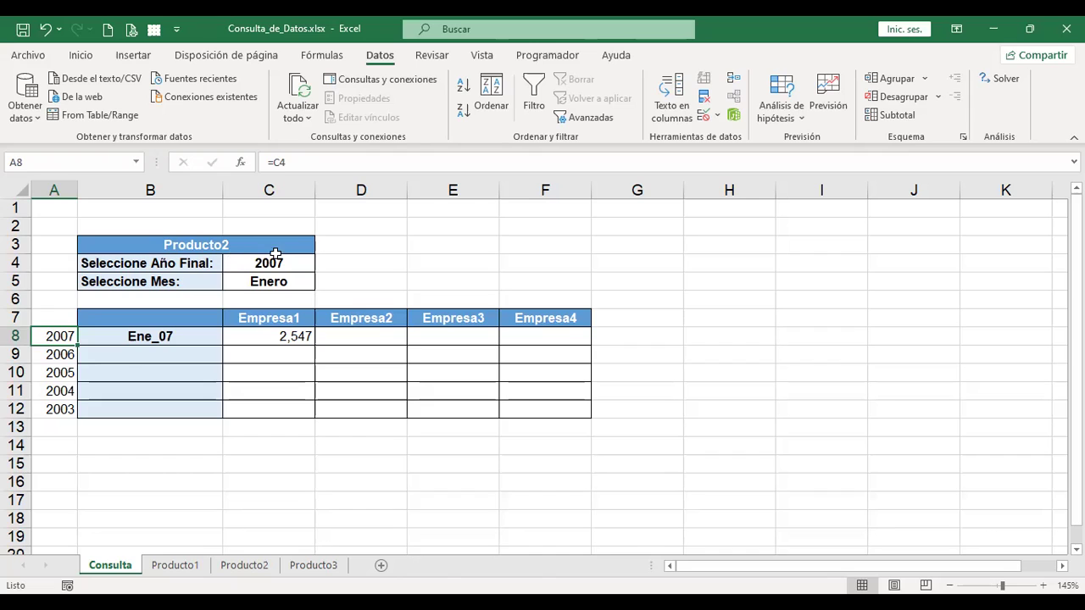
left_click(278, 261)
Choose 2014 as Año Final, then review the year formulas in A8:A12 and B8
left_click(322, 263)
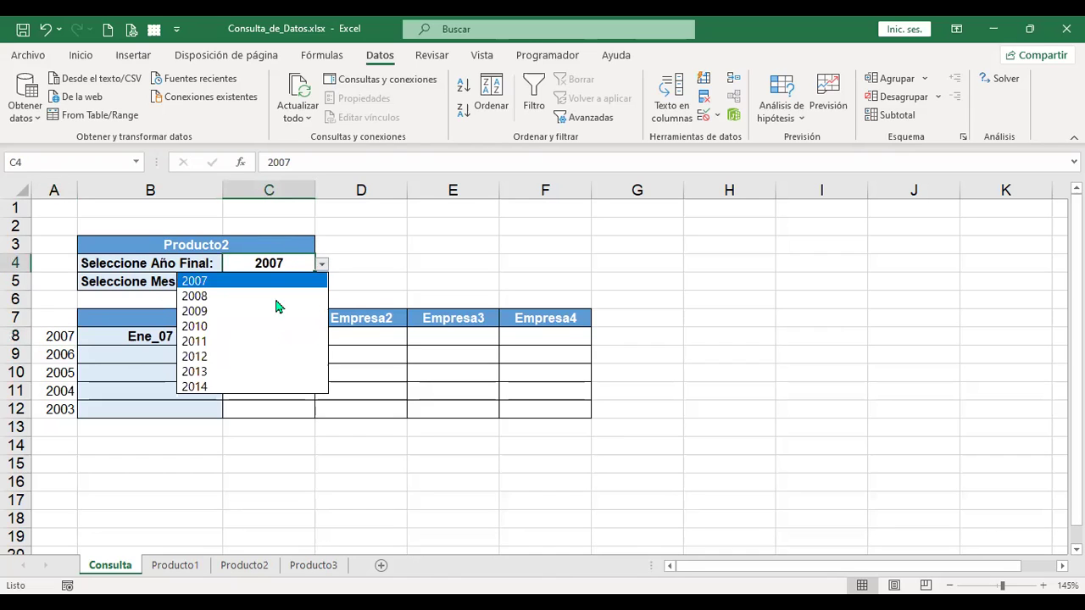
left_click(210, 387)
left_click(54, 336)
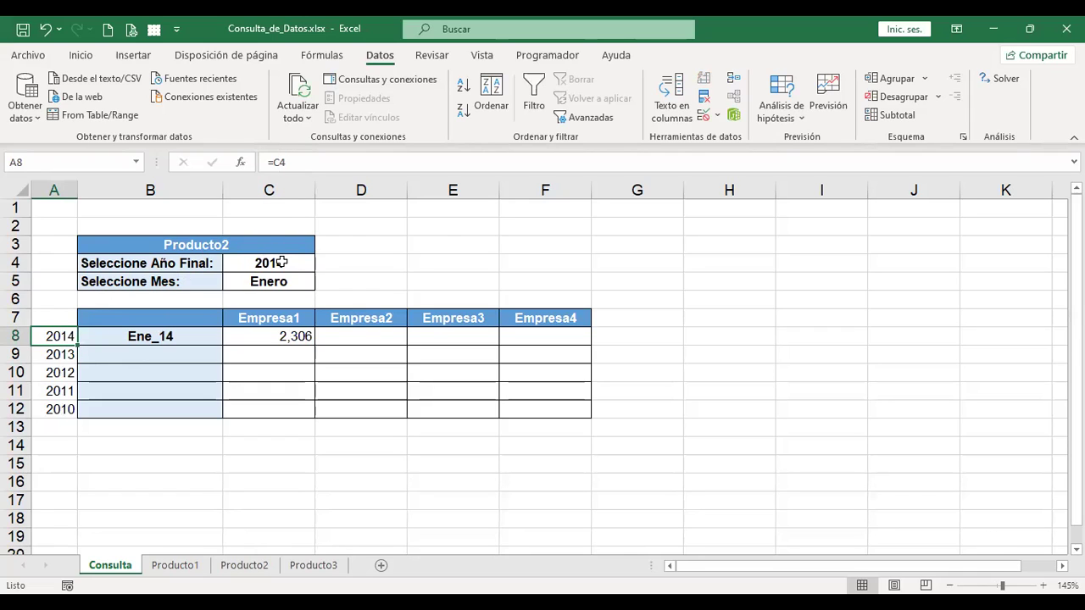
left_click(57, 353)
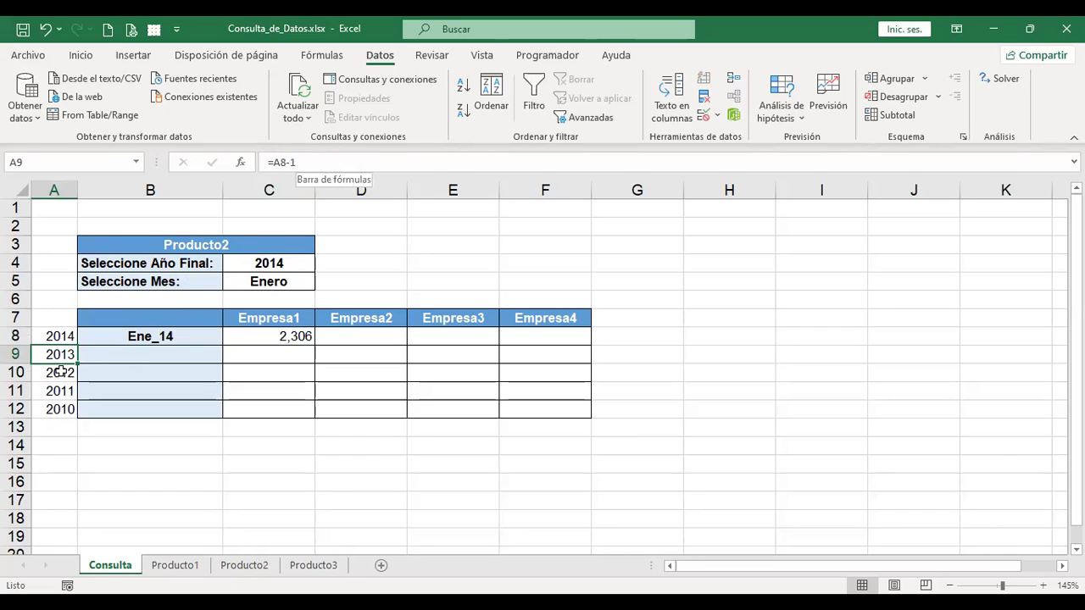
key("Down")
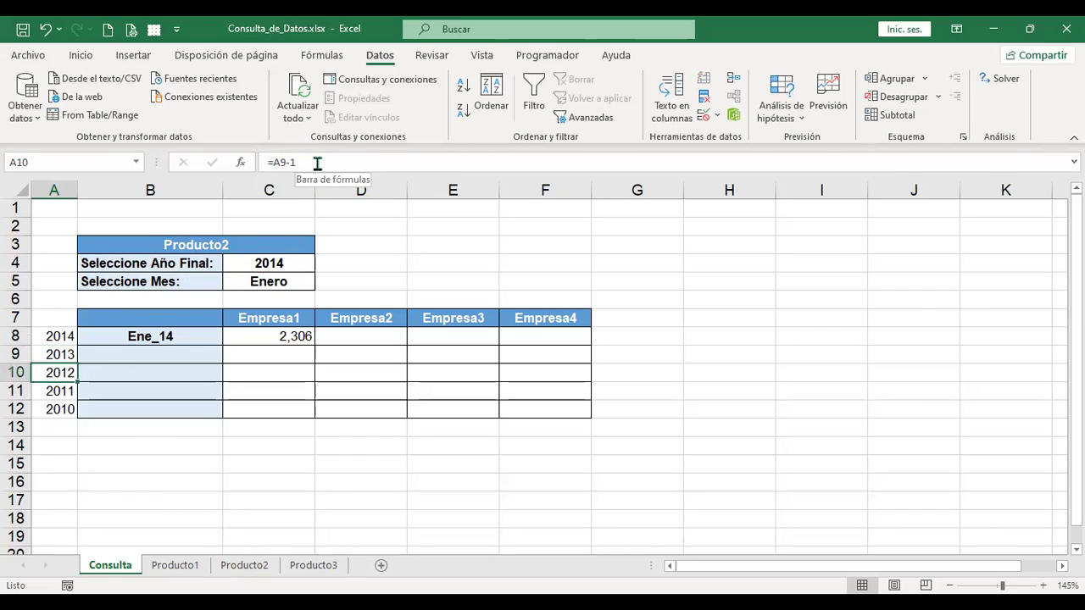
left_click(51, 391)
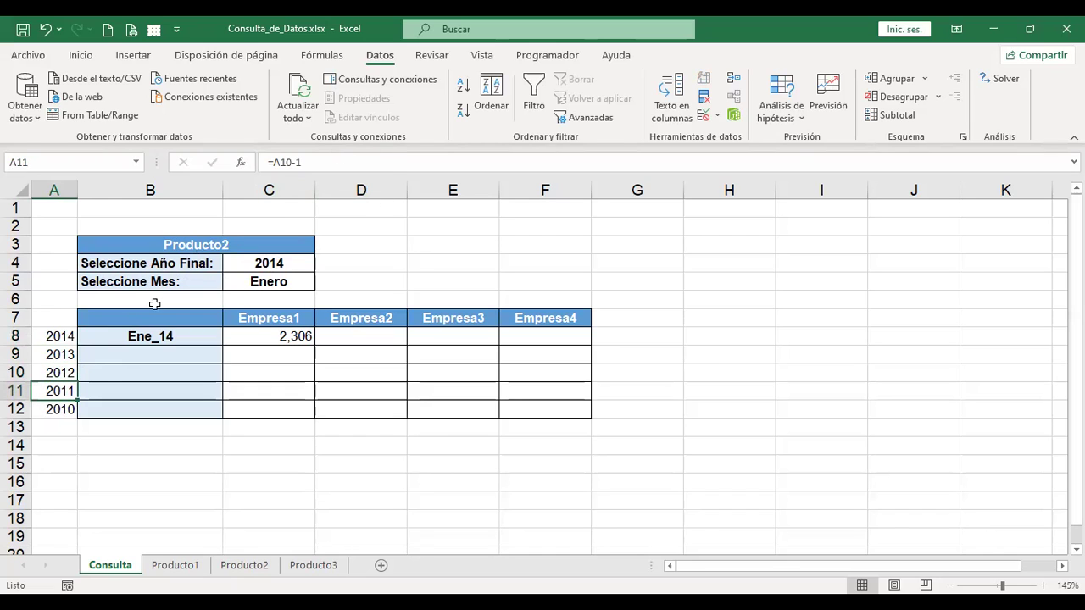
left_click(59, 404)
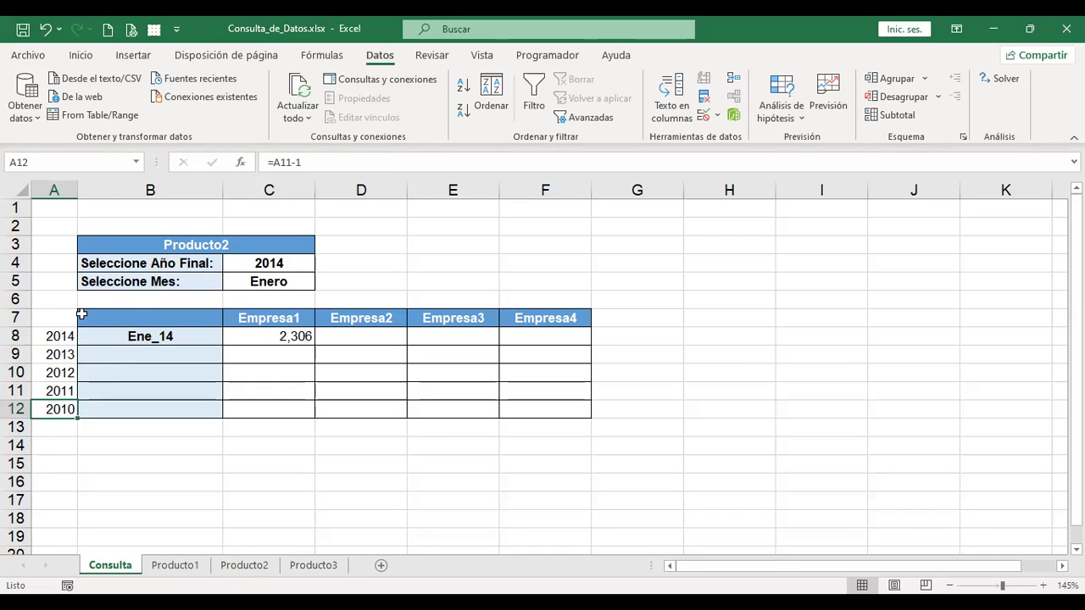
left_click(201, 337)
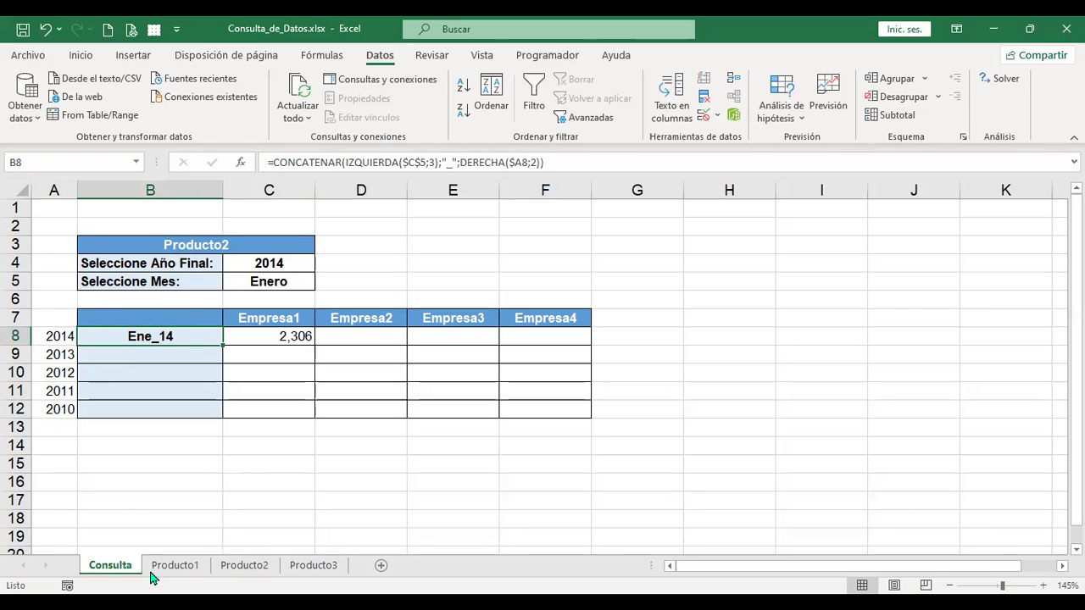
left_click(195, 565)
left_click(170, 214)
left_click(110, 566)
left_click(268, 334)
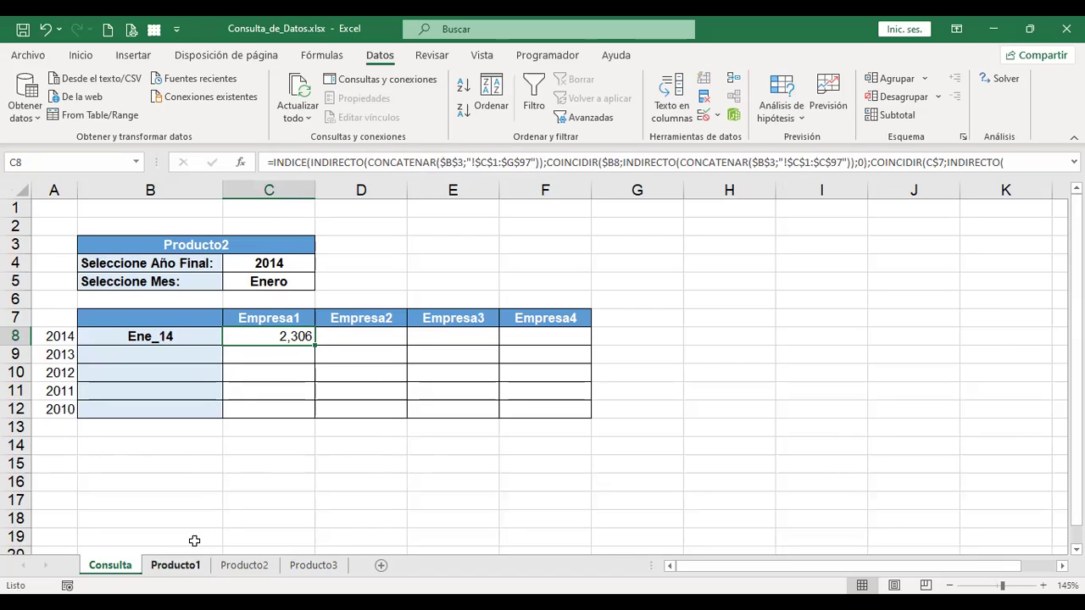
left_click(244, 565)
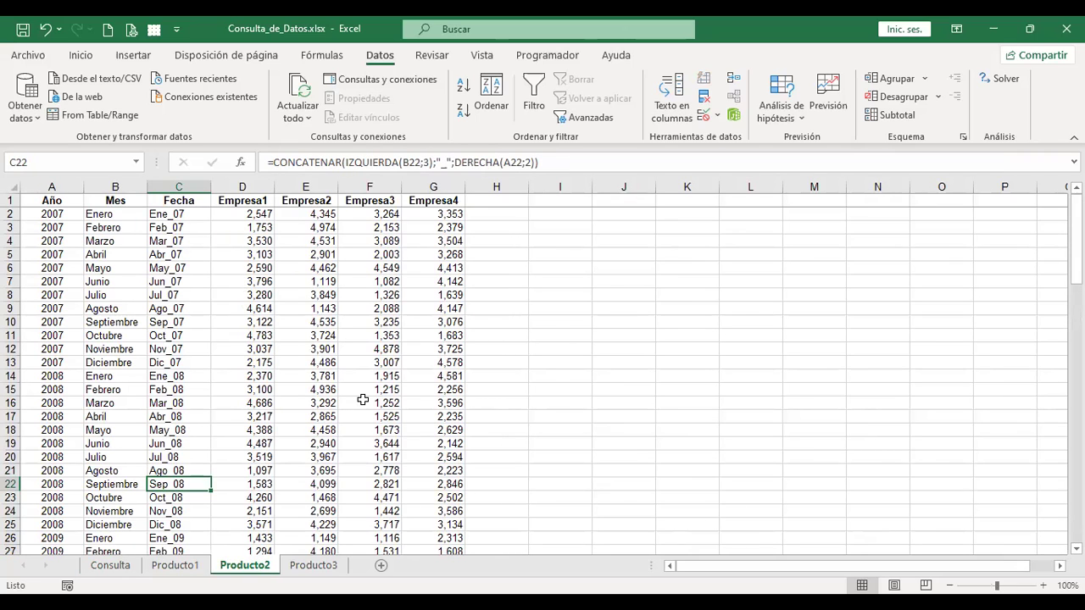
key("ctrl+End")
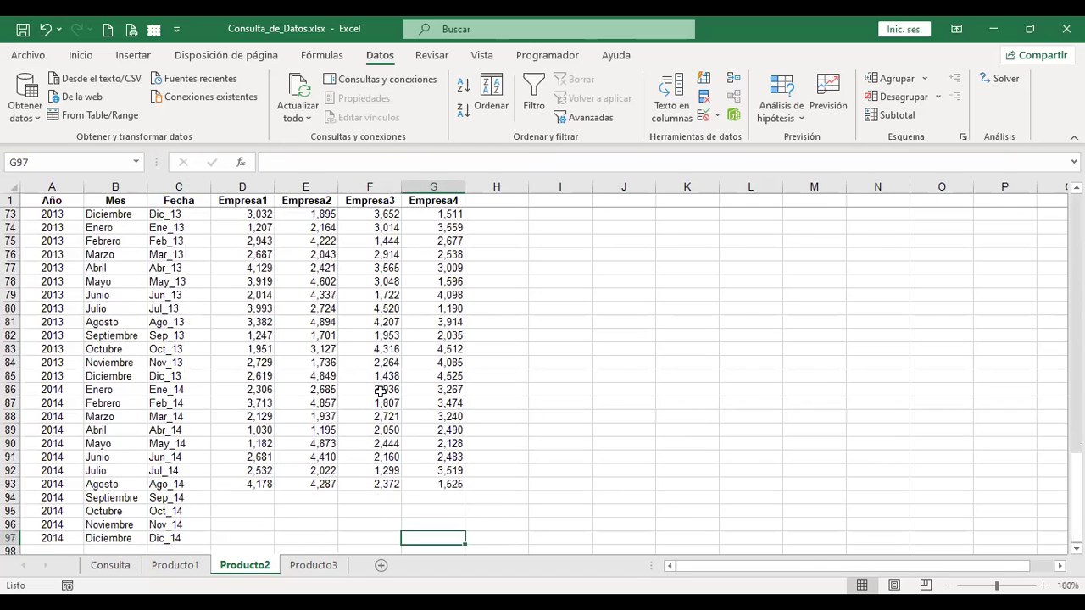
left_click(10, 390)
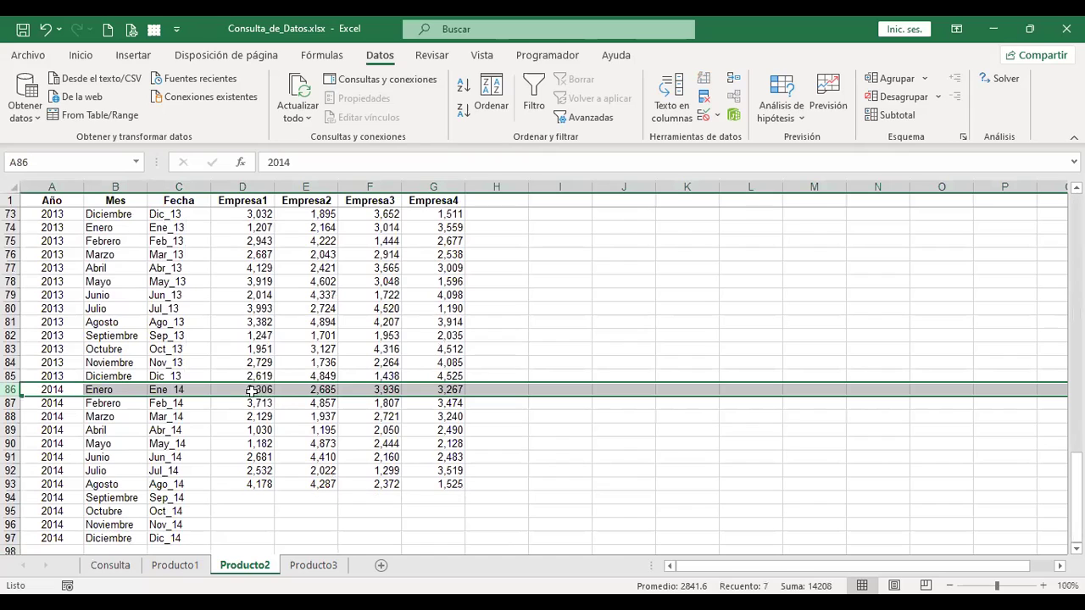
left_click(246, 186)
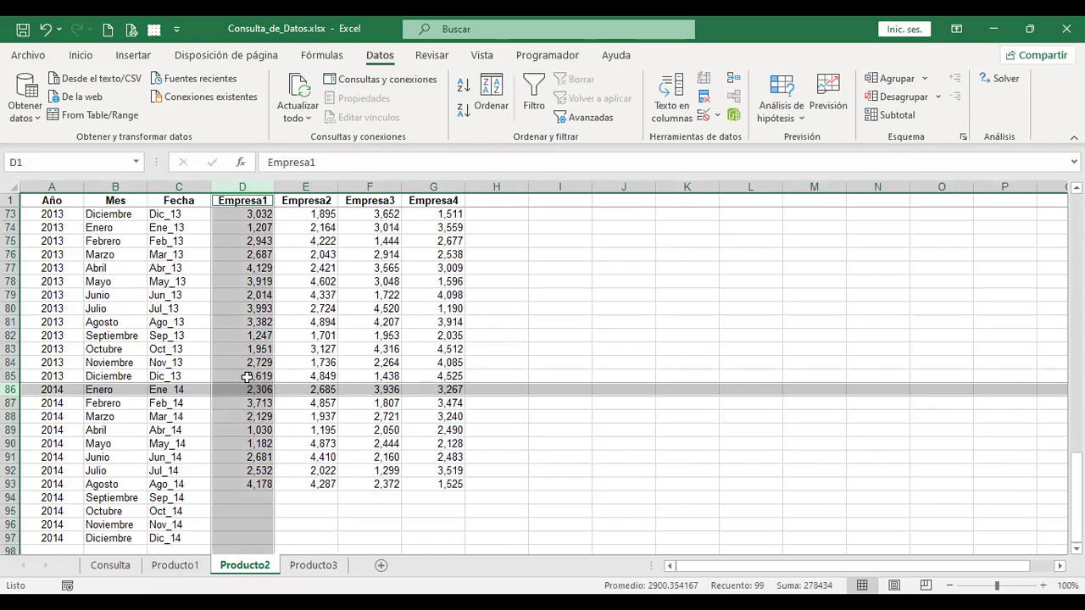
left_click(119, 565)
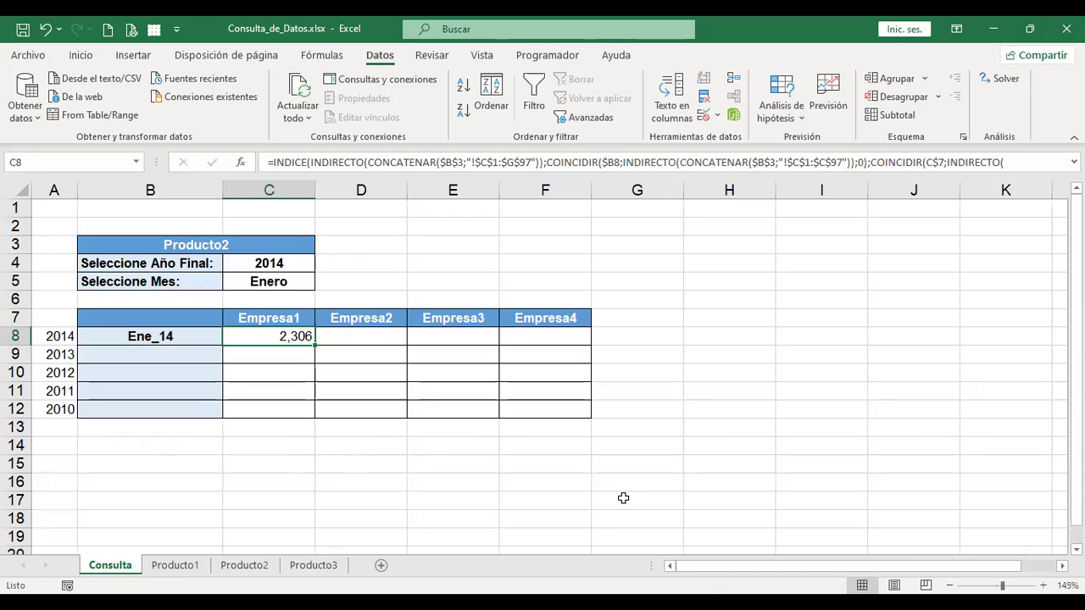
Delete the leading '=' in C8 so its lookup formula shows as text
key("F2")
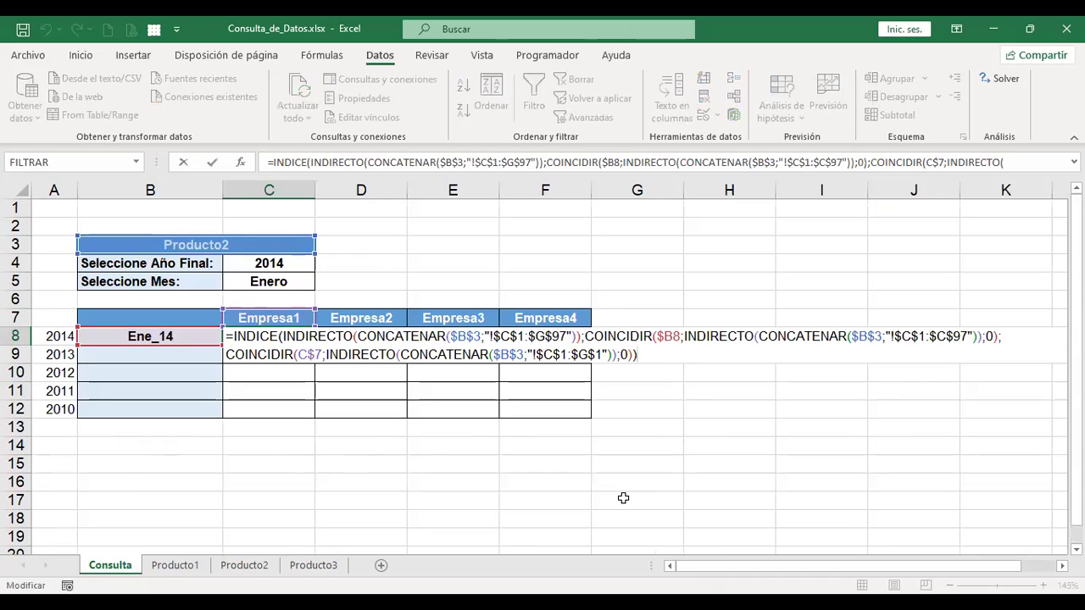
key("Home")
key("Delete")
key("Return")
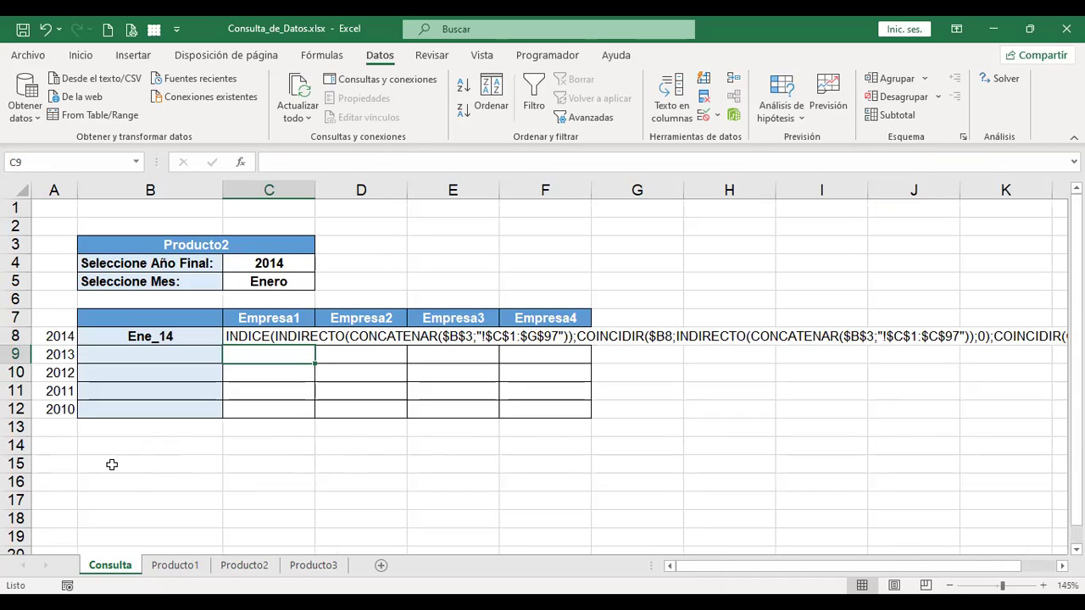
Type the heading Funciones in B15
left_click(112, 465)
left_click(55, 463)
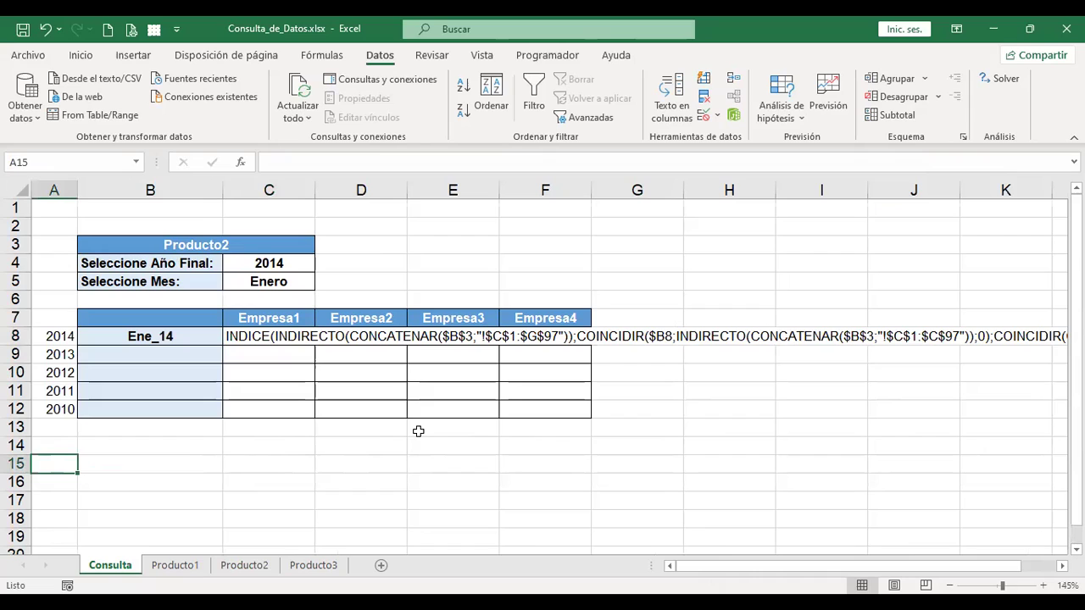
key("Right")
type("Funciones")
key("Return")
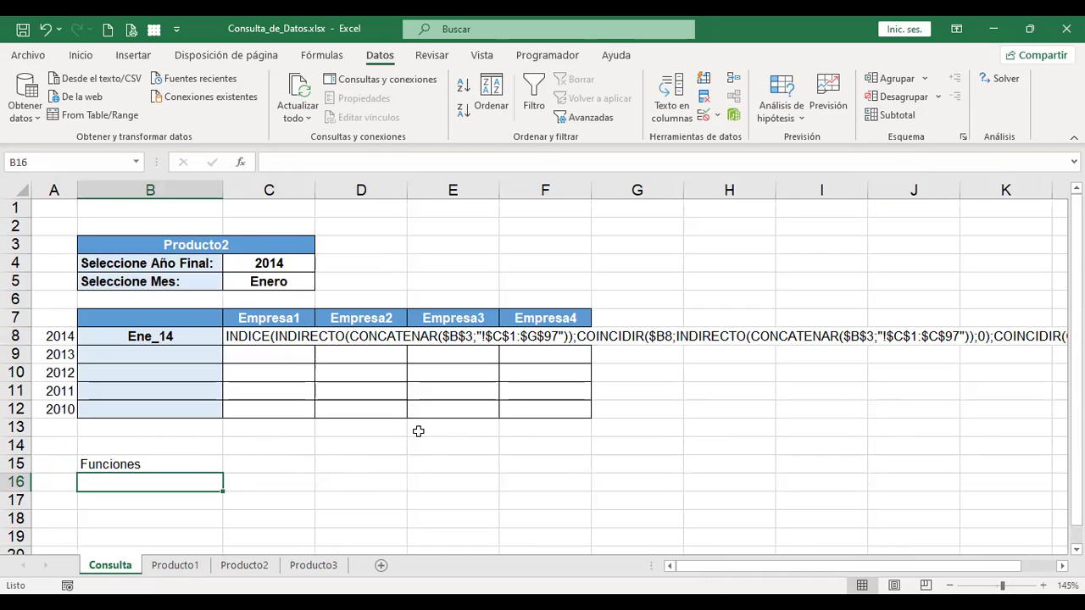
List INDICE, INDIRECTO, CONCATENAR and COINCIDIR in B16:B19
type("INDICE")
key("Return")
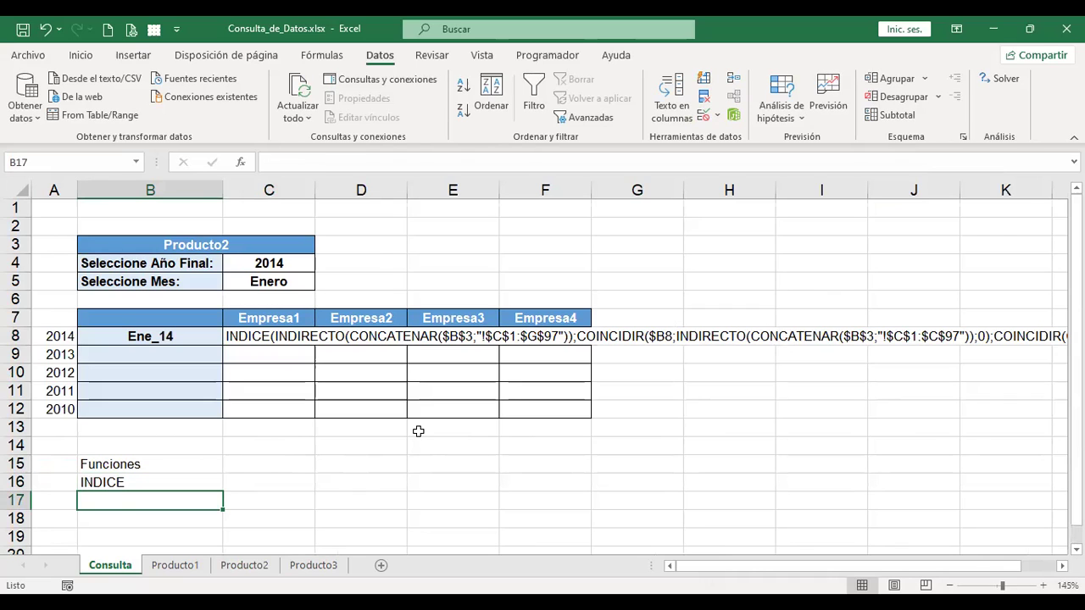
type("INDIRECTO")
key("Return")
type("CONCATENA")
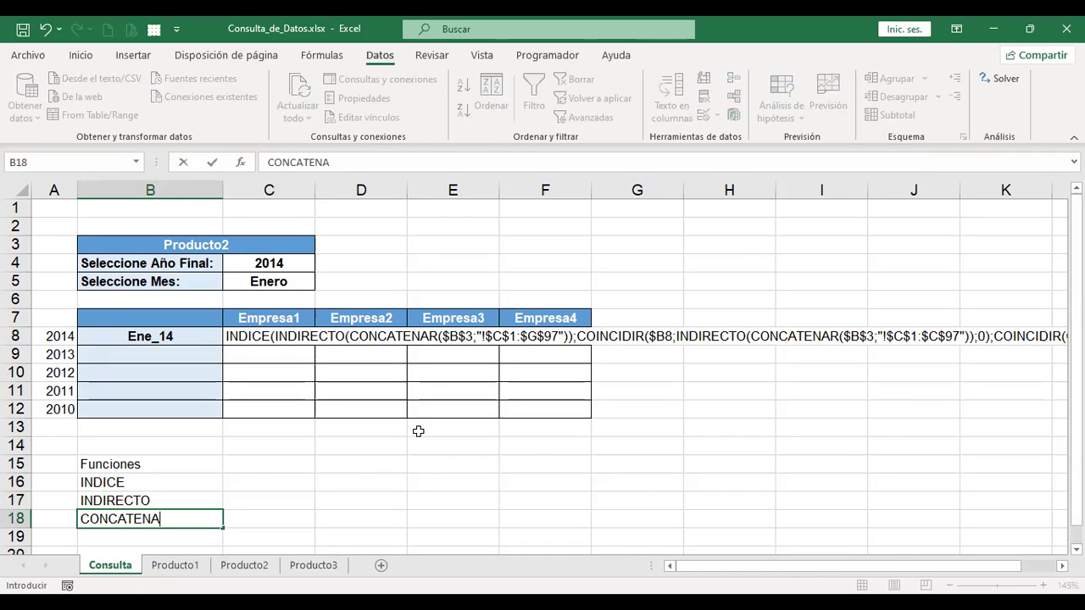
type("R")
key("Return")
type("COINCIDIR")
key("Return")
key("Up")
key("Right")
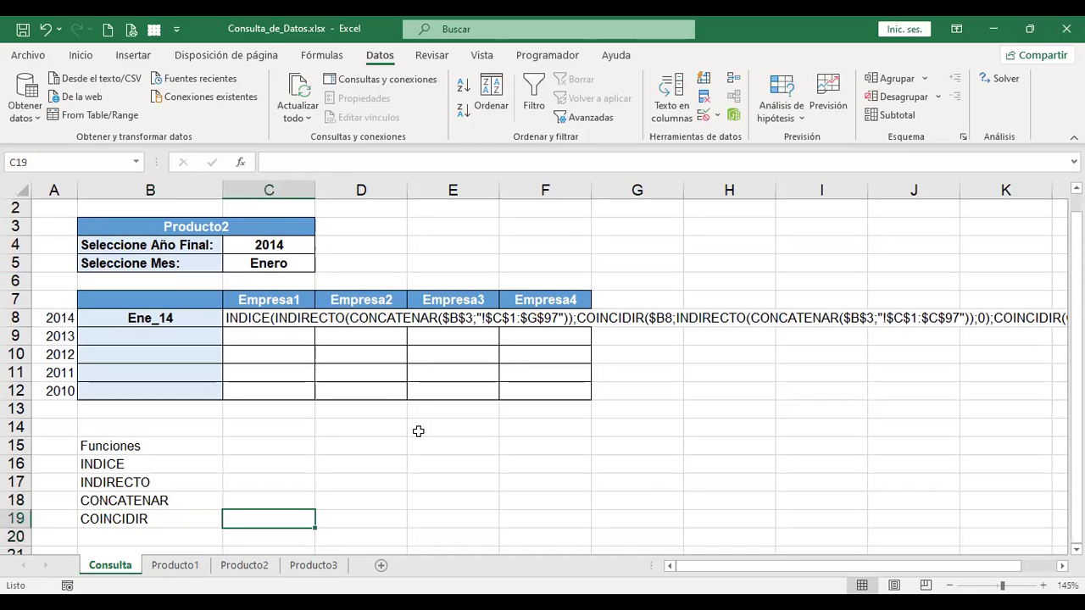
key("Up")
key("Up")
key("Up")
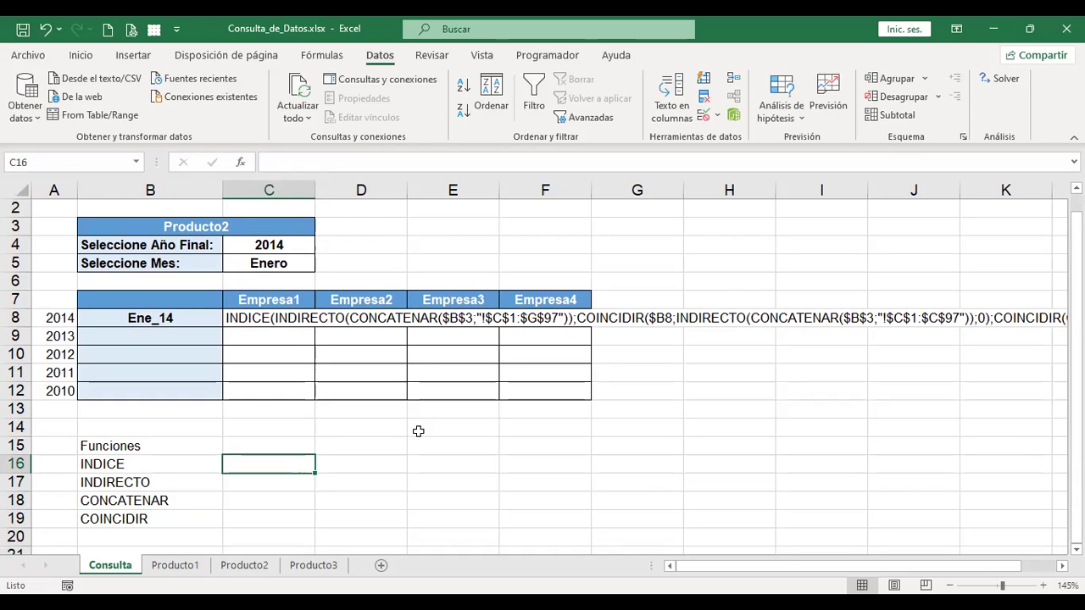
List INDICE's arguments beside it: matiz, número de fila, núm. de columna
type("+I")
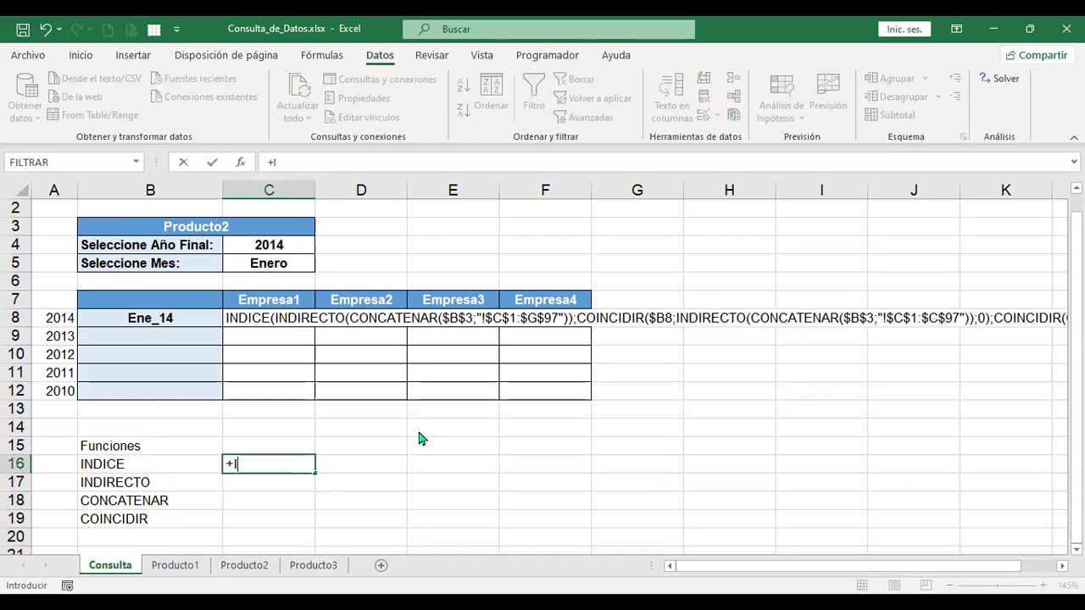
type("NDICE(")
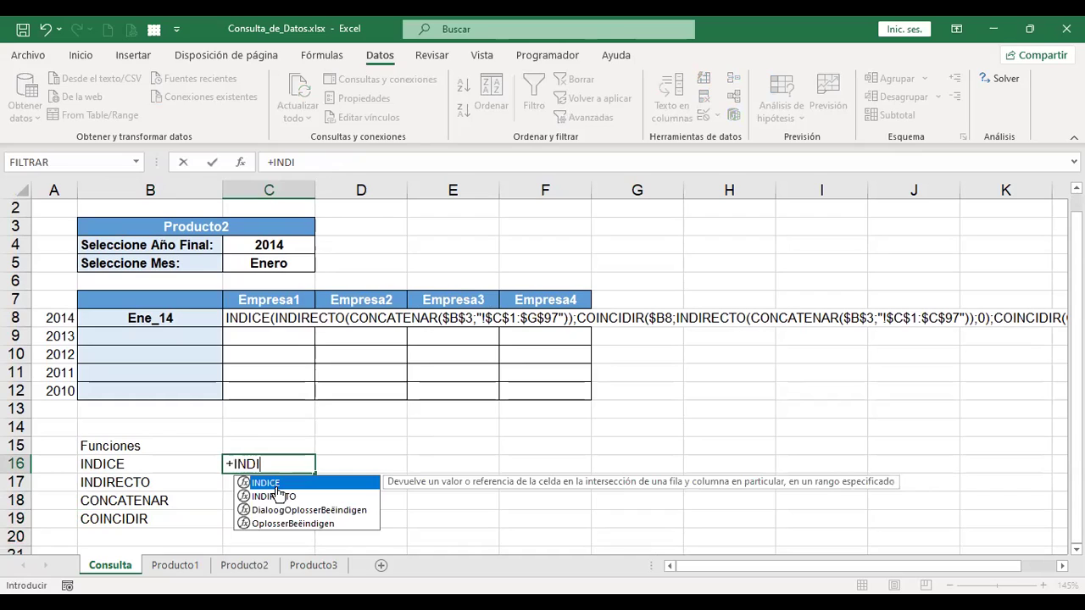
key("Tab")
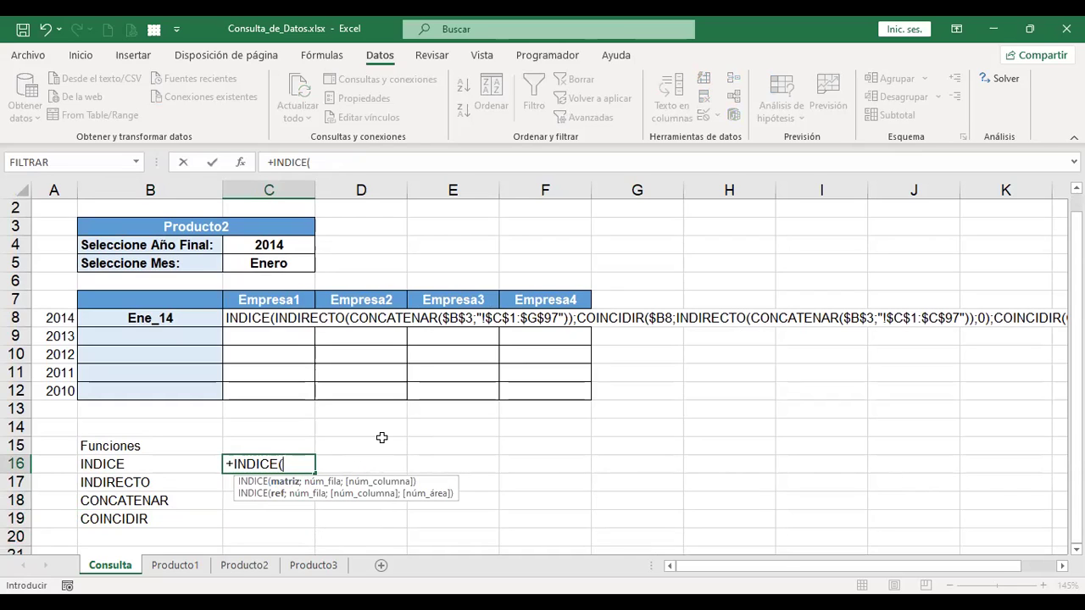
key("Escape")
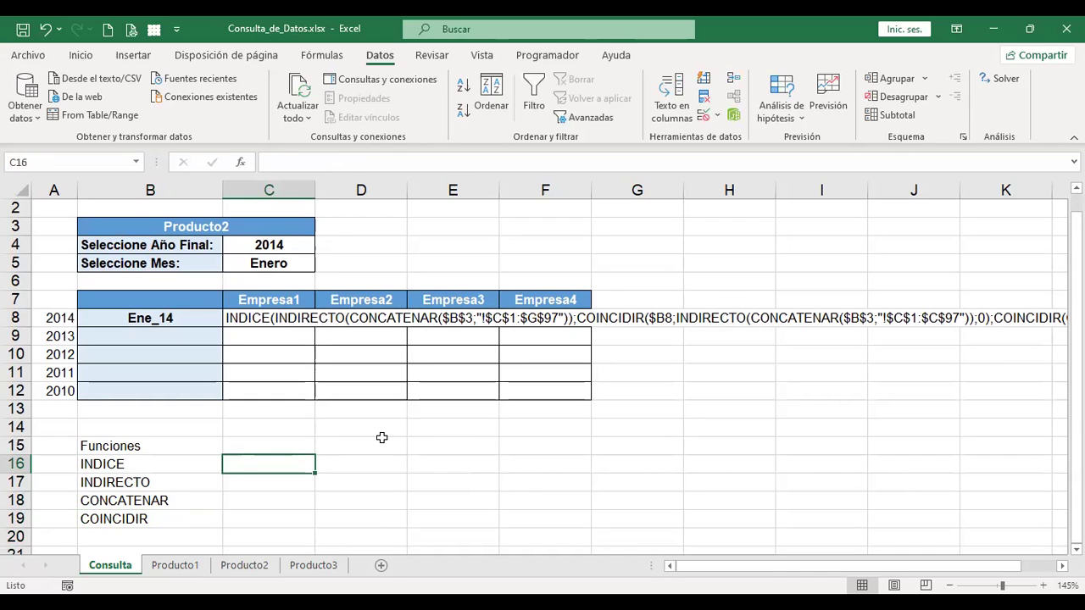
type("matiz")
key("Tab")
type("número de fila")
key("Tab")
type("núm. de columna")
key("Return")
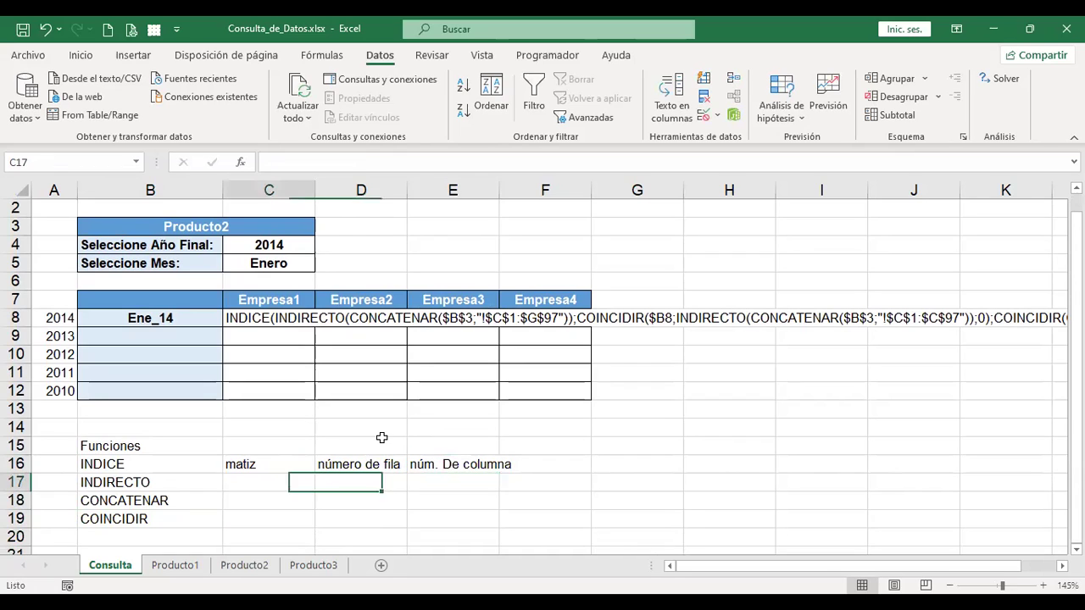
Note referencia beside INDIRECTO and texto beside CONCATENAR
type("+")
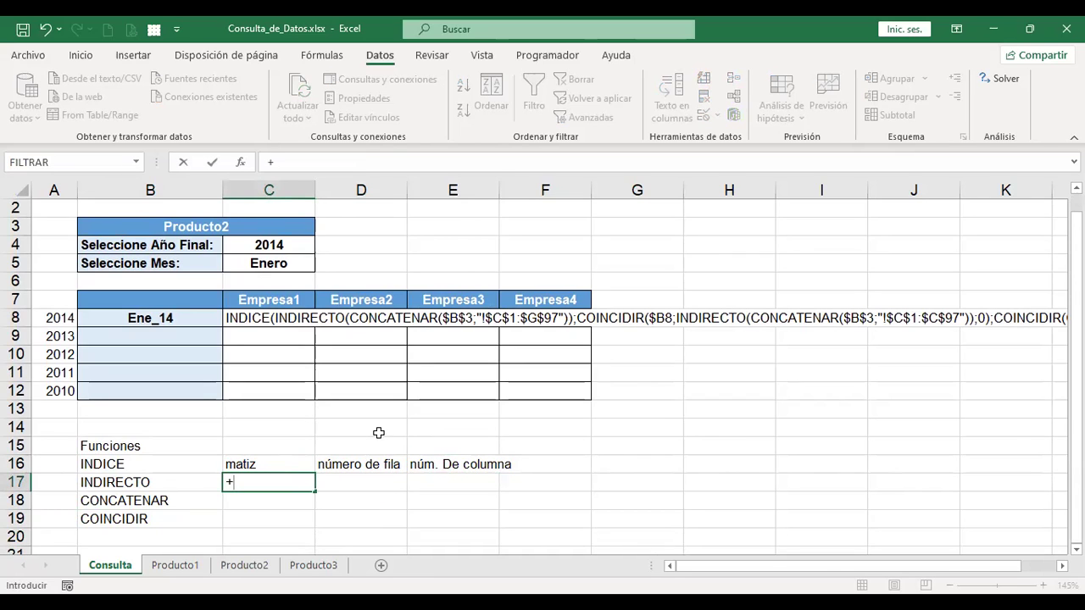
type("indir")
double_click(283, 506)
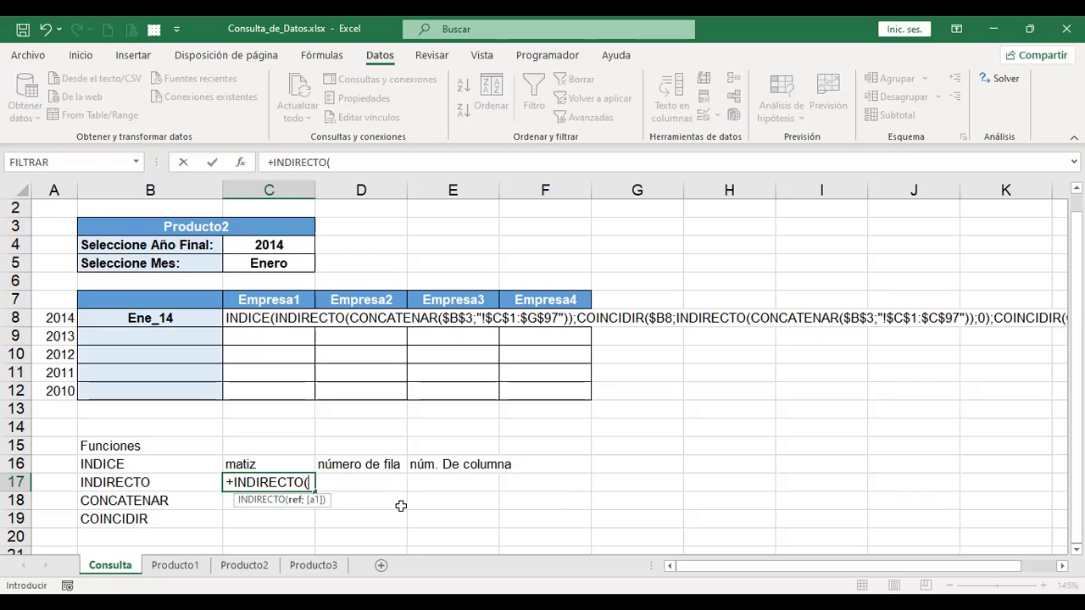
key("Escape")
type("referencia")
key("Return")
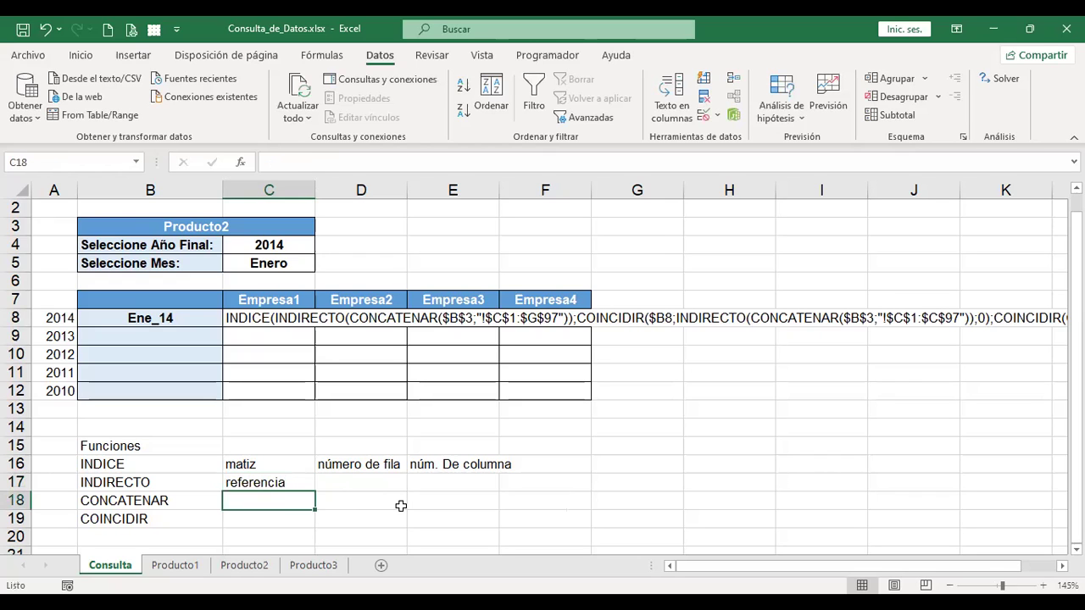
type("+")
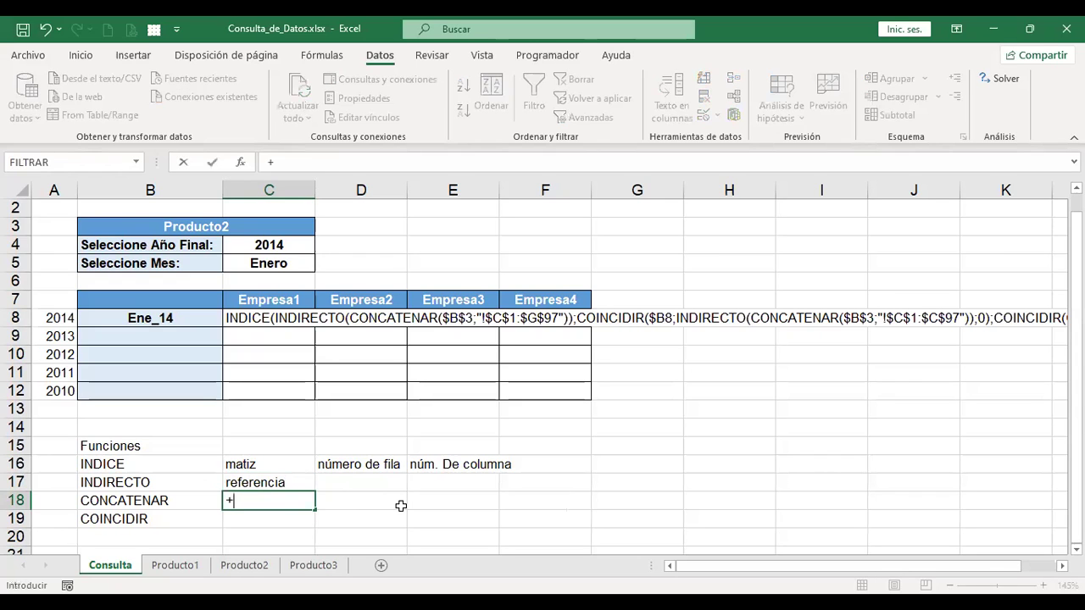
type("conc")
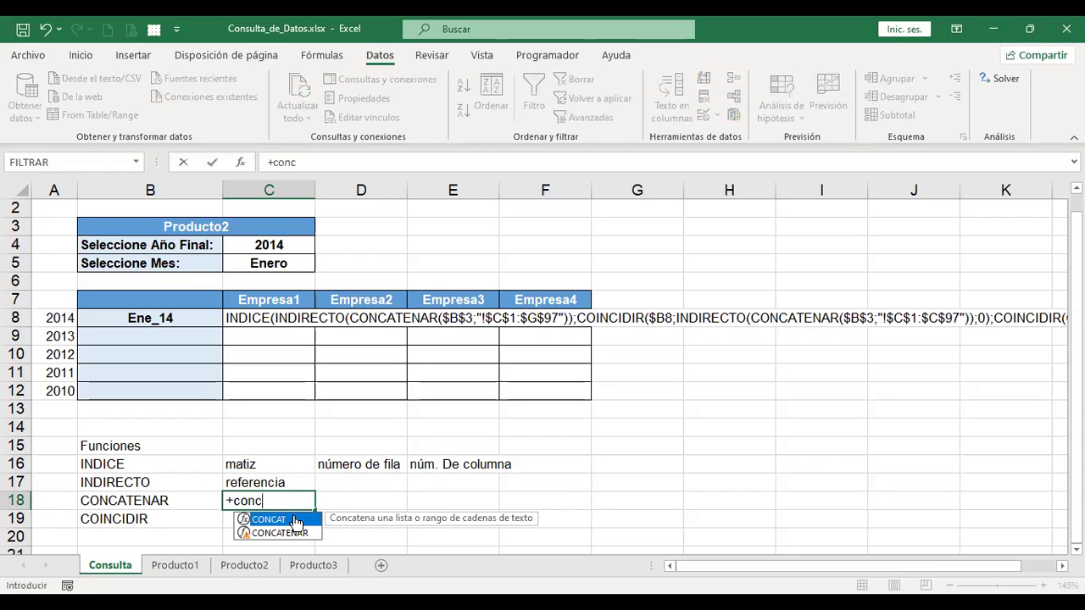
key("Tab")
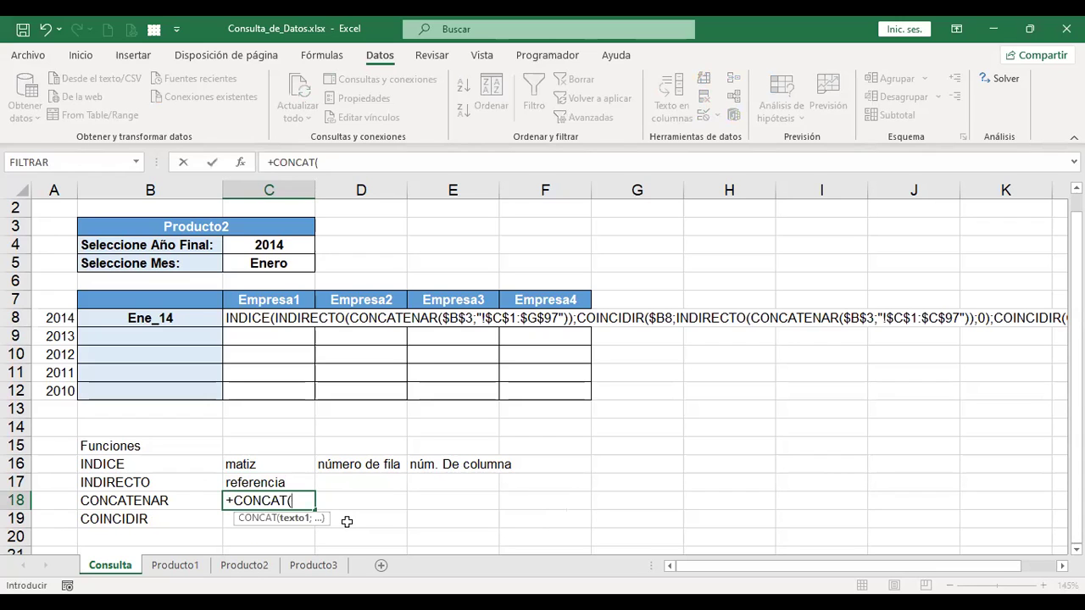
key("Escape")
type("texto")
key("Return")
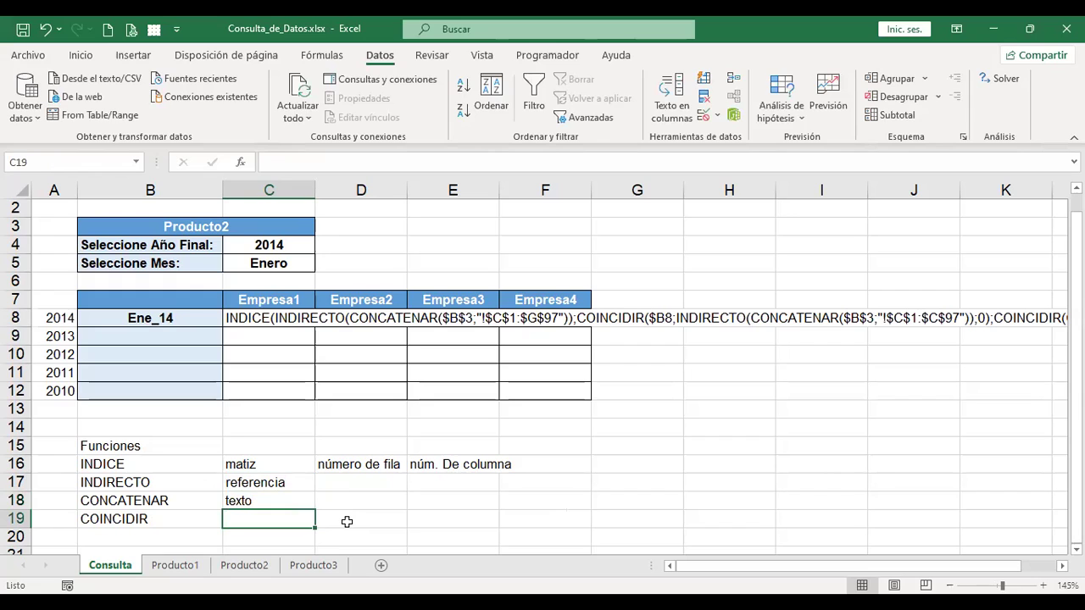
List COINCIDIR's arguments in C19:E19: valor buscado, matriz buscada, tipo de coincidencia
type("+")
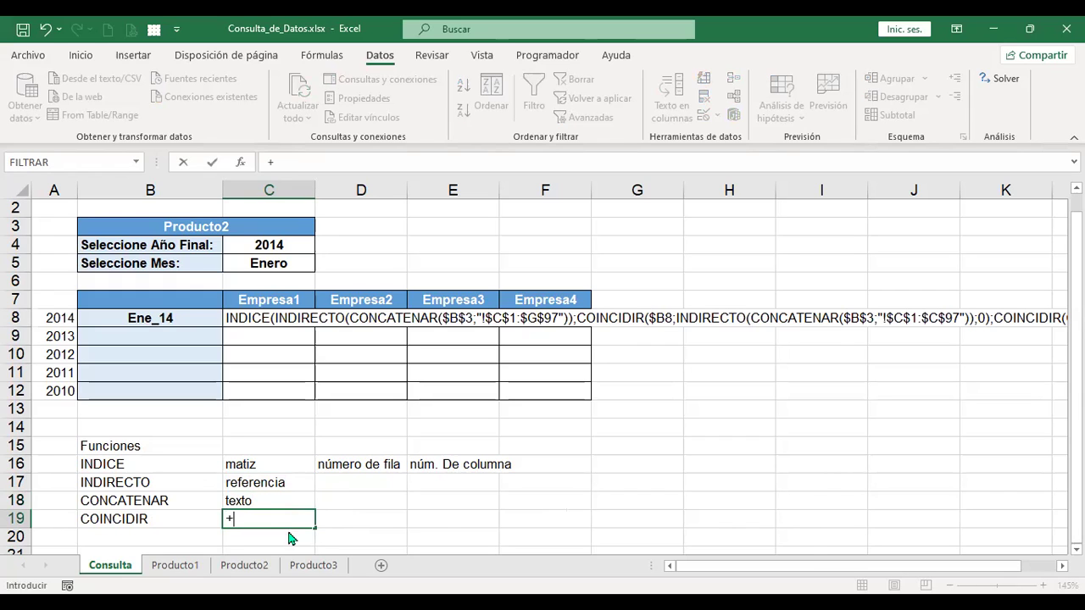
type("coin")
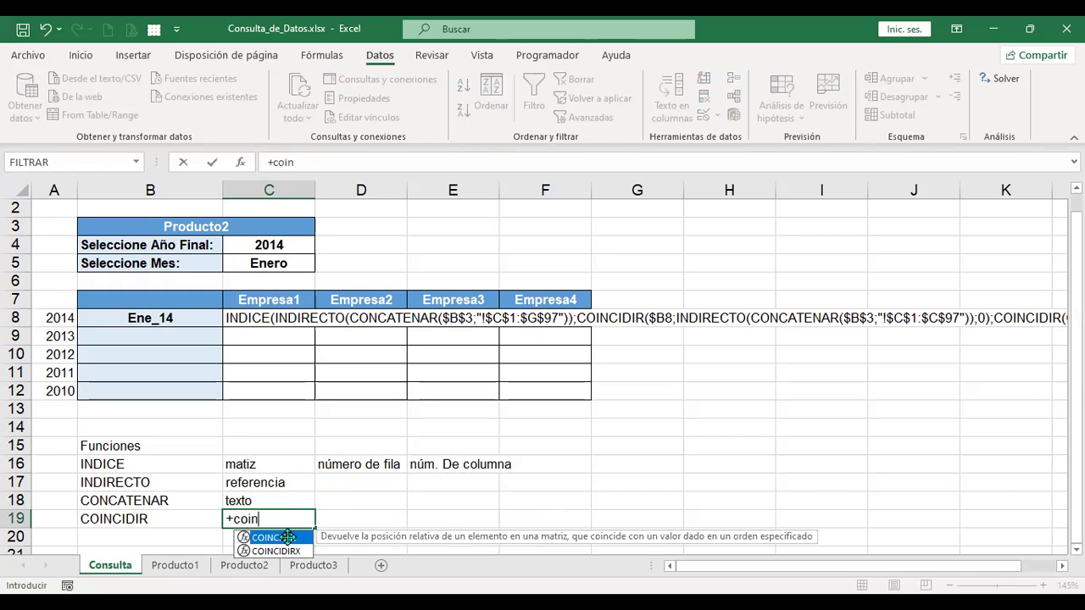
key("Tab")
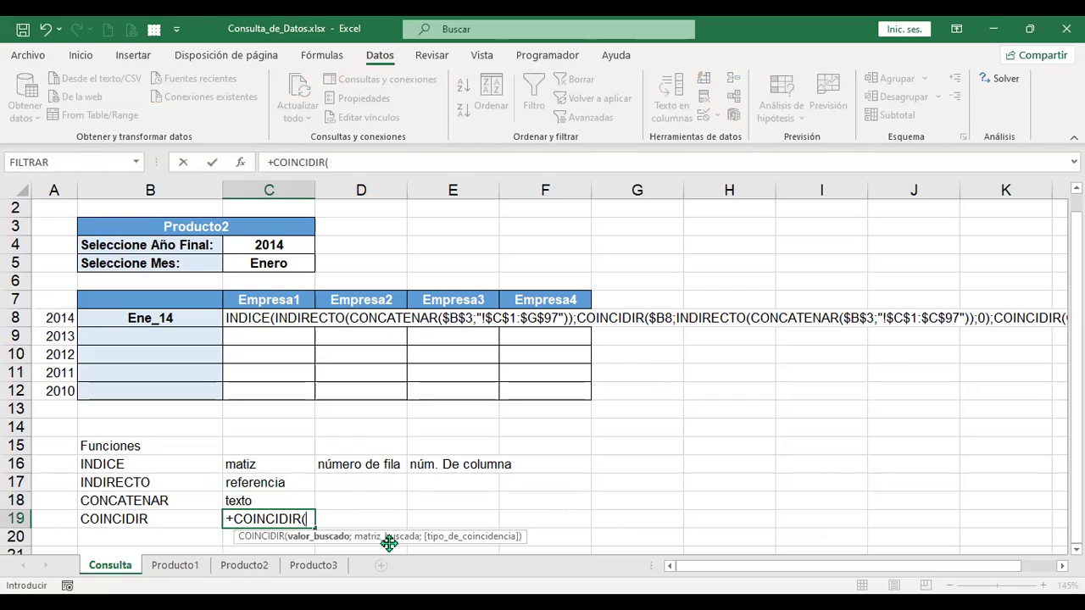
key("Escape")
type("valor buscado")
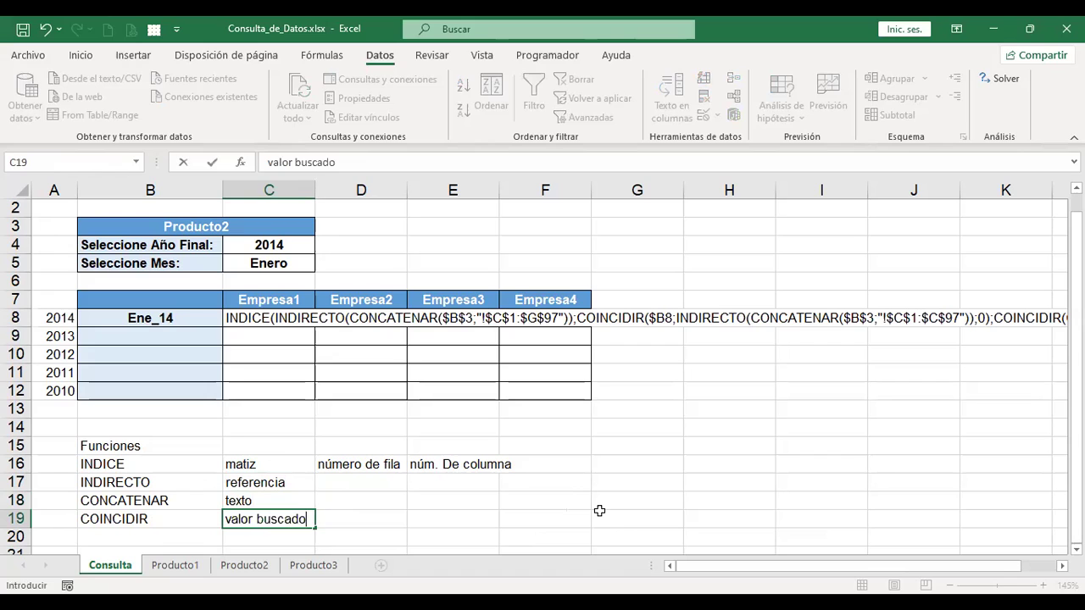
key("Tab")
type("al")
key("BackSpace")
key("BackSpace")
type("matriz buscada")
key("Tab")
type("tipo de coinciden")
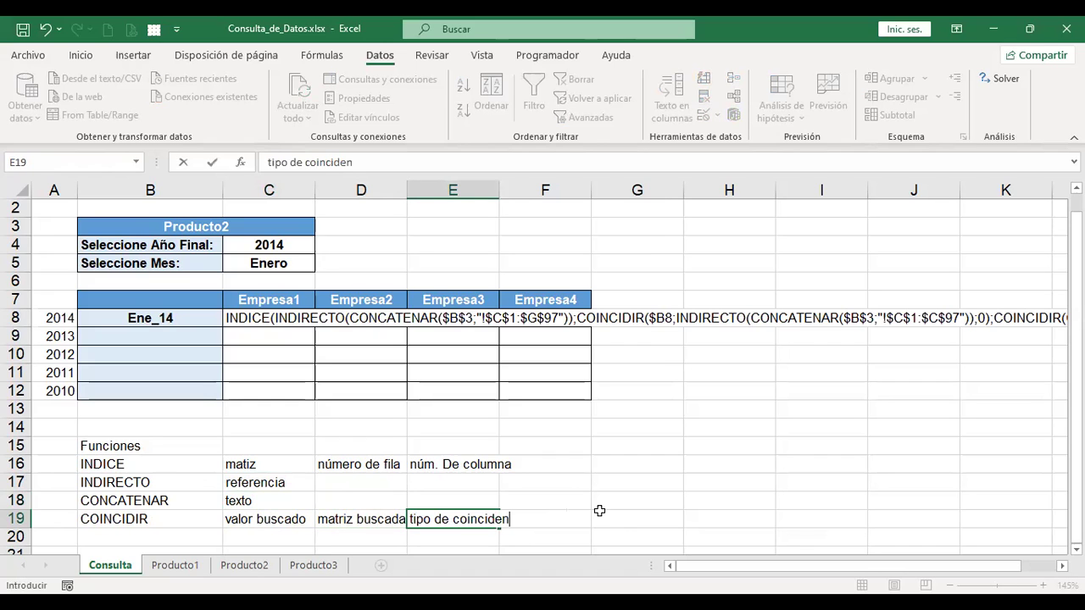
type("cia")
key("Return")
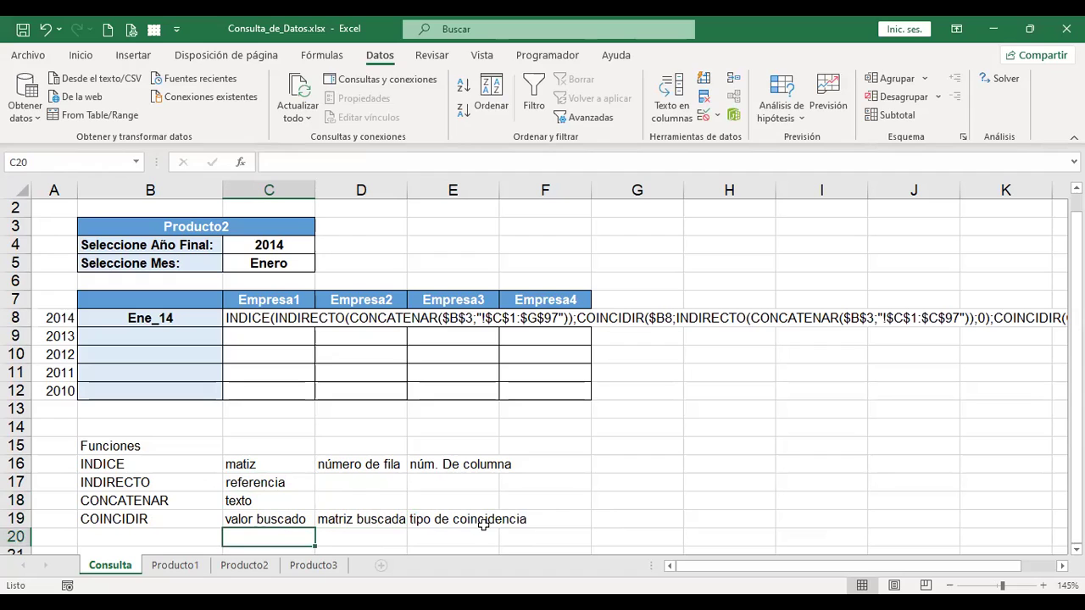
Insert two blank rows above the INDIRECTO note
left_click(16, 481)
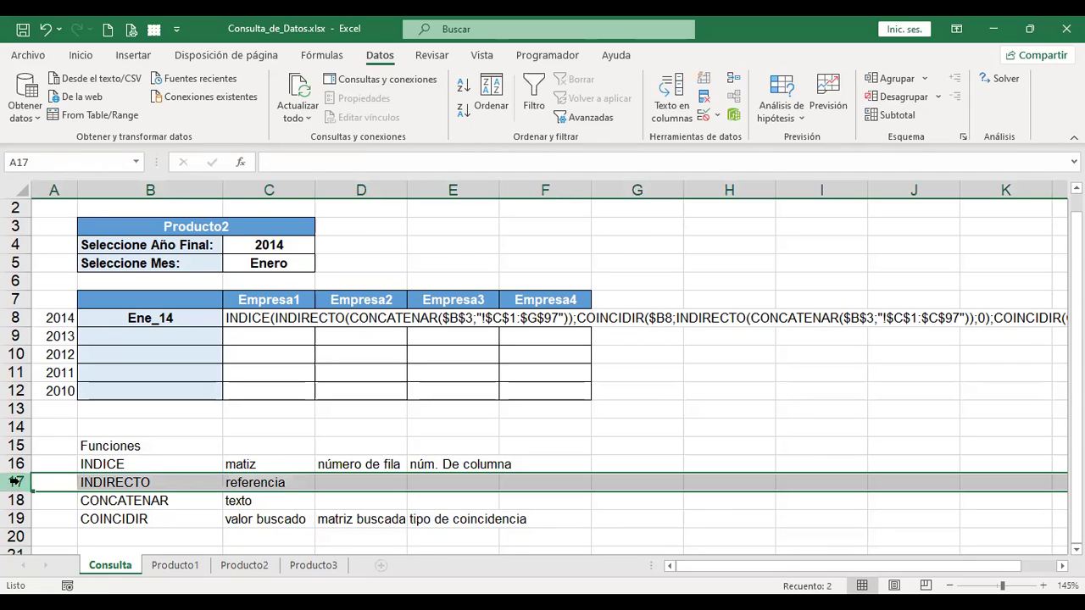
key("ctrl+plus")
key("Right")
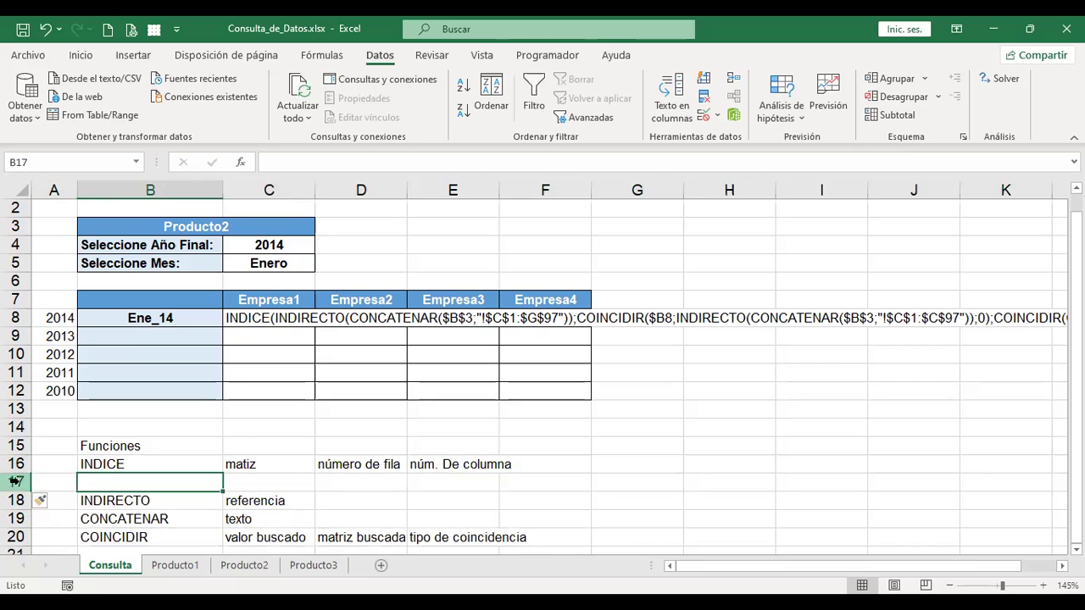
key("ctrl+plus")
key("Escape")
key("Left")
key("Down")
key("Up")
key("shift+space")
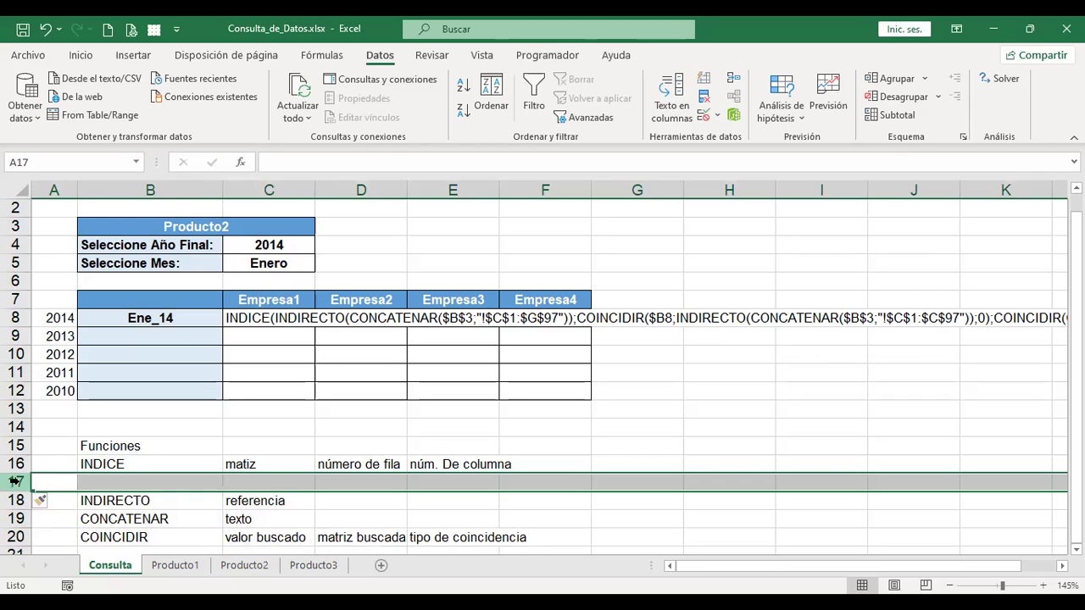
key("ctrl+plus")
key("Right")
key("Right")
key("Right")
Correct the INDICE note in C16 from matiz to matriz
key("Left")
key("Up")
double_click(243, 464)
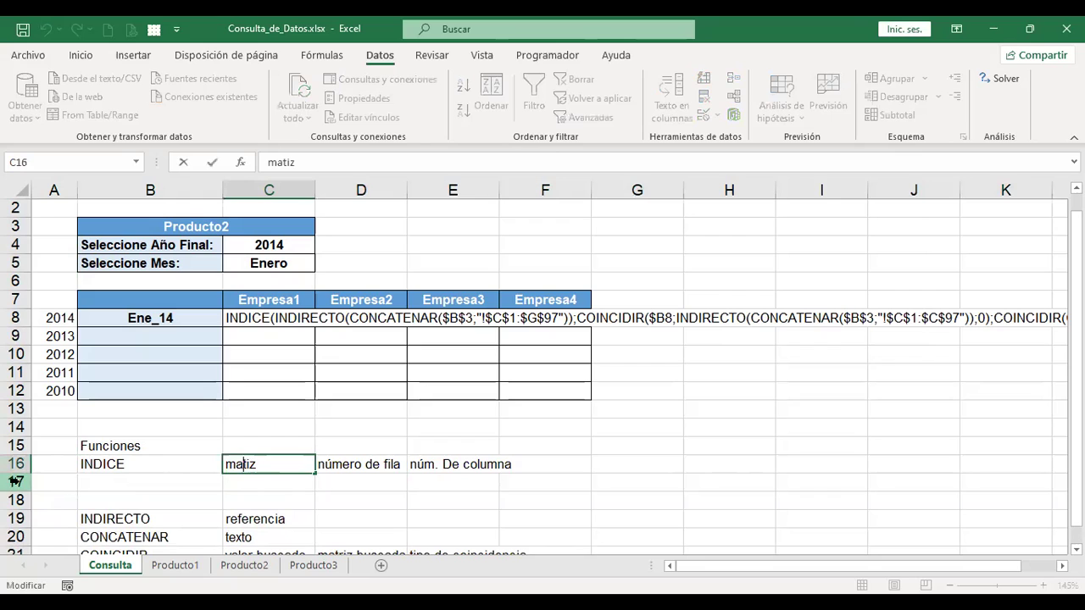
type("r")
key("Return")
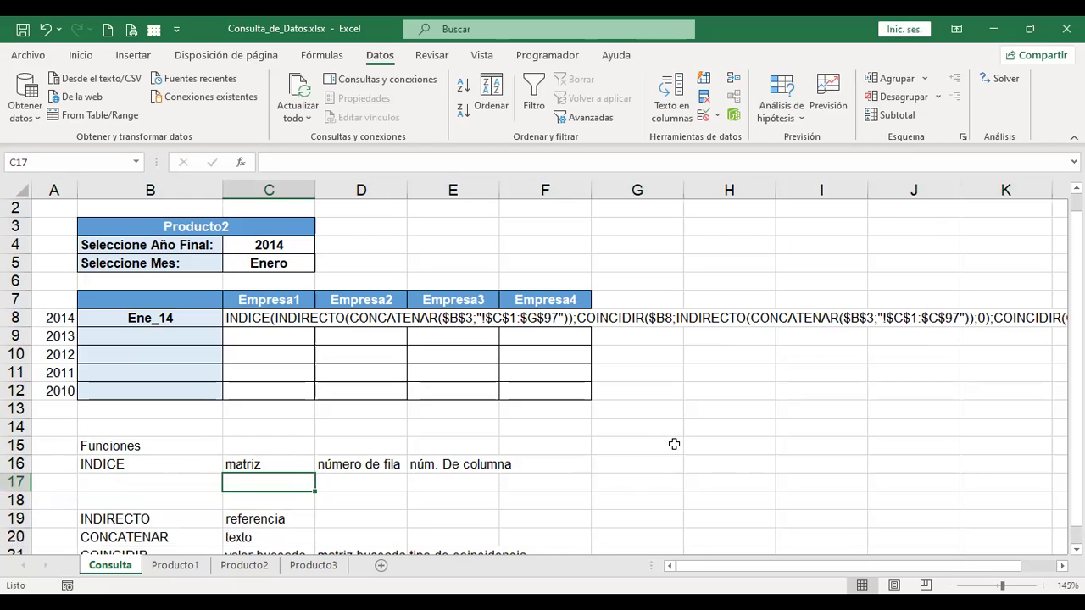
Insert a blank row above the CONCATENAR note
key("Down")
key("Down")
key("Up")
key("Up")
key("Down")
key("Down")
key("Down")
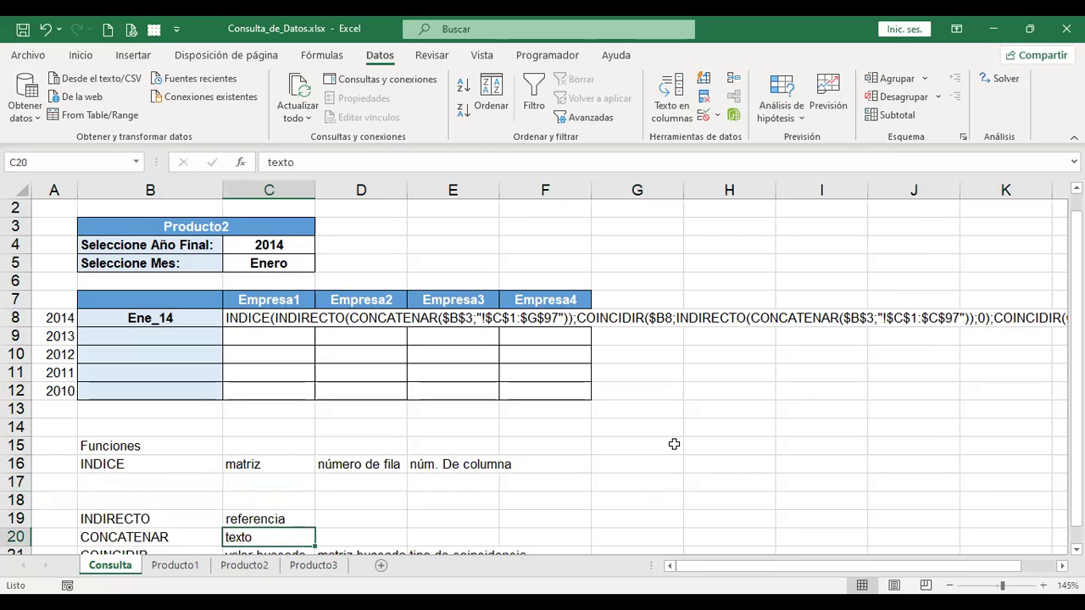
key("shift+space")
key("ctrl+plus")
key("Down")
key("Down")
key("Down")
key("Up")
key("Up")
key("Up")
Insert two blank rows above the COINCIDIR note
key("Down")
key("Down")
key("shift+space")
key("ctrl+plus")
key("Up")
key("Down")
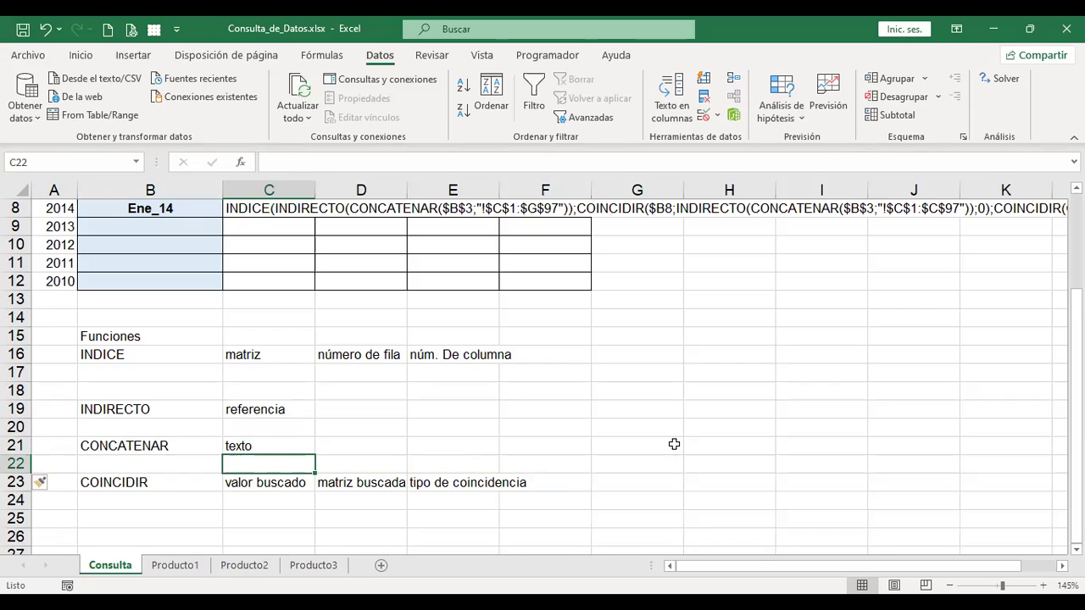
key("shift+space")
key("ctrl+plus")
key("Up")
key("Down")
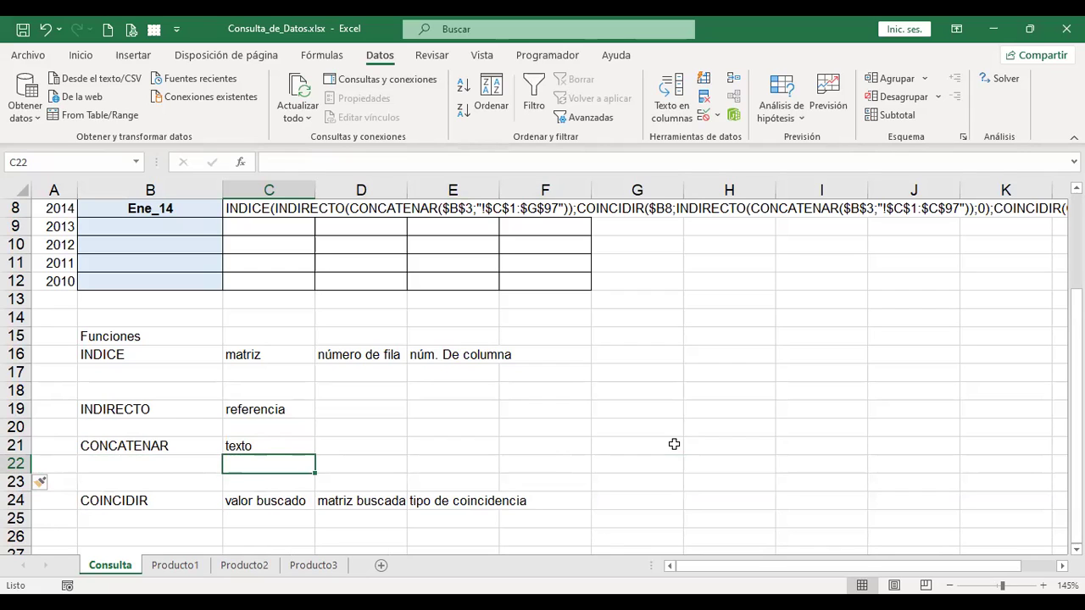
scroll(552, 500, "up", 2)
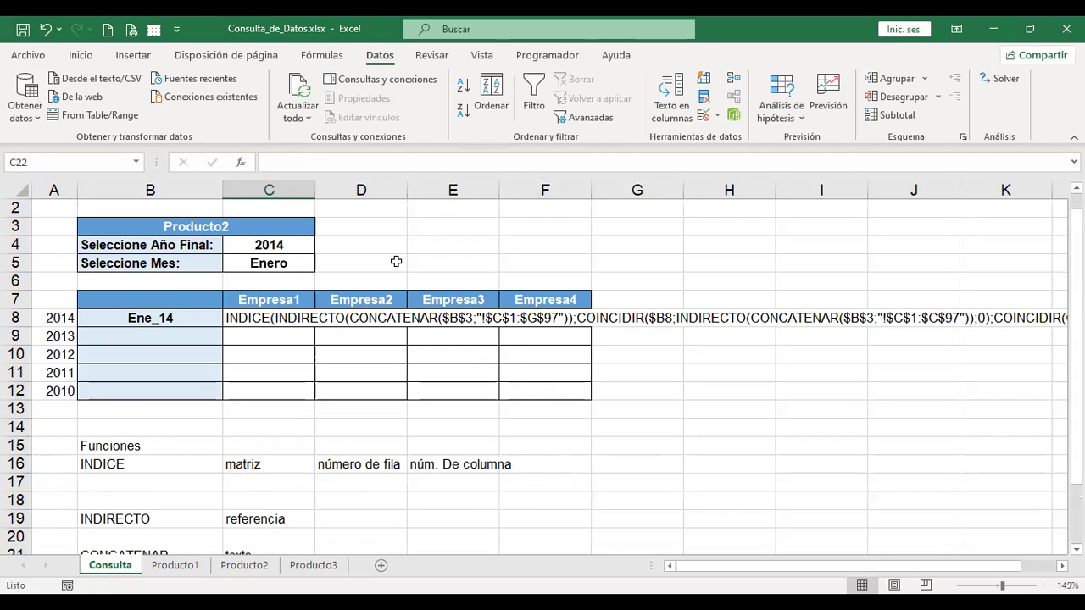
Choose Producto1 in the B3 product dropdown
left_click(215, 227)
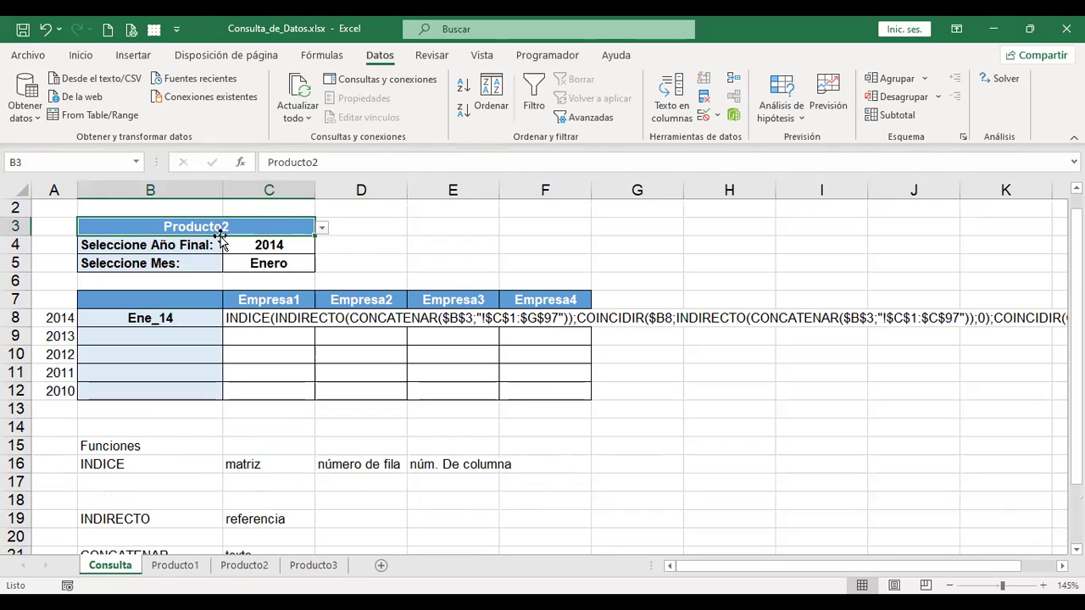
left_click(322, 227)
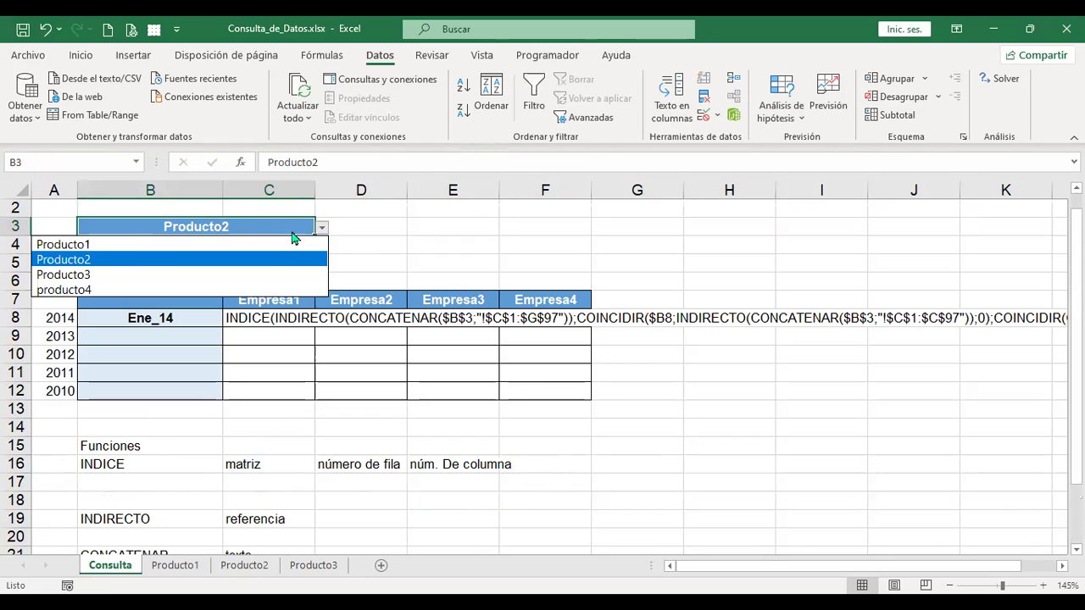
left_click(127, 245)
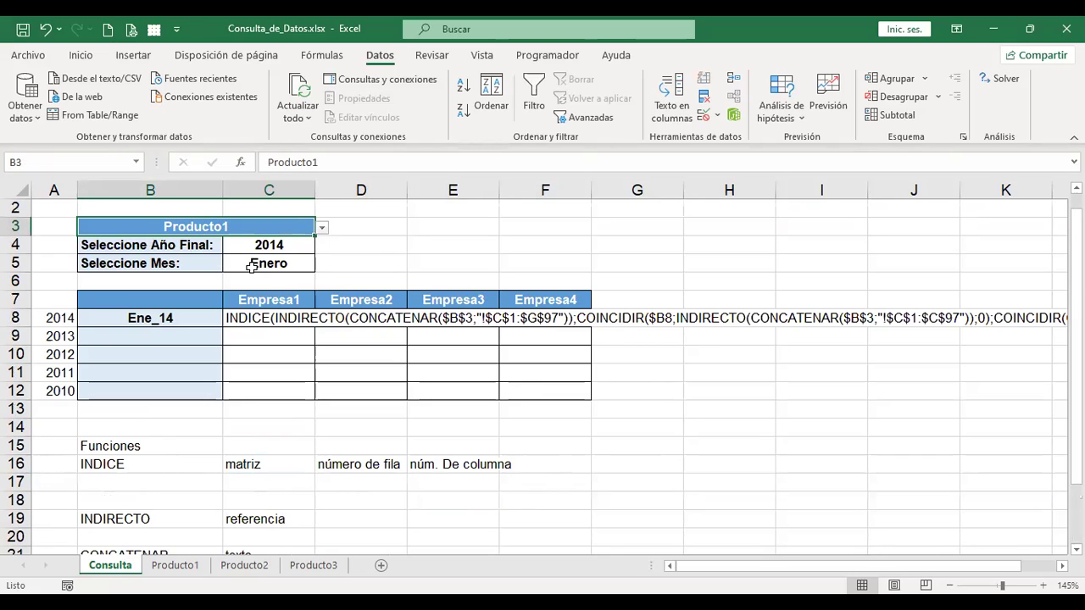
scroll(252, 268, "down", 2)
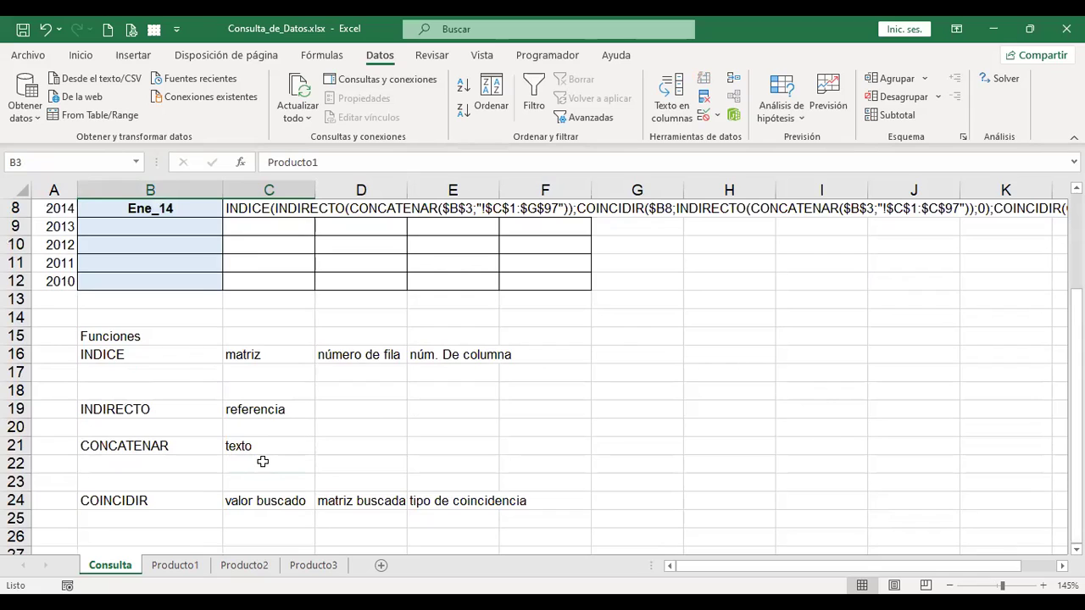
Enter =+CONCAT(B3) in C22 under the CONCATENAR texto note
left_click(259, 461)
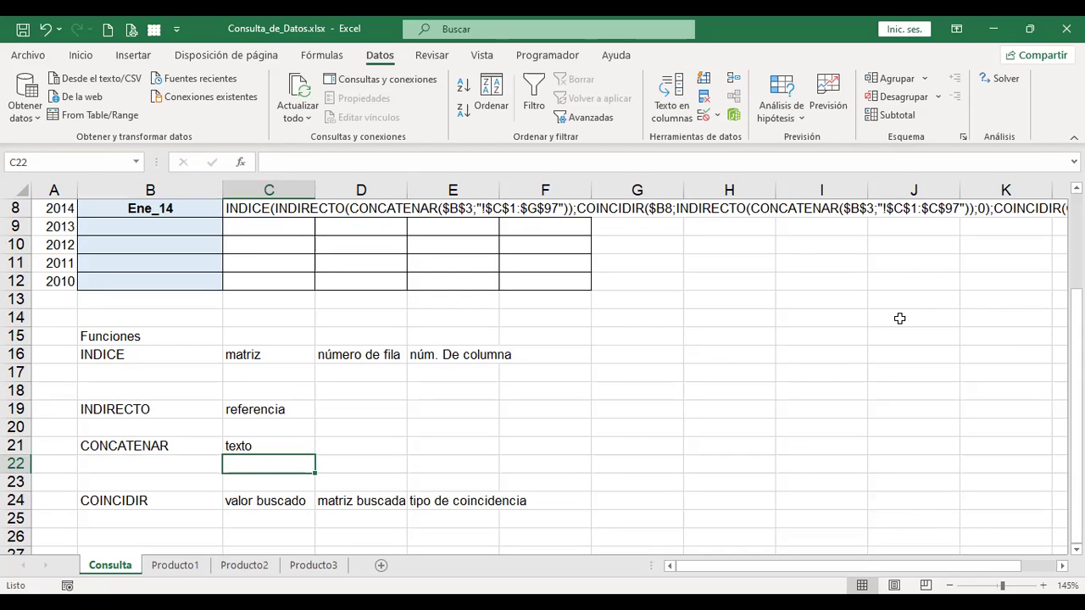
type("+")
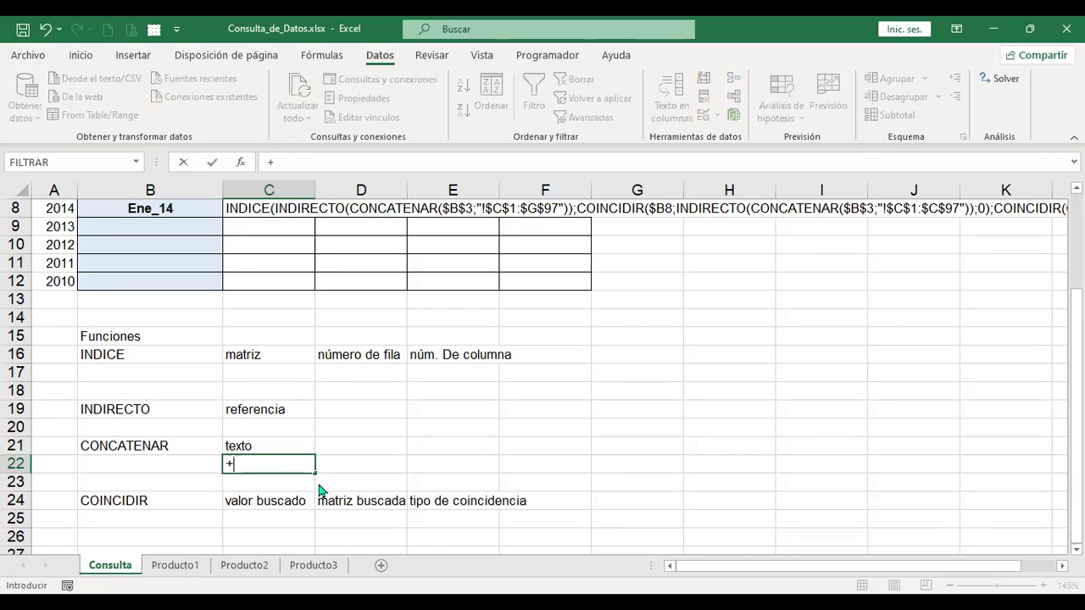
type("conca")
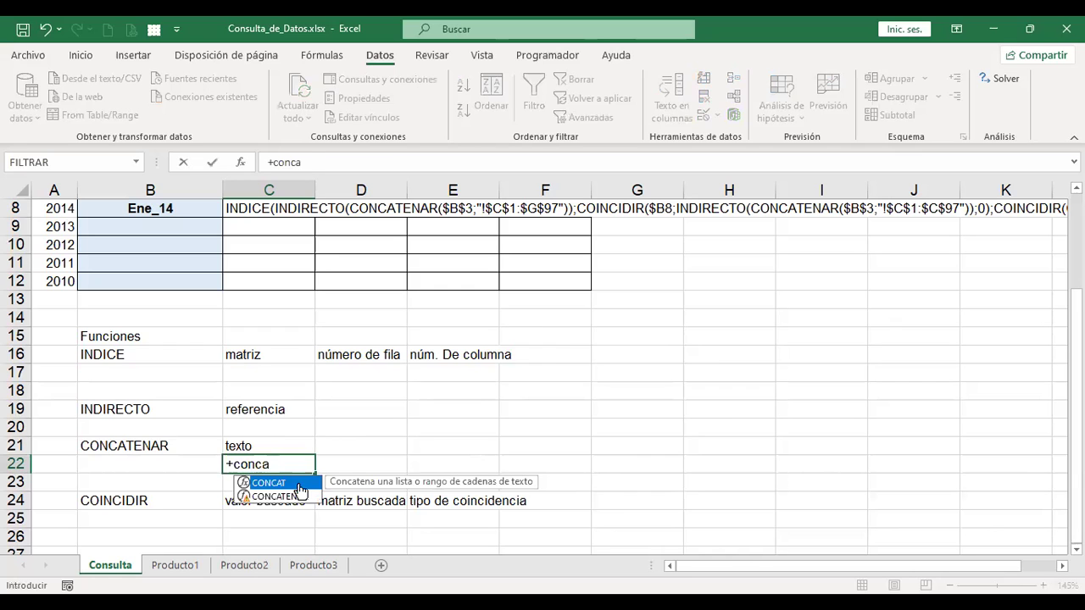
double_click(299, 485)
scroll(456, 457, "up", 1)
scroll(456, 457, "up", 1)
left_click(249, 225)
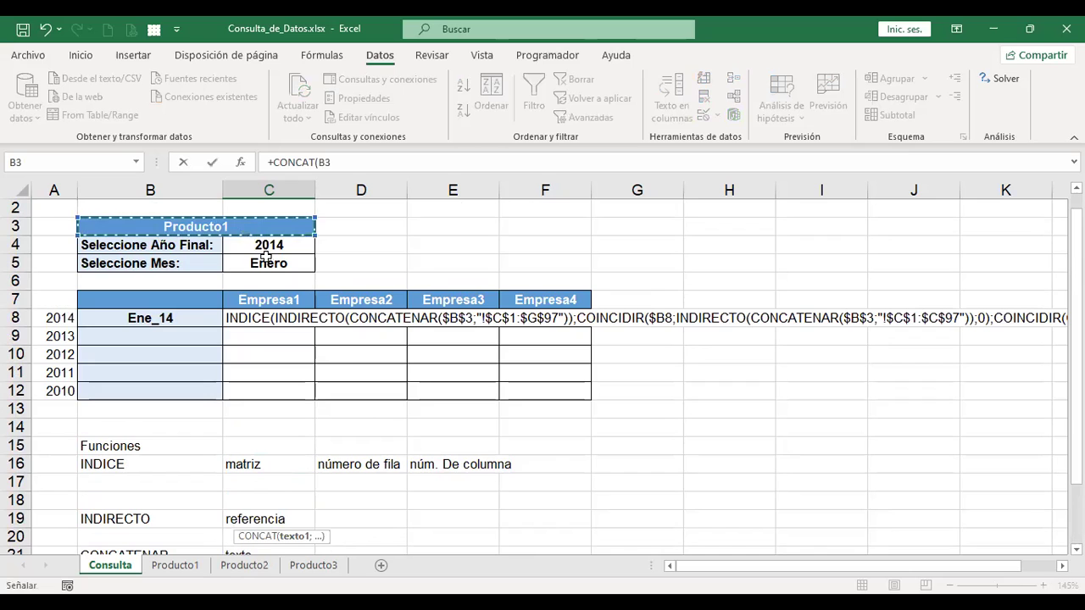
scroll(345, 350, "down", 1)
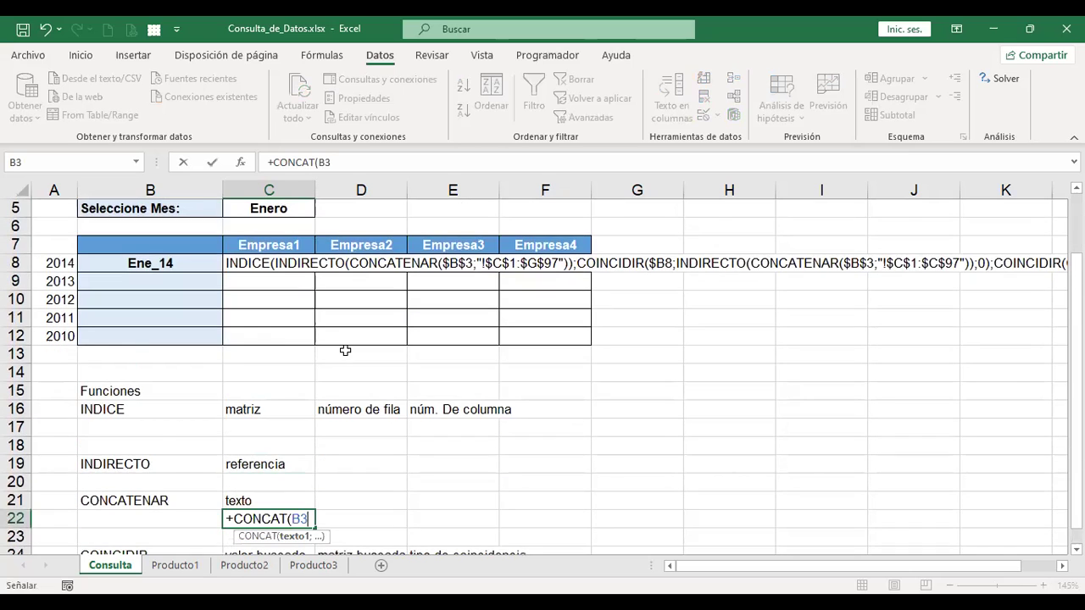
scroll(345, 350, "down", 1)
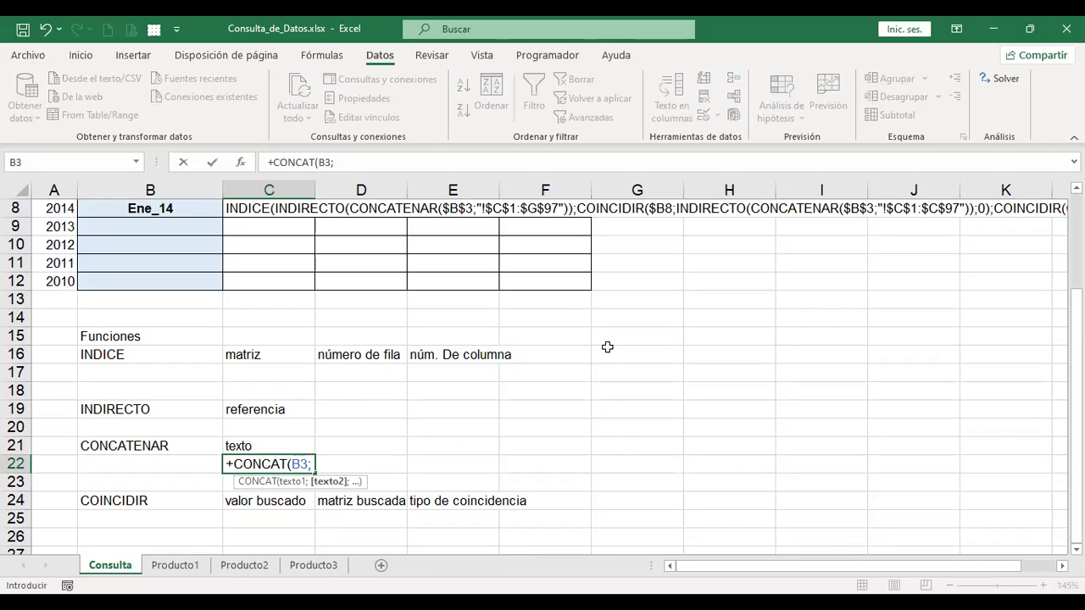
key("BackSpace")
key("ctrl+Return")
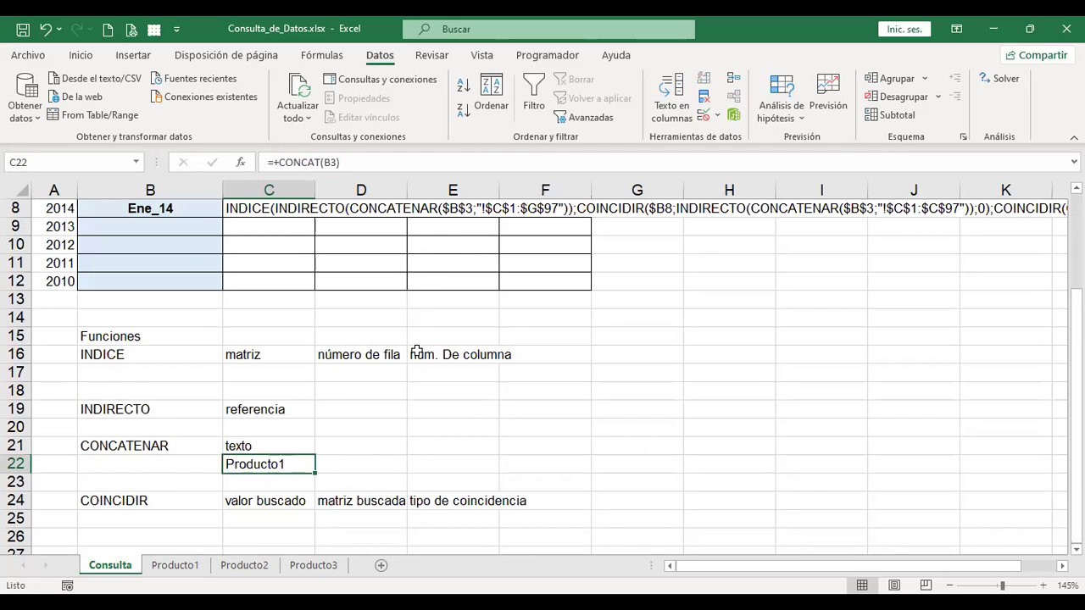
scroll(416, 351, "up", 2)
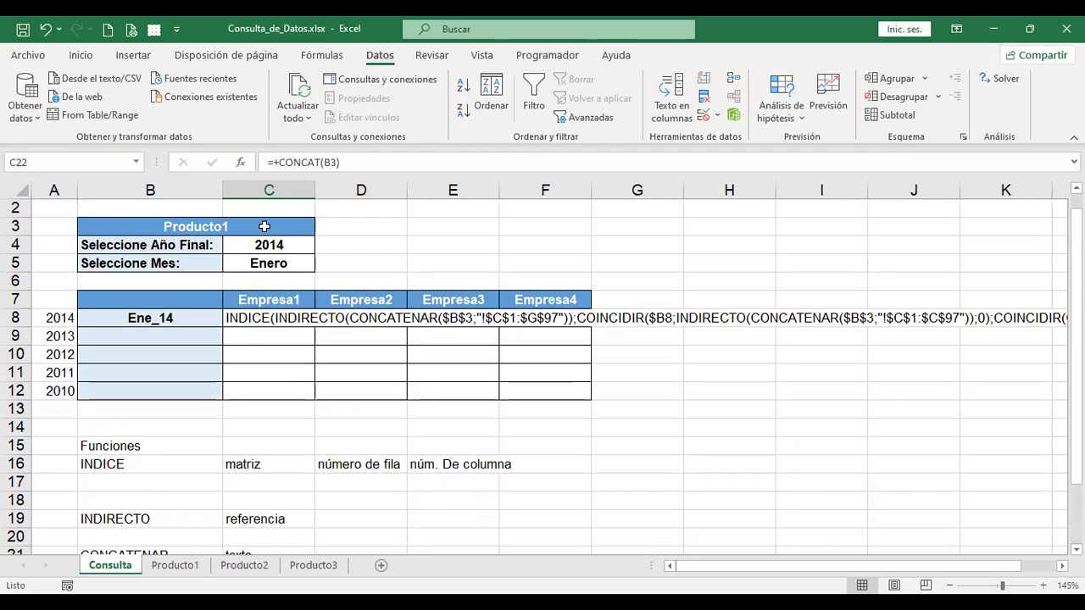
Pick Producto2 in B3 and check the CONCAT result in C22
scroll(485, 363, "down", 1, "ctrl")
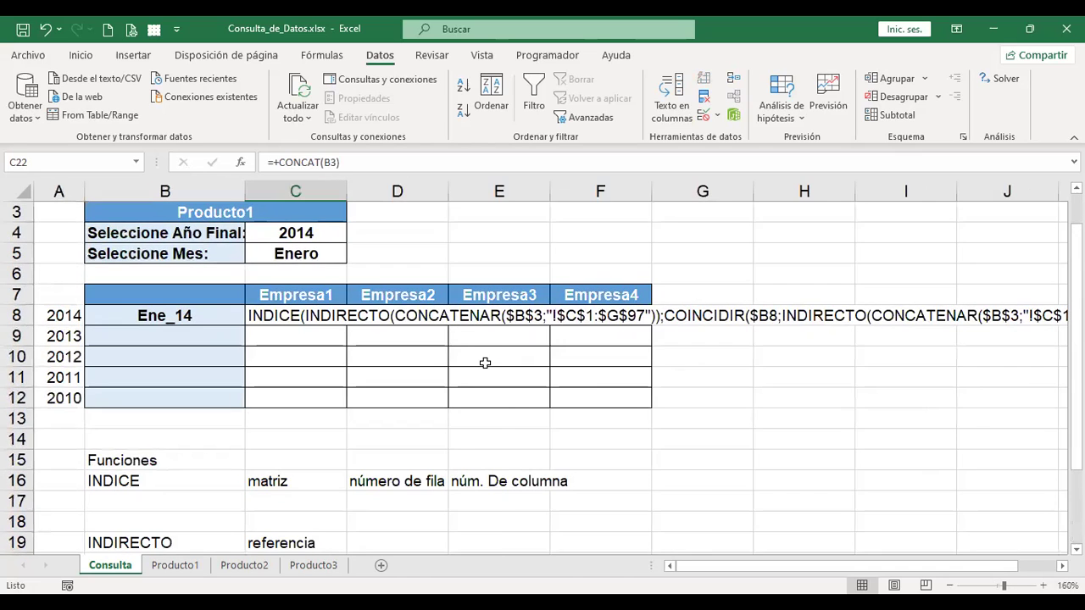
scroll(465, 366, "down", 1)
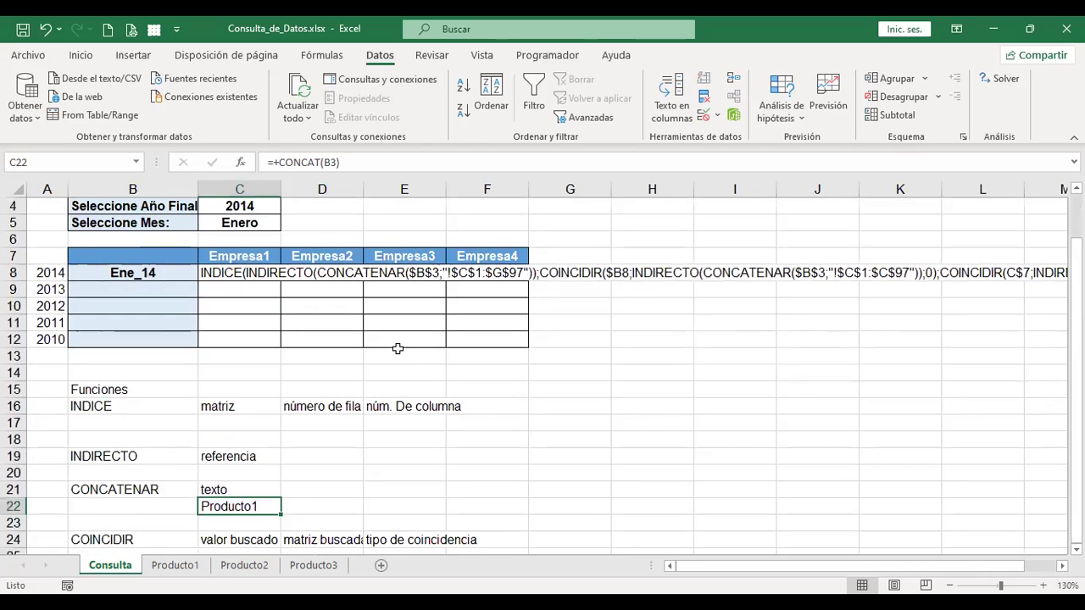
scroll(398, 372, "up", 1)
scroll(398, 373, "down", 1, "ctrl")
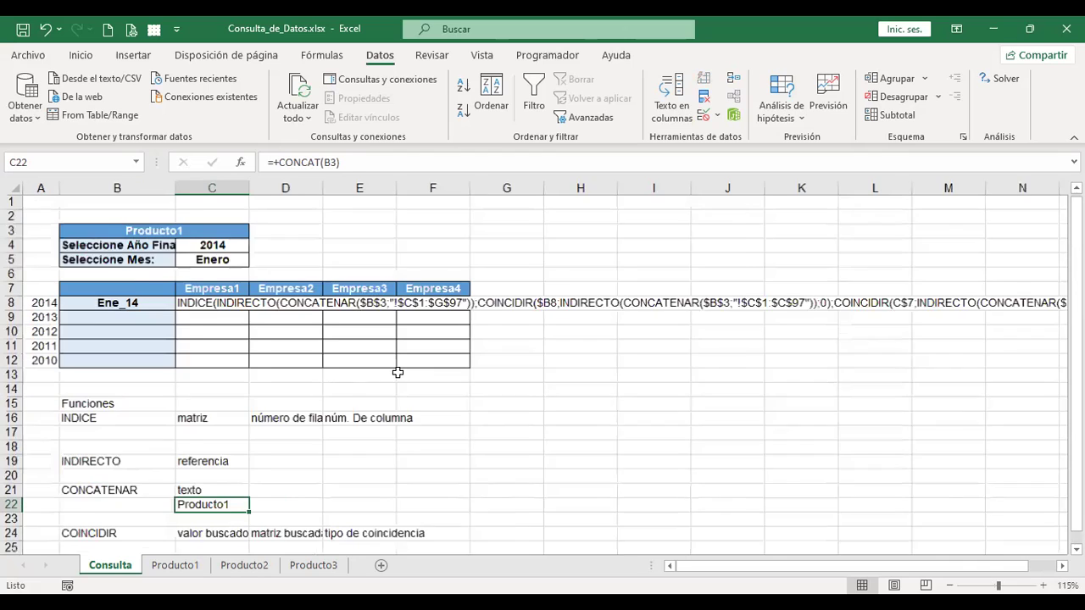
left_click(203, 232)
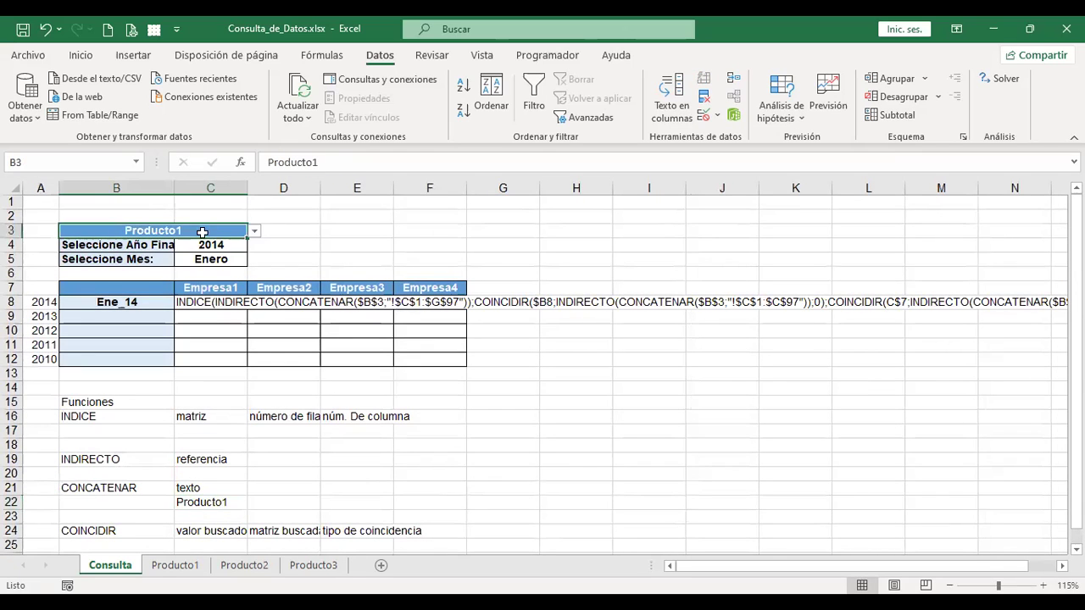
left_click(254, 232)
left_click(117, 266)
left_click(214, 503)
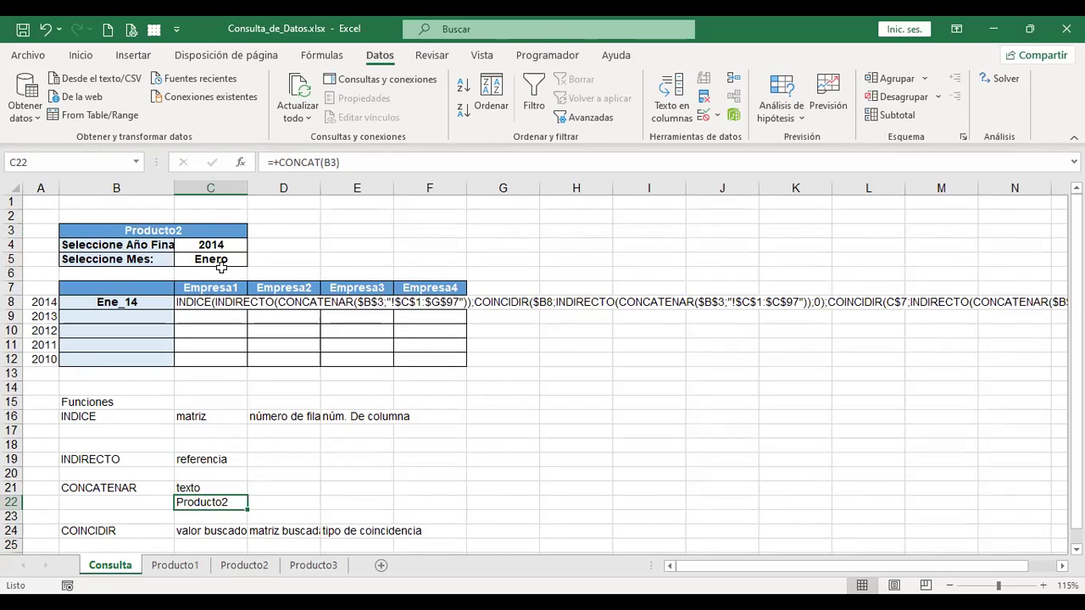
Pick Producto3 in B3 and confirm C22 now shows Producto3
left_click(213, 227)
left_click(255, 232)
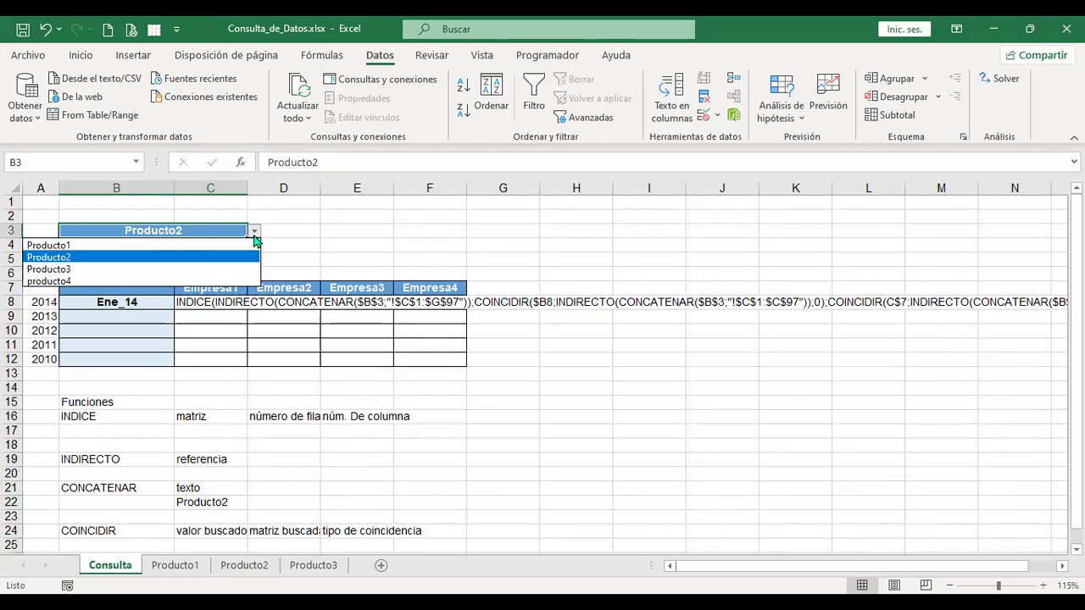
left_click(142, 268)
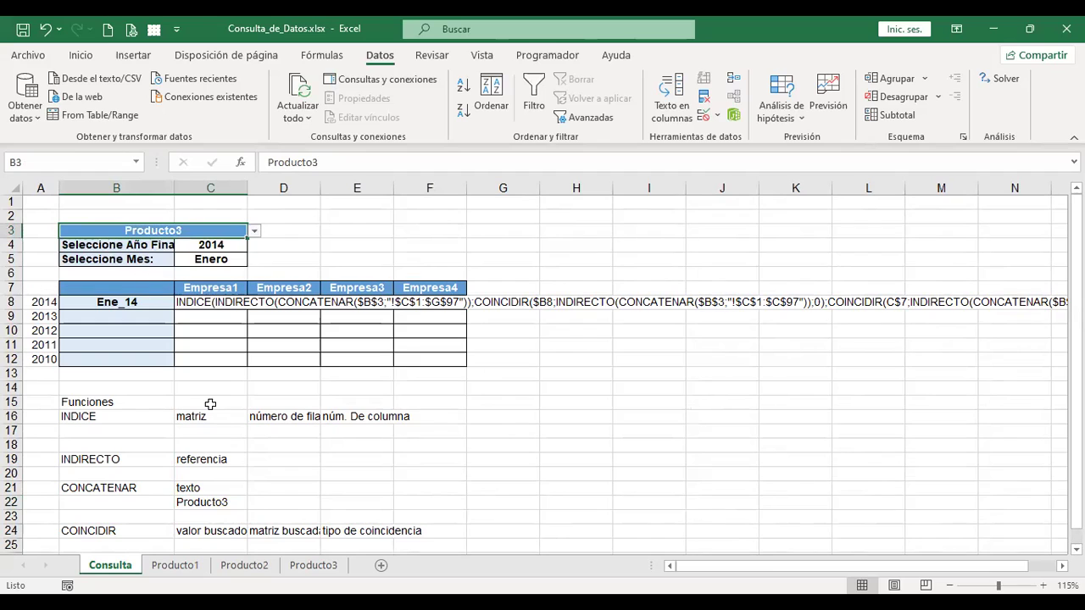
left_click(230, 502)
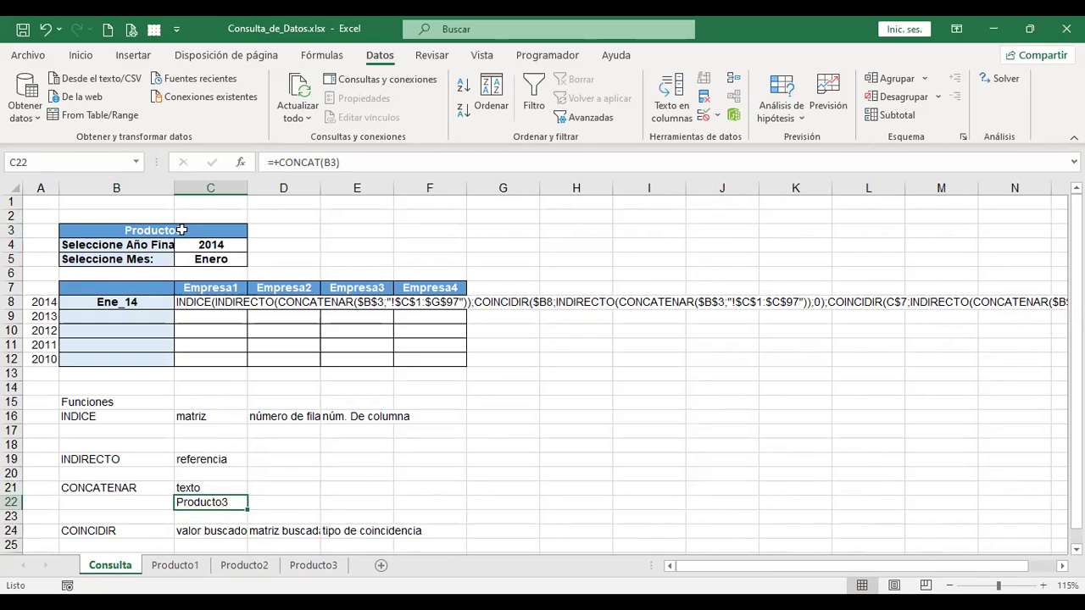
left_click(195, 230)
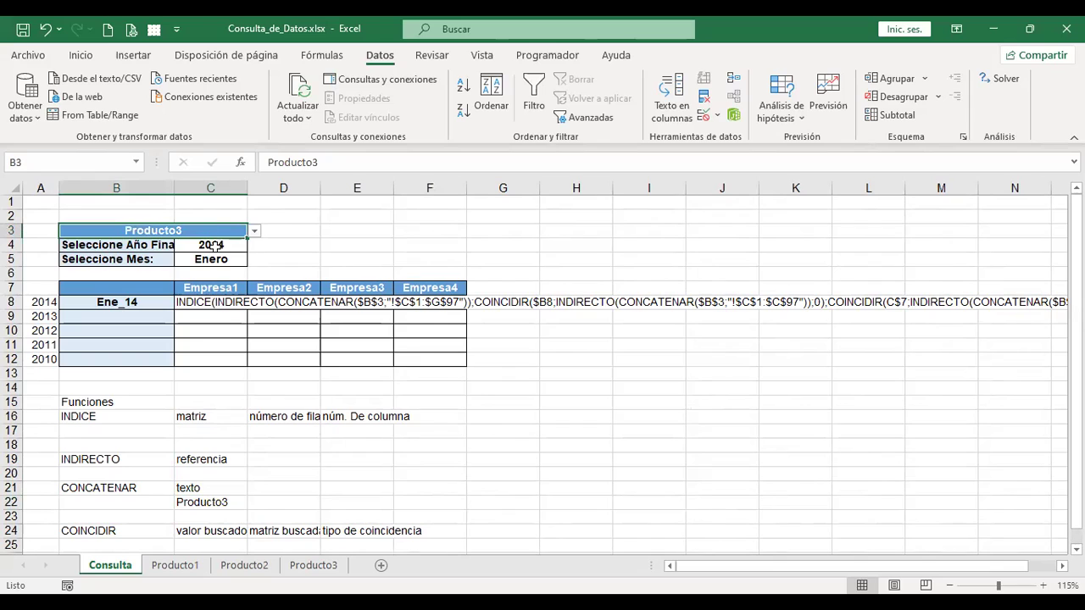
left_click(208, 475)
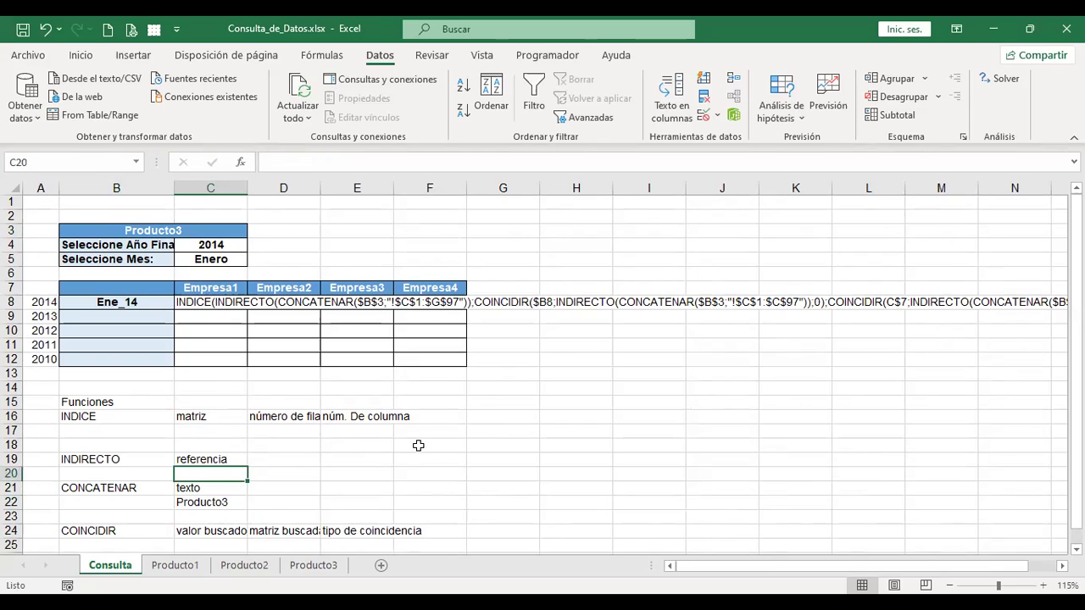
Insert a row above row 20 and enter =+INDIRECTO(C23) in C20, returning #¡REF!
key("shift+space")
key("ctrl+plus")
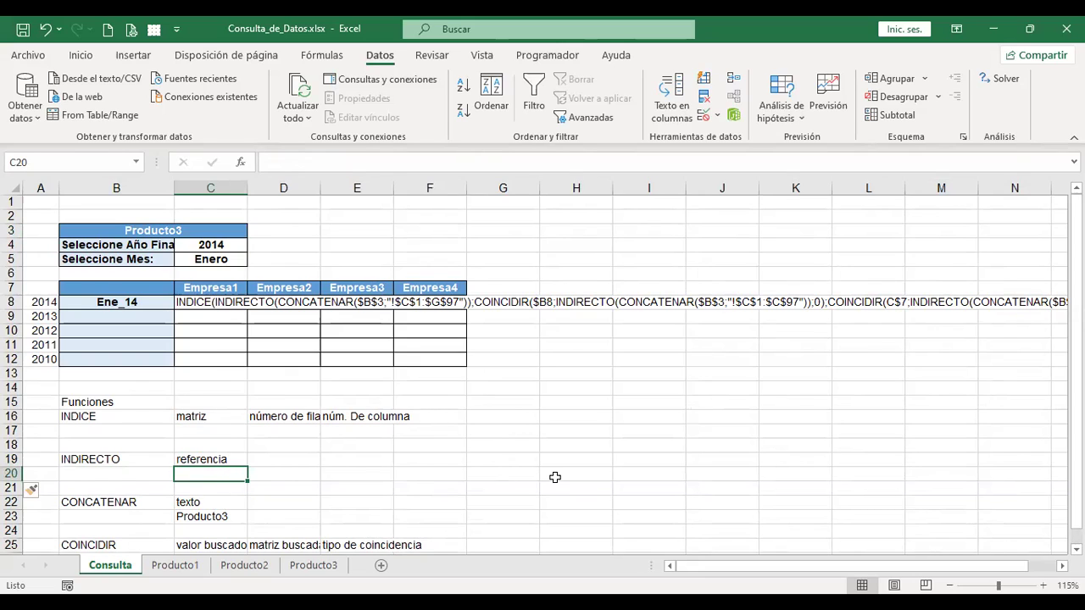
type("+")
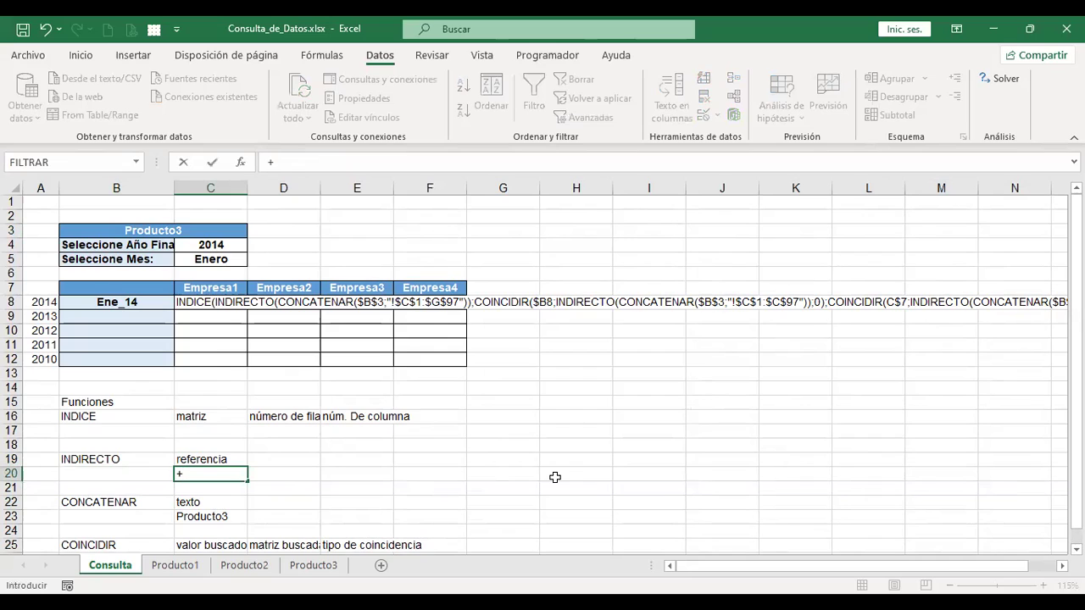
type("indi")
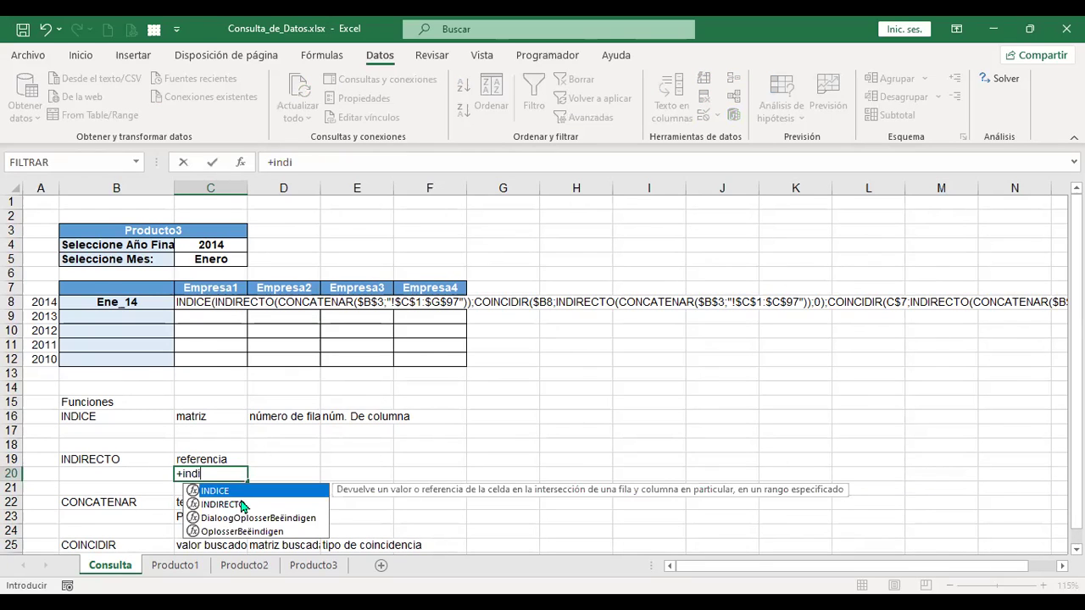
left_click(223, 504)
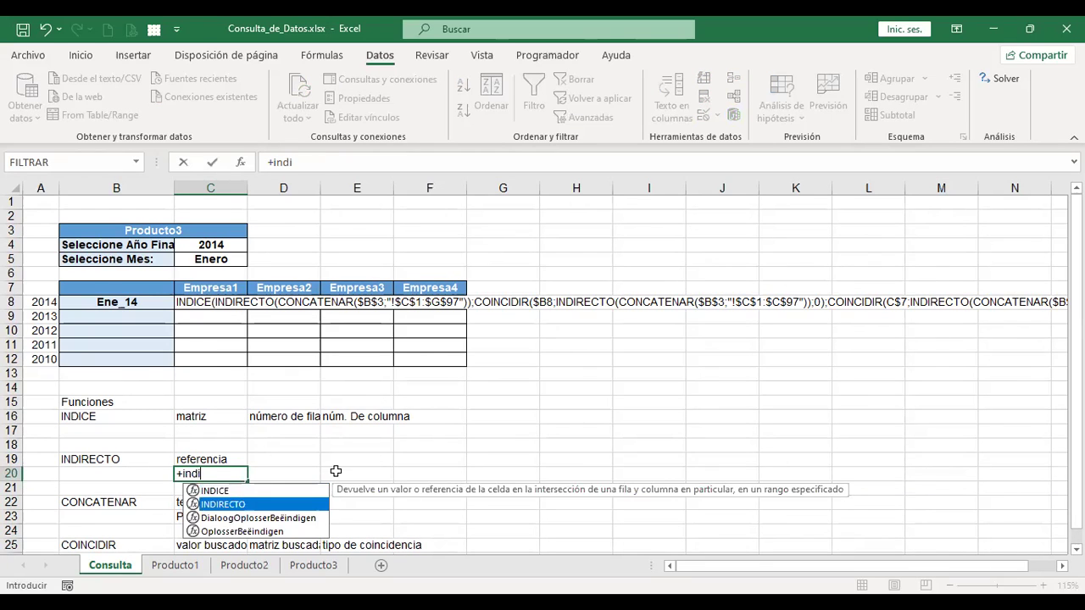
key("Tab")
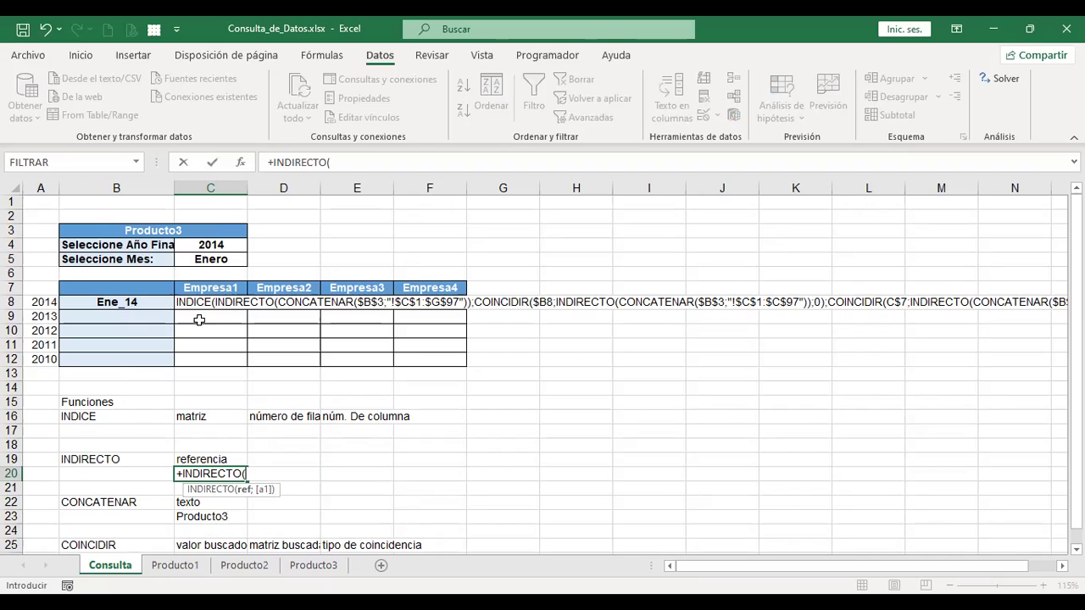
left_click(217, 517)
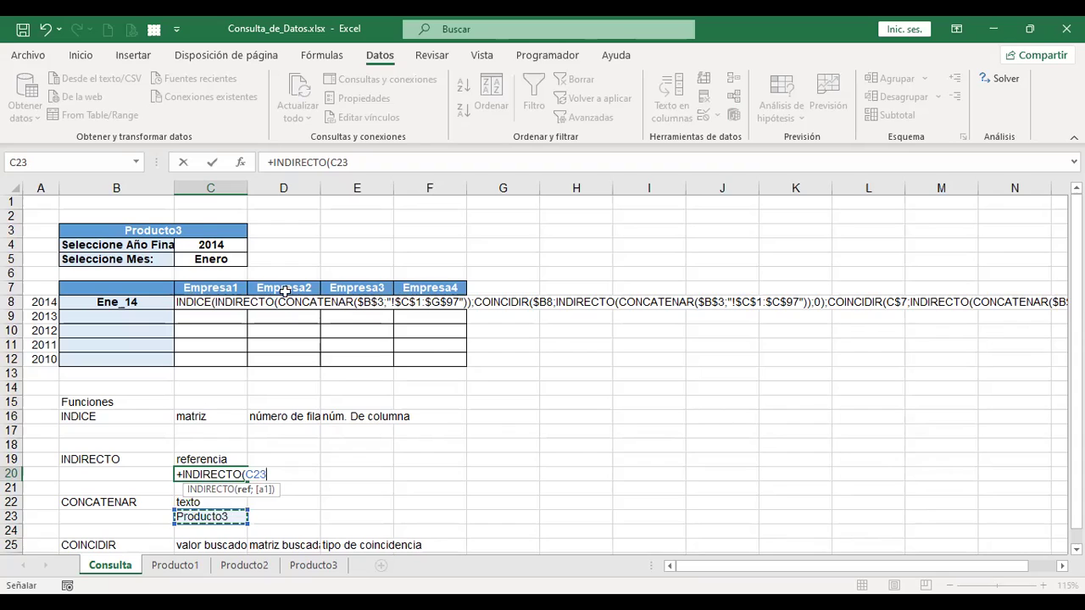
left_click(180, 568)
type(";")
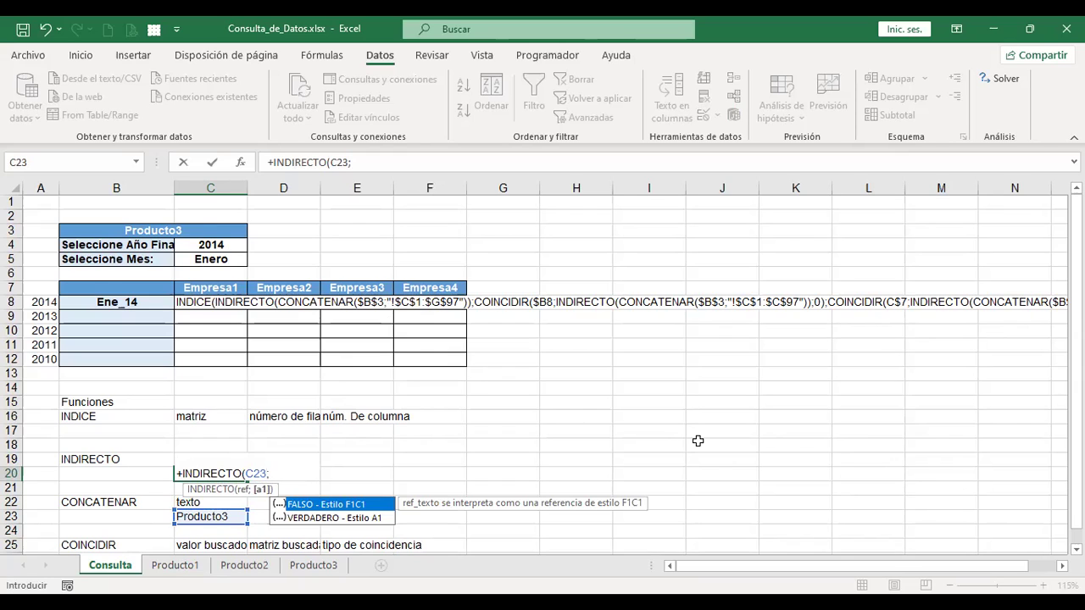
key("BackSpace")
key("ctrl+Return")
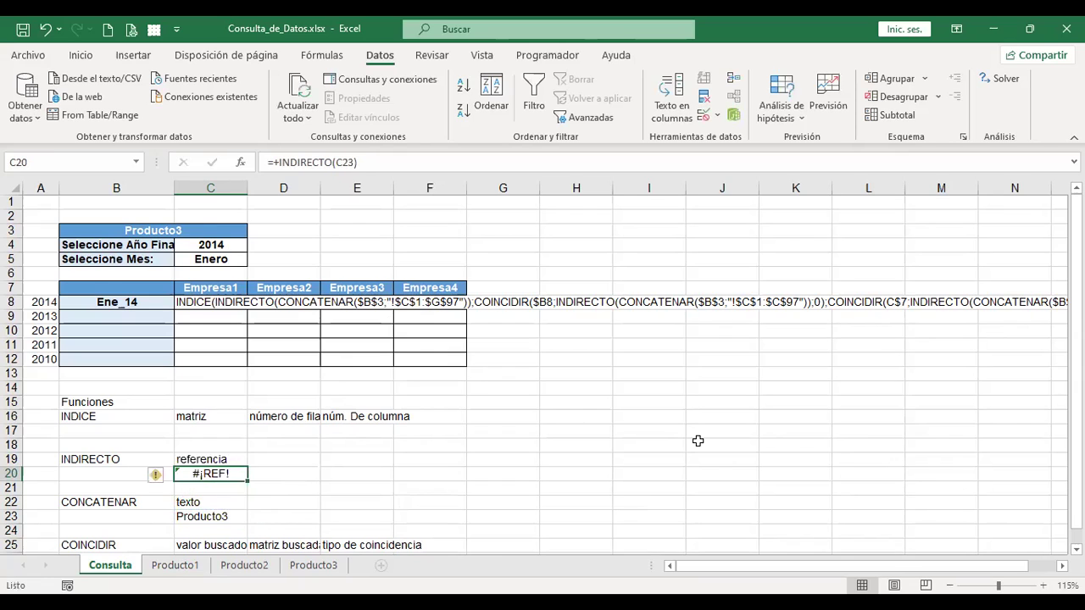
Point C20's INDIRECTO at B3 and enter =+CONCAT(B3) in C23
key("F2")
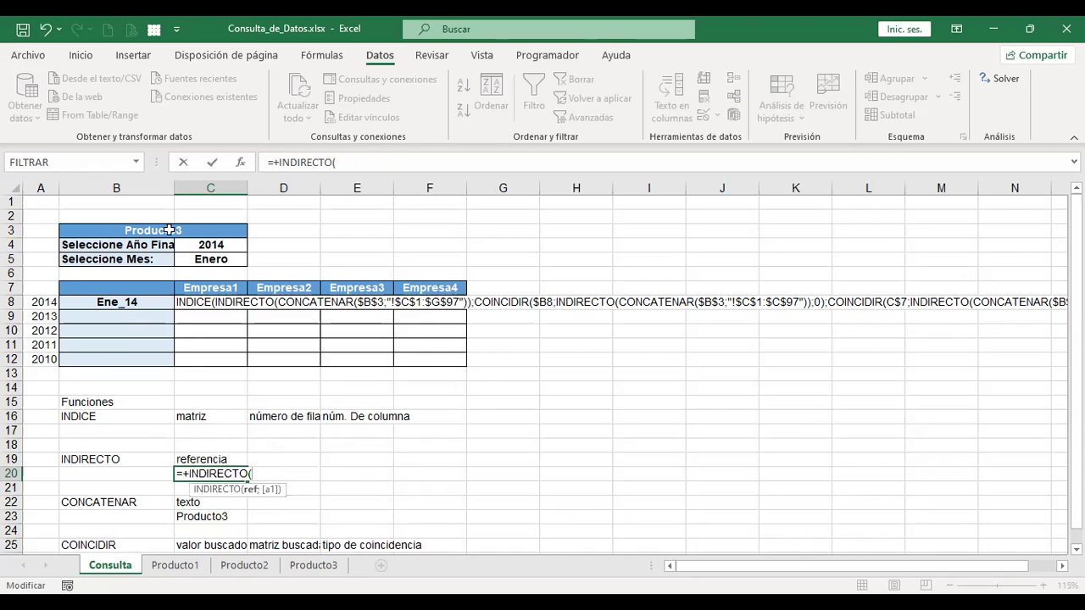
left_click(169, 231)
key("ctrl+Return")
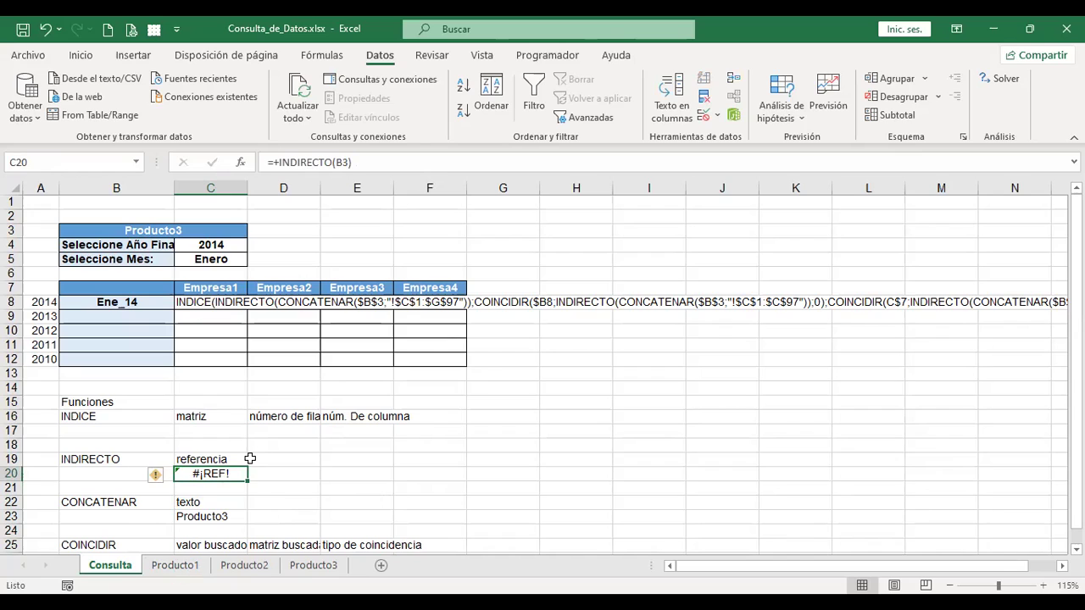
key("F2")
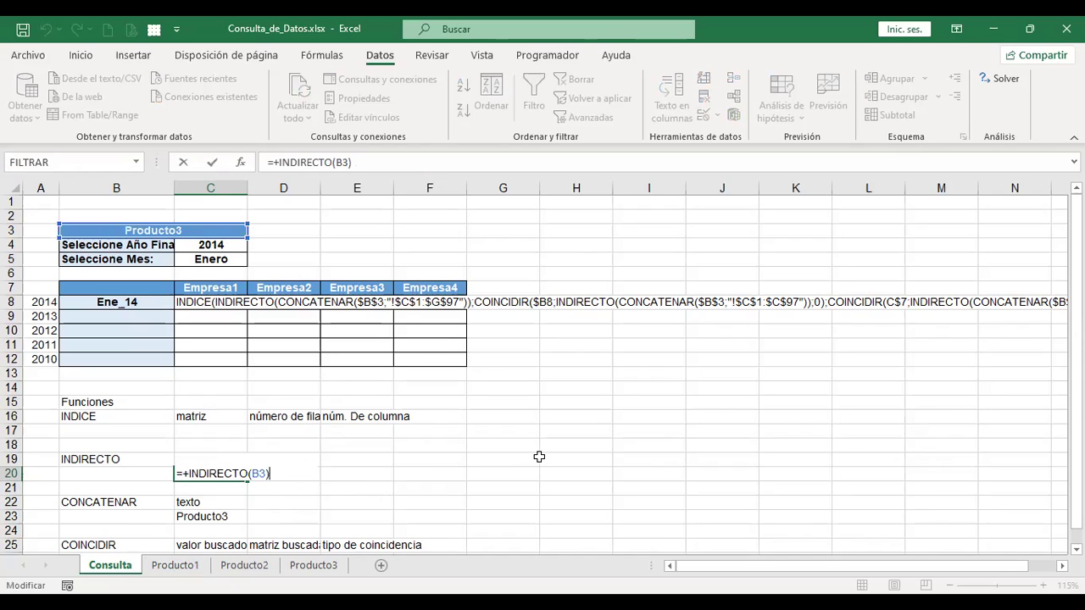
left_click(267, 474)
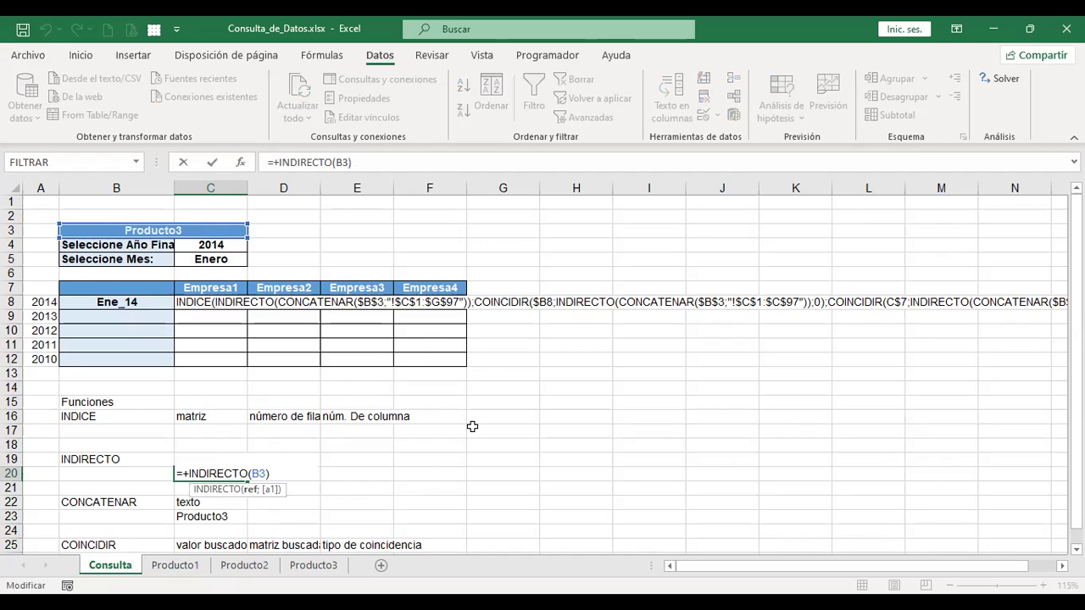
key("Return")
key("Down")
key("Down")
type("=+CONCAT(B3)")
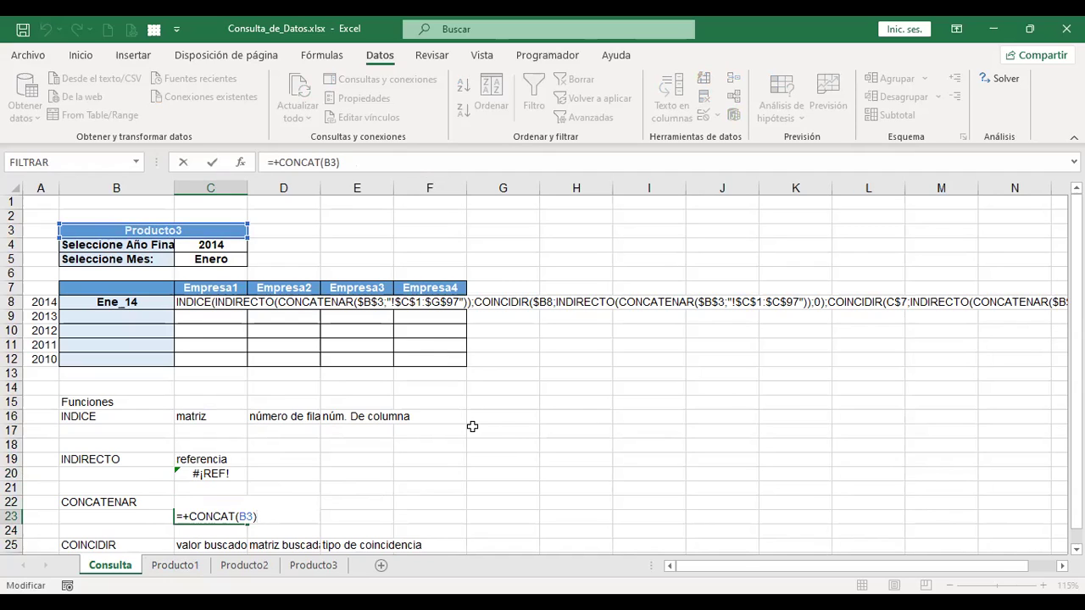
key("Return")
key("Up")
key("Up")
key("Up")
key("Up")
Wrap B3 in CONCAT so C20 reads =+INDIRECTO(CONCAT(B3)), still #¡REF!
key("F2")
key("Left")
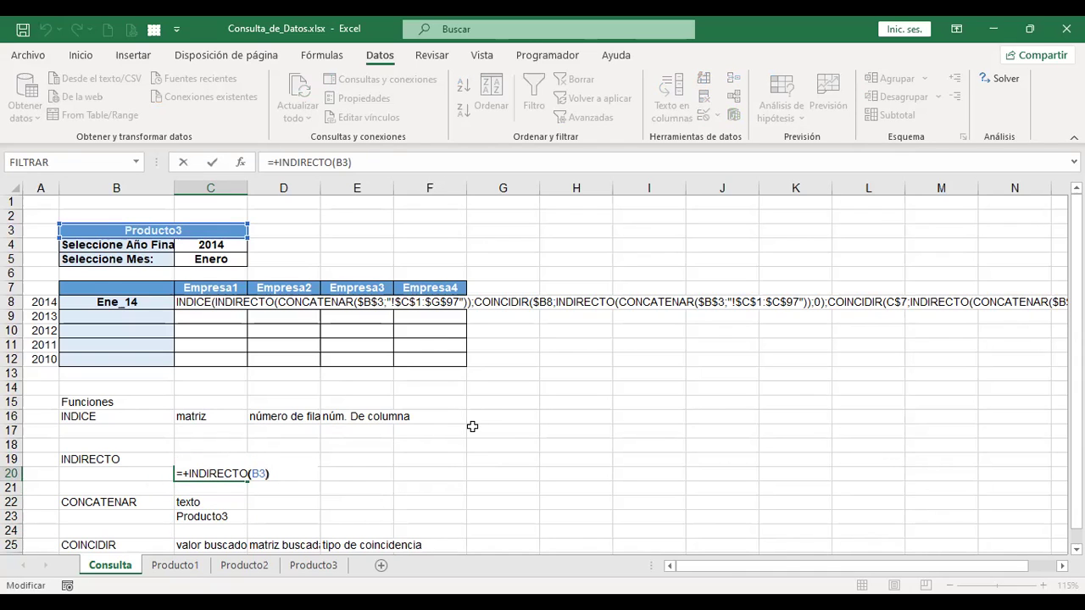
key("shift+Left")
key("shift+Left")
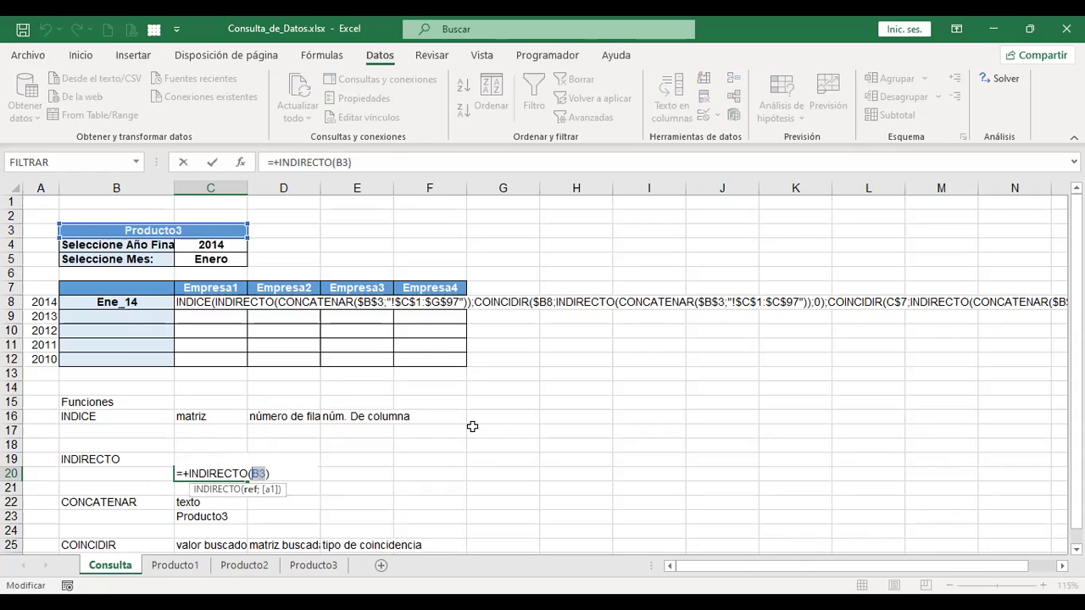
type("CONCAT(")
key("End")
type(")")
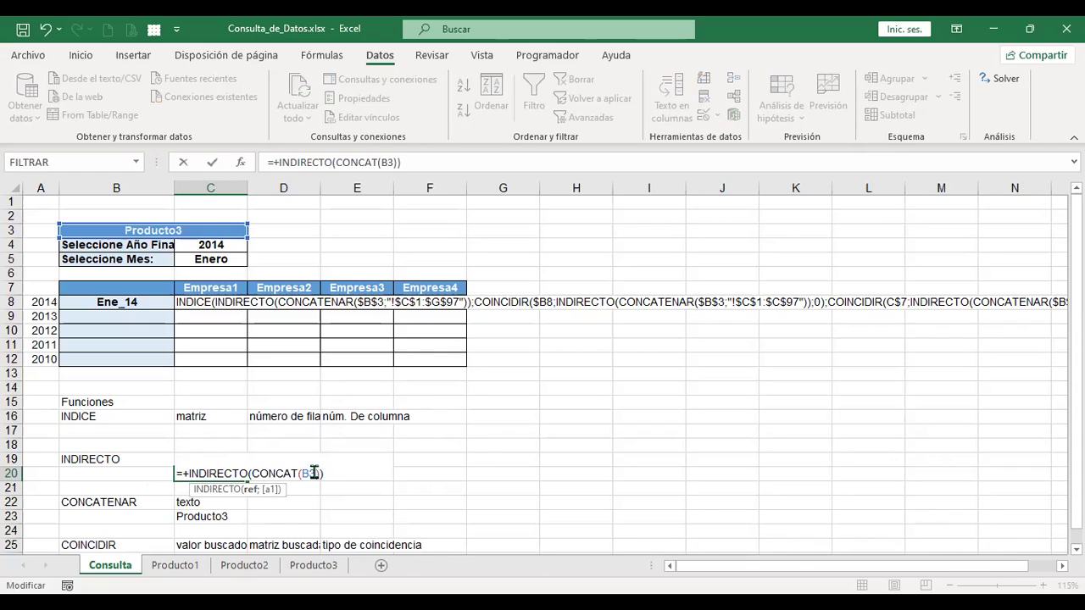
left_click(313, 472)
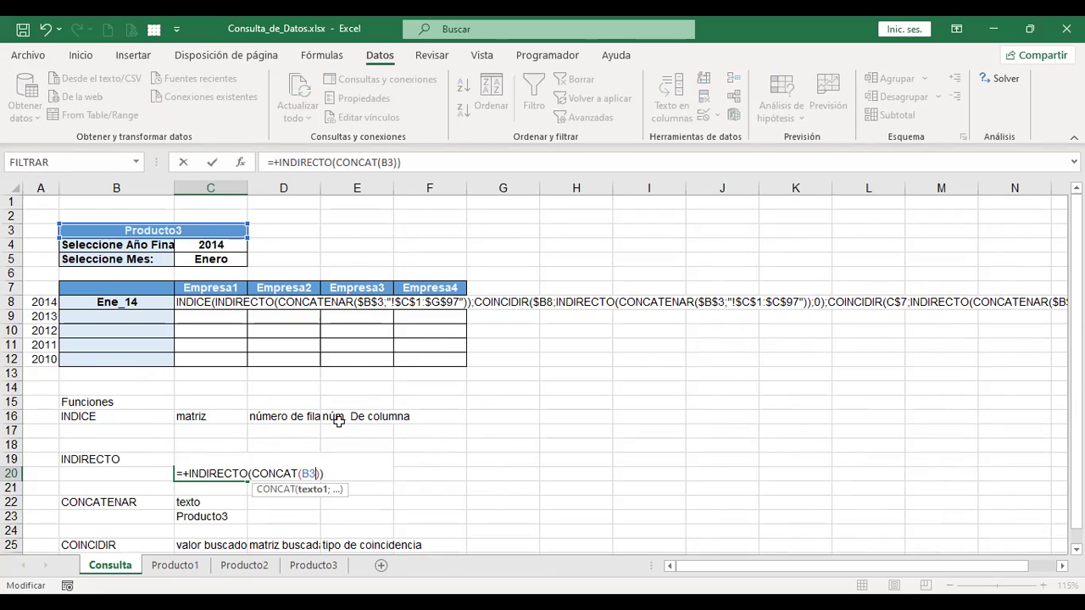
key("ctrl+Return")
key("F2")
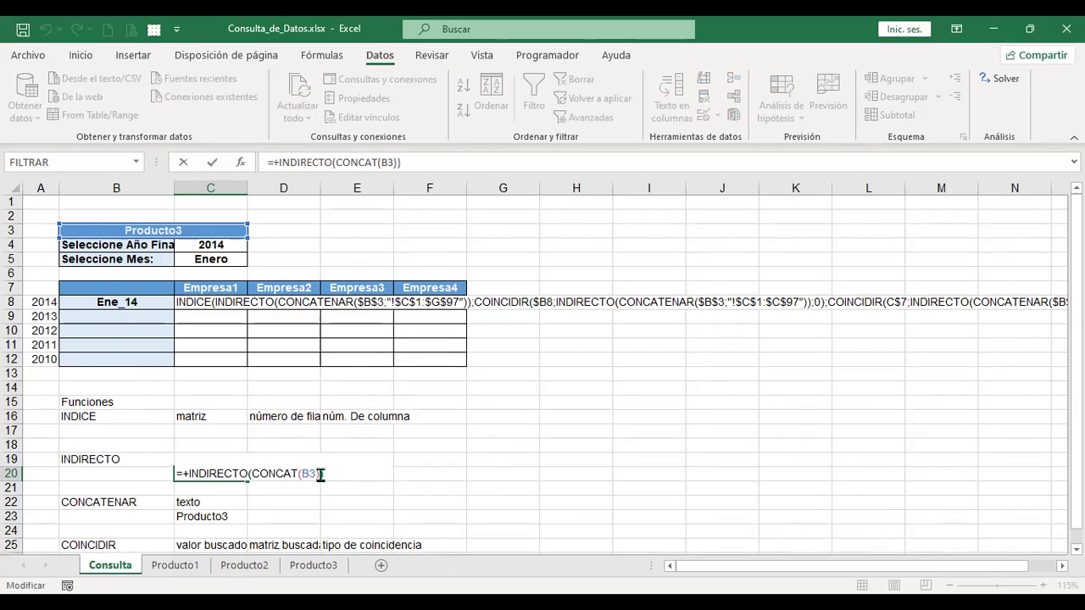
left_click(313, 473)
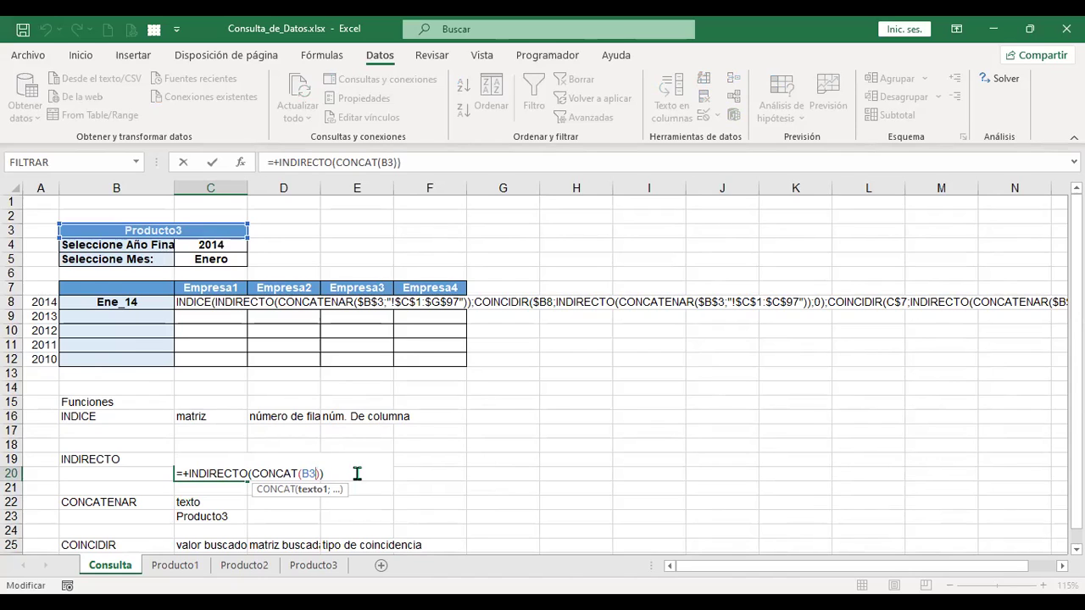
key("ctrl+Return")
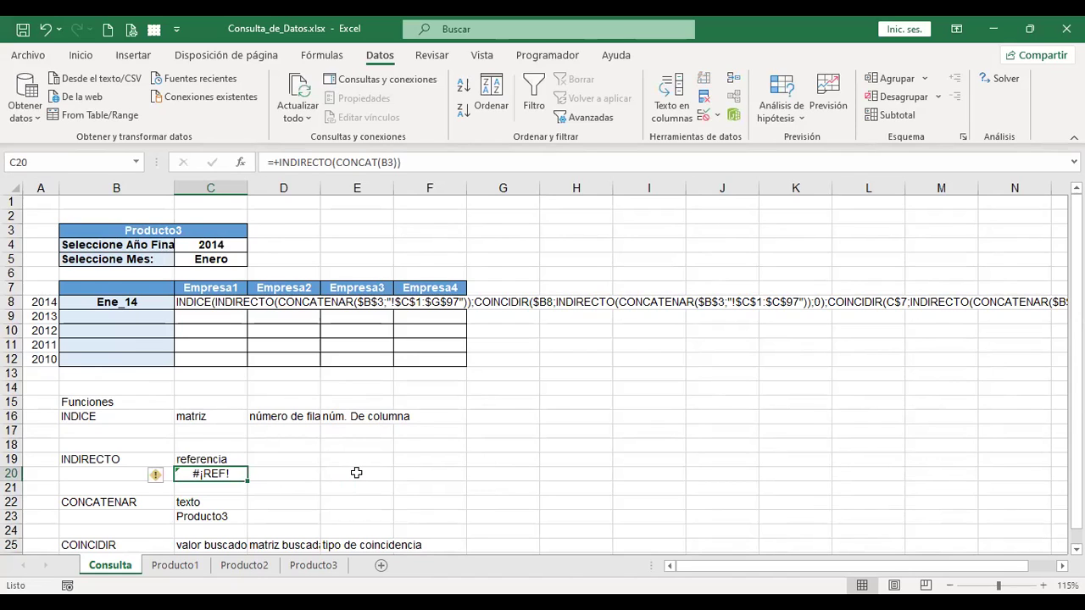
Add ;"! after B3 inside CONCAT in C20, removing the stray dollar sign
key("F2")
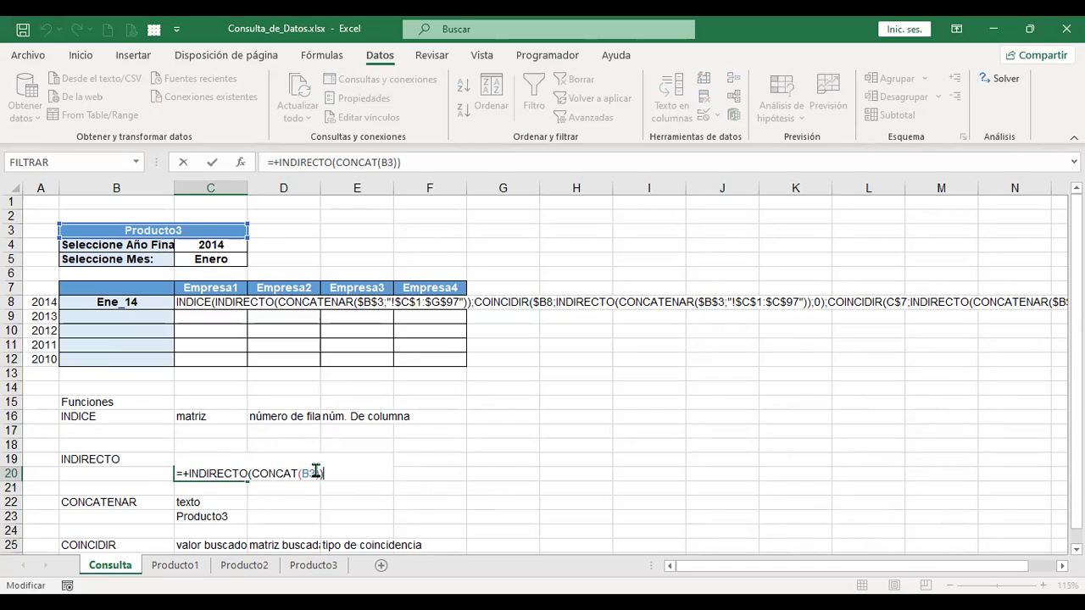
left_click(316, 472)
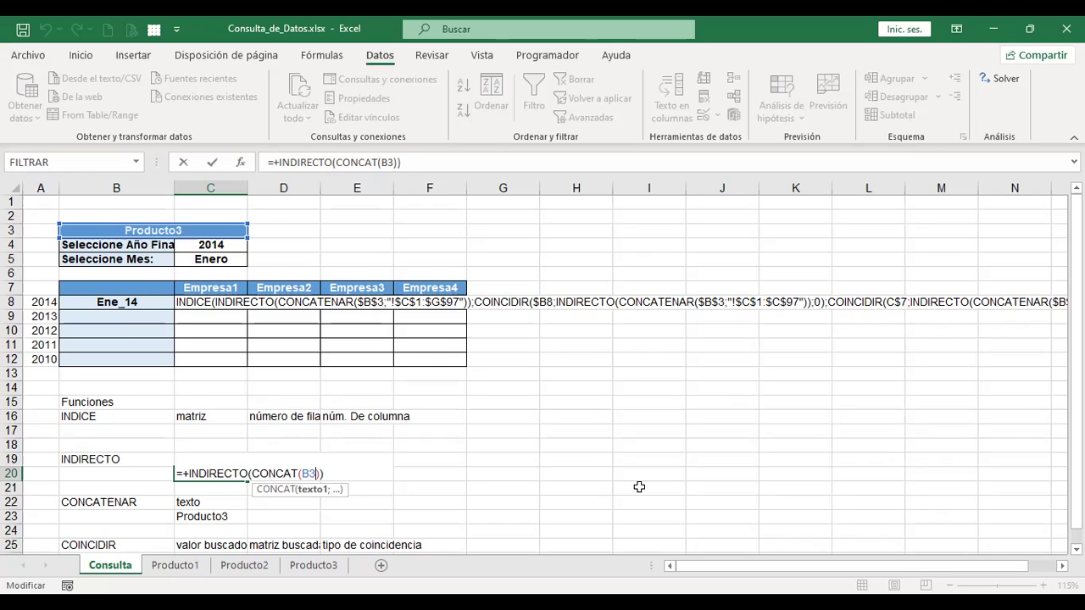
type(";\"!")
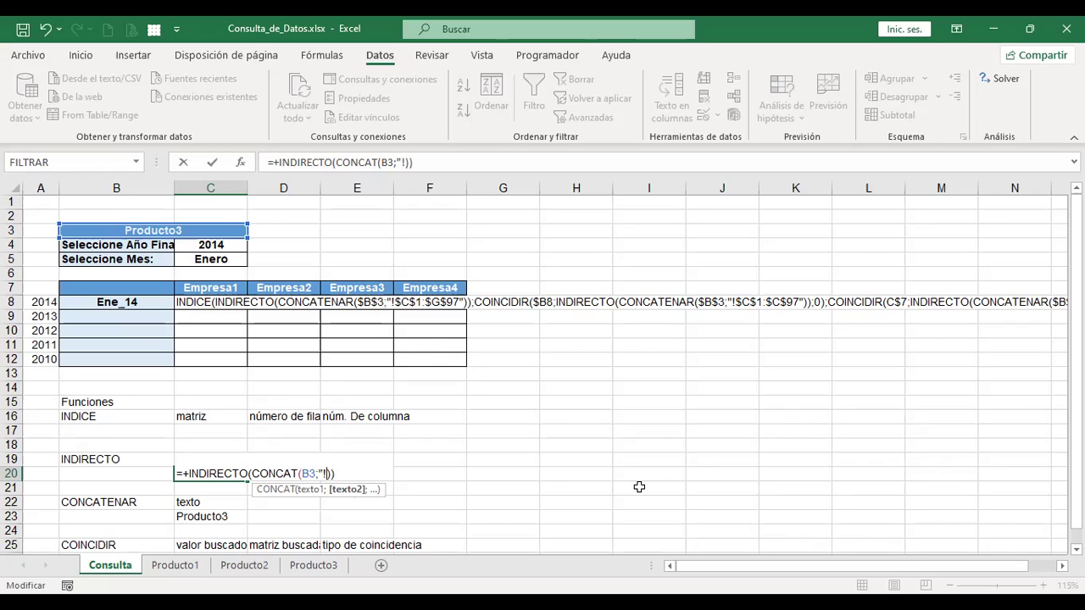
type("$")
key("BackSpace")
key("Return")
type("referencia")
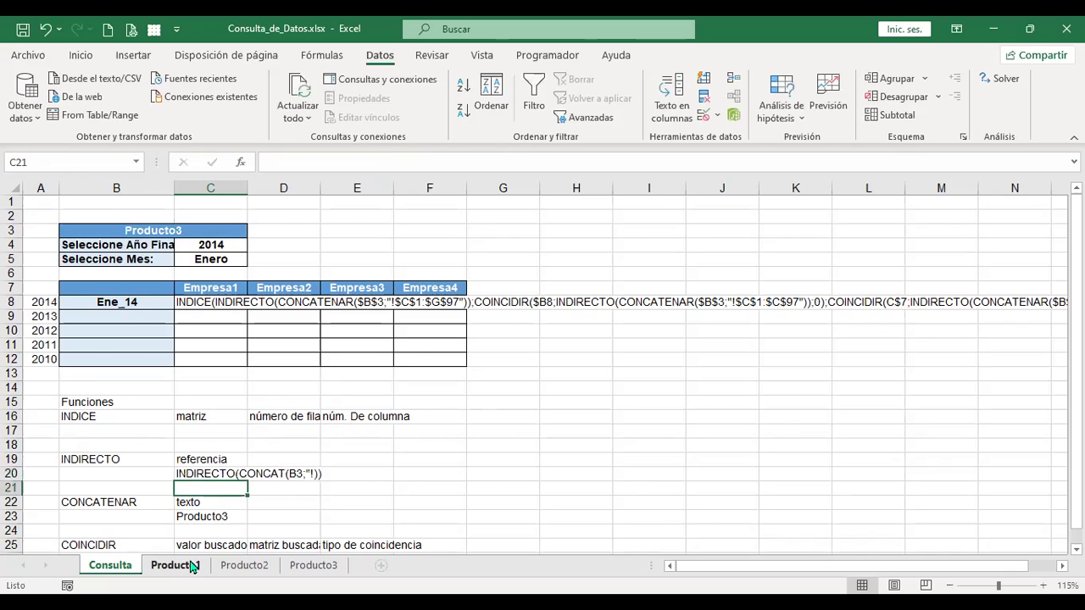
left_click(183, 565)
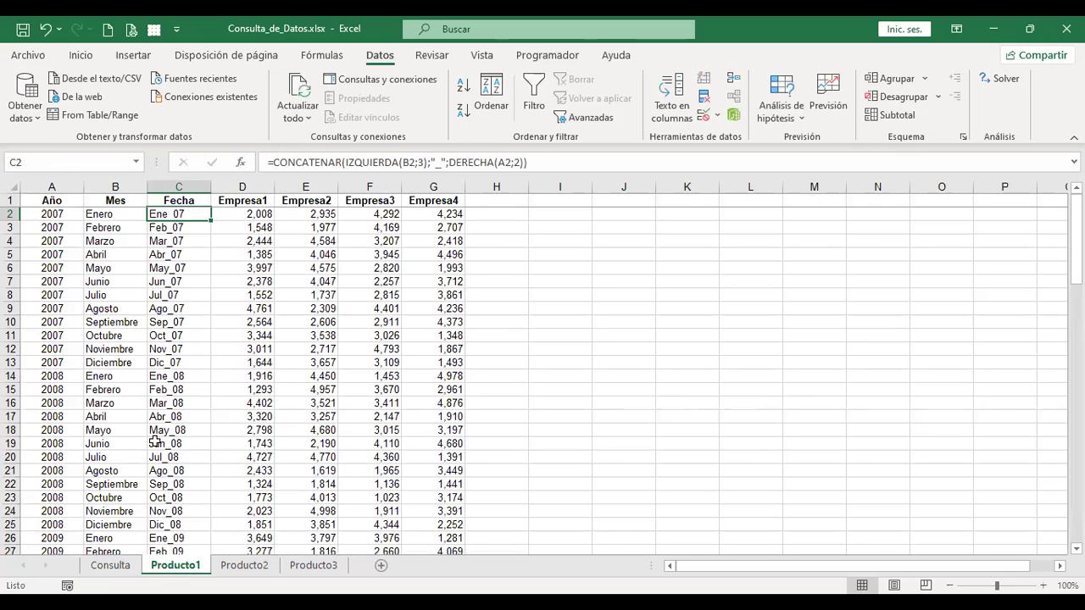
left_click(111, 572)
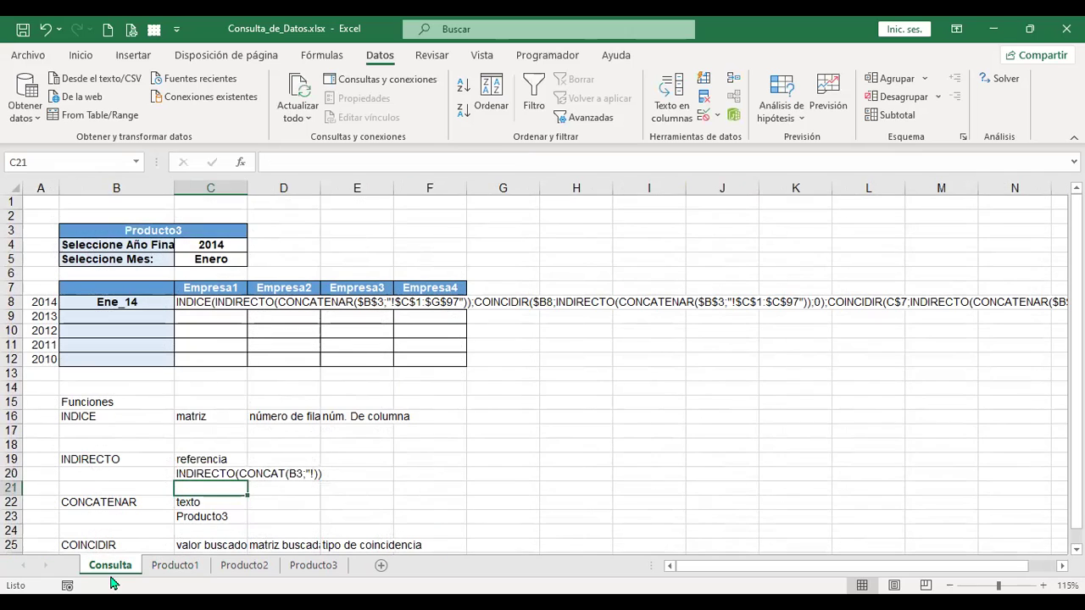
left_click(187, 566)
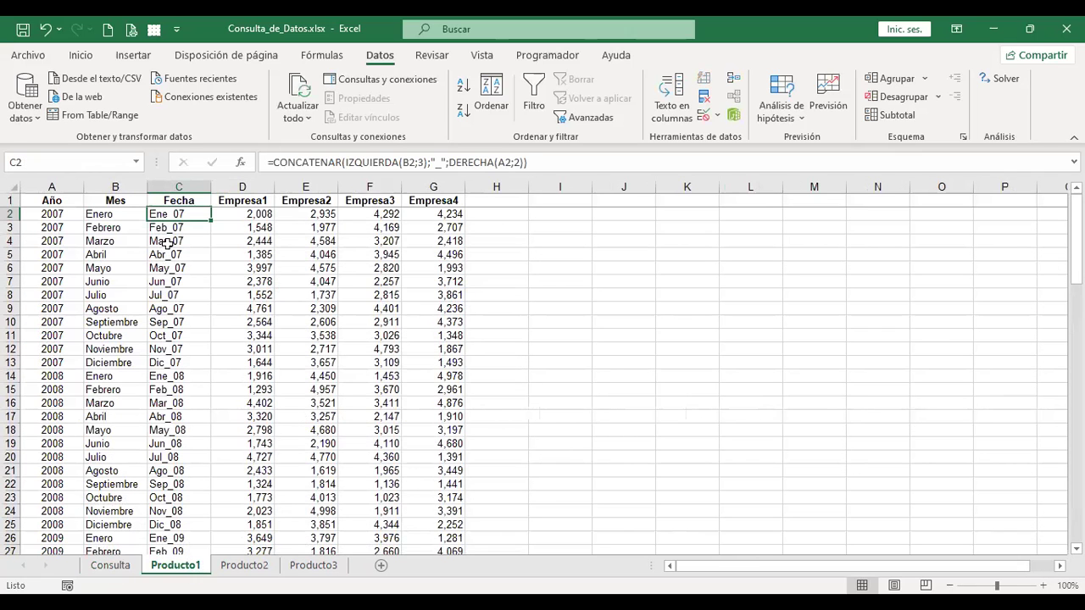
left_click(62, 181)
left_click(110, 186)
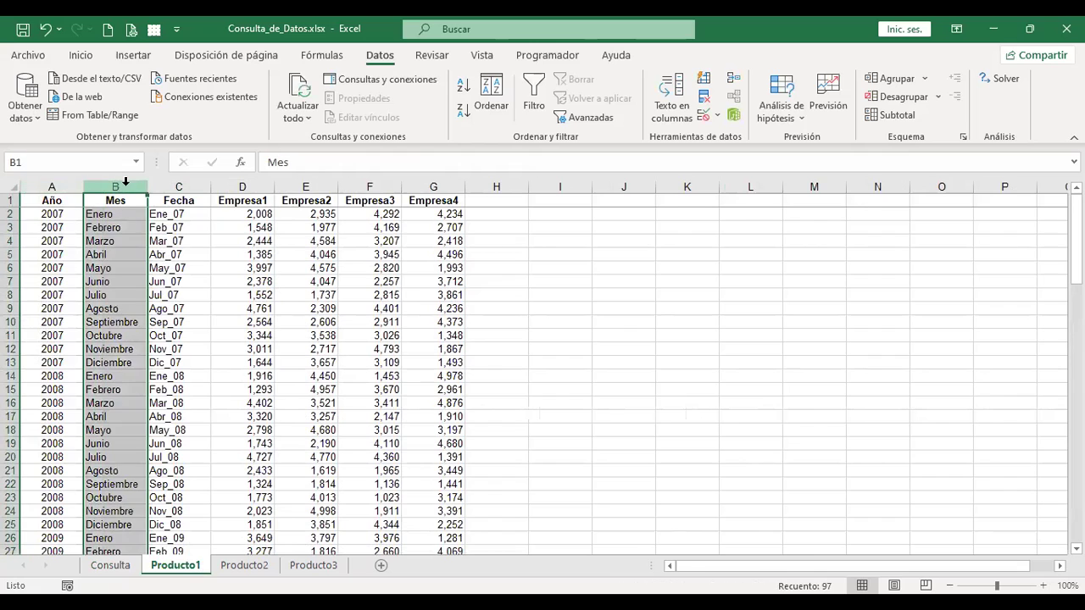
left_click(186, 214)
left_click(176, 200)
key("ctrl+shift+Down")
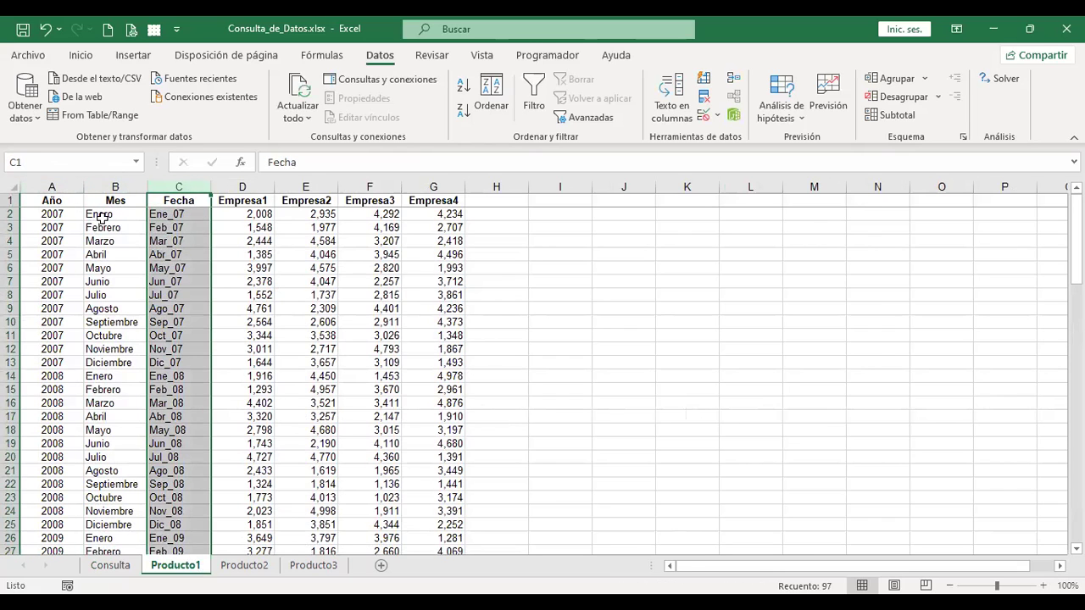
left_click(167, 215)
left_click(176, 198)
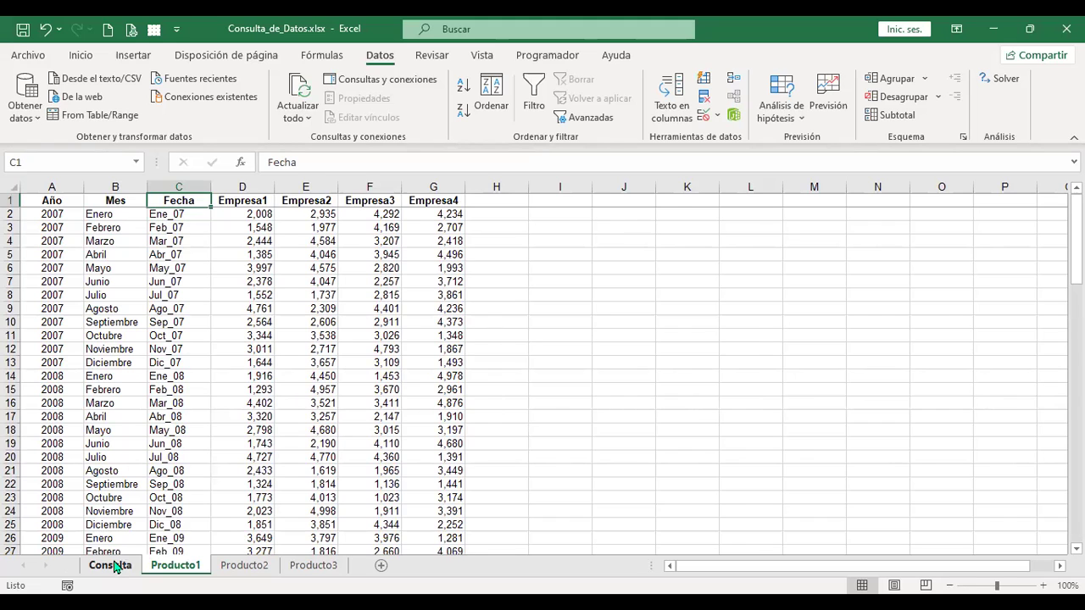
left_click(110, 565)
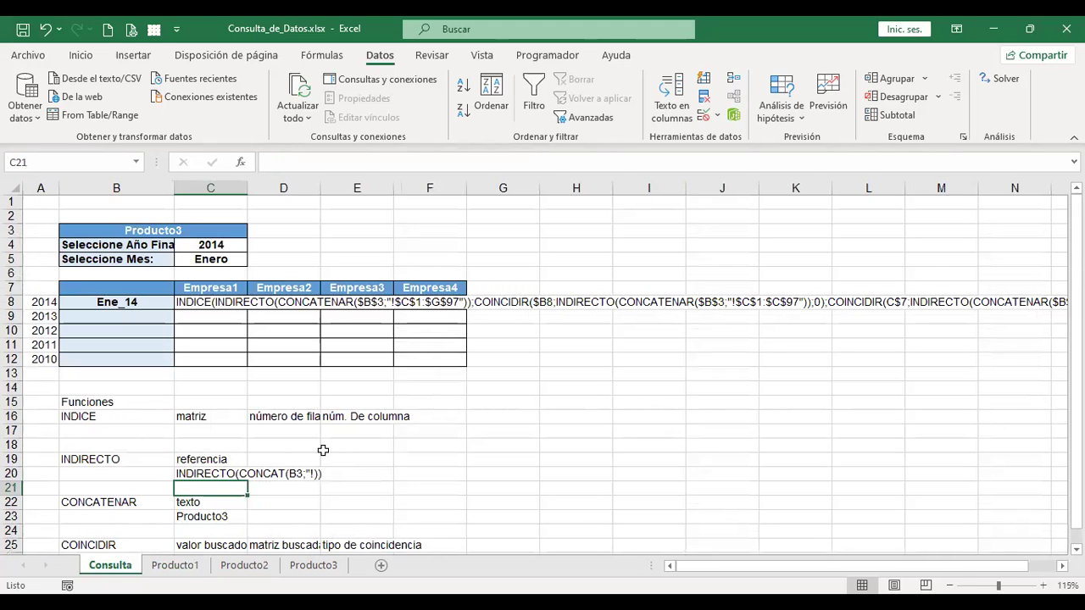
left_click(180, 566)
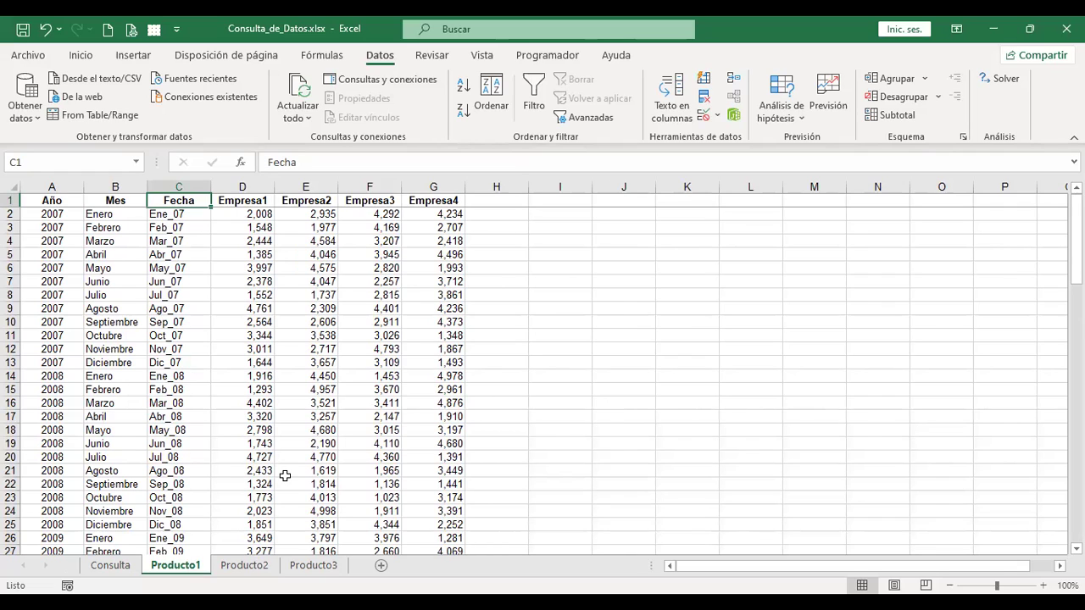
key("ctrl+shift+Down")
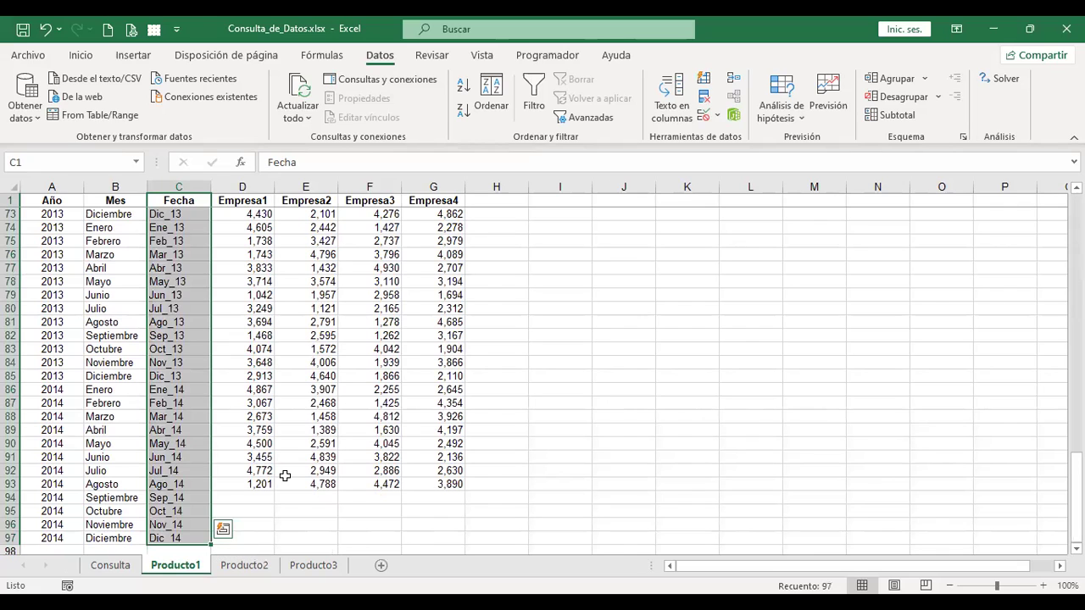
key("ctrl+shift+Right")
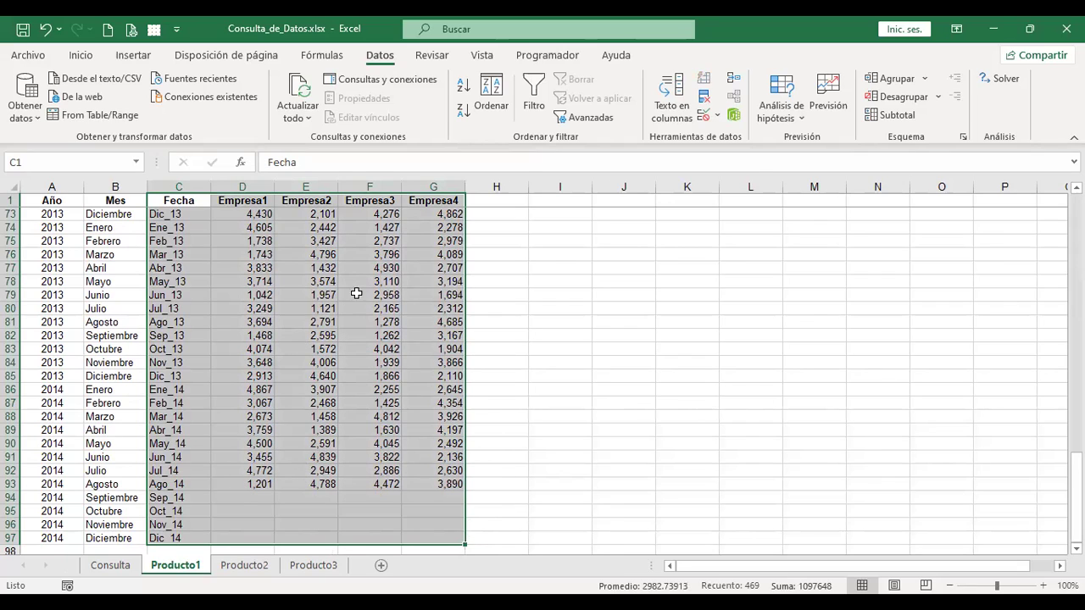
left_click(112, 565)
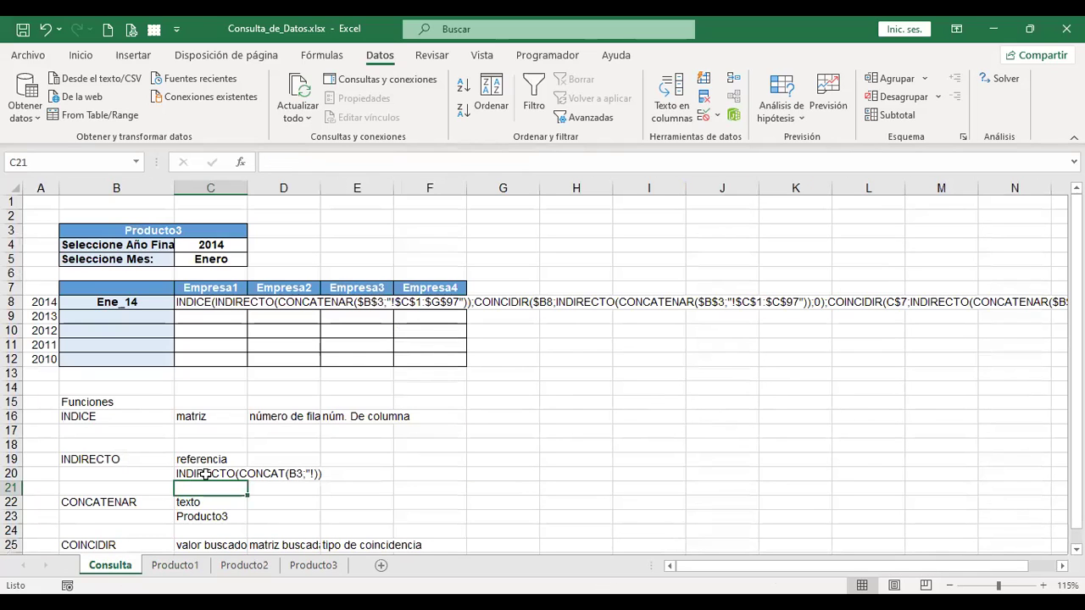
Prefix C20 with + and add c1:g97" after the ! inside CONCAT
left_click(206, 472)
key("F2")
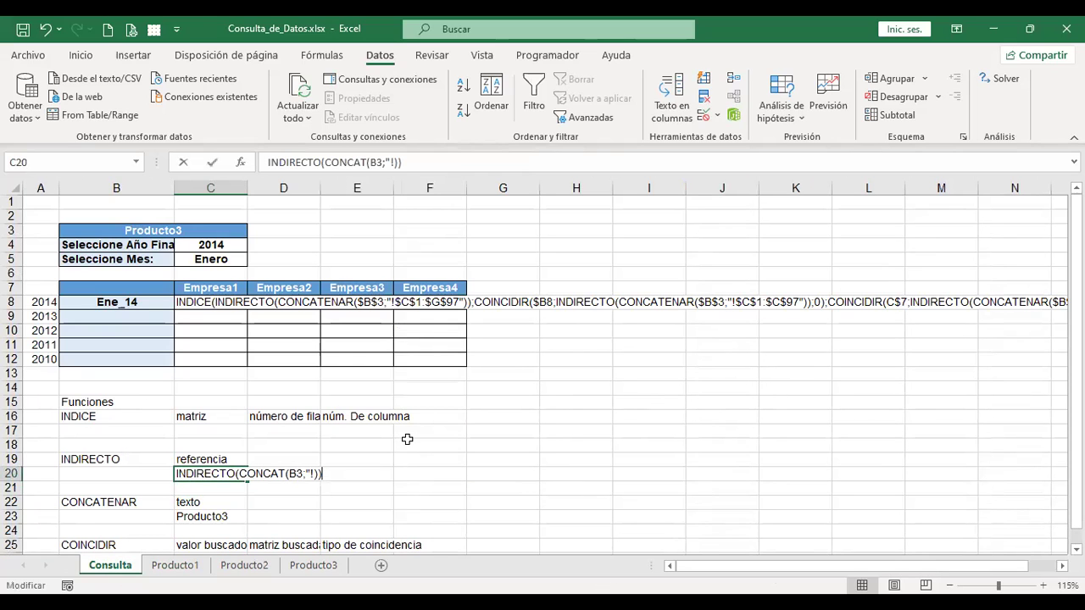
type("+")
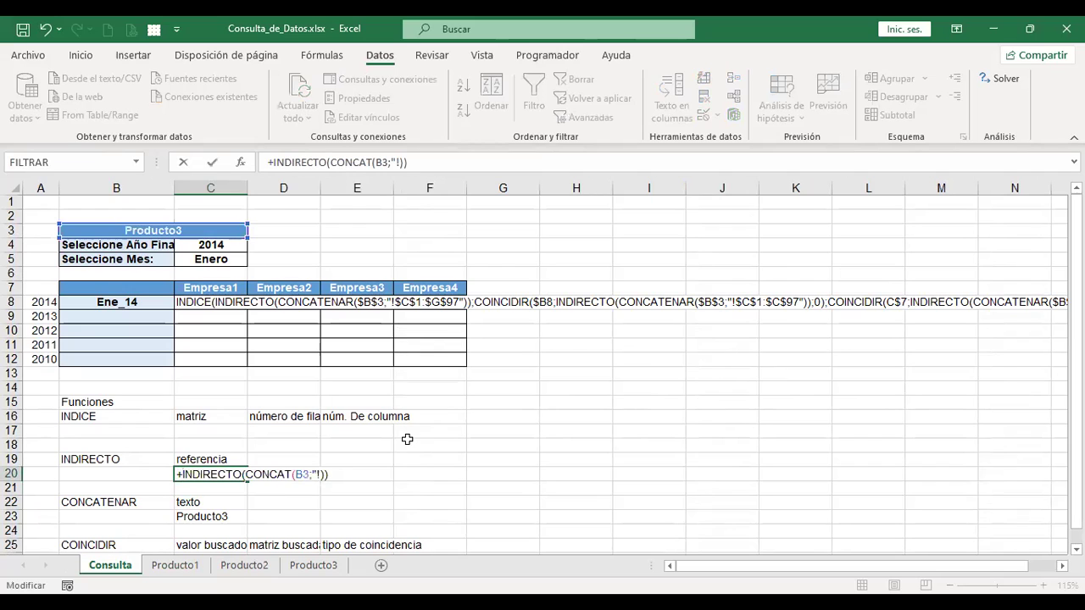
left_click(320, 475)
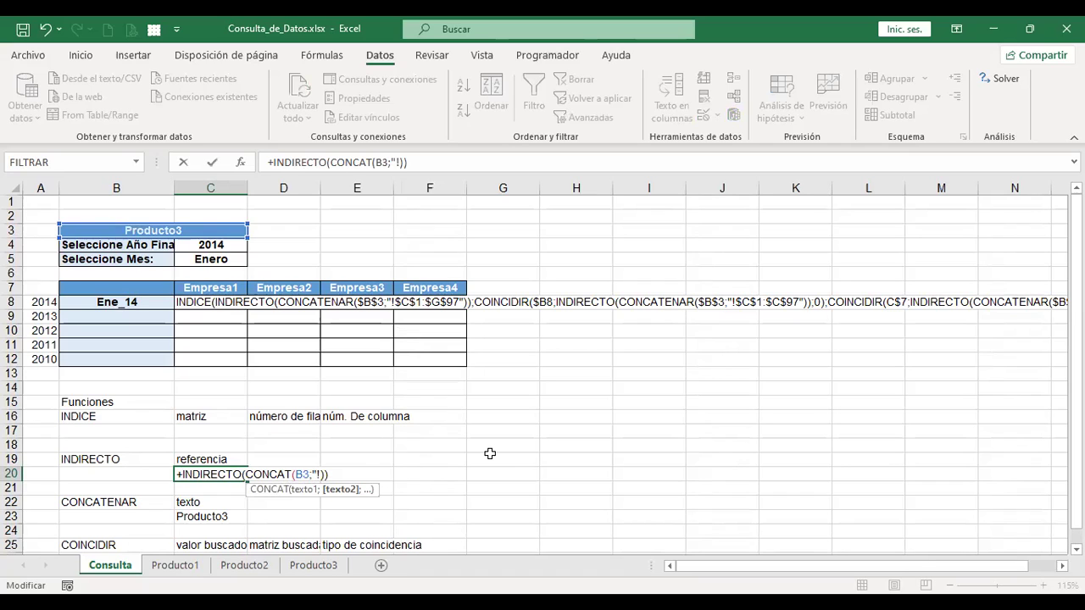
type("c1")
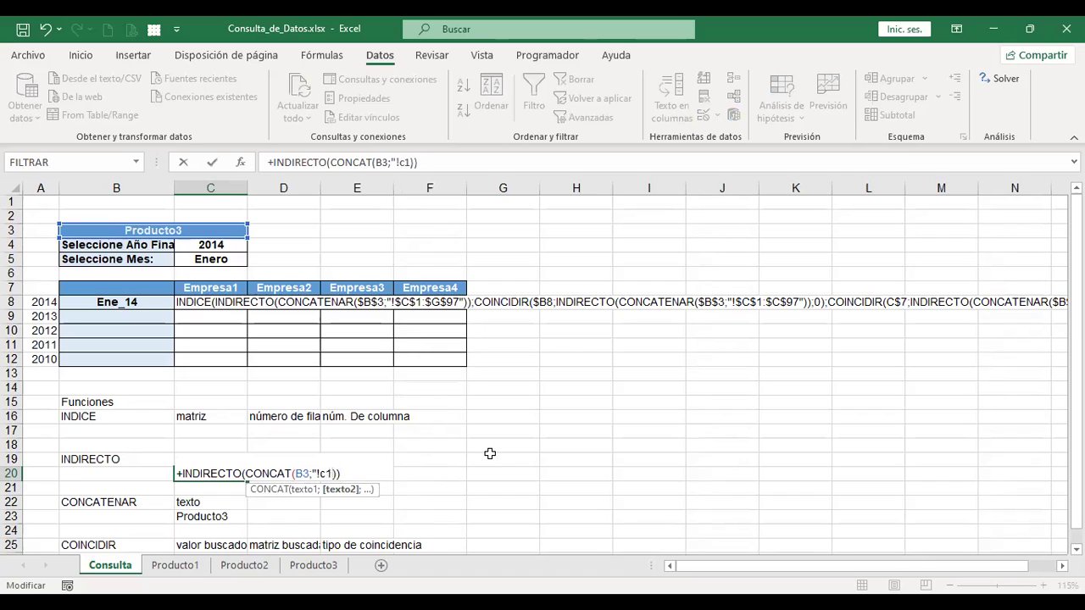
type(":g97")
type("\"")
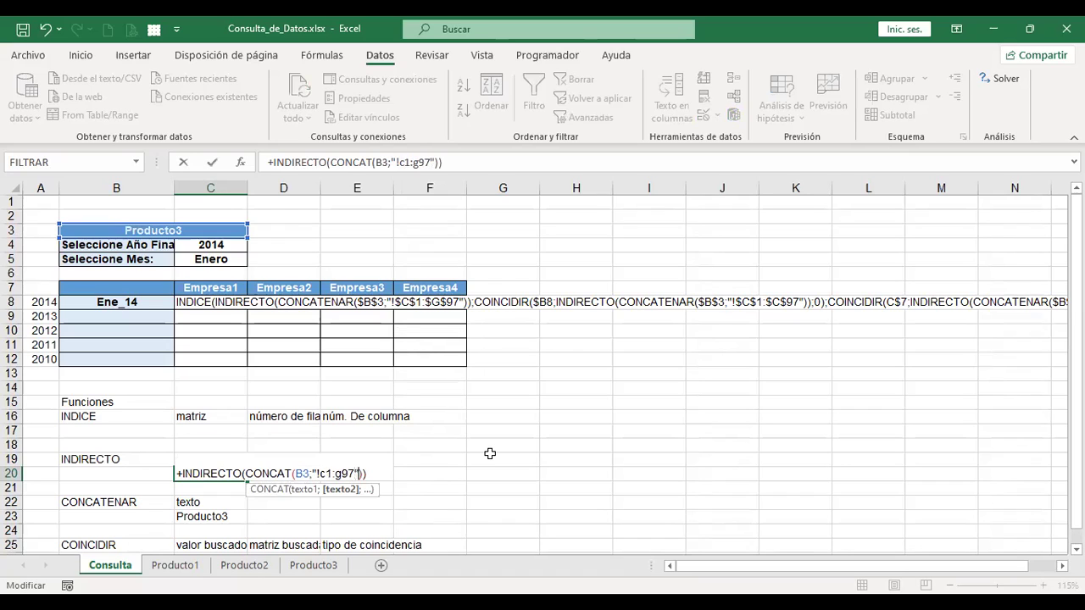
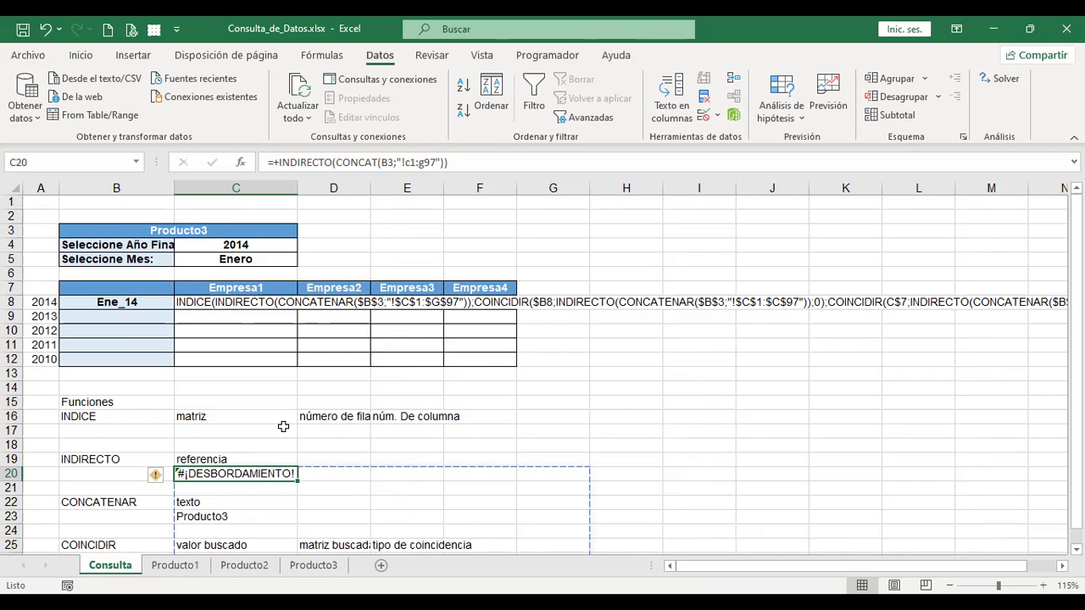
Review and recommit the INDIRECTO formula in C20 without changes
key("F2")
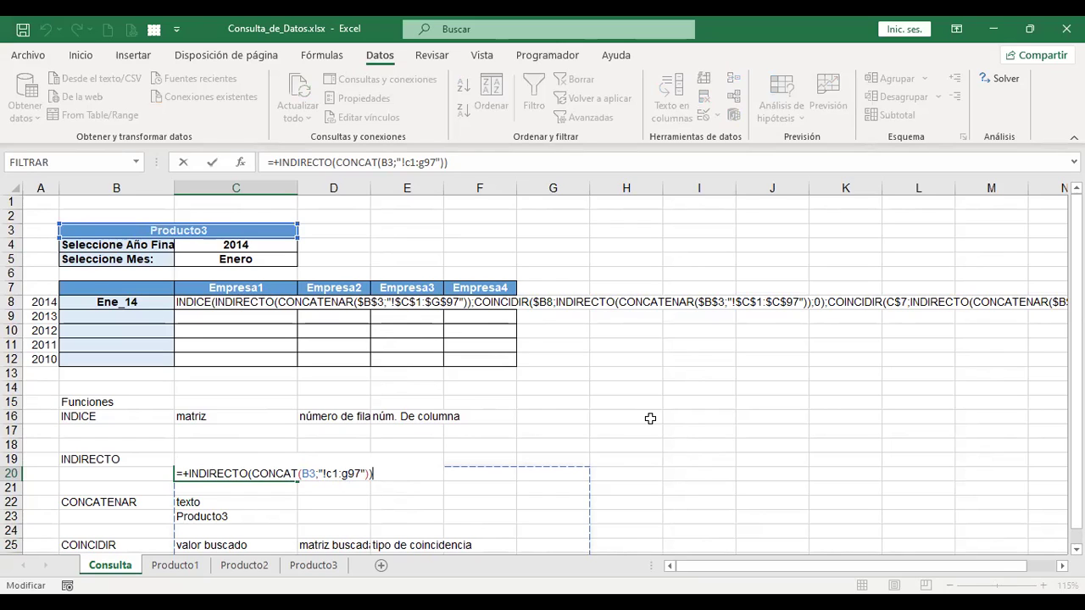
key("Return")
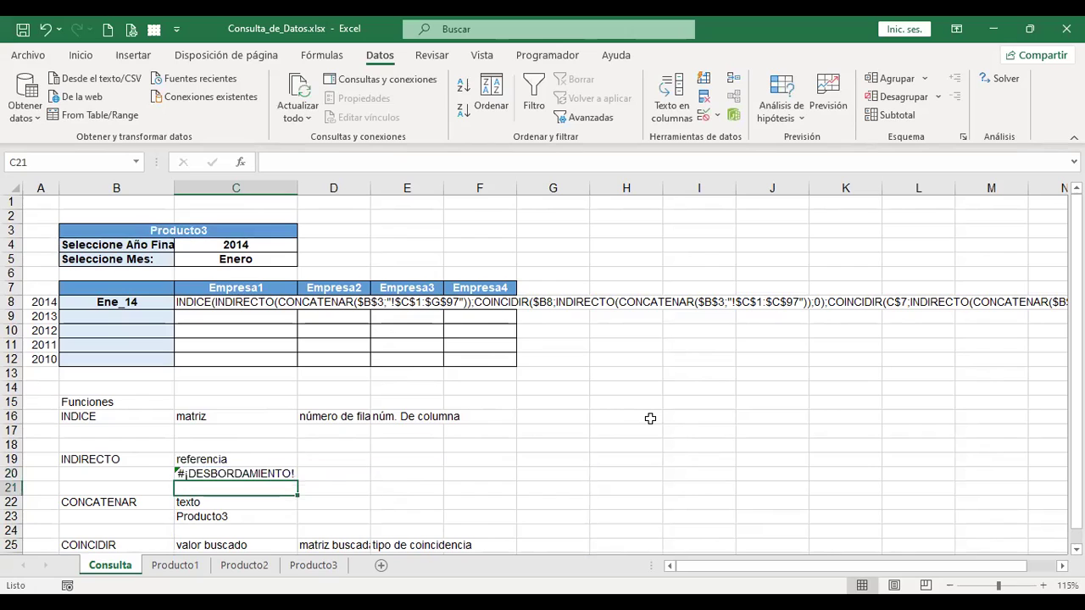
key("Down")
key("Down")
key("Down")
key("Down")
key("Up")
key("Up")
key("Up")
key("Up")
key("F2")
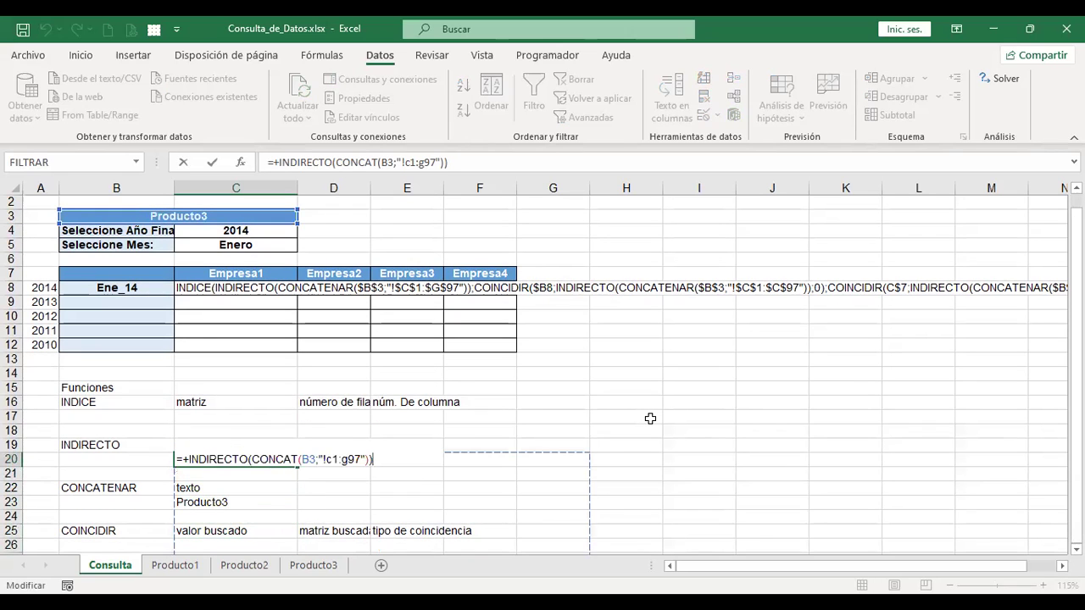
key("Escape")
key("Up")
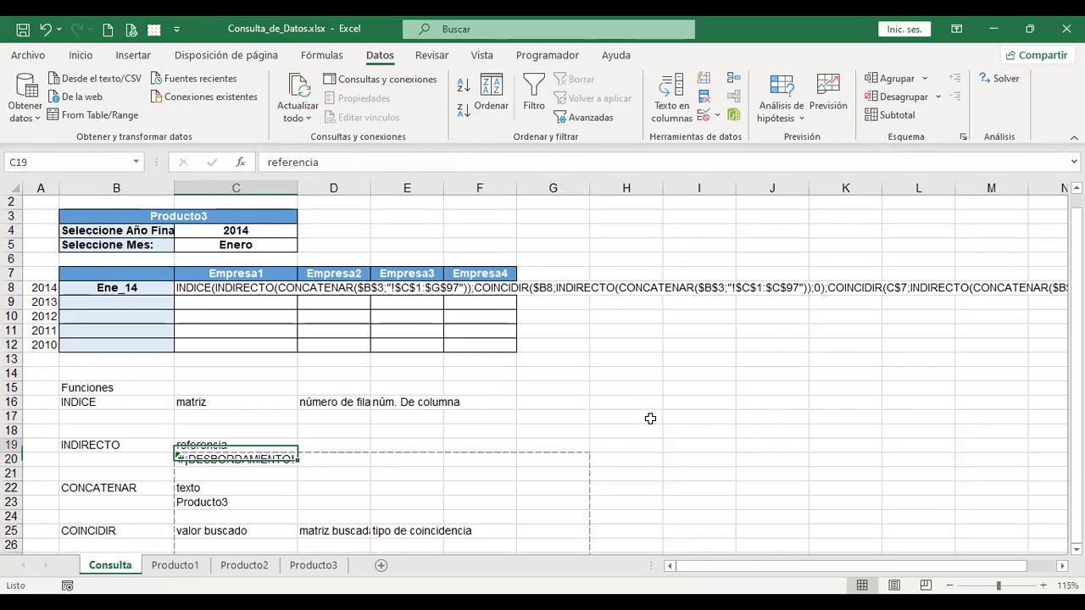
key("Down")
key("F2")
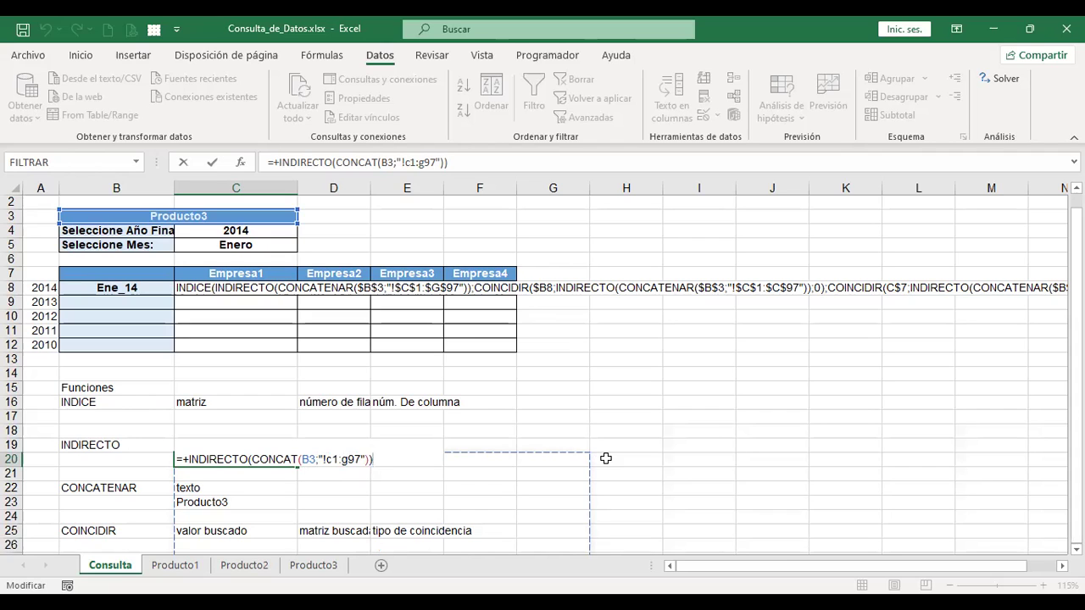
key("Return")
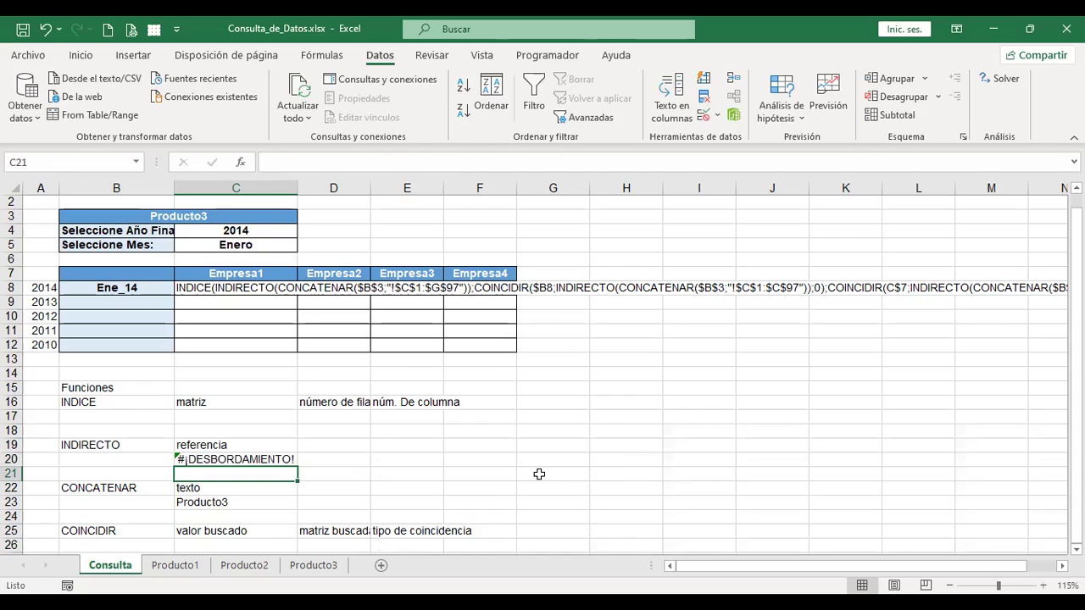
Enter =+COINCIDIR(B8;Producto1!C2:C97;0) in C26 so it returns 85
left_click(213, 541)
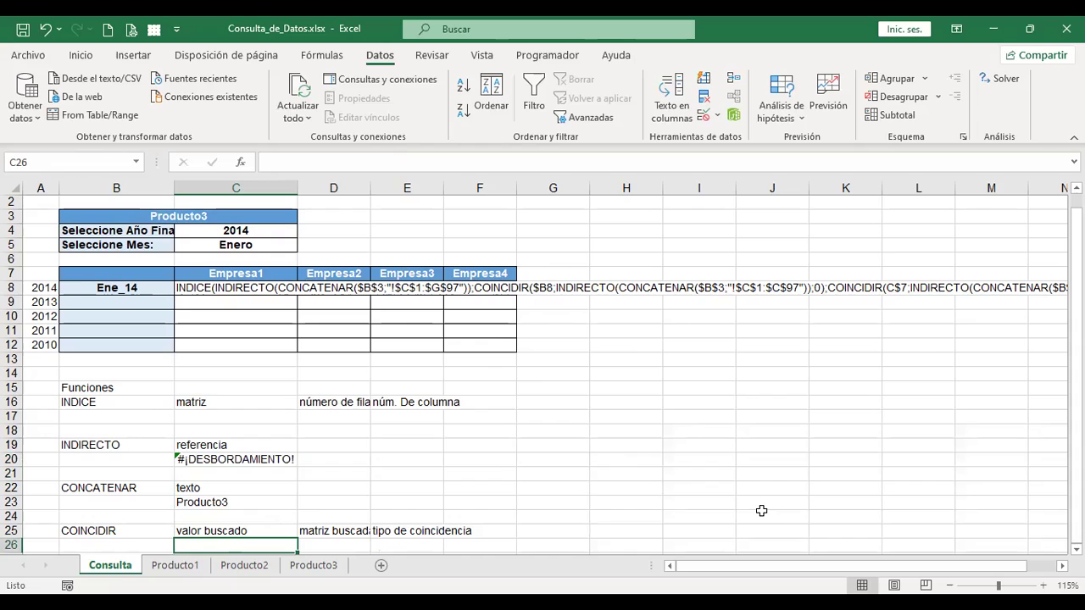
type("+")
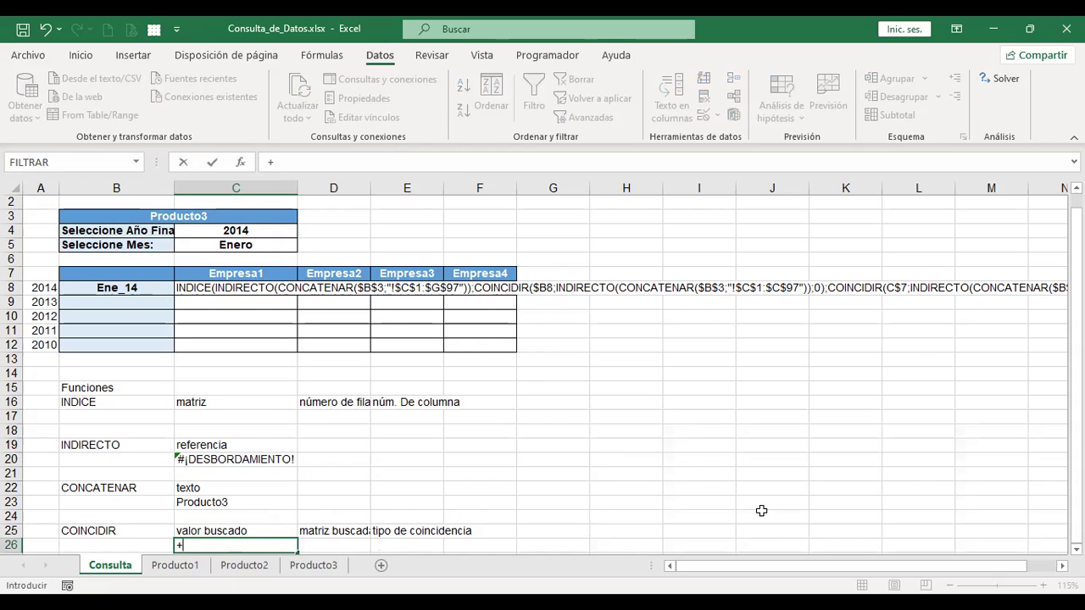
type("coin")
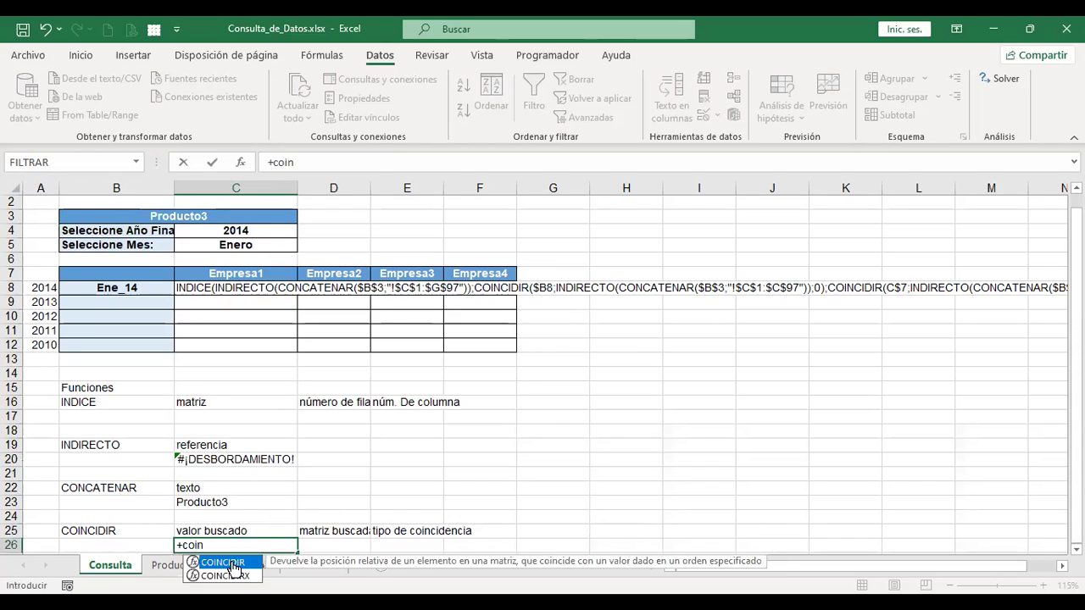
key("Tab")
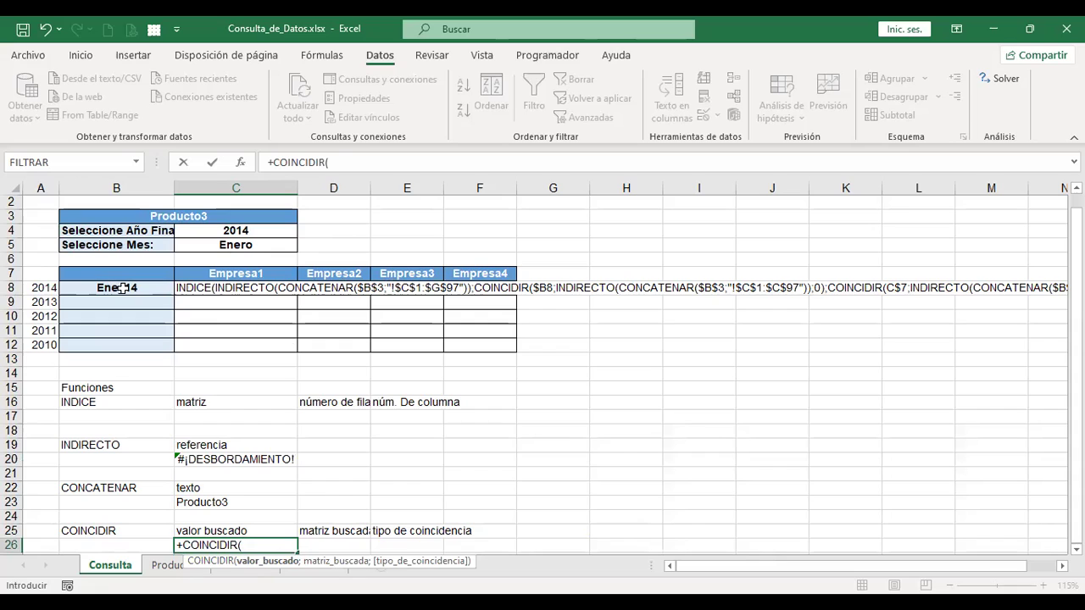
left_click(123, 288)
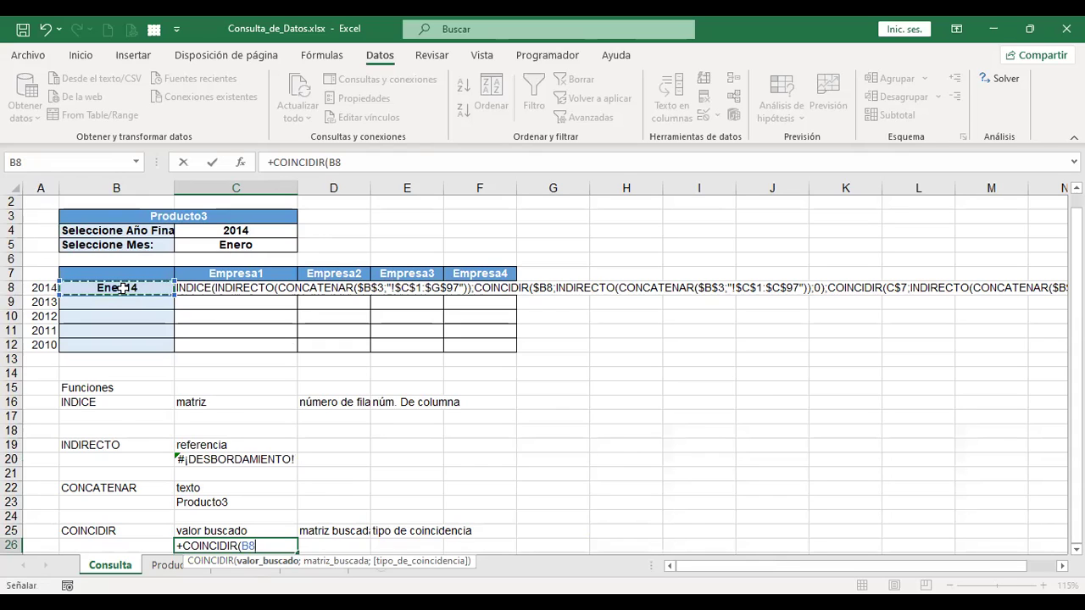
type(";")
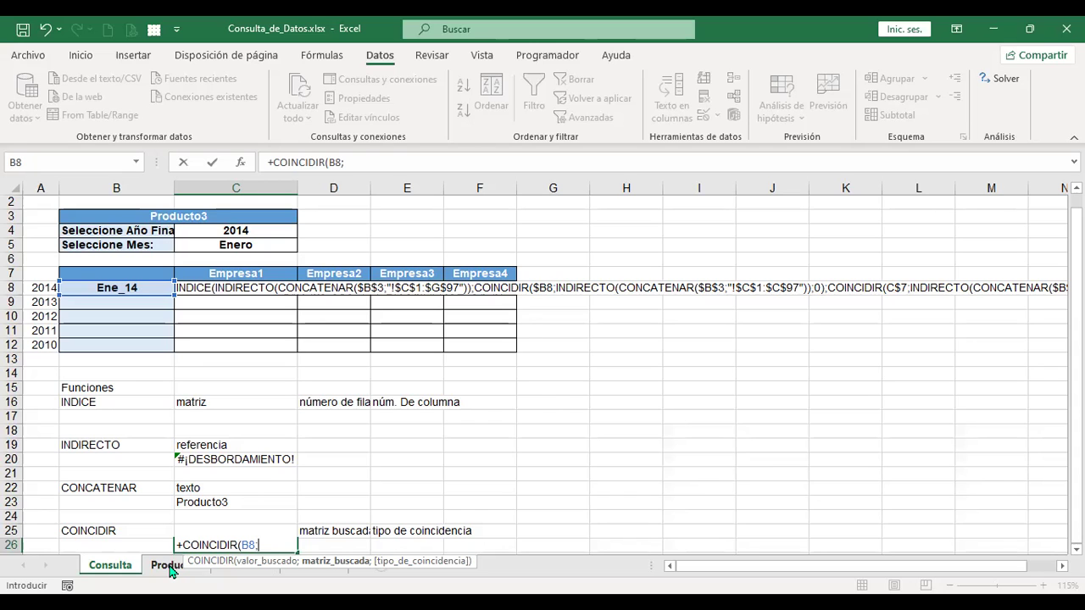
left_click(170, 566)
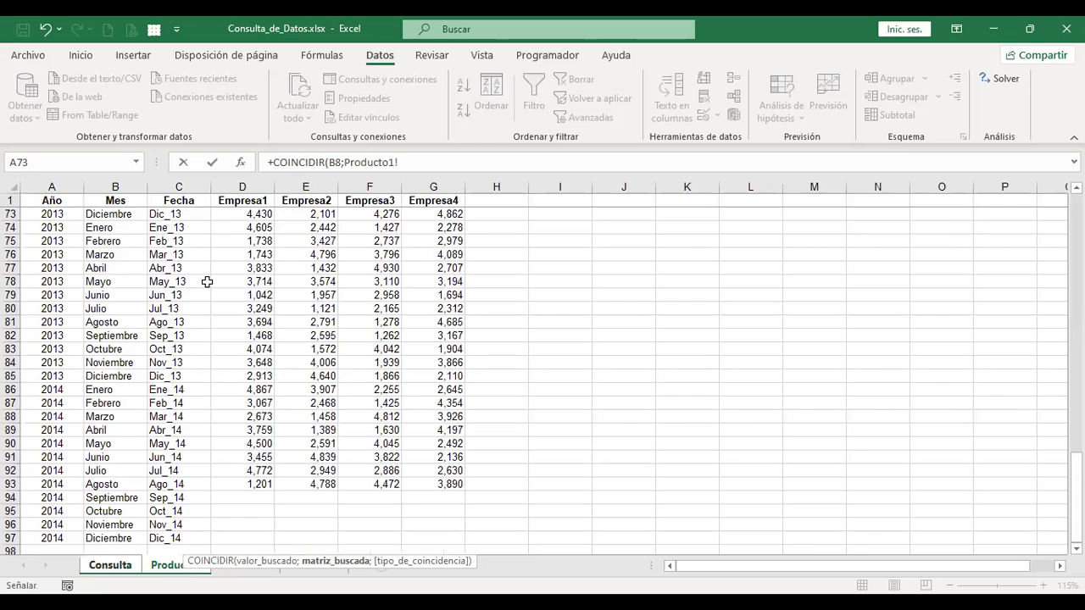
scroll(207, 282, "up", 12)
scroll(206, 282, "up", 12)
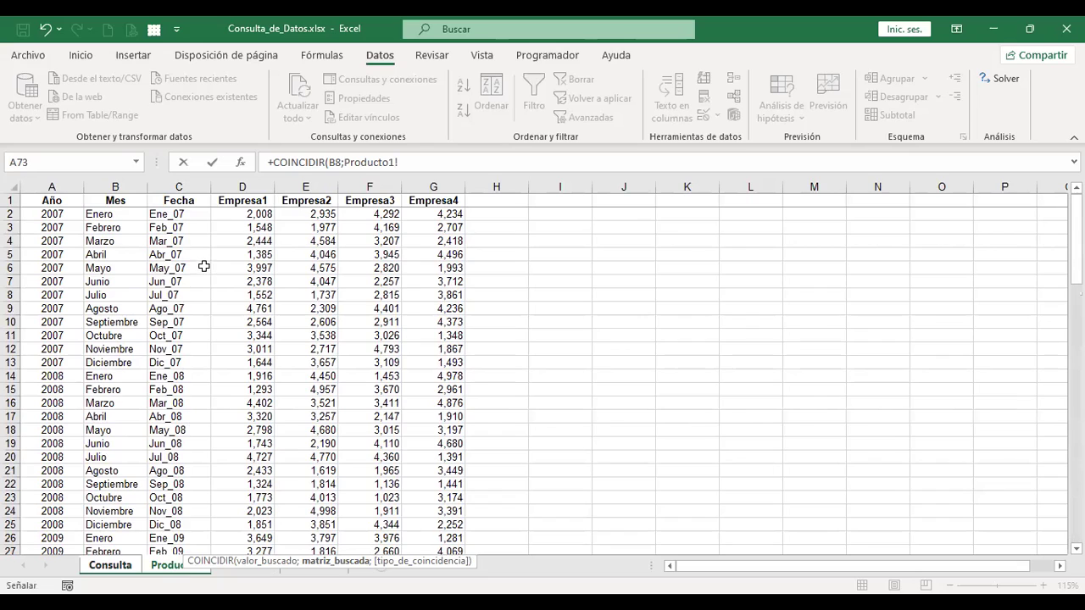
left_click(190, 215)
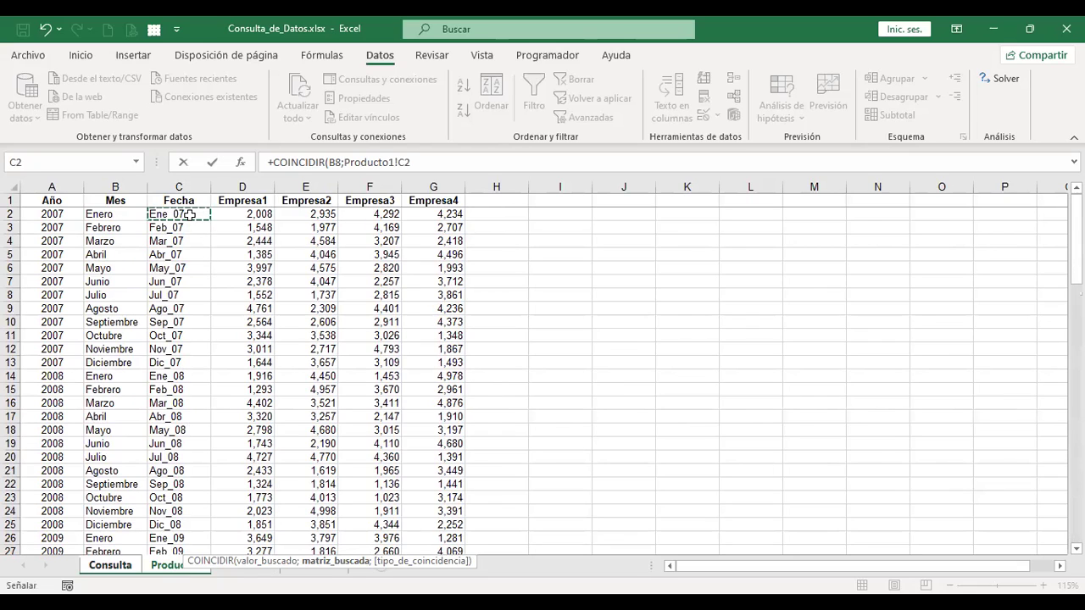
left_click_drag(190, 216, 190, 217)
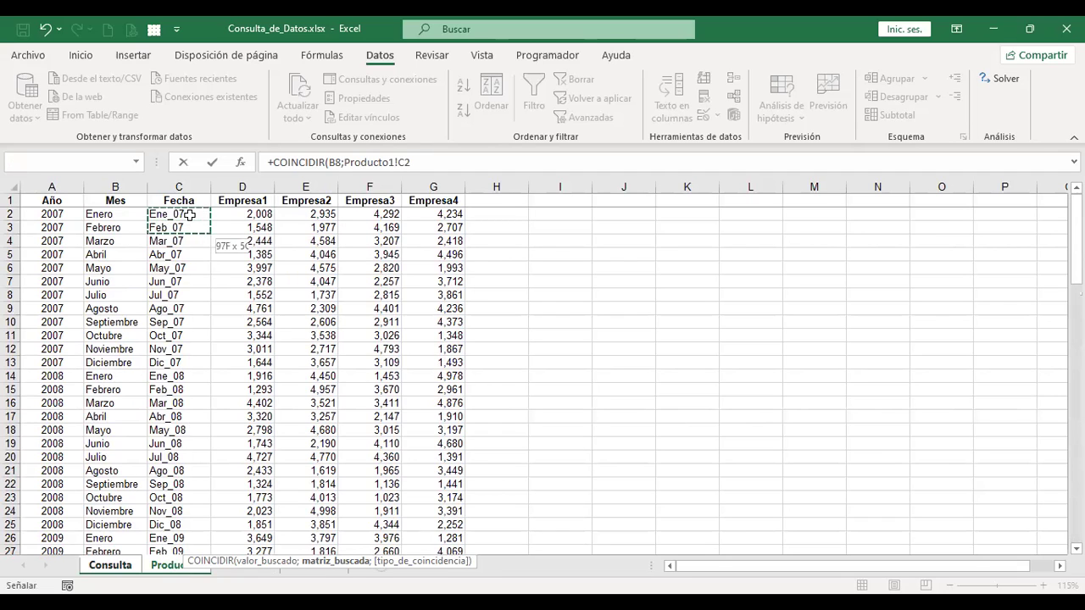
key("ctrl+shift+Down")
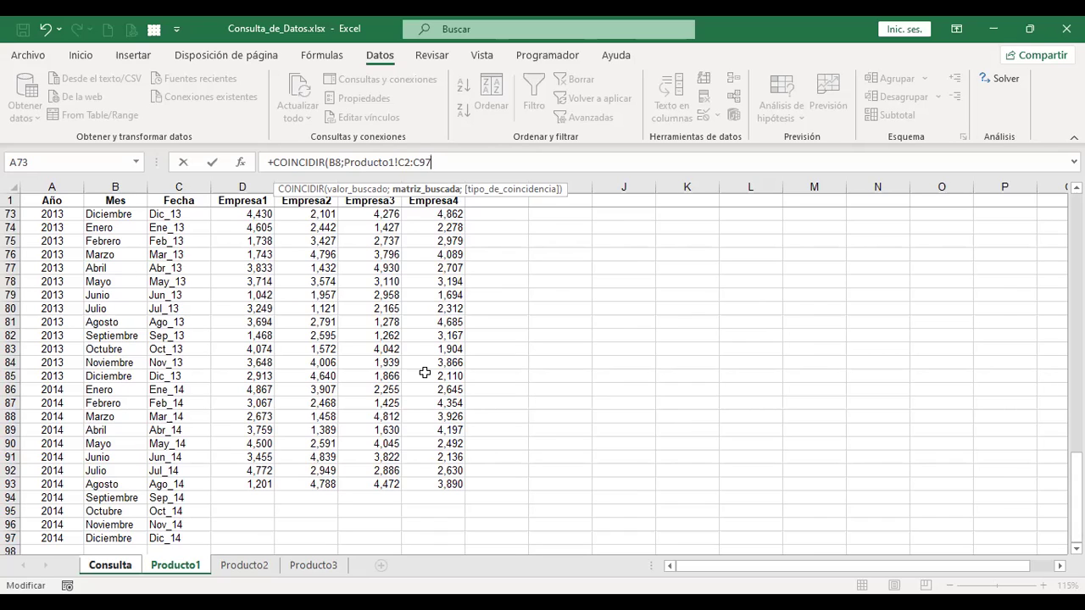
type(";")
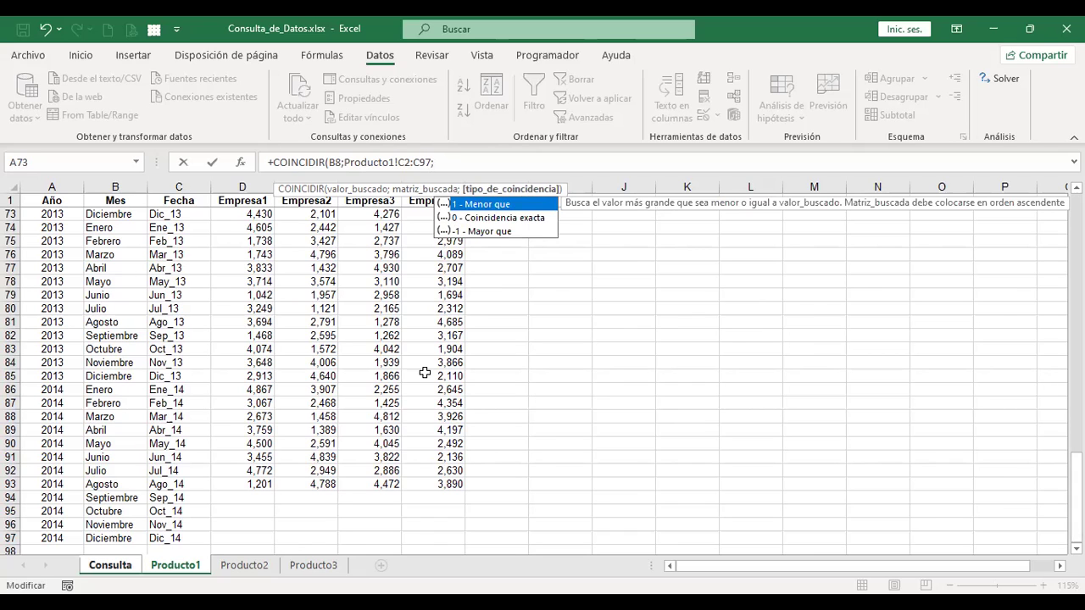
type("0")
key("Return")
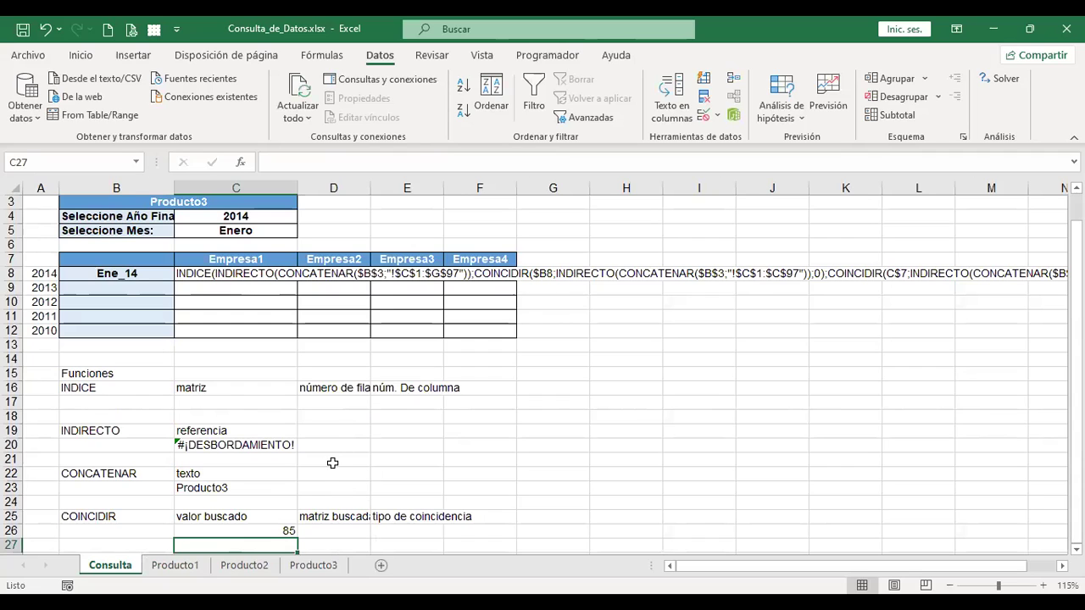
Recheck C26's COINCIDIR formula, leaving it unchanged
left_click(257, 531)
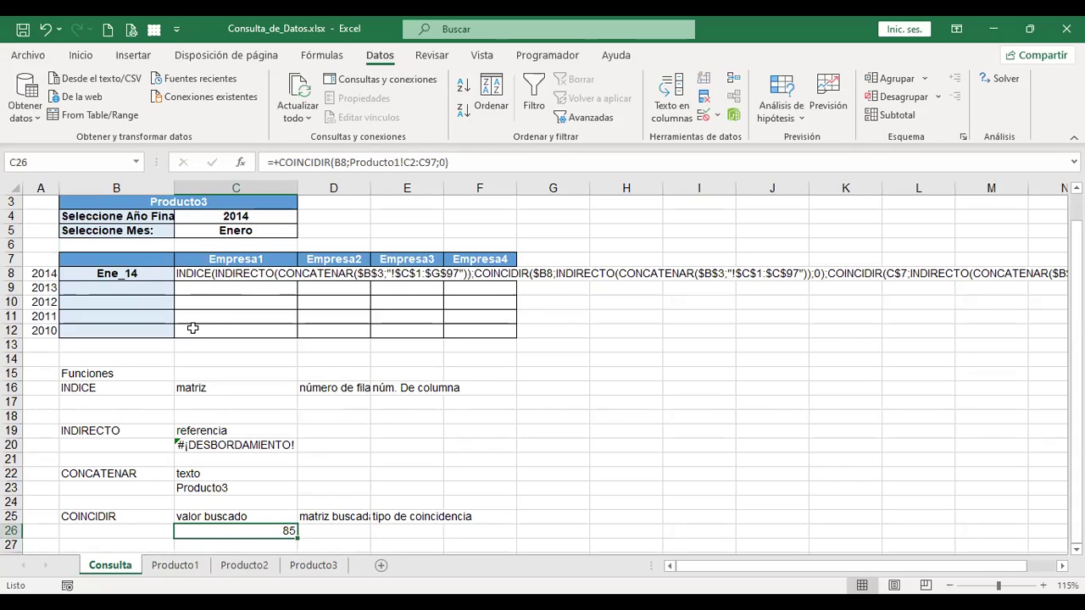
key("F2")
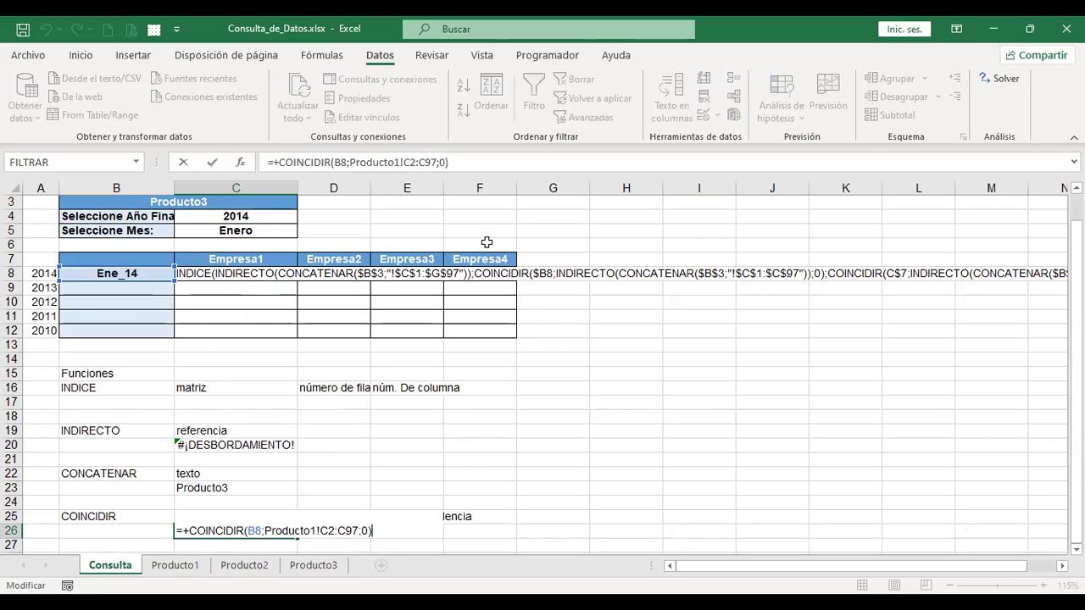
key("Return")
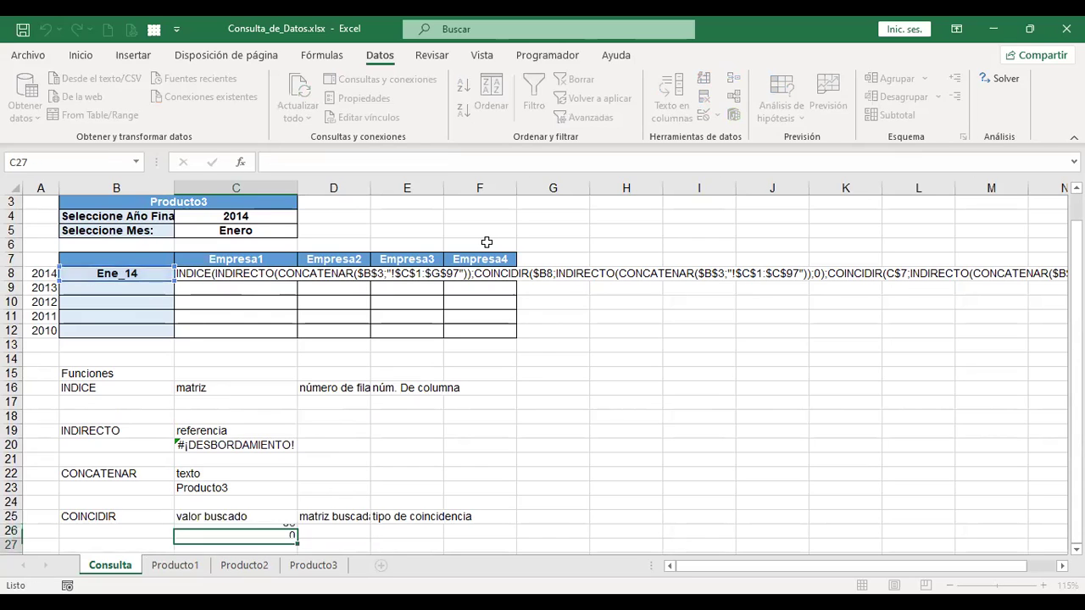
key("Up")
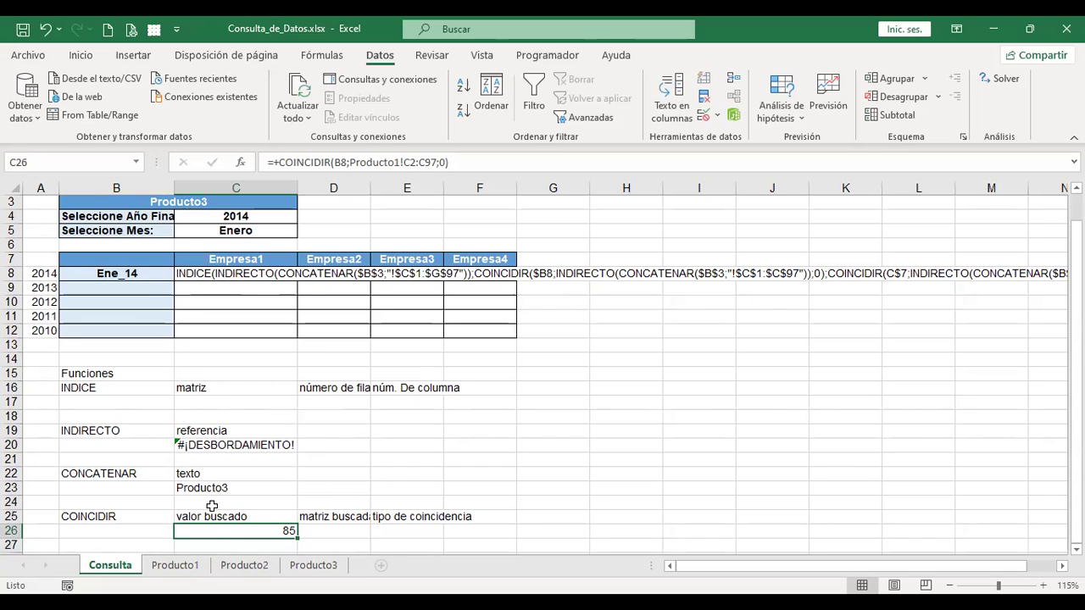
On Producto1, confirm the data starts in row 2 with the Fecha value in C2
left_click(175, 565)
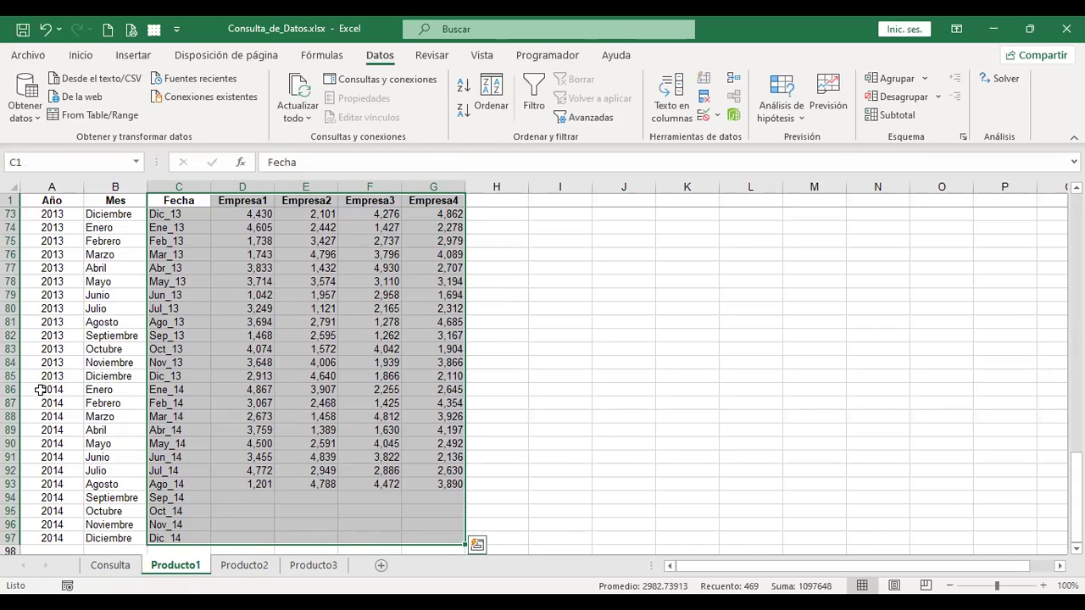
scroll(328, 435, "up", 5)
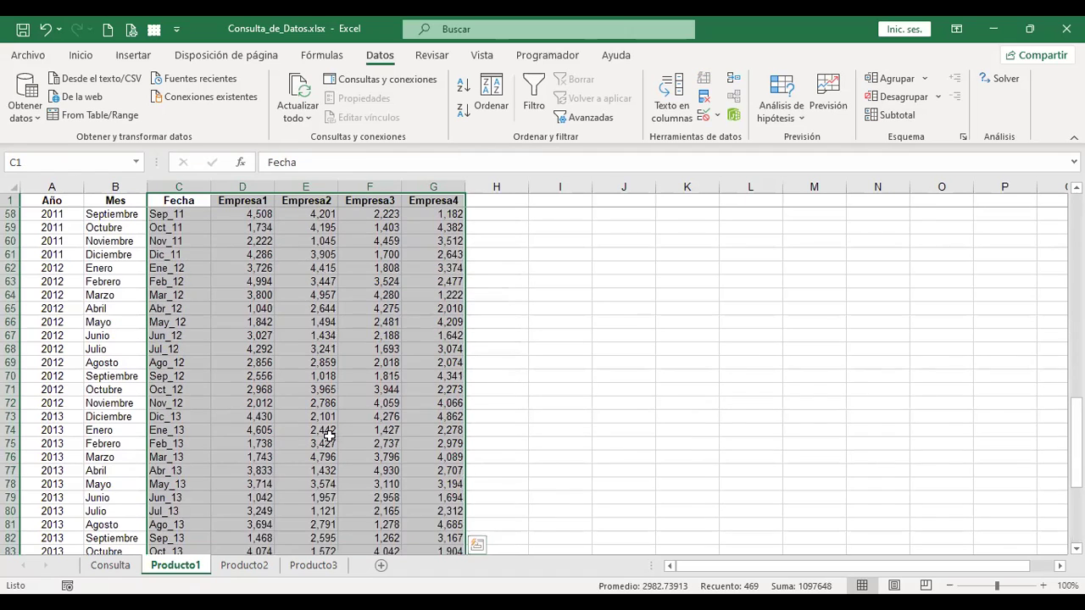
key("ctrl+Home")
left_click(178, 213)
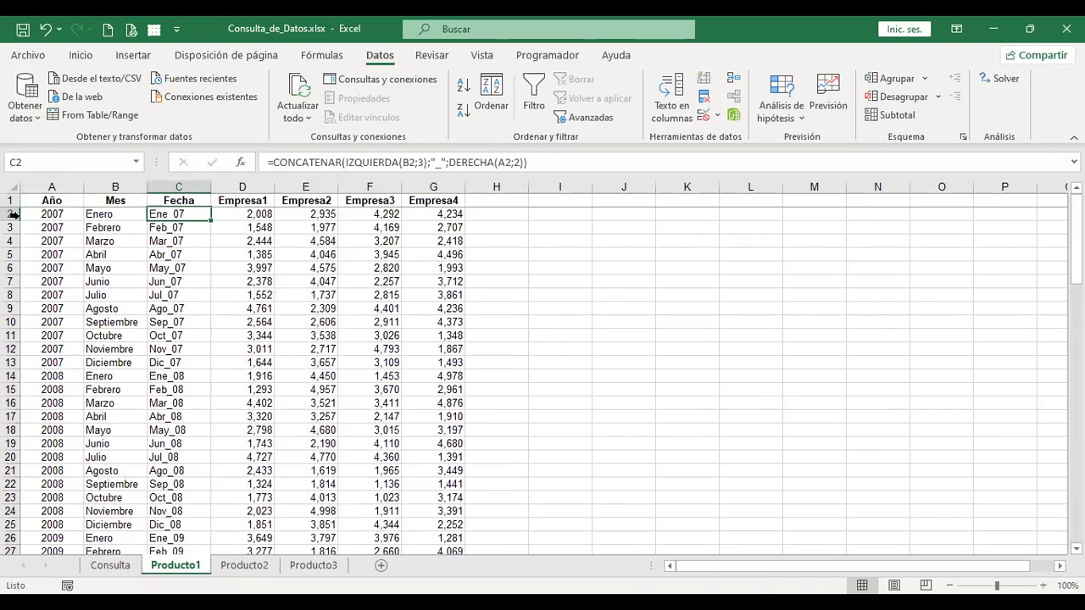
left_click(10, 213)
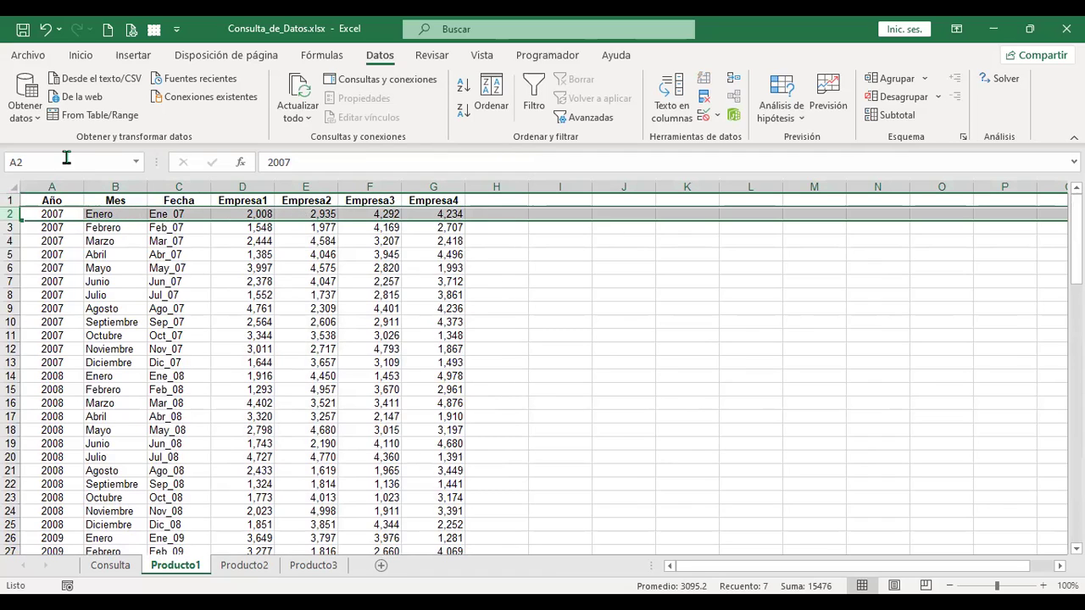
left_click(110, 565)
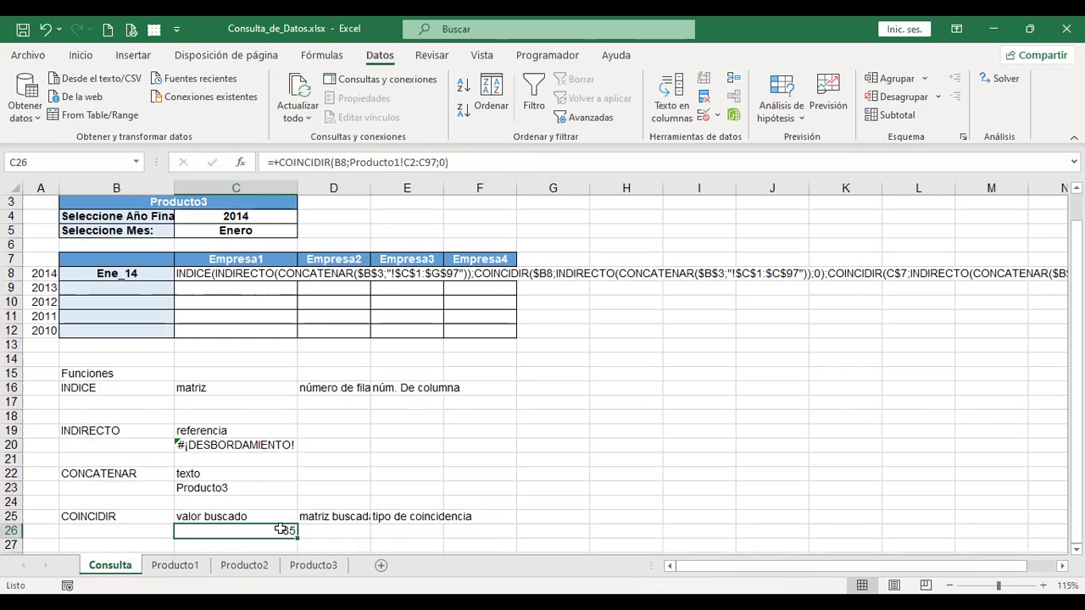
left_click(175, 565)
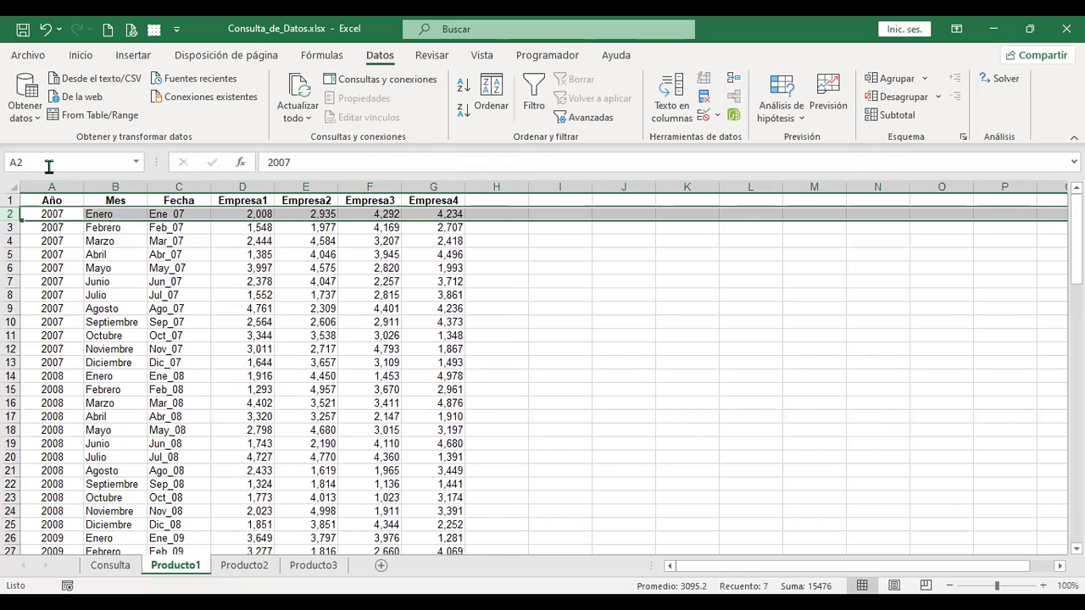
Go to row 86 on Producto1 to confirm the Ene_14 record, then return to Consulta
left_click(50, 165)
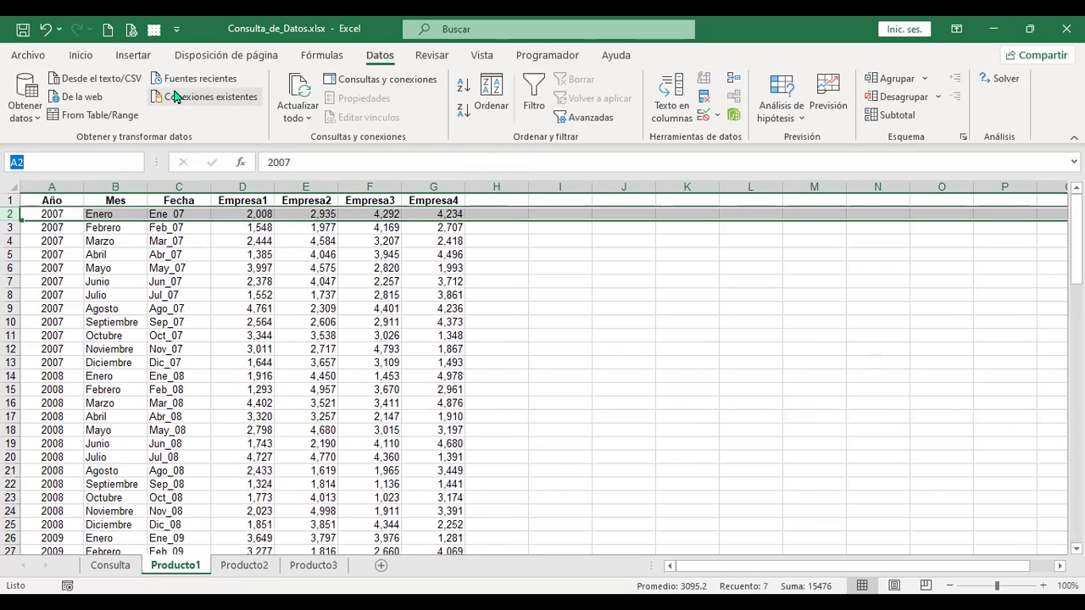
type("a85")
key("Return")
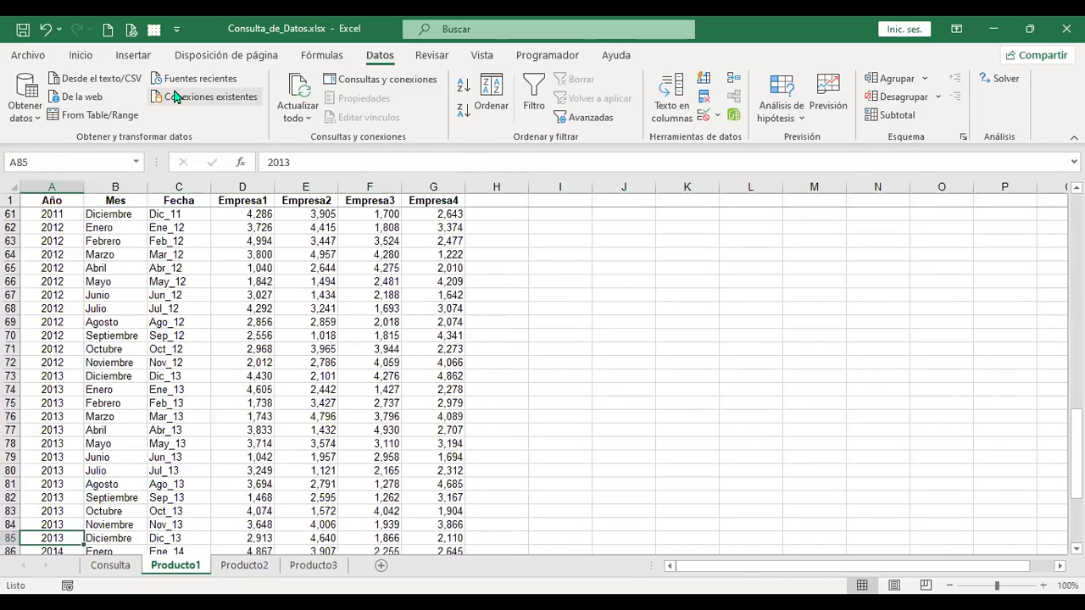
scroll(153, 436, "down", 2)
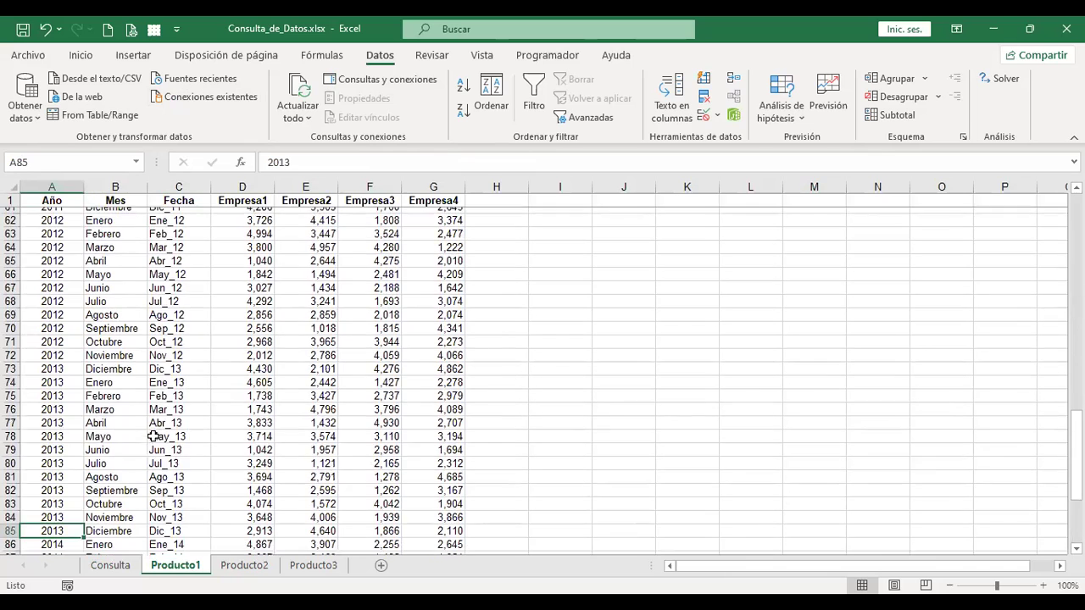
scroll(152, 436, "down", 1)
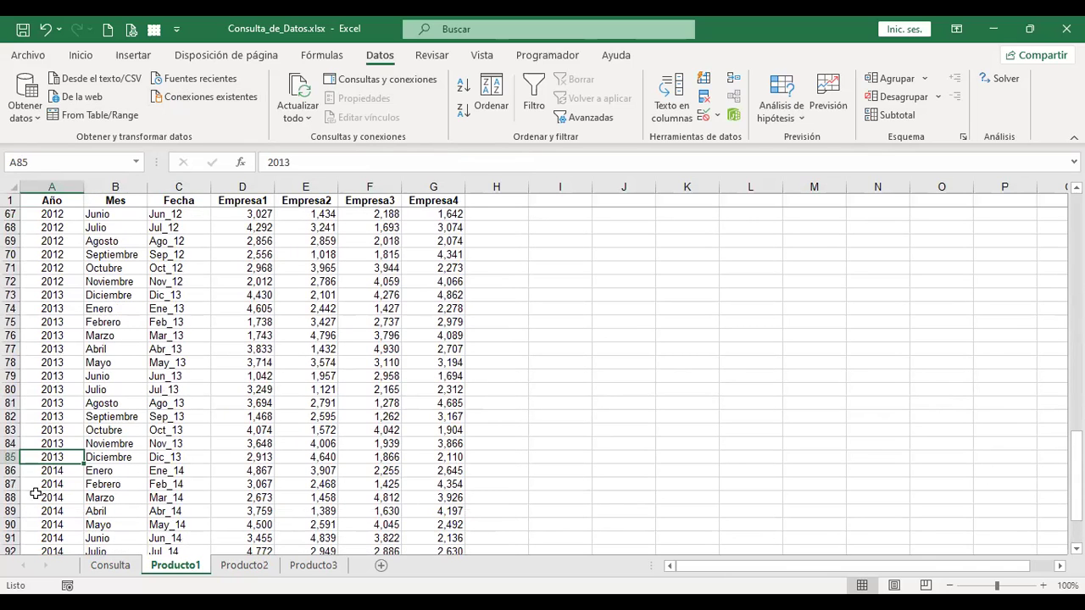
left_click(10, 471)
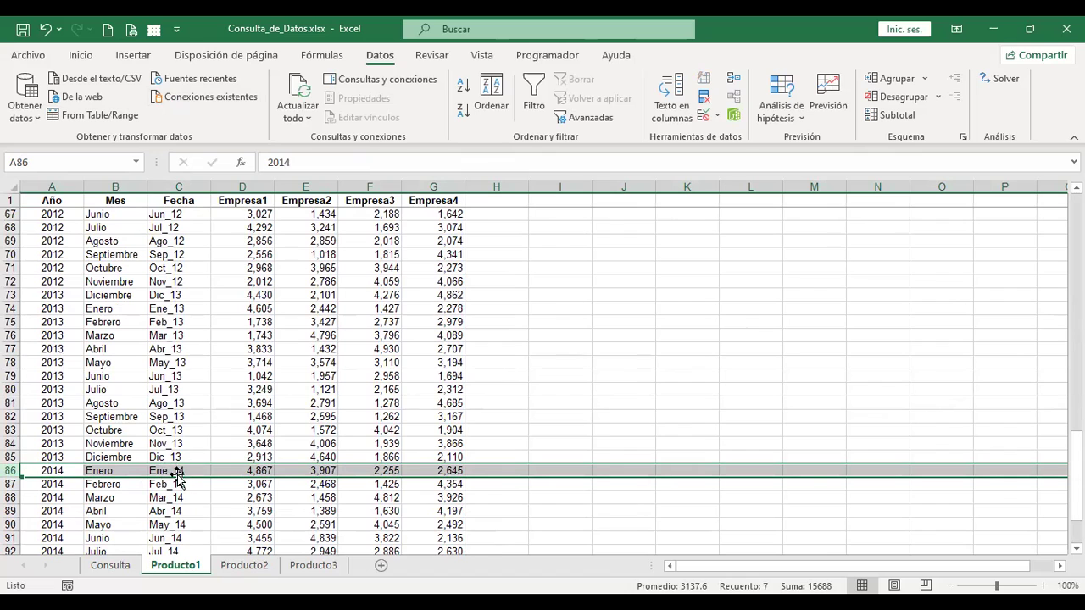
left_click(113, 566)
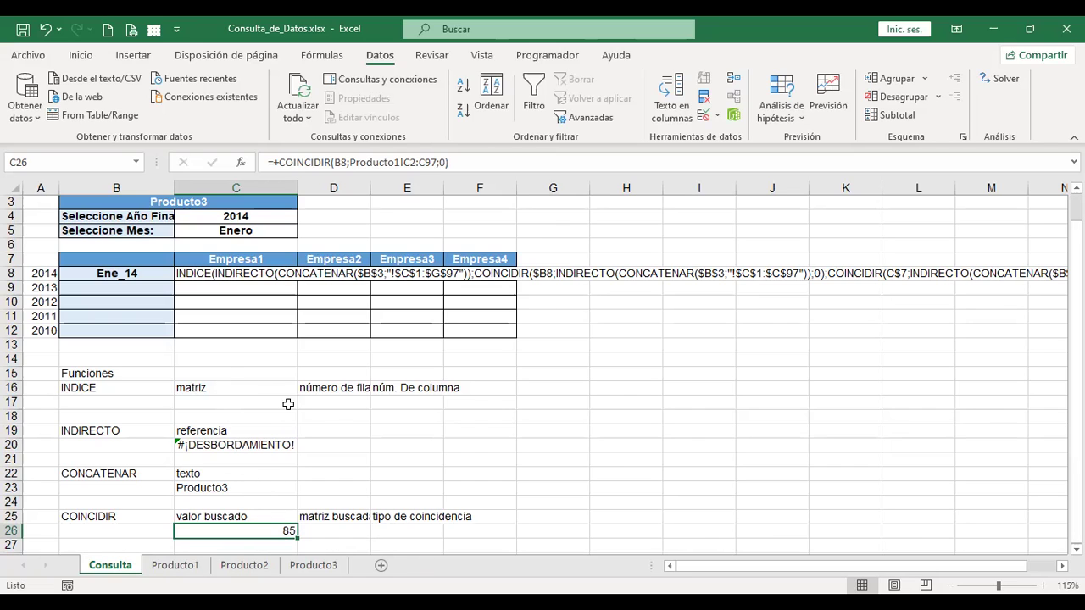
Set D17 to =+C26 so the INDICE row number shows 85
left_click(330, 400)
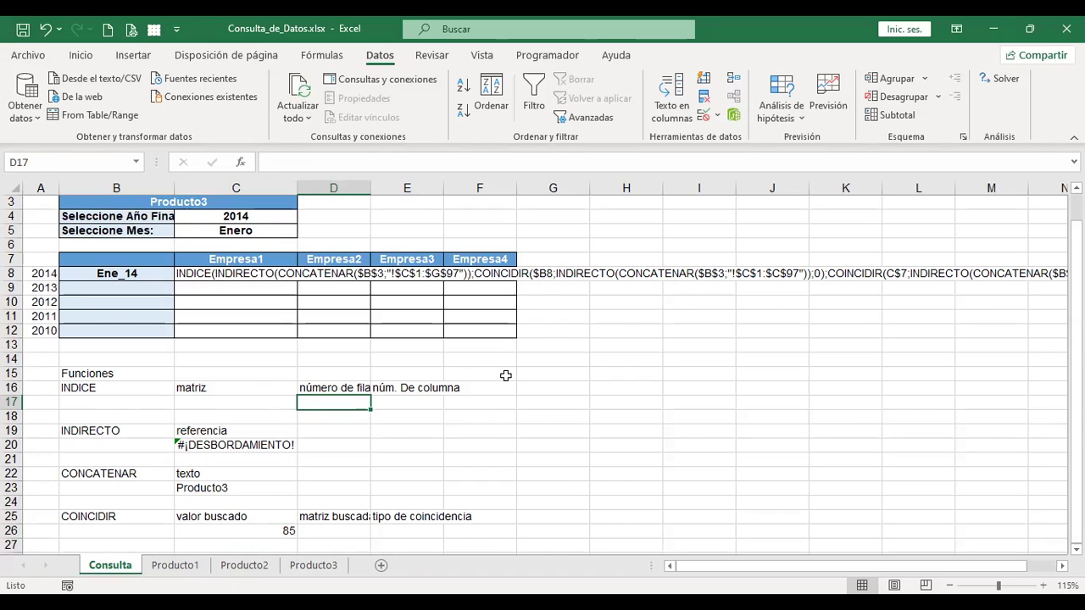
type("+")
left_click(259, 529)
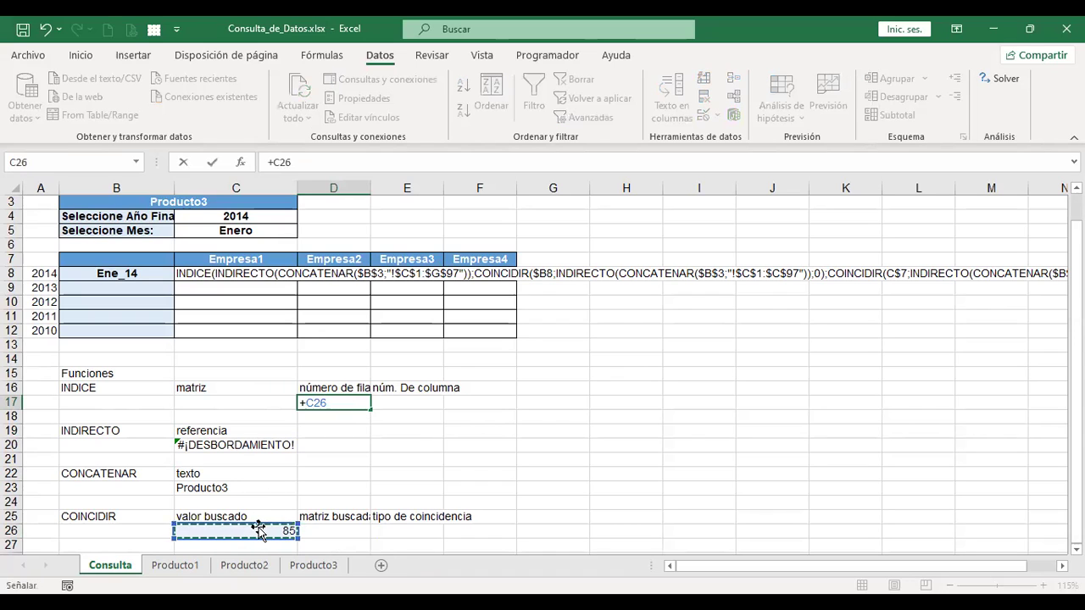
key("Return")
left_click(348, 402)
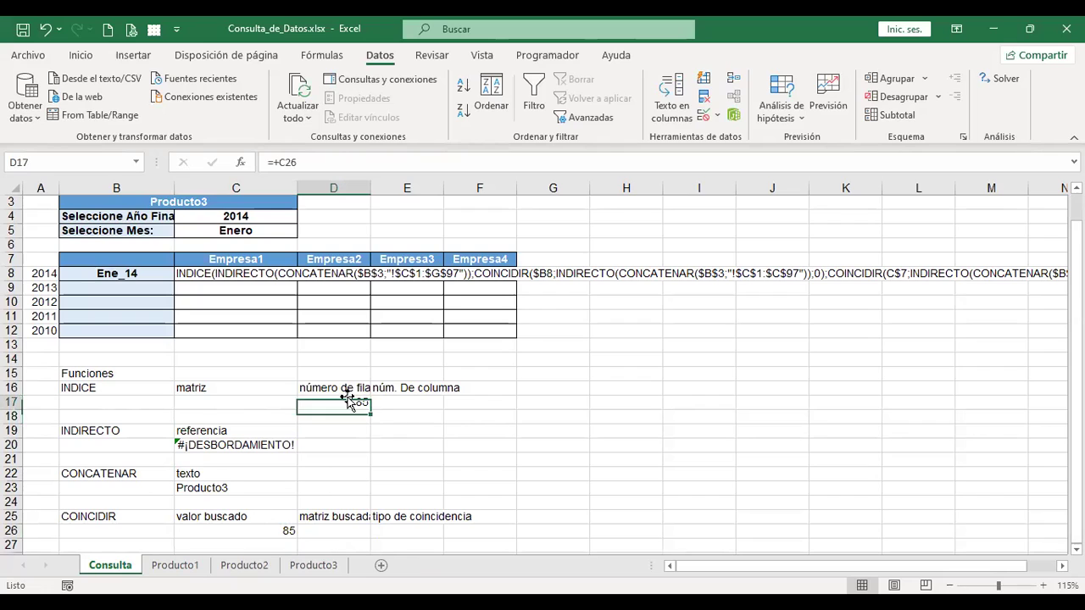
left_click(351, 532)
scroll(351, 530, "down", 1)
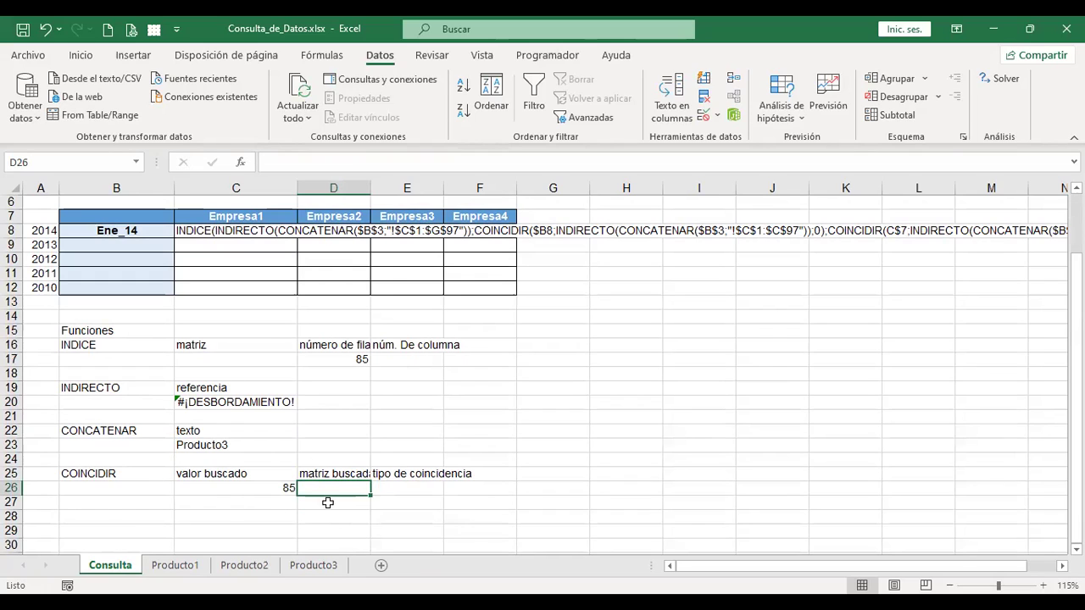
Copy the Producto1!C2:C97 range text from C26's formula into D26
left_click(245, 487)
double_click(245, 487)
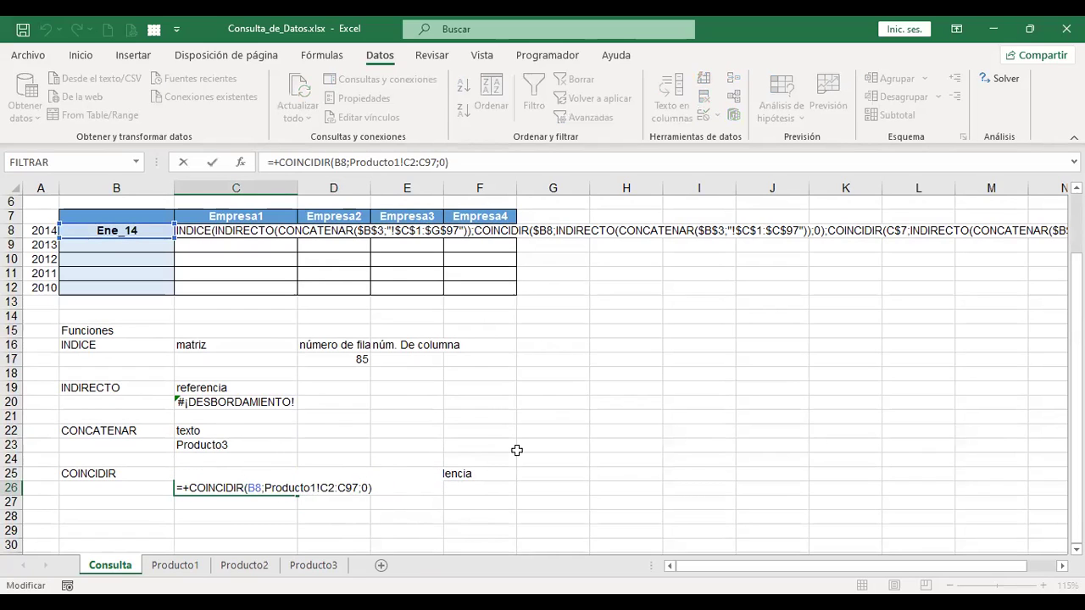
key("Right")
key("Right")
key("Right")
key("Right")
key("Left")
key("shift+Left")
key("shift+Left")
key("shift+Left")
key("shift+Left")
key("shift+Left")
key("shift+Left")
key("shift+Left")
key("shift+Left")
key("shift+Left")
key("shift+Left")
key("shift+Left")
key("shift+Left")
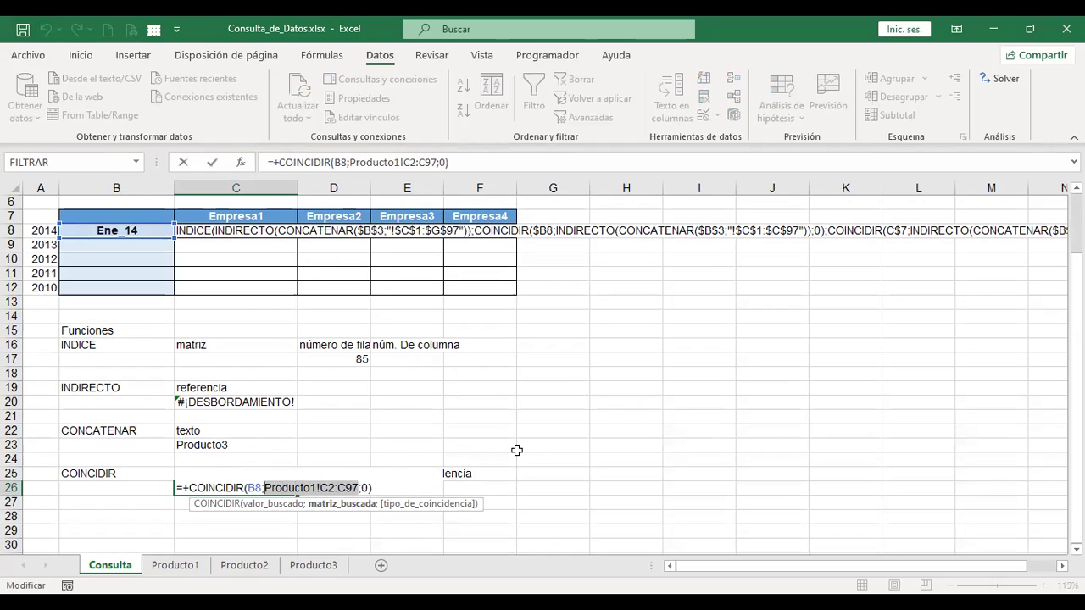
key("ctrl+c")
key("Tab")
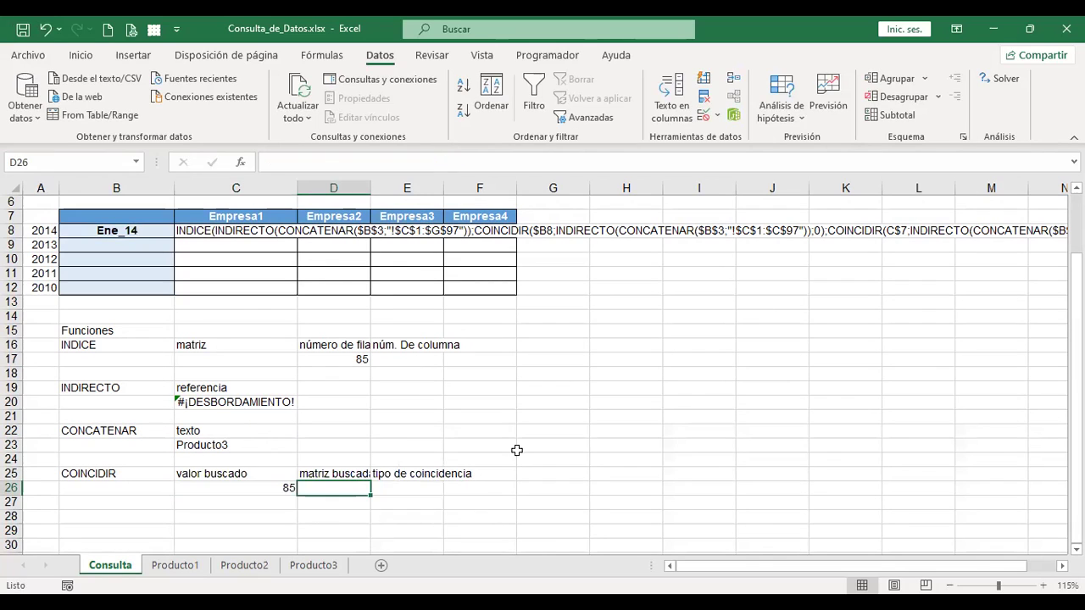
key("ctrl+v")
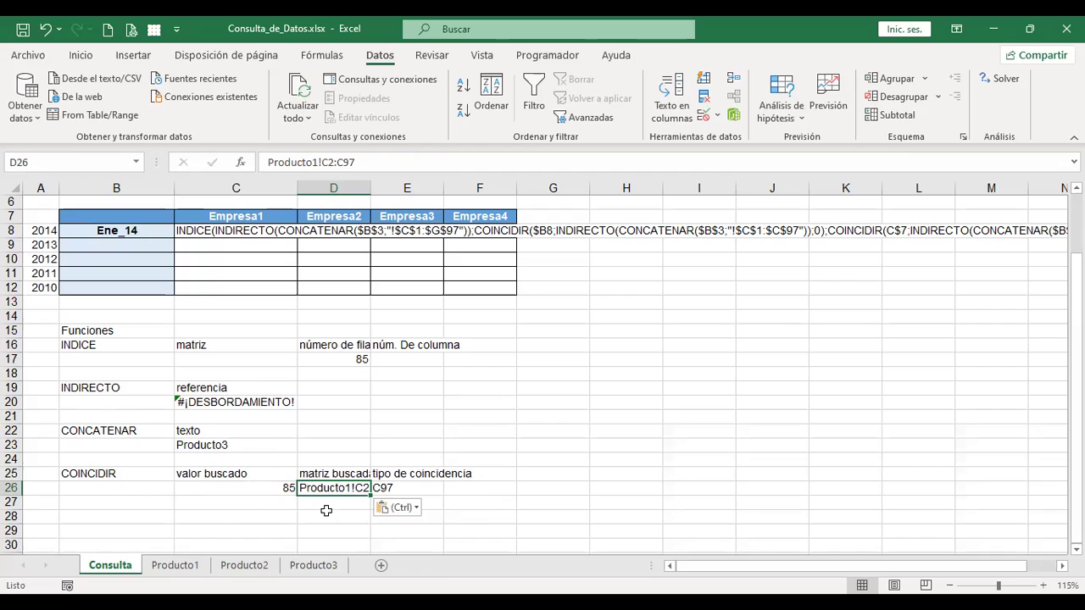
Enter match type 0 in E26 and label B26 'Fila'
left_click(409, 486)
type("0")
key("Return")
key("Left")
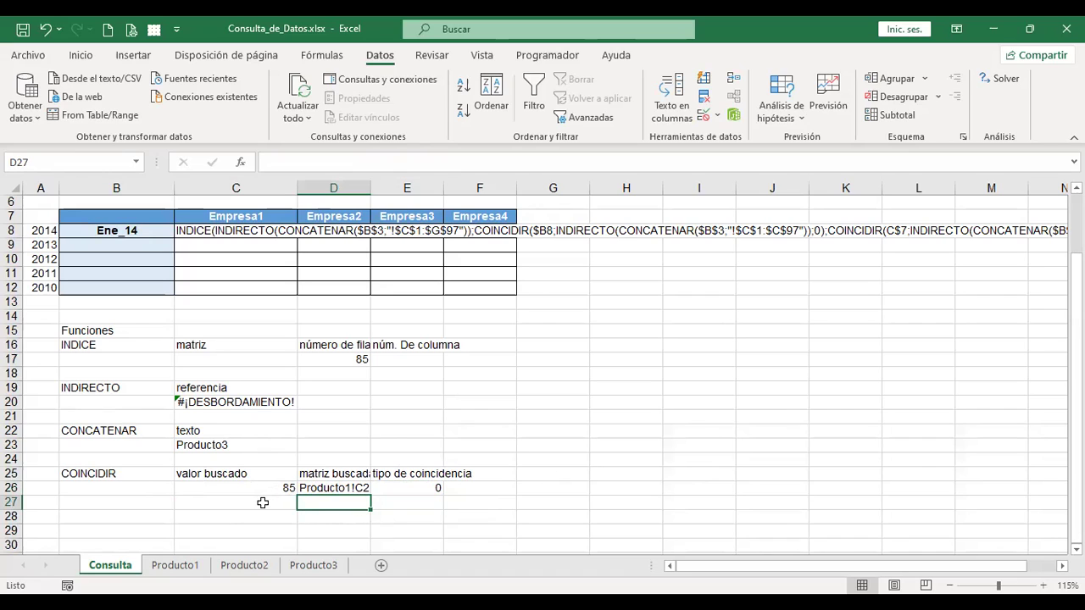
left_click(138, 488)
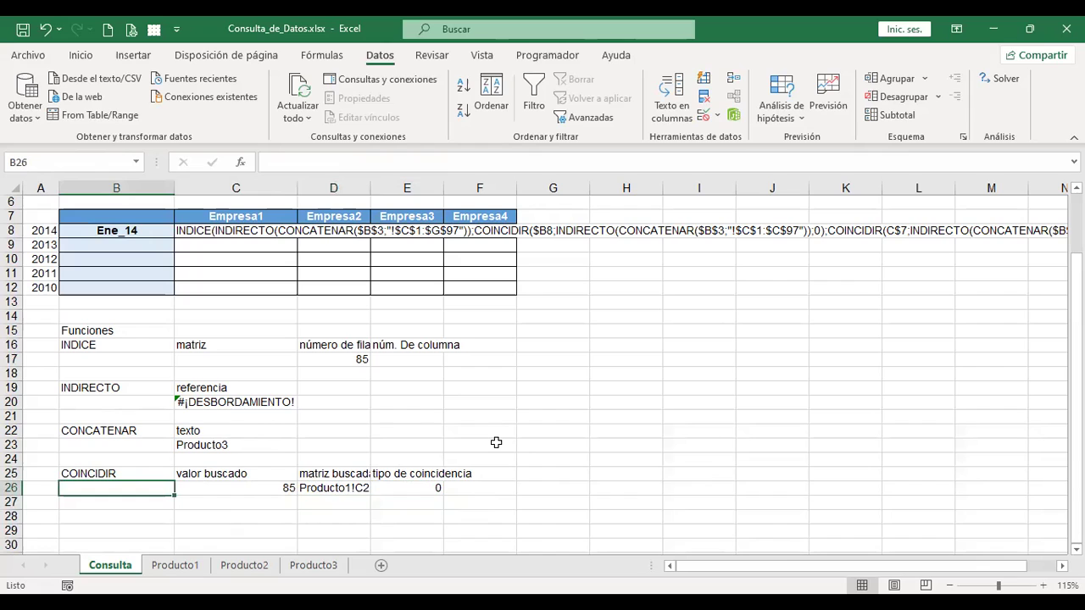
type("Fila")
key("Return")
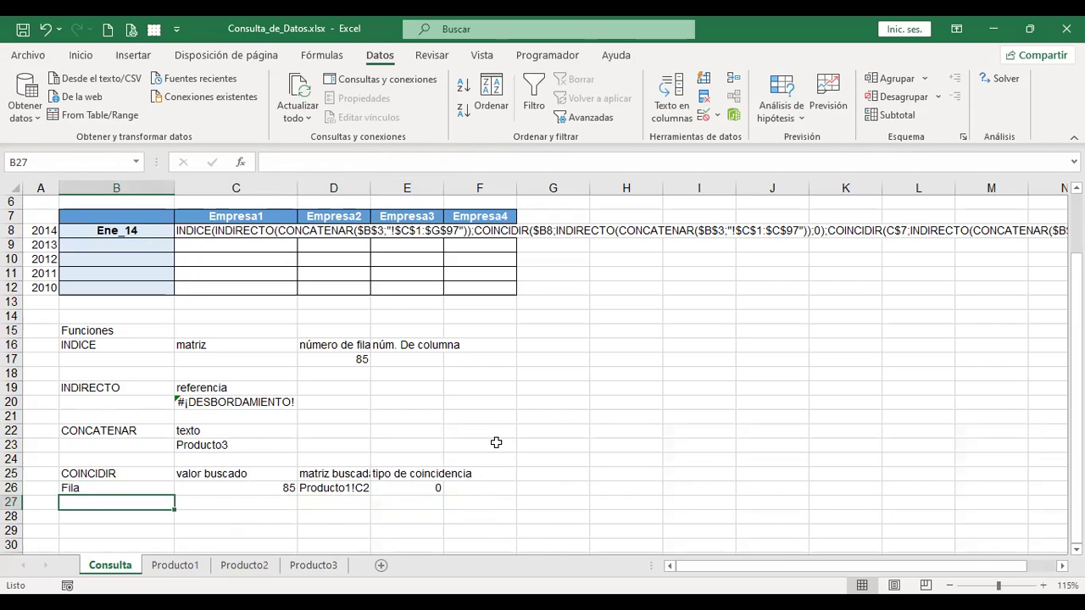
left_click(417, 360)
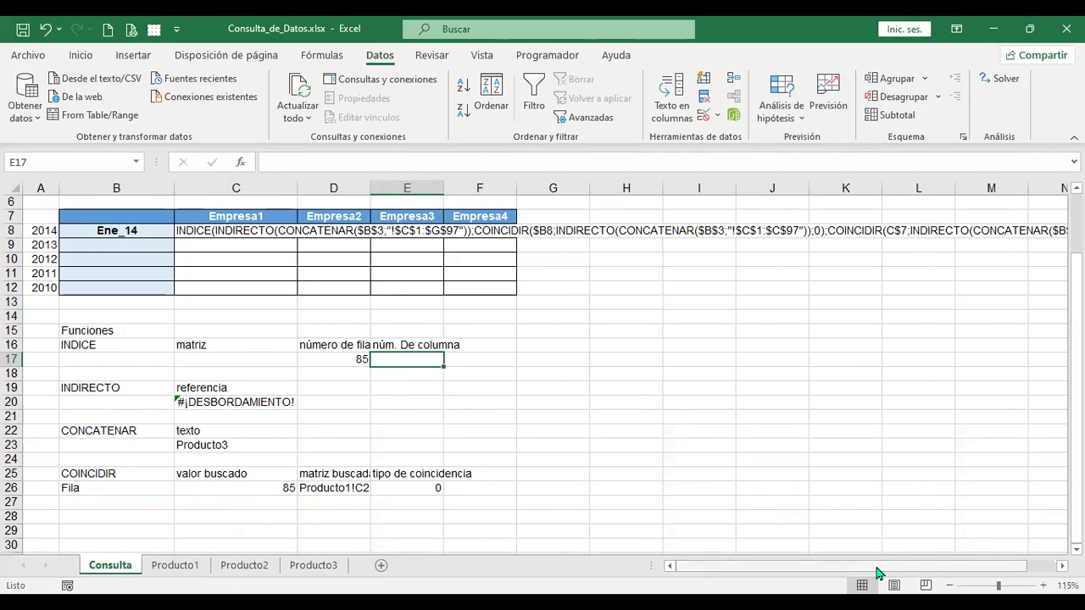
scroll(877, 573, "right", 1)
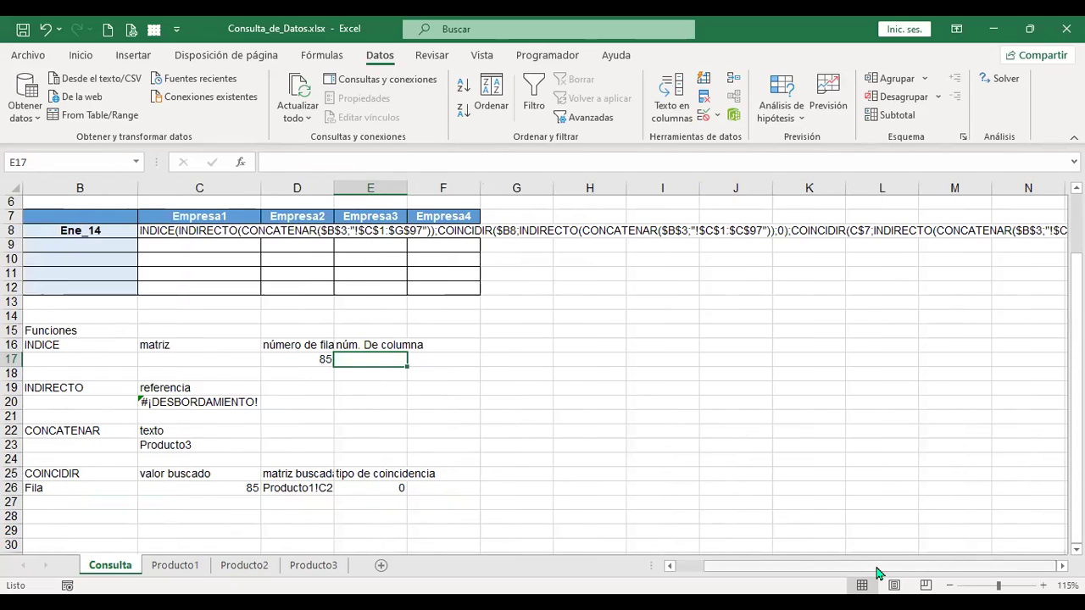
scroll(878, 573, "left", 1)
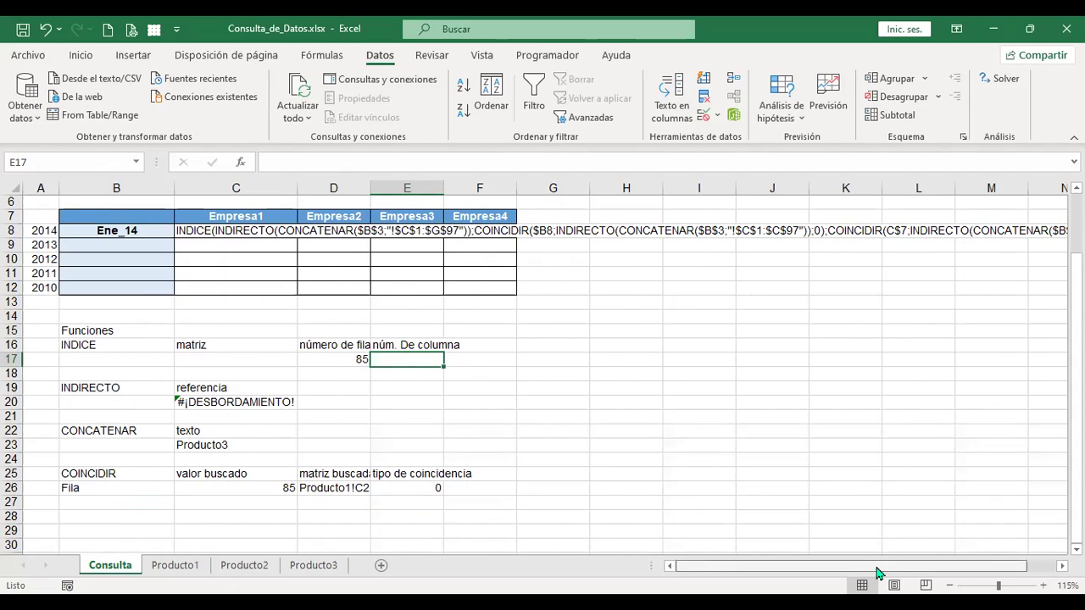
left_click(1043, 573)
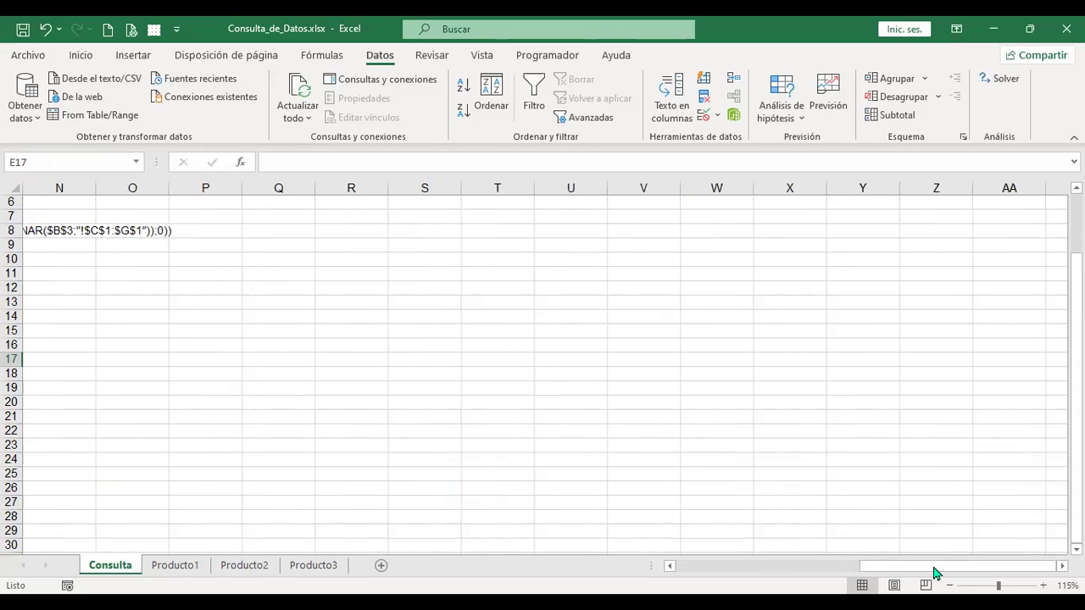
left_click_drag(932, 572, 929, 572)
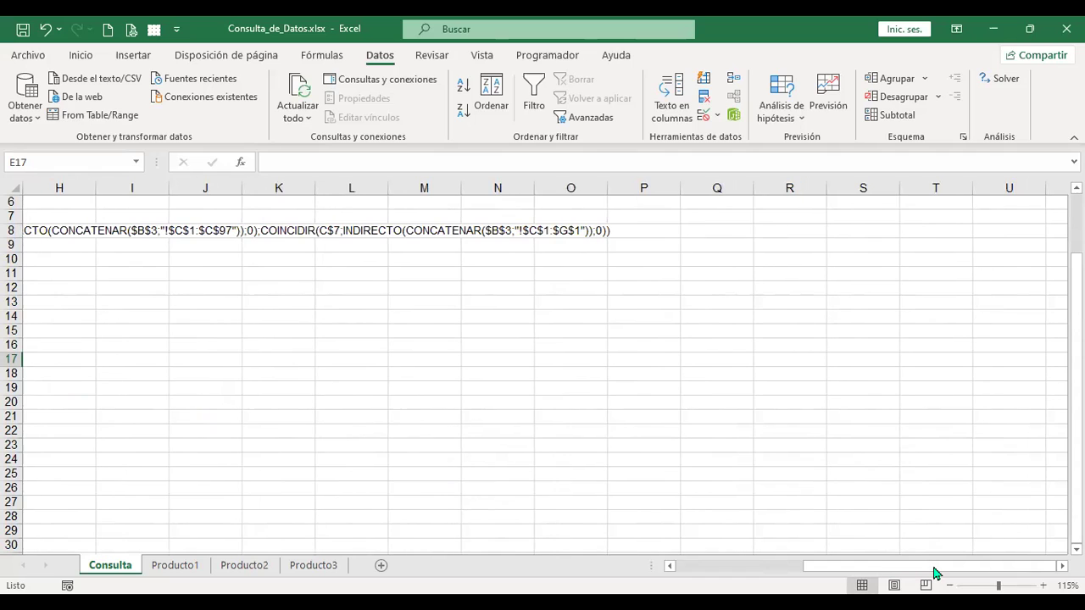
left_click_drag(877, 572, 839, 572)
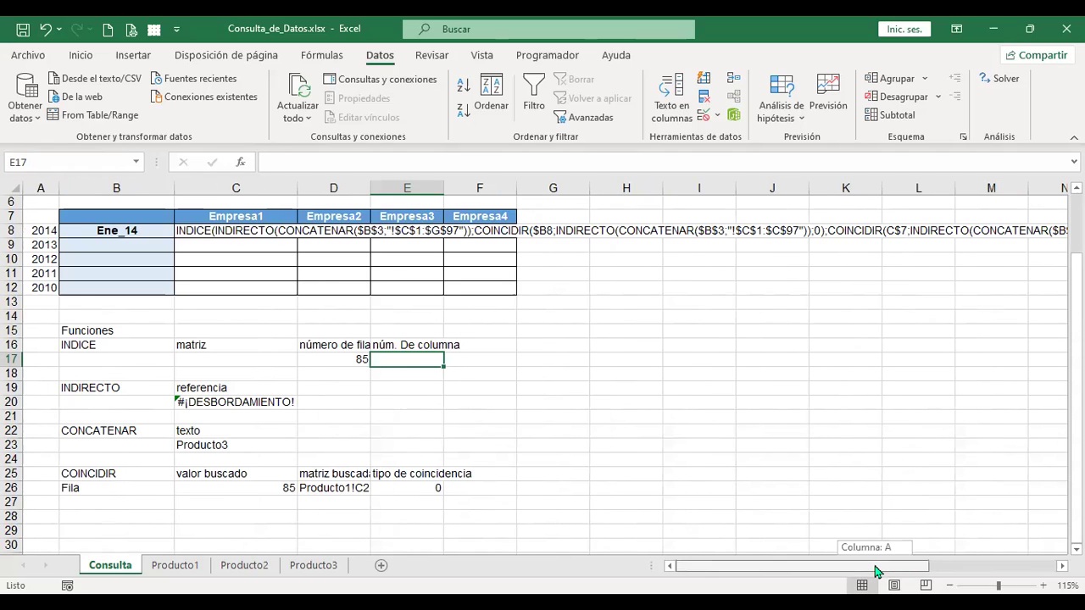
scroll(356, 431, "up", 1)
scroll(355, 431, "up", 1)
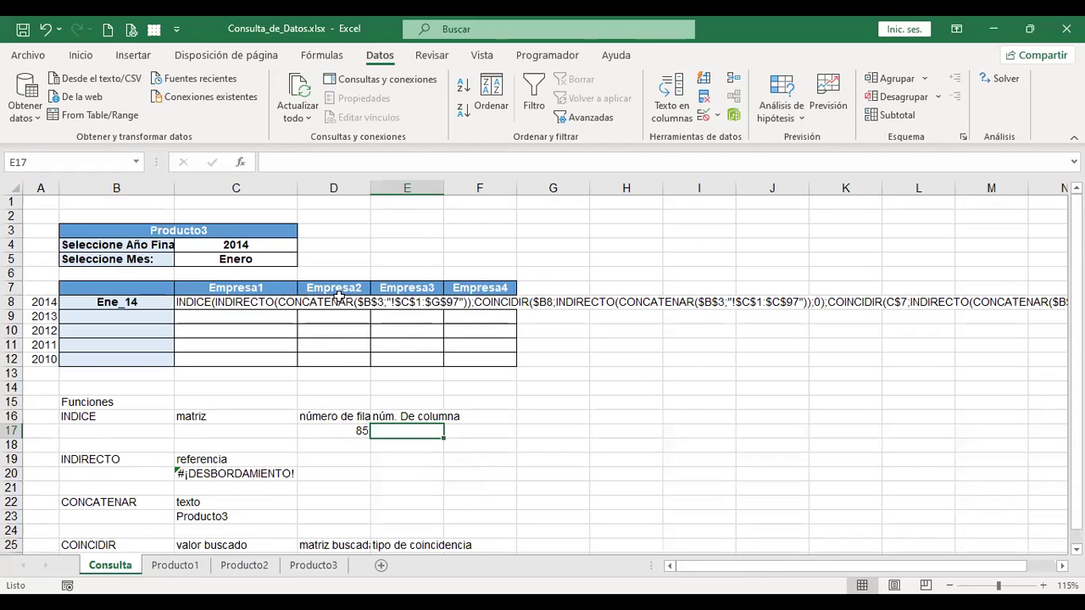
left_click_drag(809, 572, 930, 570)
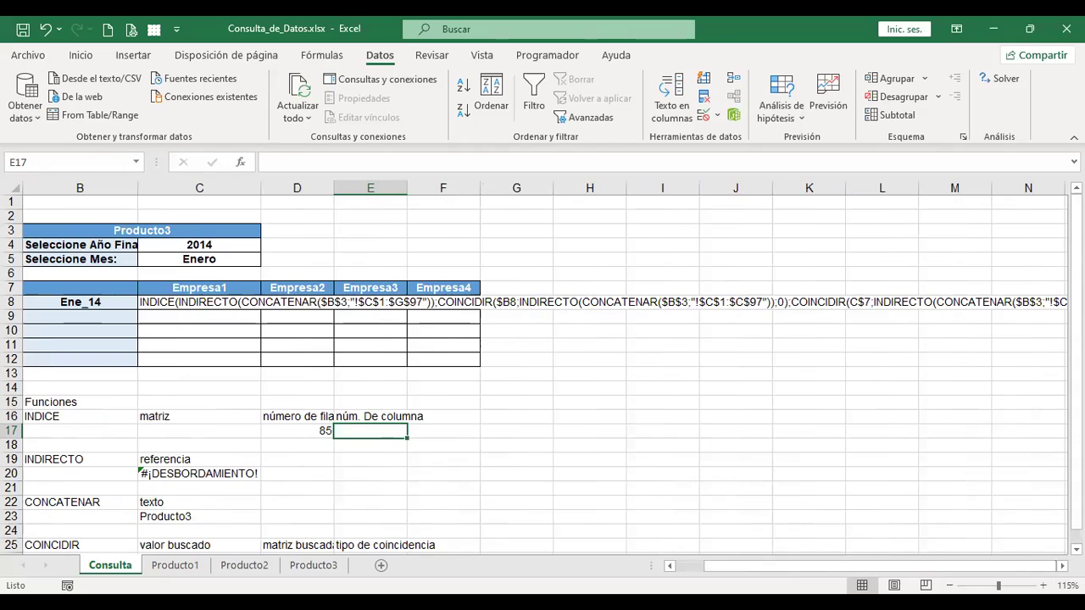
scroll(618, 249, "right", 2)
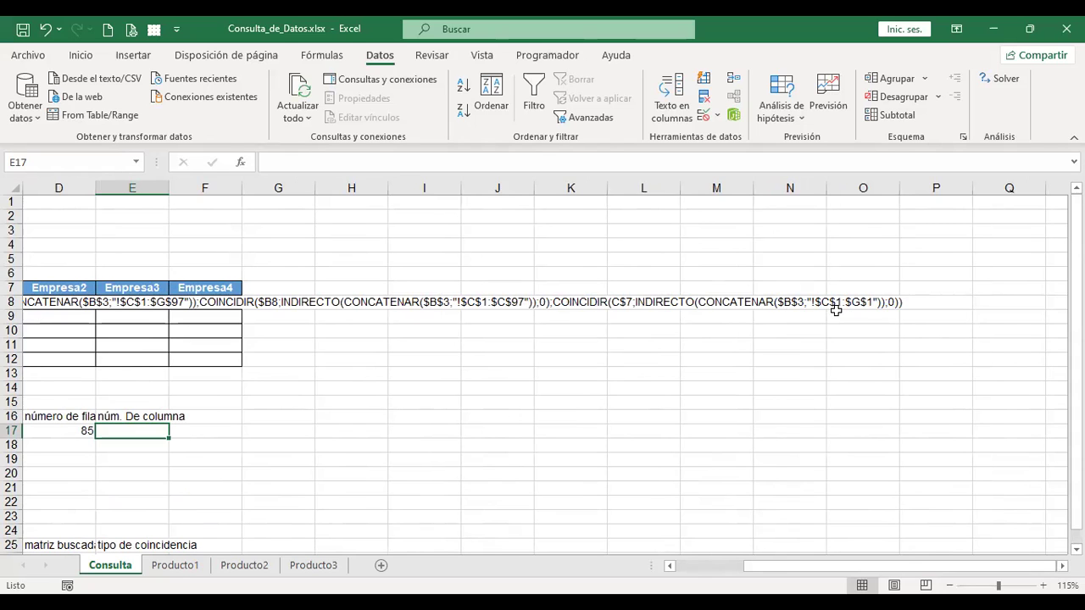
left_click(702, 566)
left_click(165, 565)
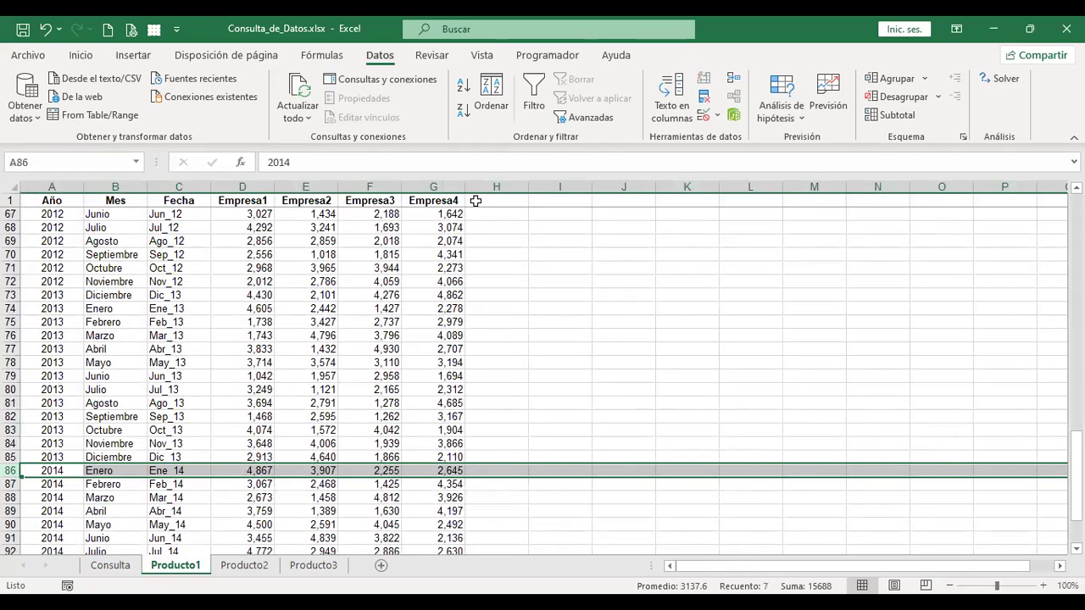
left_click(114, 566)
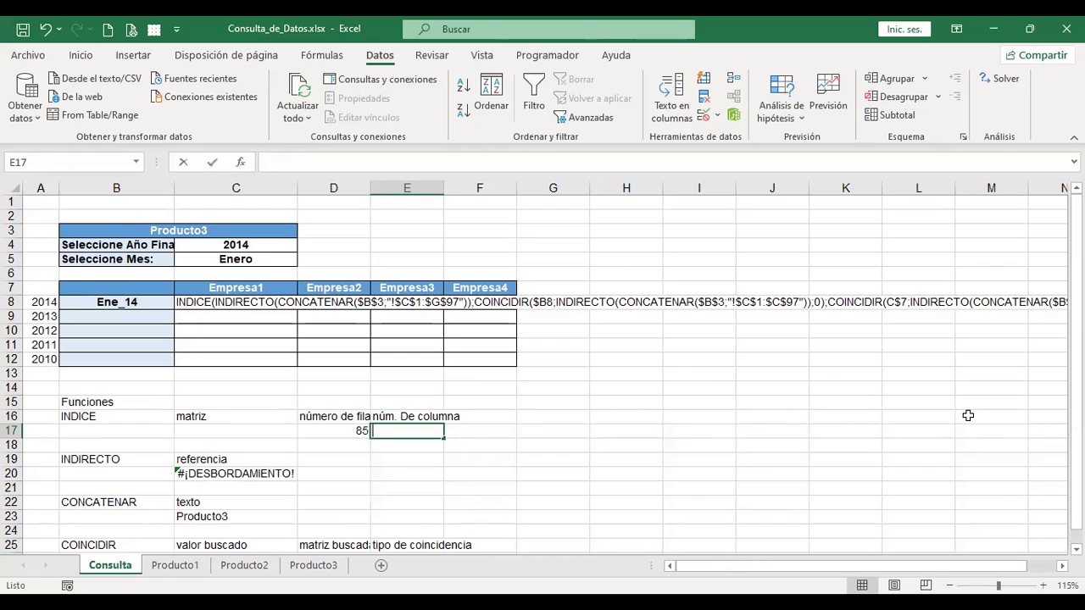
Start a COINCIDIR formula in E17 using B3 as the lookup value
type("+")
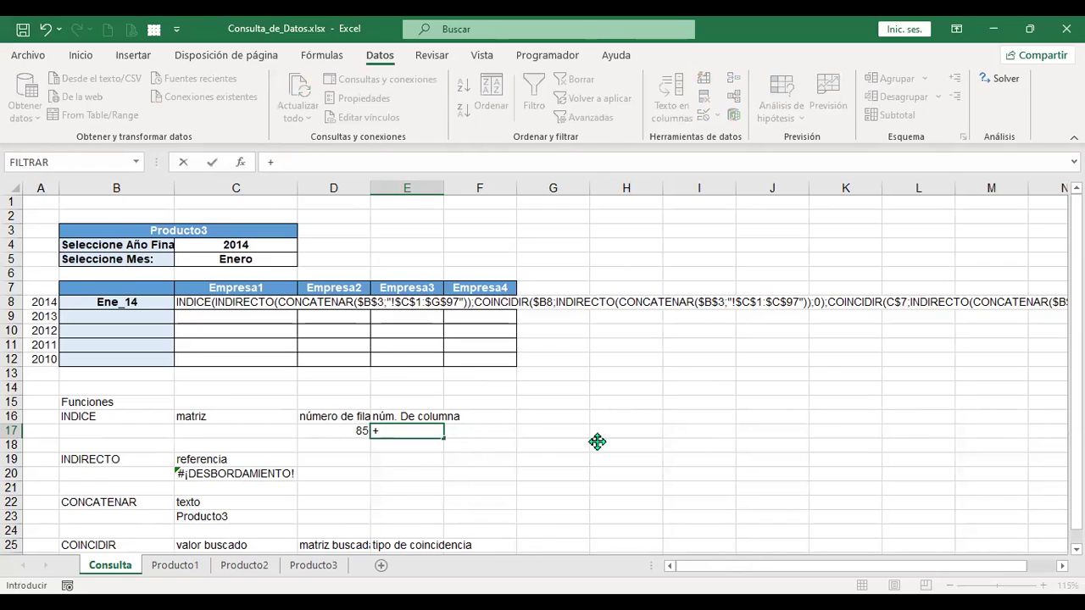
type("coin")
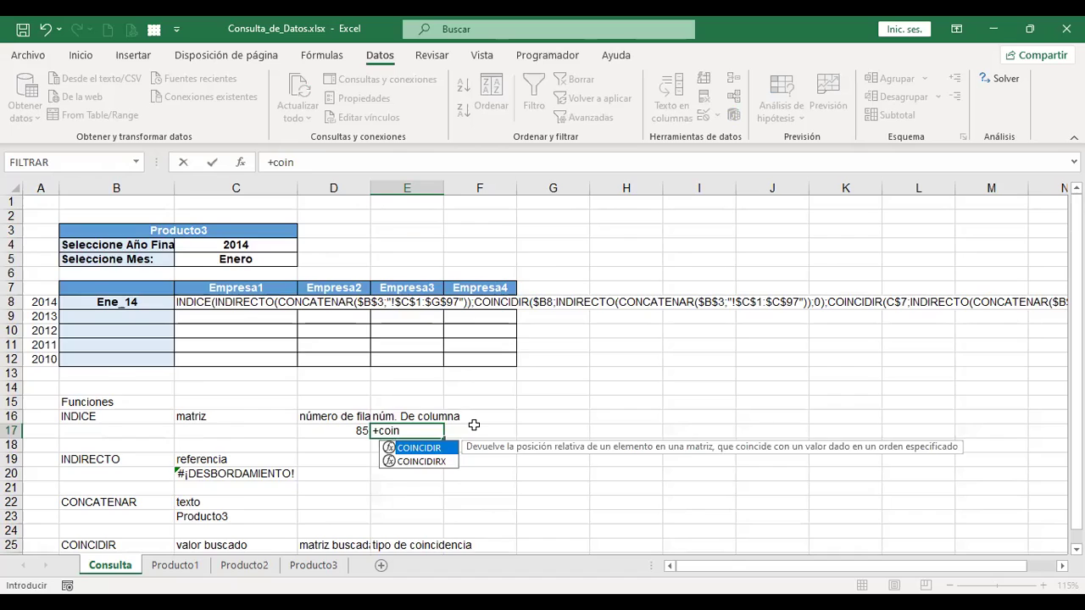
key("Tab")
scroll(473, 425, "down", 1)
scroll(474, 425, "down", 1)
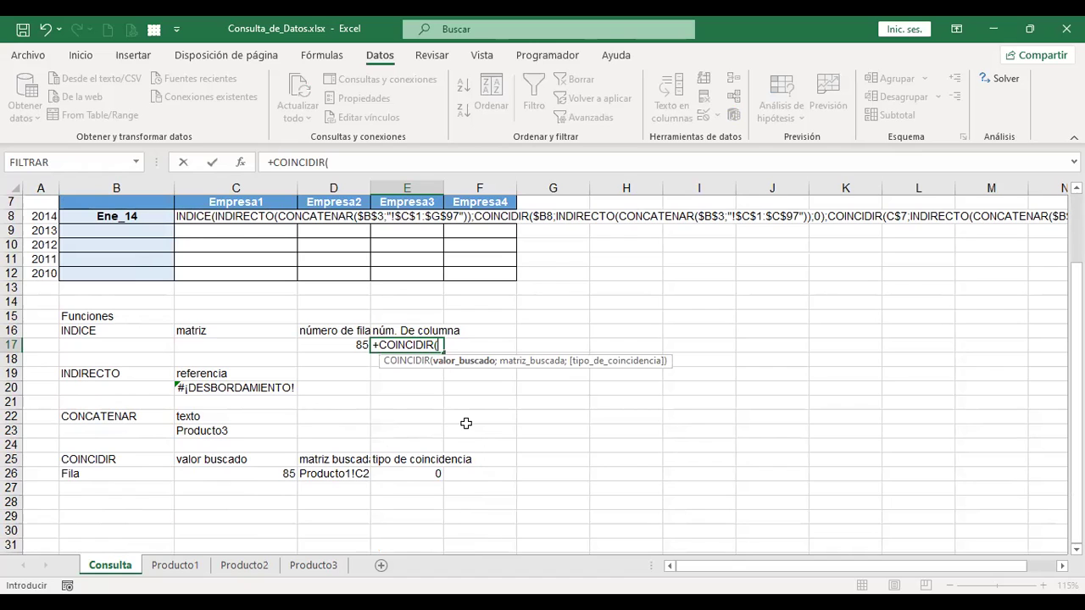
scroll(465, 423, "up", 1)
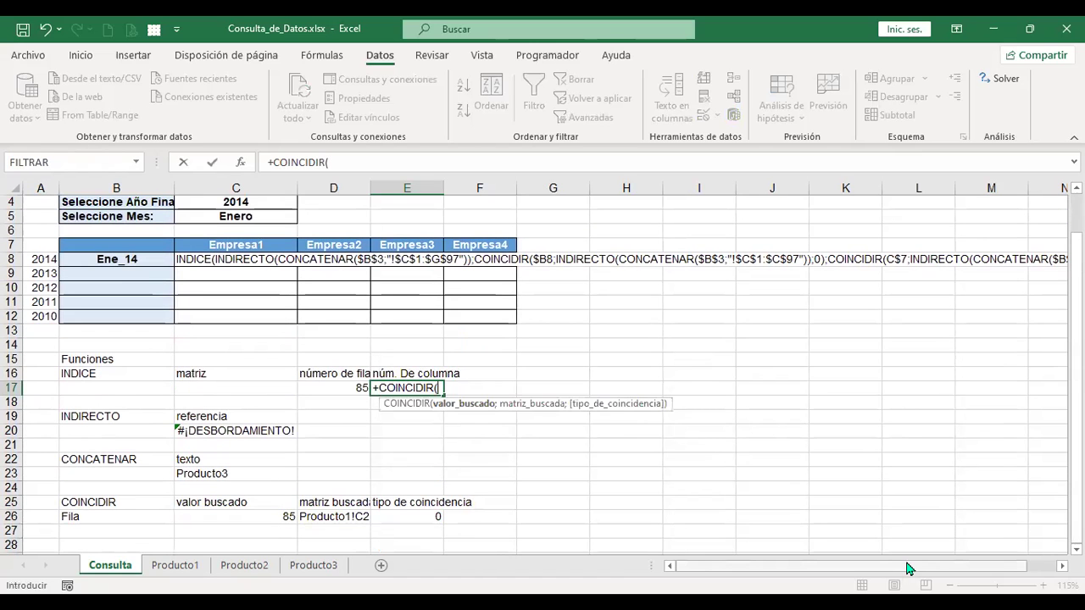
left_click_drag(913, 570, 983, 572)
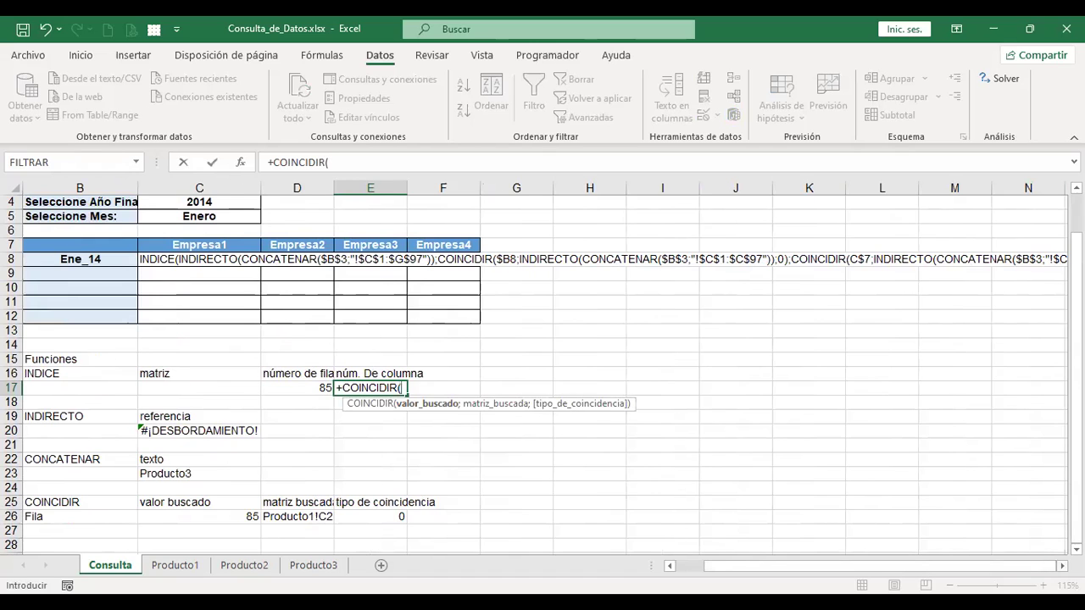
scroll(543, 376, "right", 1)
scroll(1028, 574, "right", 1)
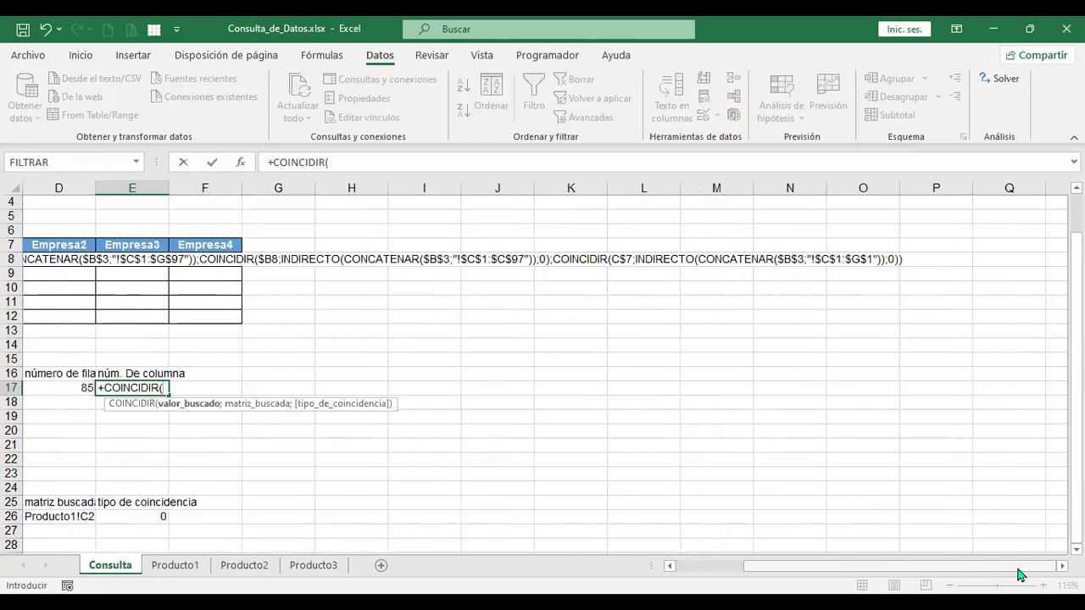
scroll(715, 495, "left", 3)
scroll(715, 496, "up", 1)
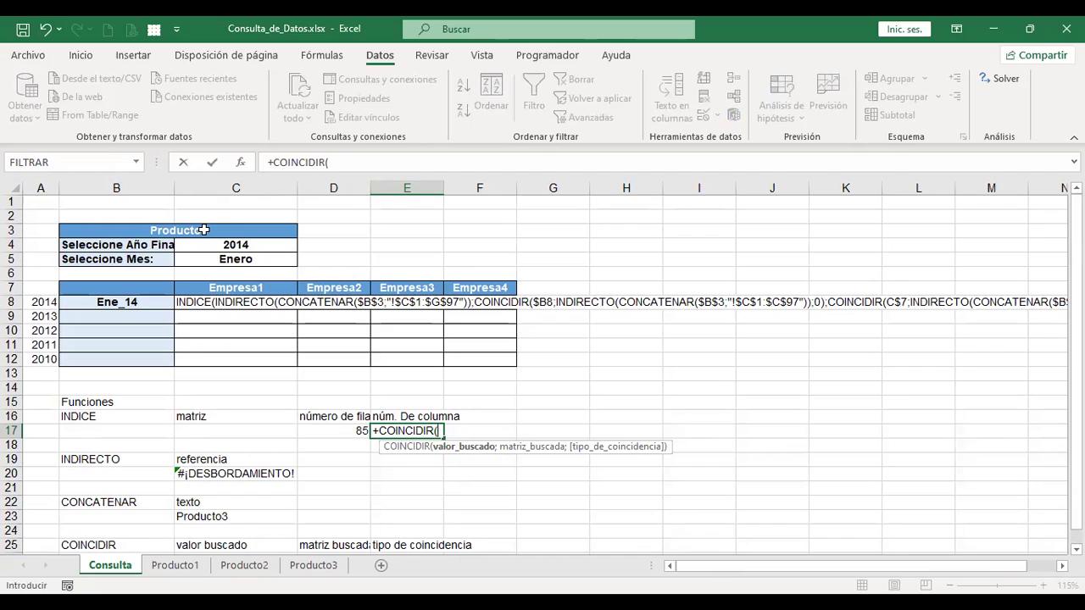
left_click(203, 230)
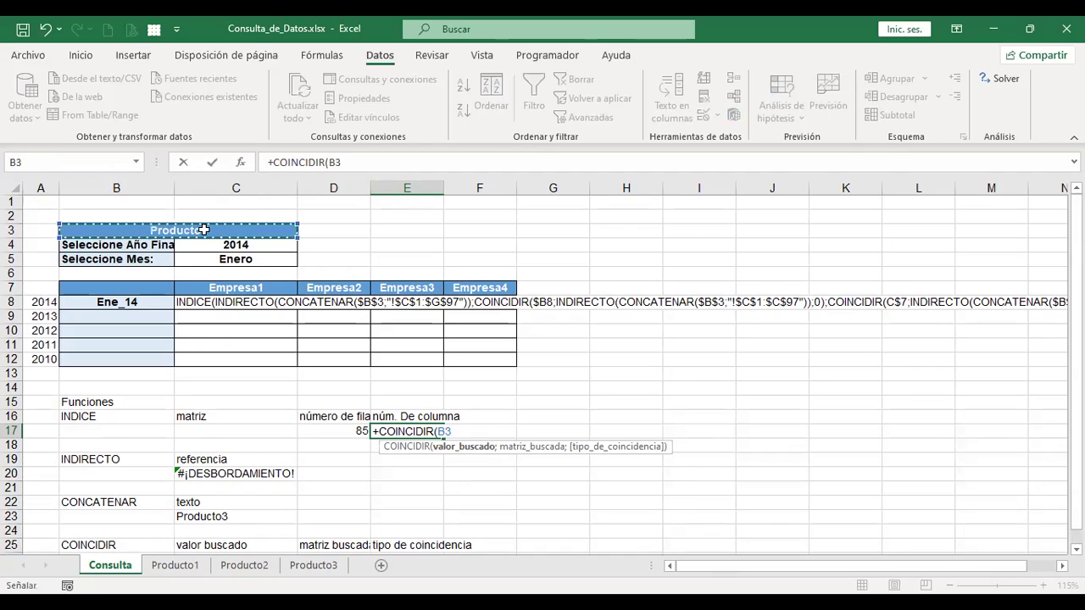
type(";")
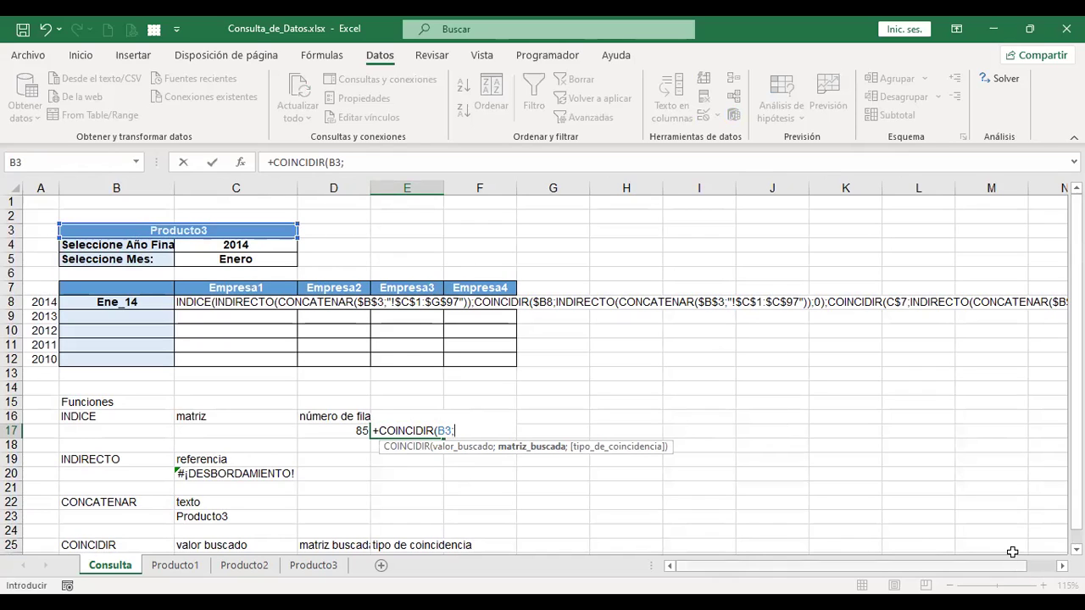
Finish E17 as =+COINCIDIR(B3;Producto1!C1:G1;0), which returns #N/D
left_click(1045, 566)
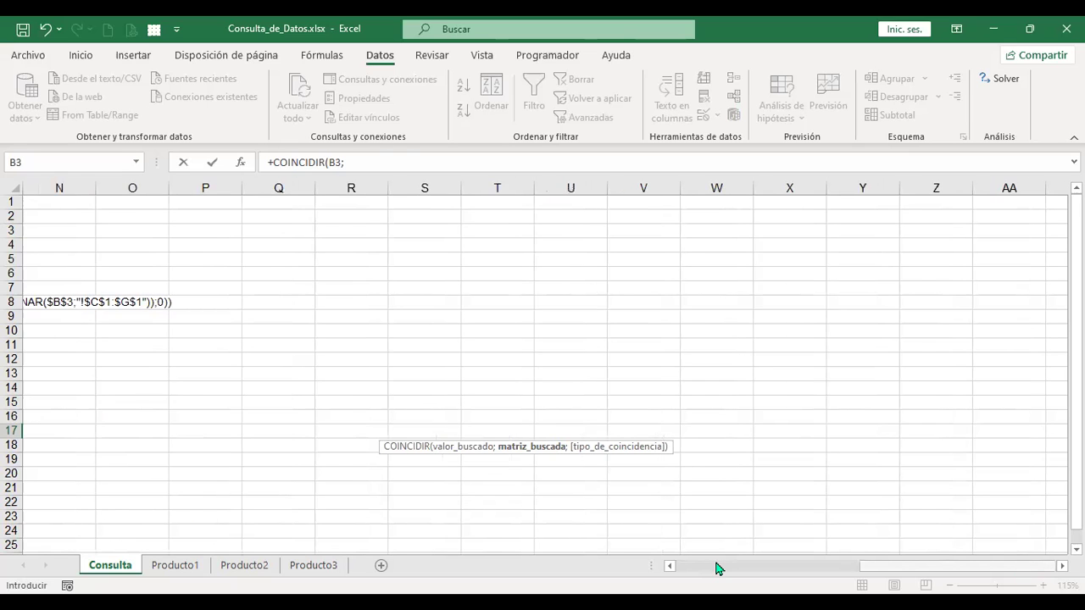
left_click_drag(716, 568, 665, 567)
left_click(174, 565)
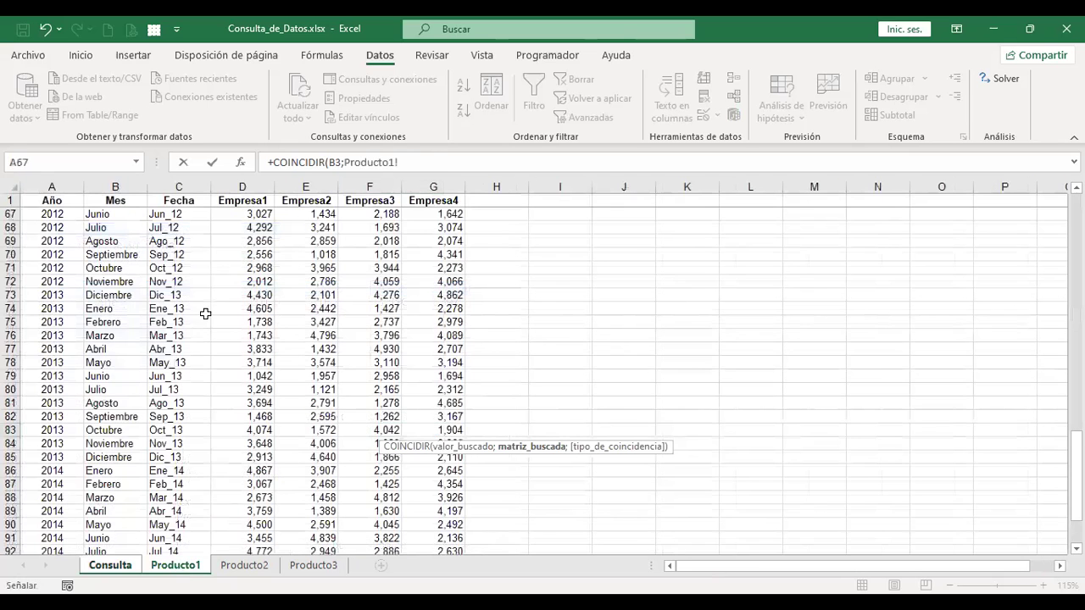
left_click(178, 200)
left_click(426, 201, "shift")
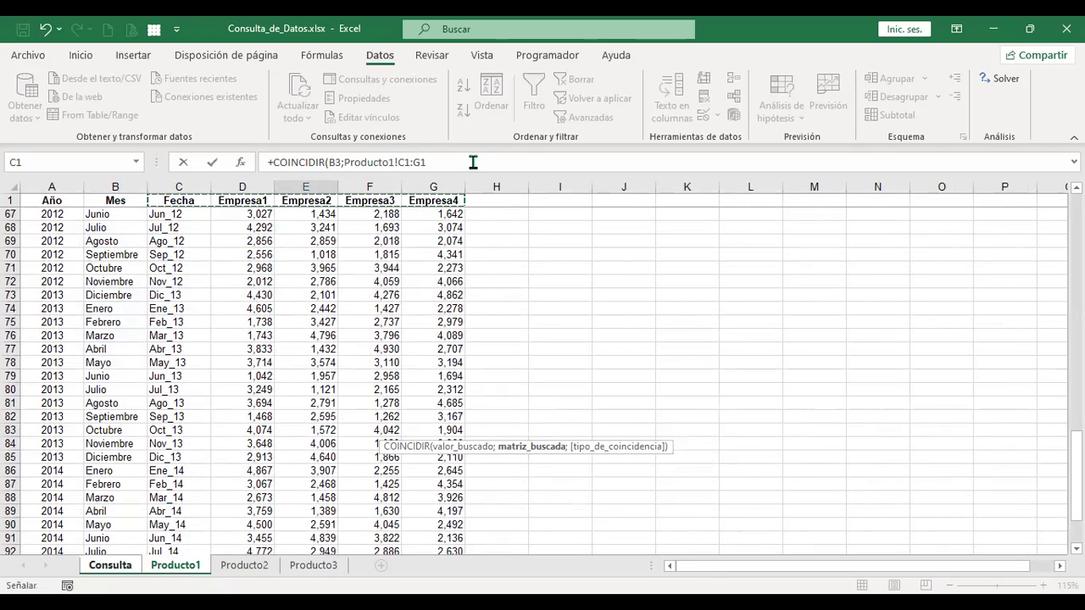
left_click(473, 161)
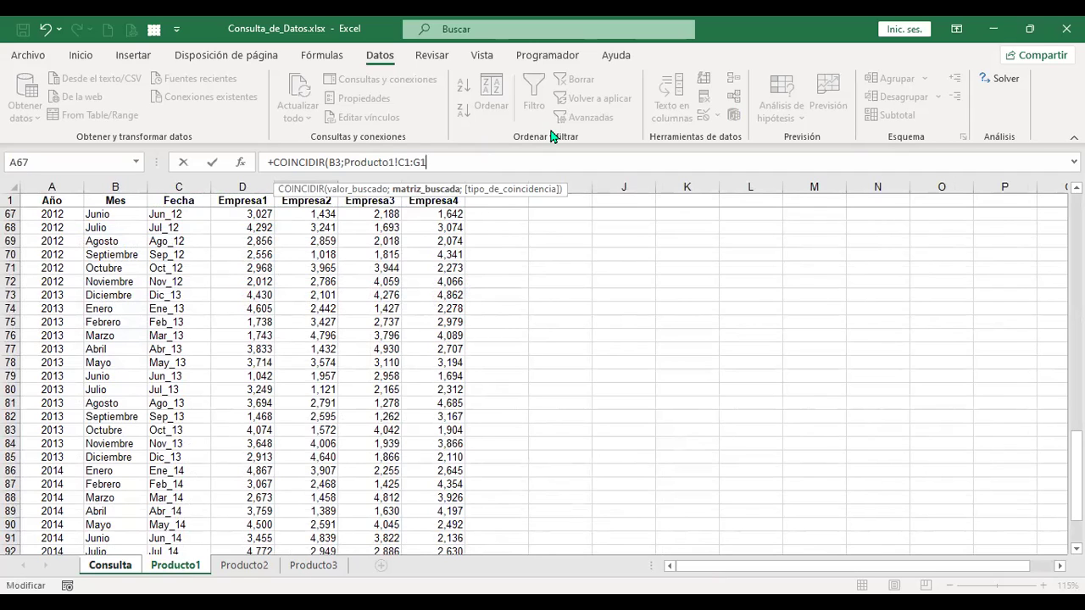
type(";0)")
key("Return")
key("Up")
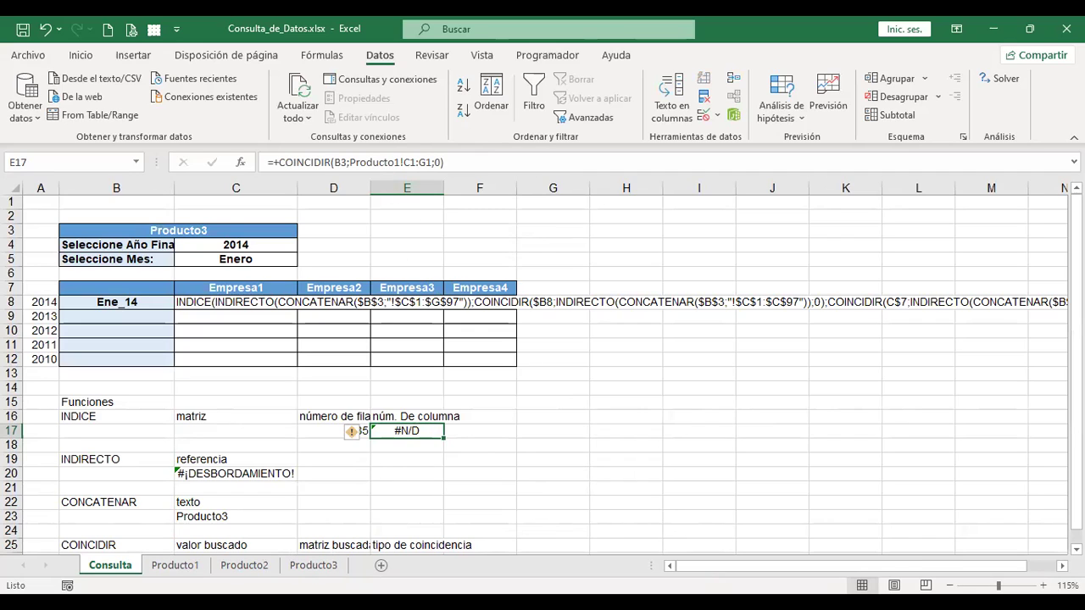
Replace B3 with C7 in E17's formula so it finds Empresa1 and returns 2
scroll(542, 373, "right", 3)
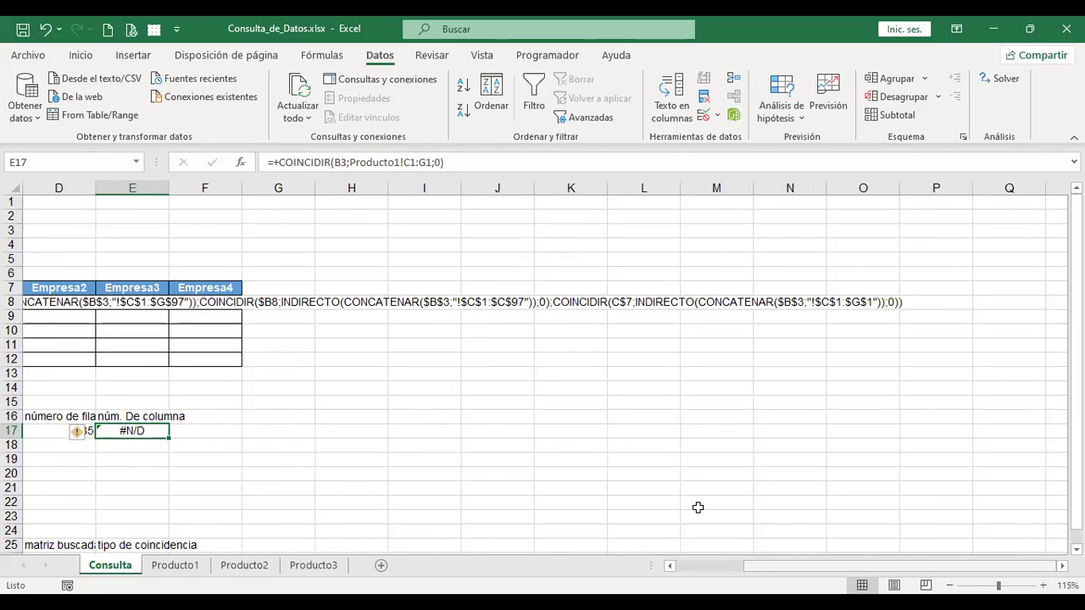
scroll(697, 507, "left", 3)
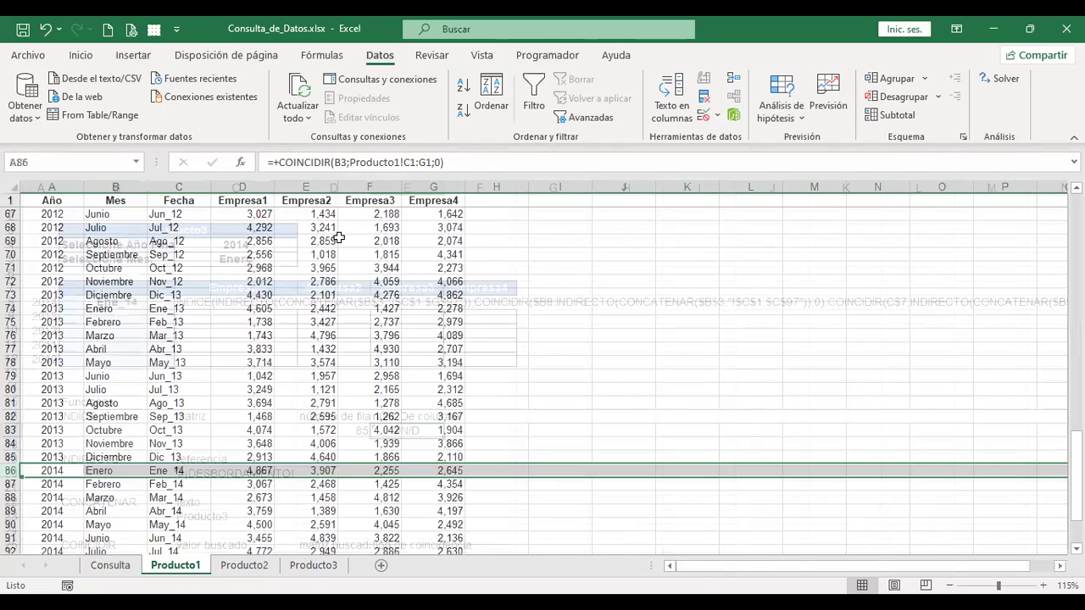
left_click(190, 571)
left_click(108, 565)
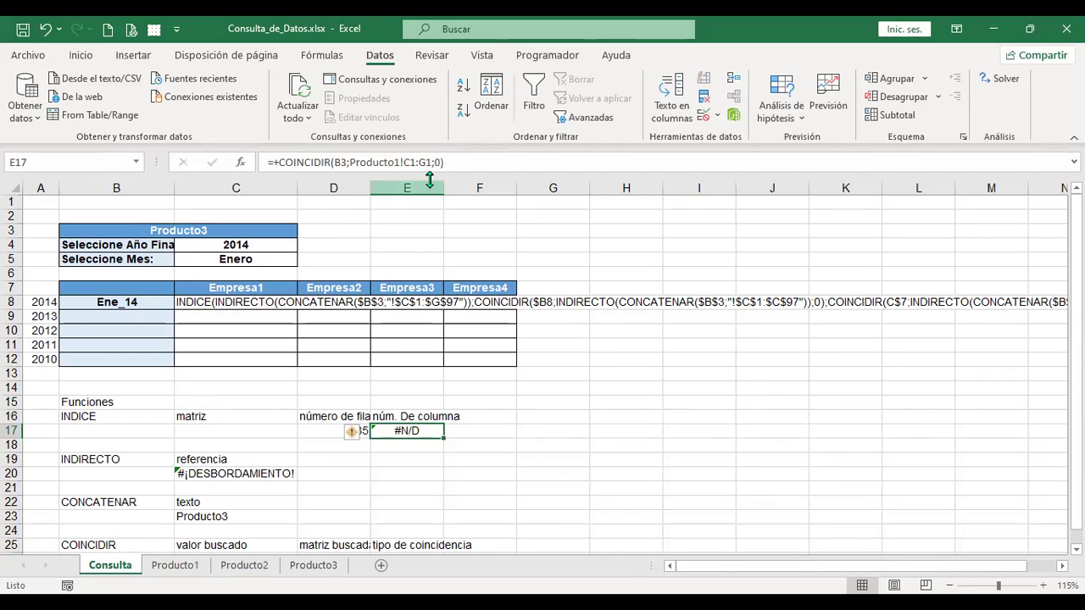
left_click(262, 288)
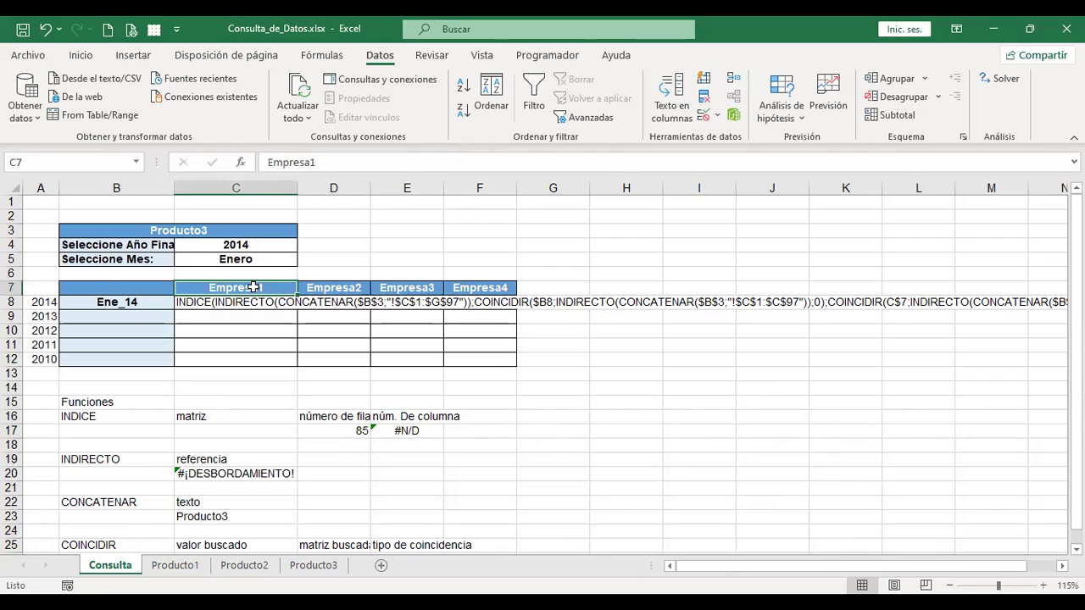
left_click(420, 430)
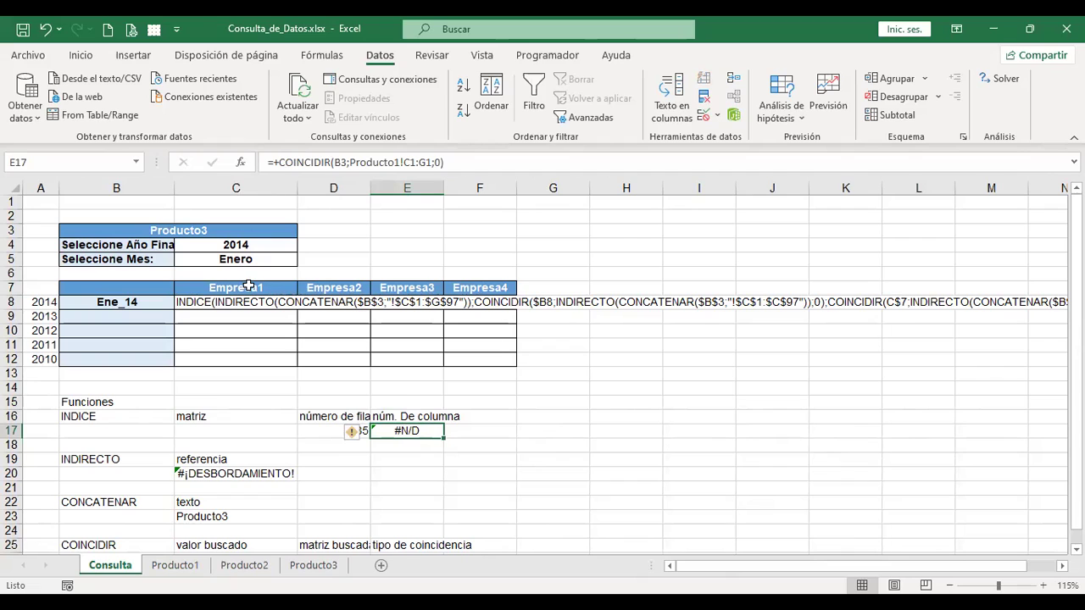
left_click(344, 162)
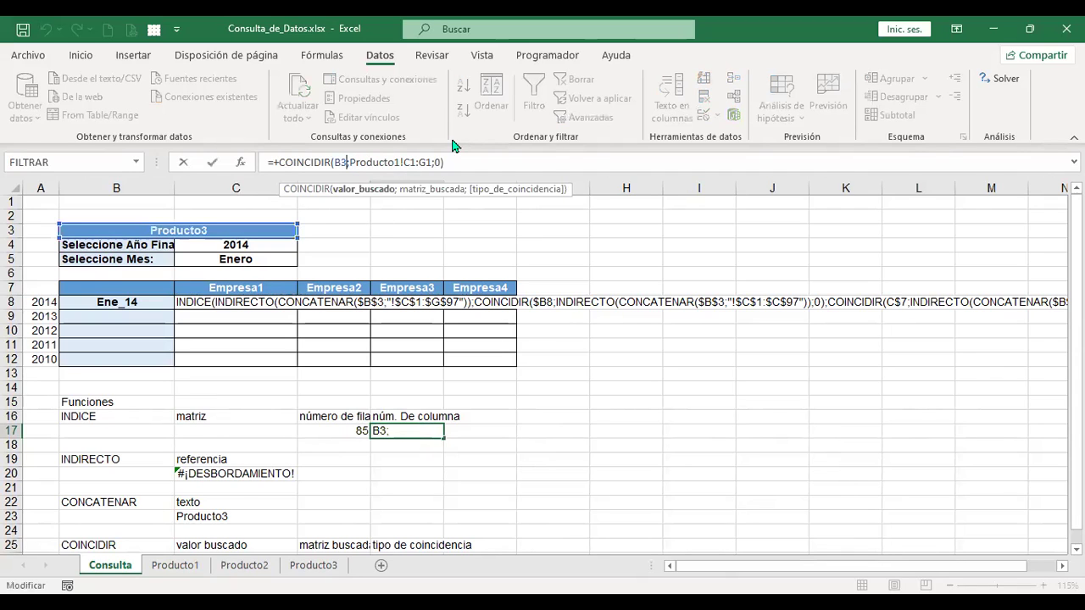
key("BackSpace")
left_click(251, 290)
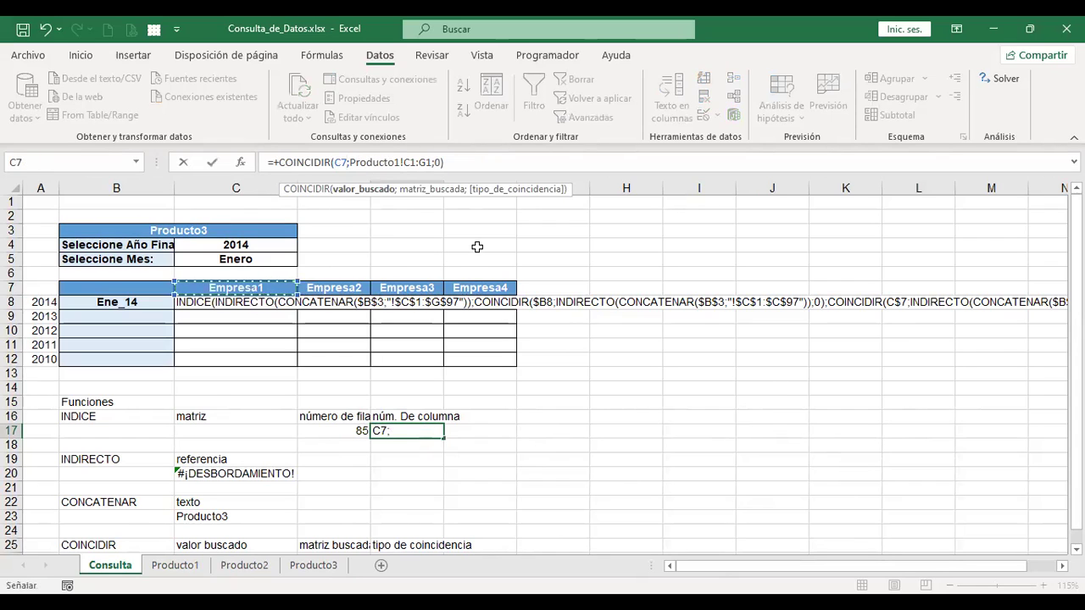
key("Return")
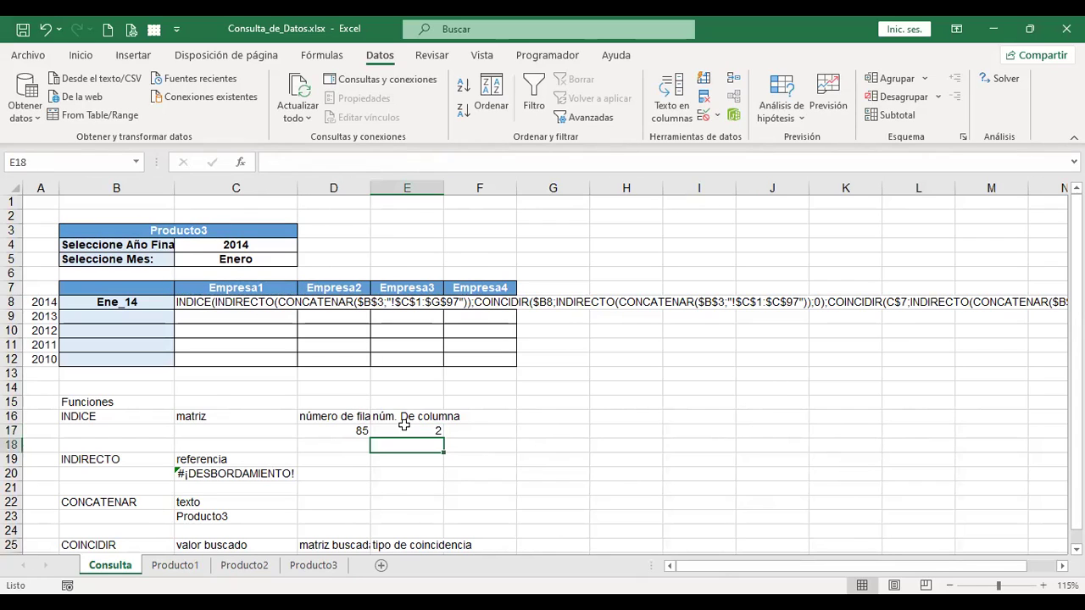
left_click(414, 432)
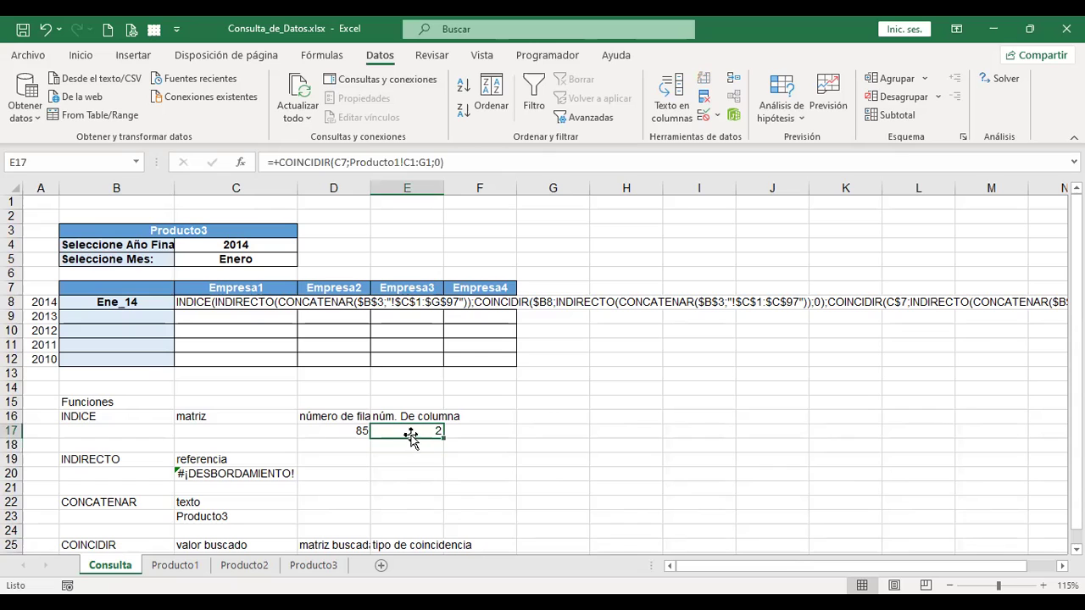
left_click(173, 566)
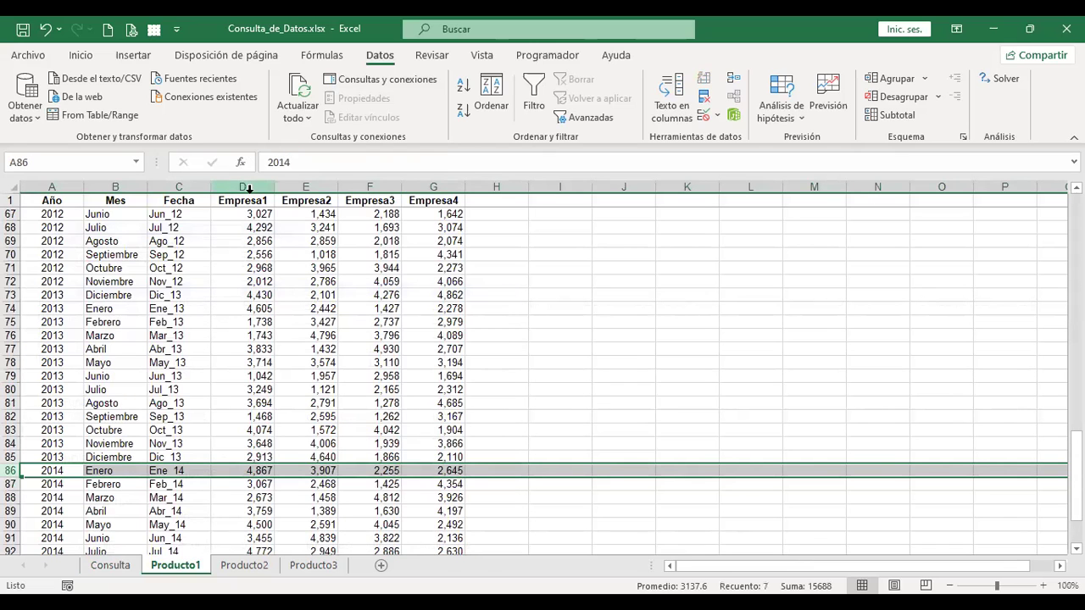
left_click(187, 185)
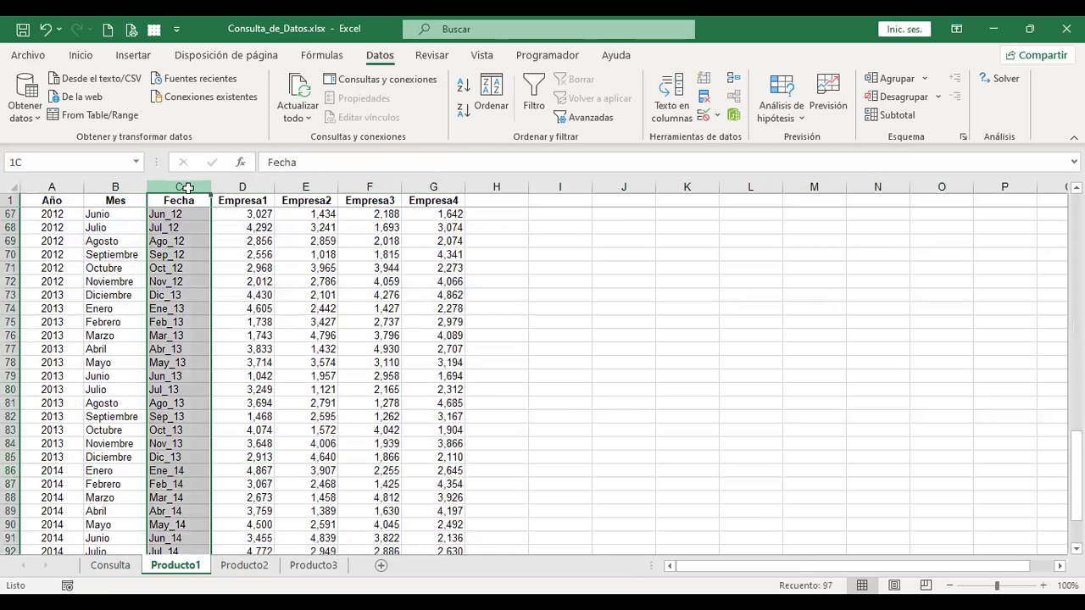
key("ctrl+shift+Right")
left_click(195, 184)
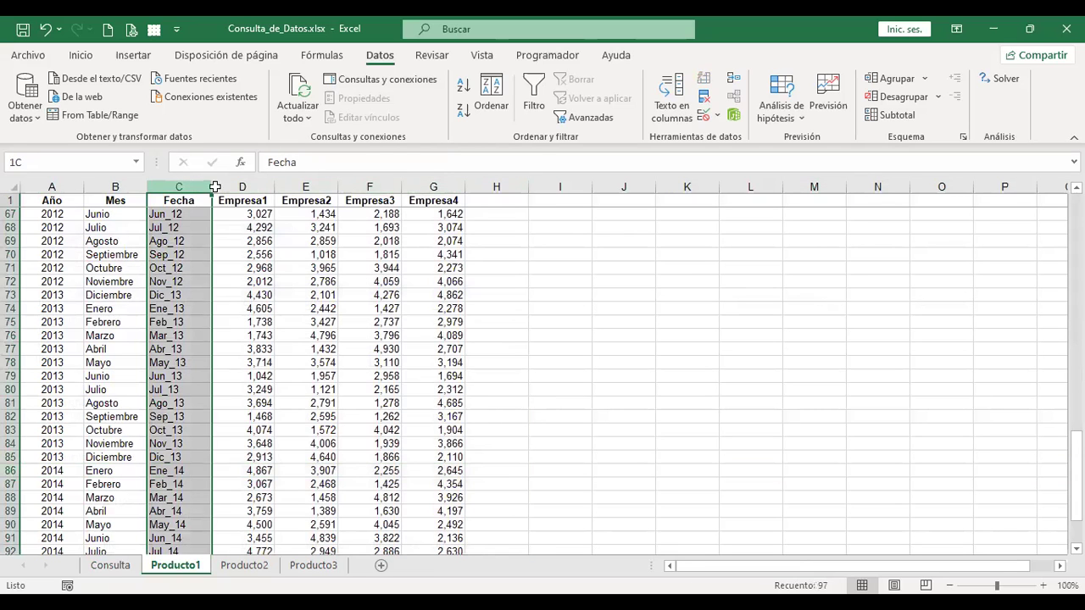
left_click(433, 185, "shift")
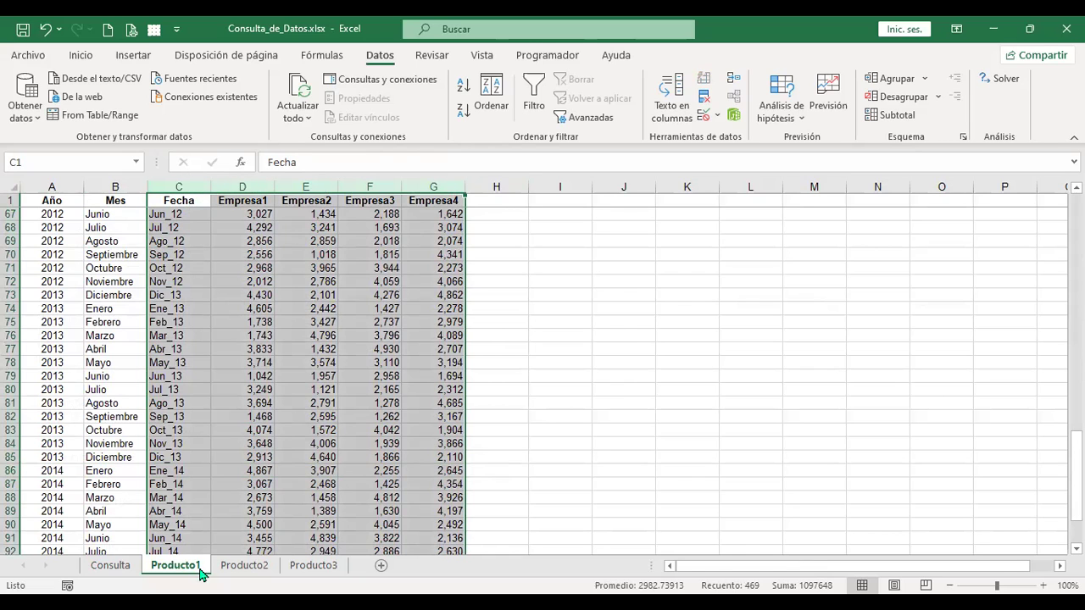
left_click(109, 565)
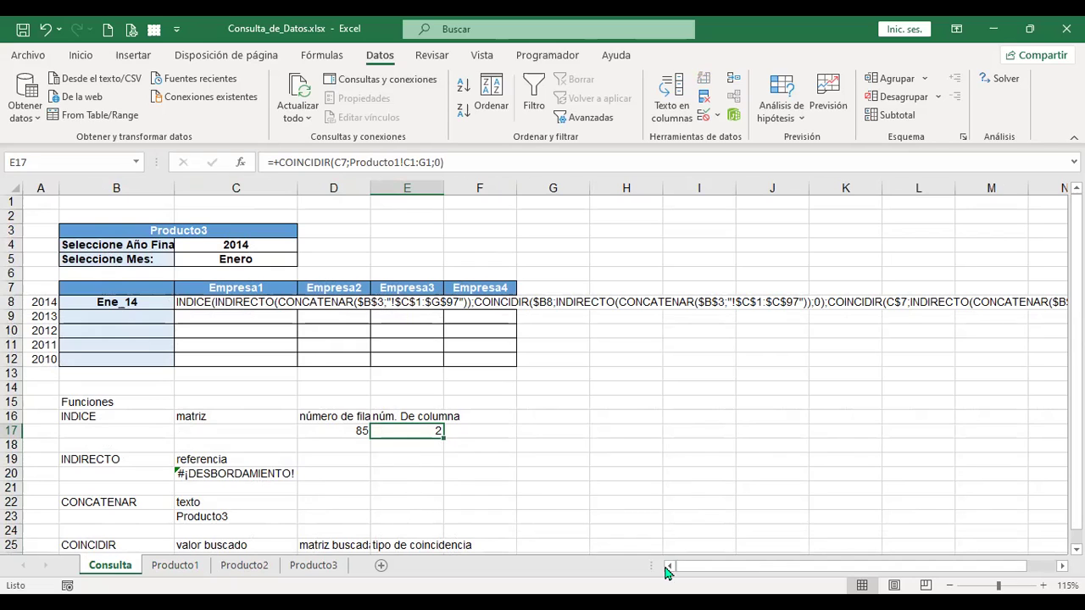
left_click(253, 433)
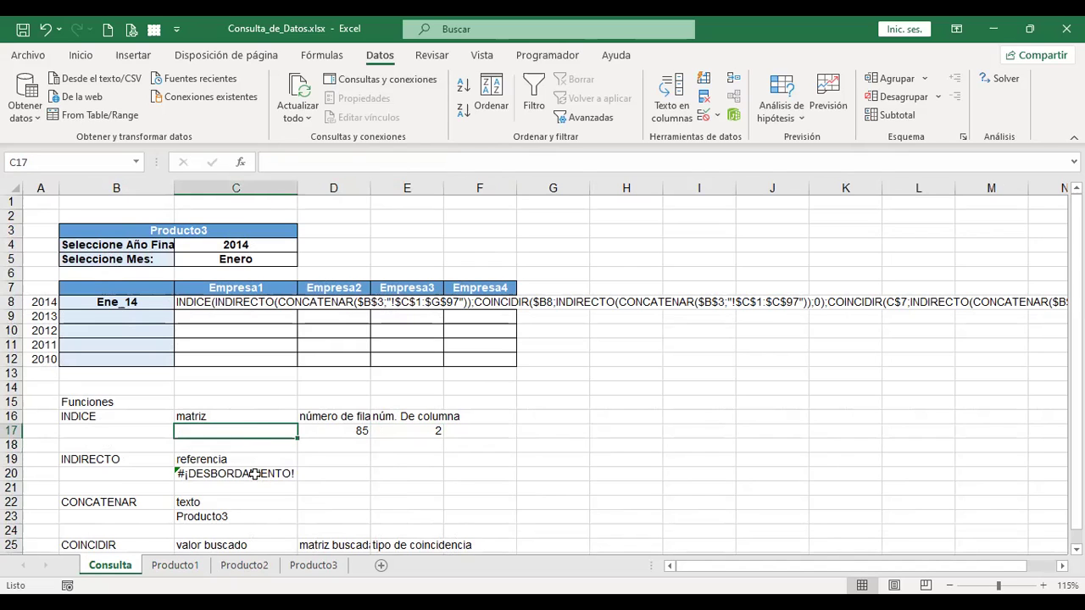
left_click(254, 473)
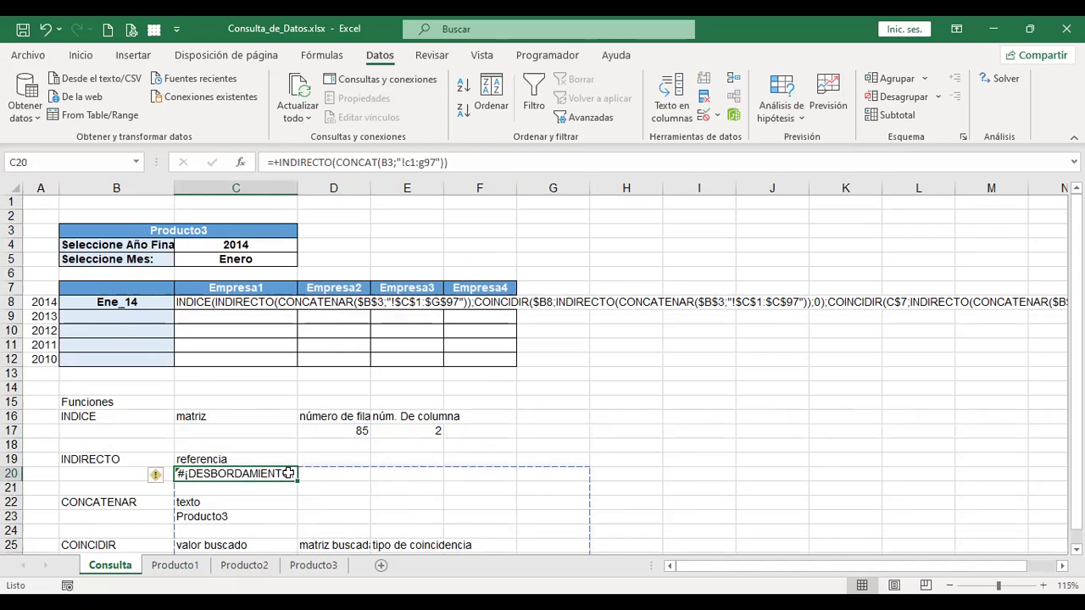
scroll(288, 473, "down", 1)
left_click(233, 473)
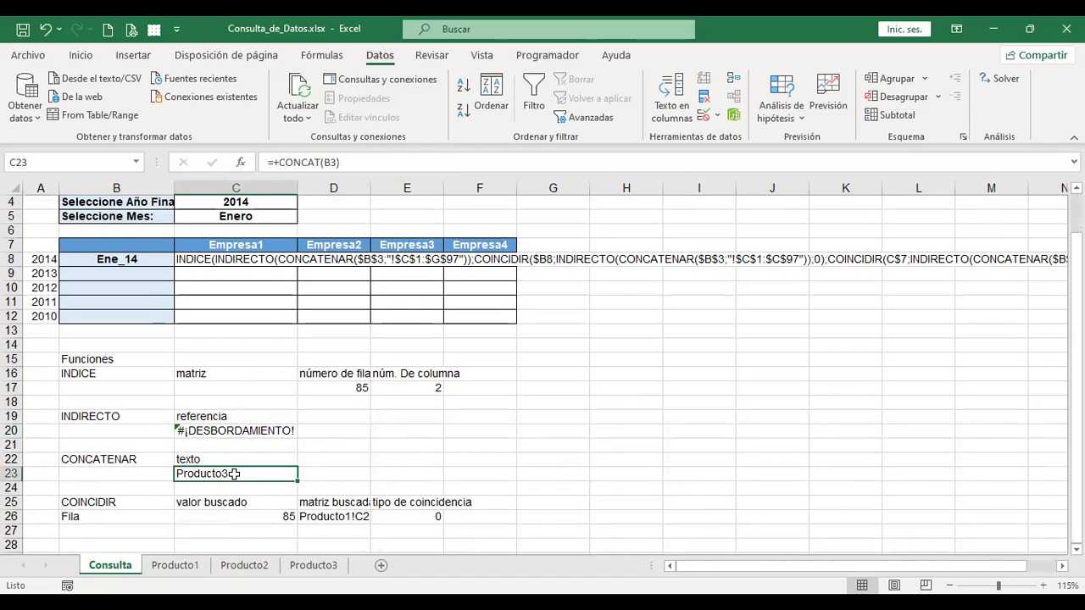
left_click(252, 517)
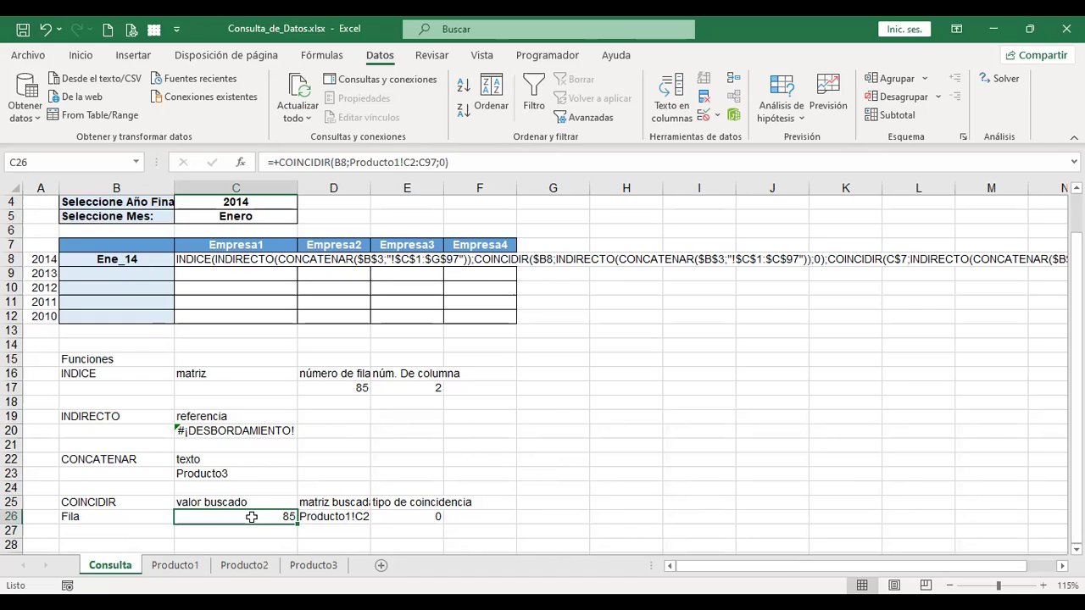
scroll(254, 504, "up", 1)
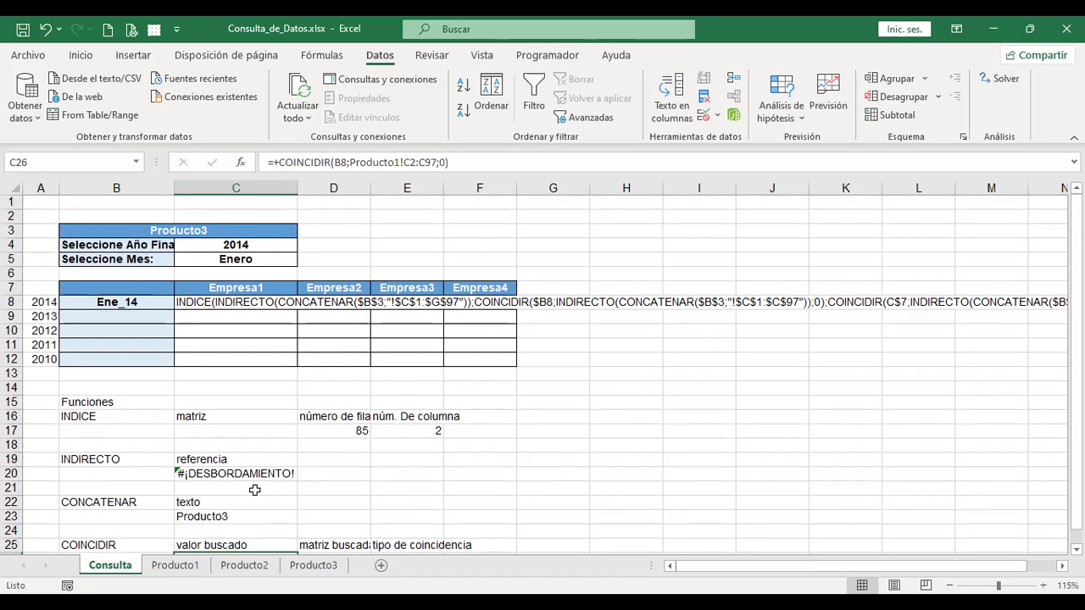
left_click(268, 473)
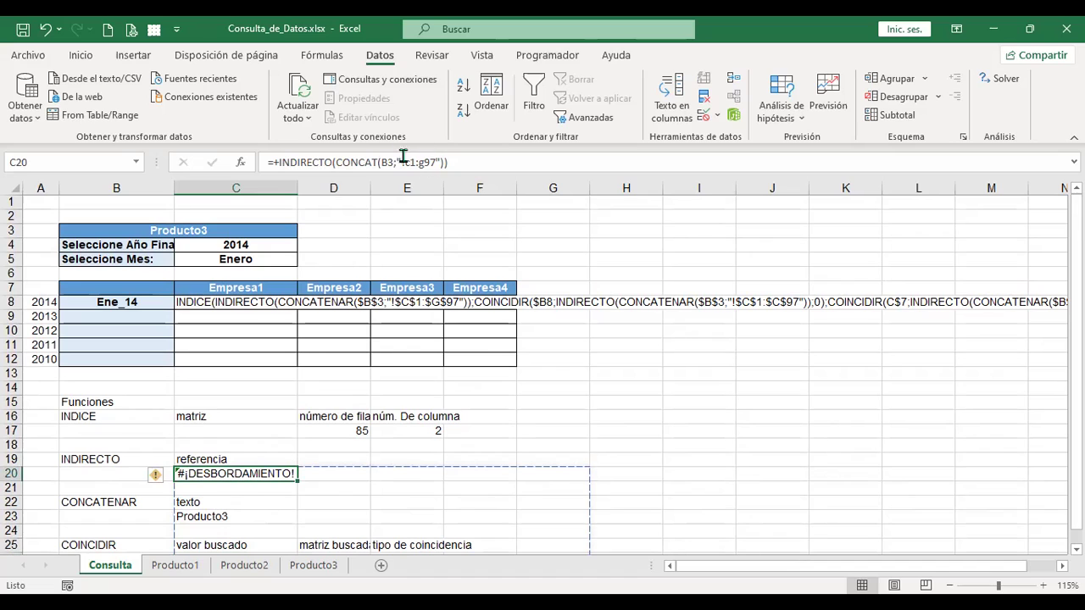
left_click(269, 430)
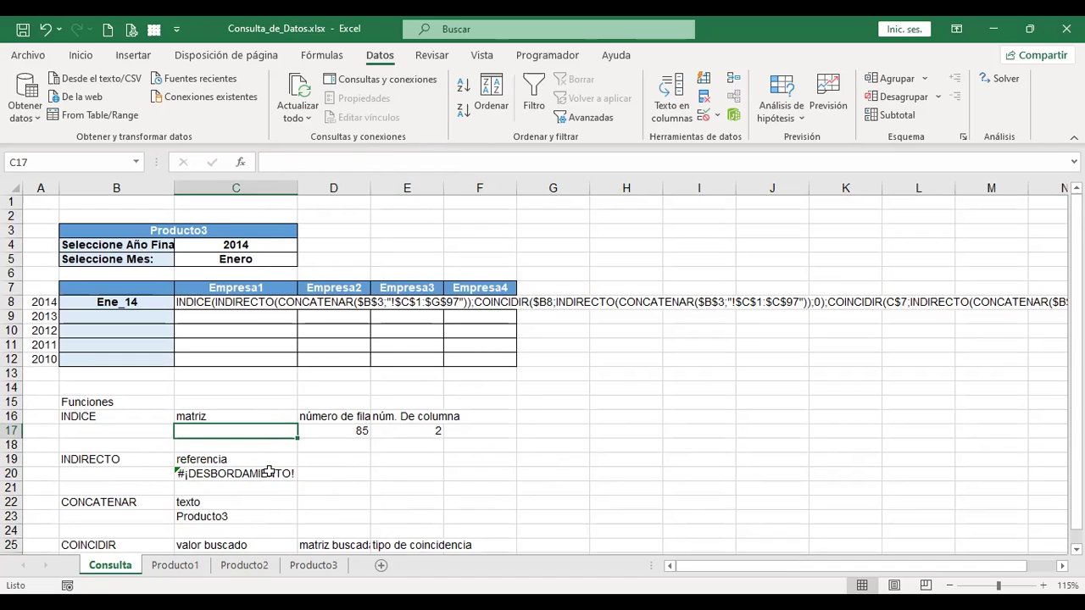
left_click(280, 473)
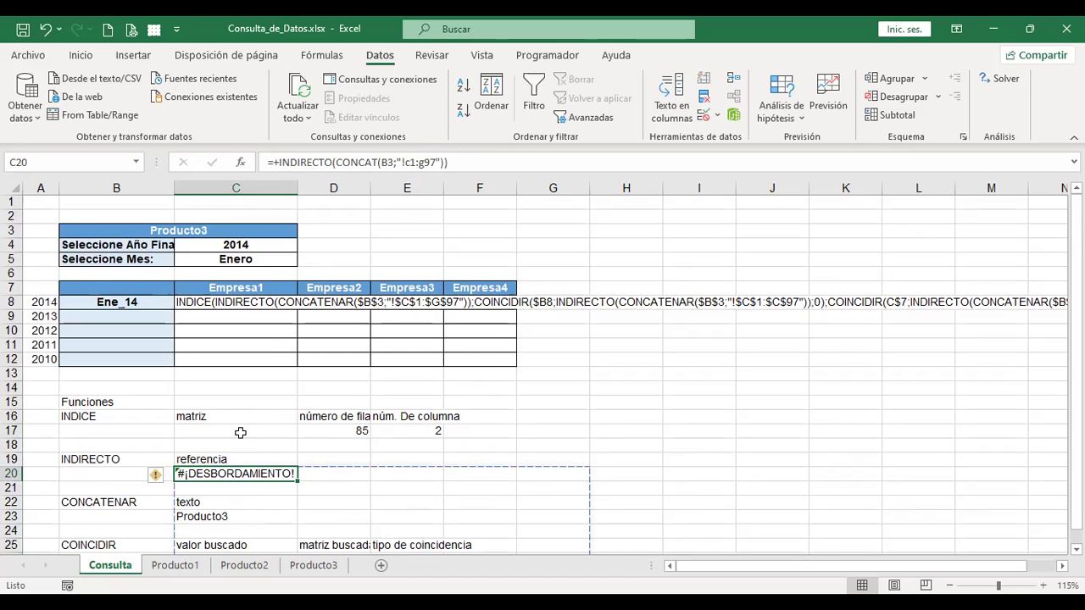
scroll(240, 434, "down", 1)
scroll(241, 434, "down", 1)
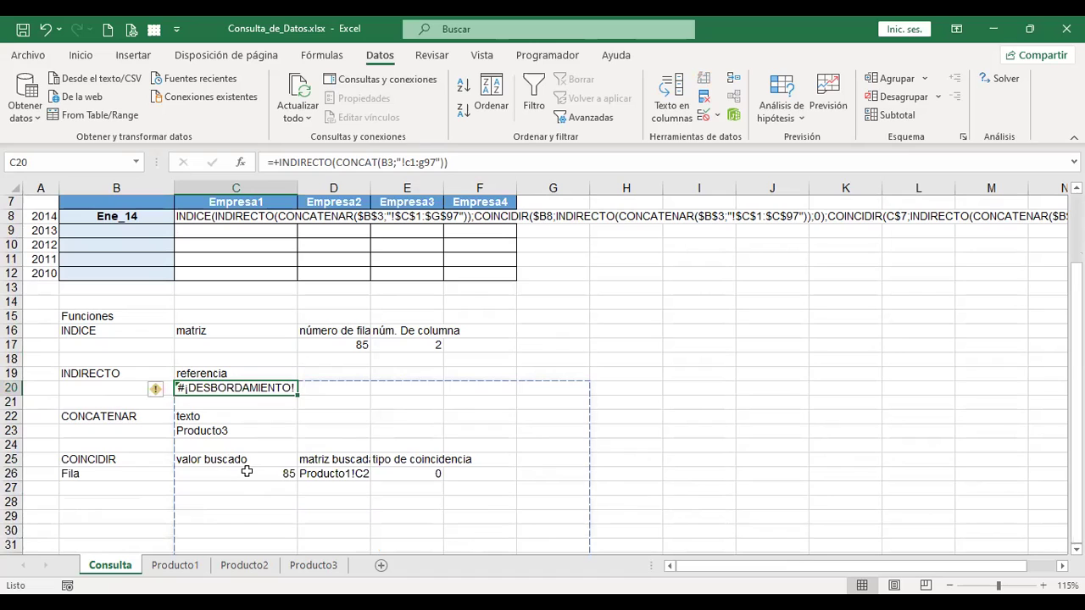
left_click(246, 472)
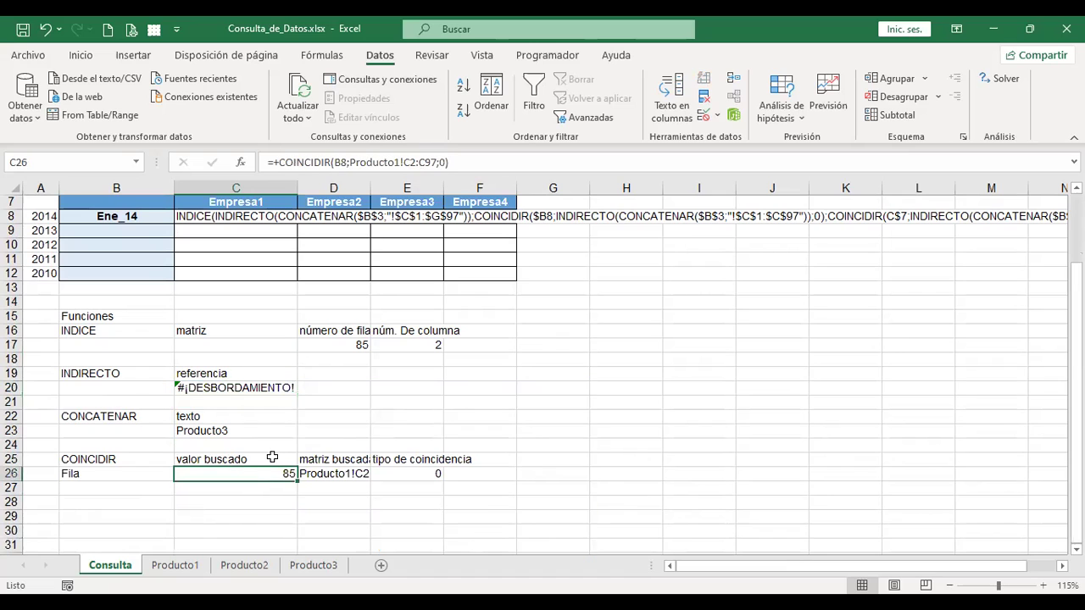
left_click(127, 459)
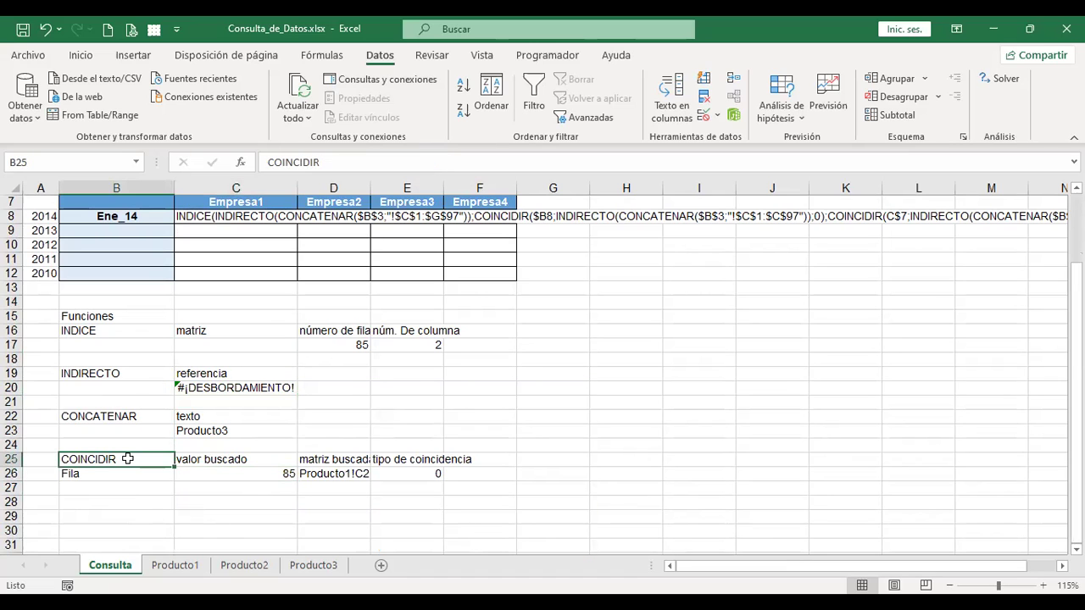
scroll(127, 459, "up", 1)
left_click(238, 475)
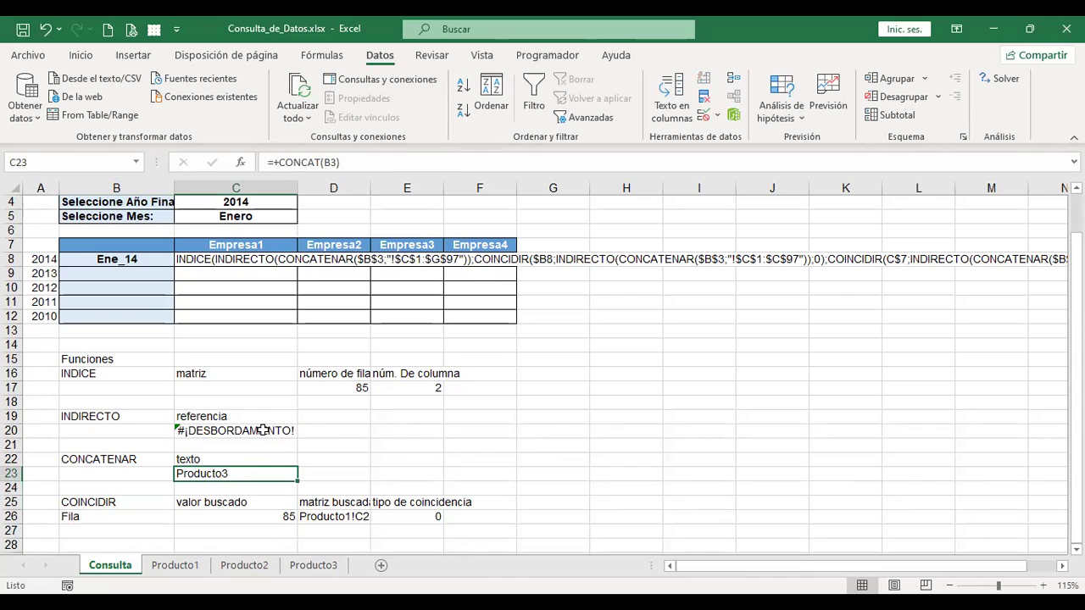
left_click(263, 430)
scroll(265, 428, "up", 1)
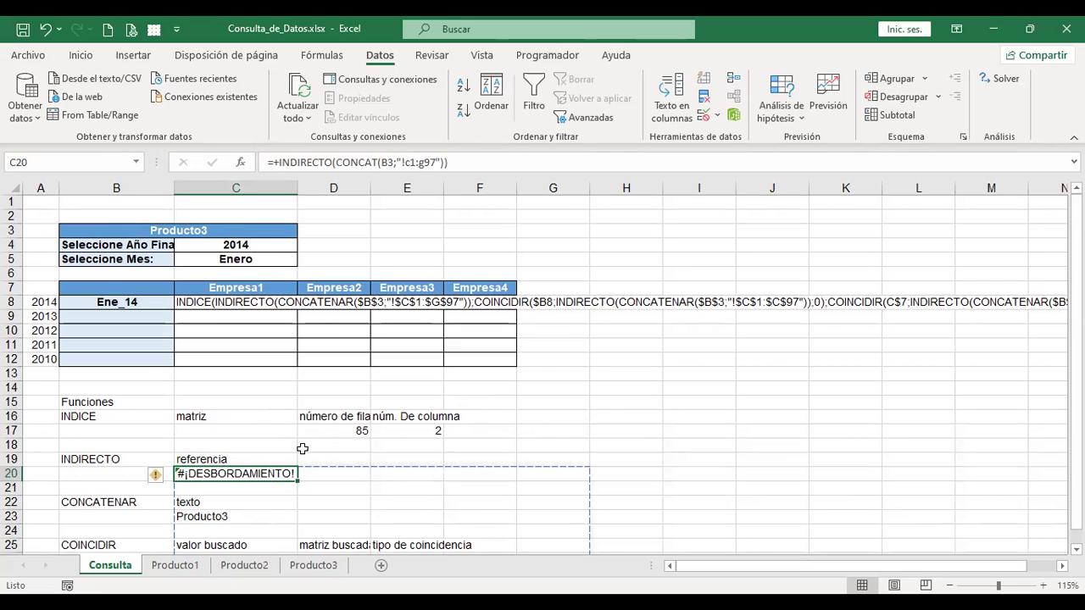
left_click(233, 516)
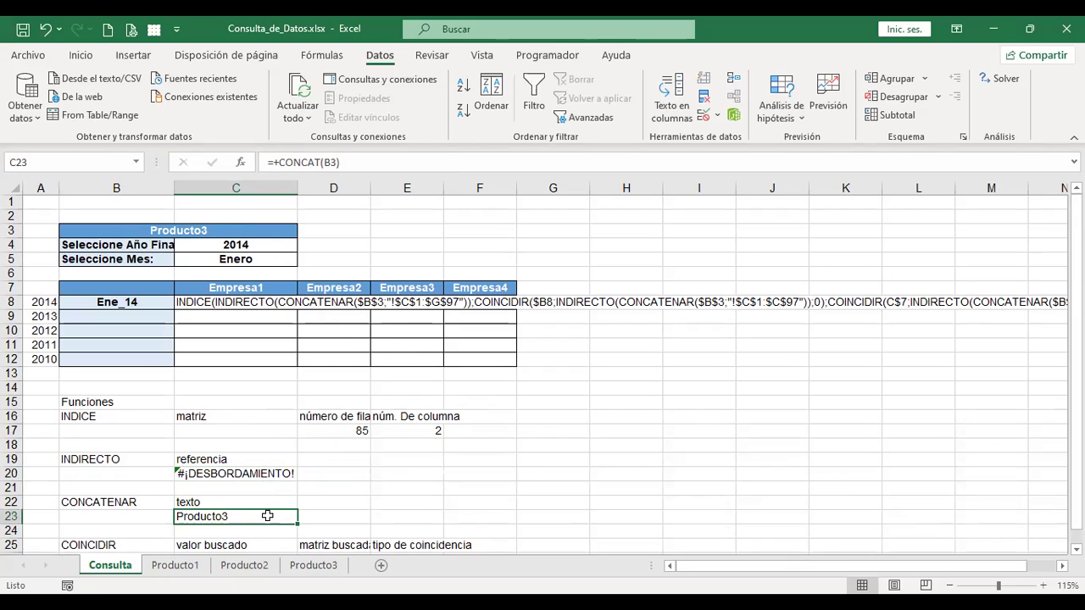
left_click(272, 471)
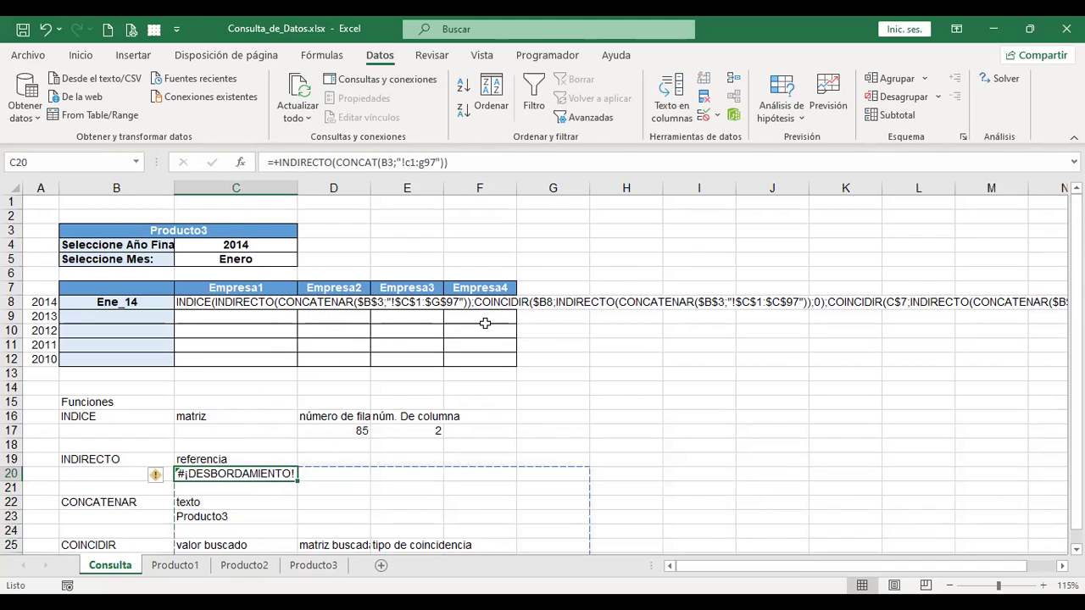
scroll(627, 370, "down", 1)
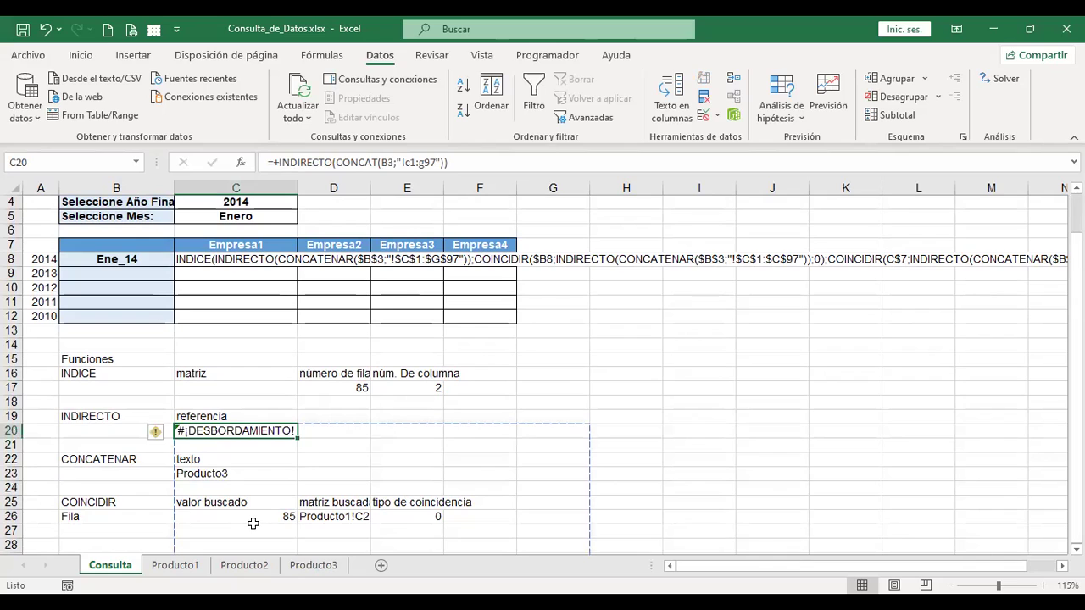
left_click(248, 517)
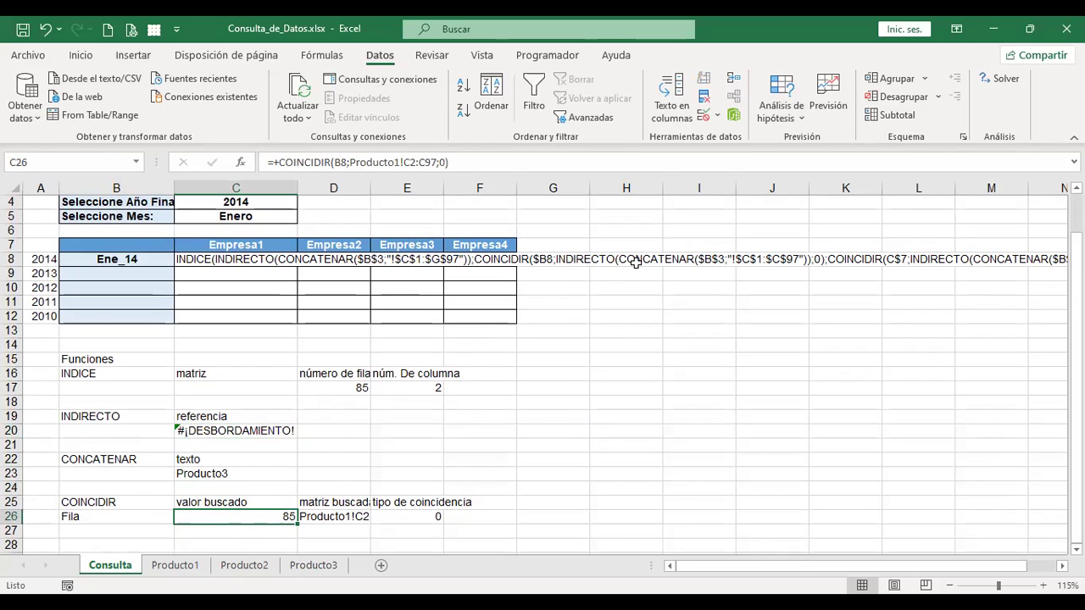
left_click(258, 475)
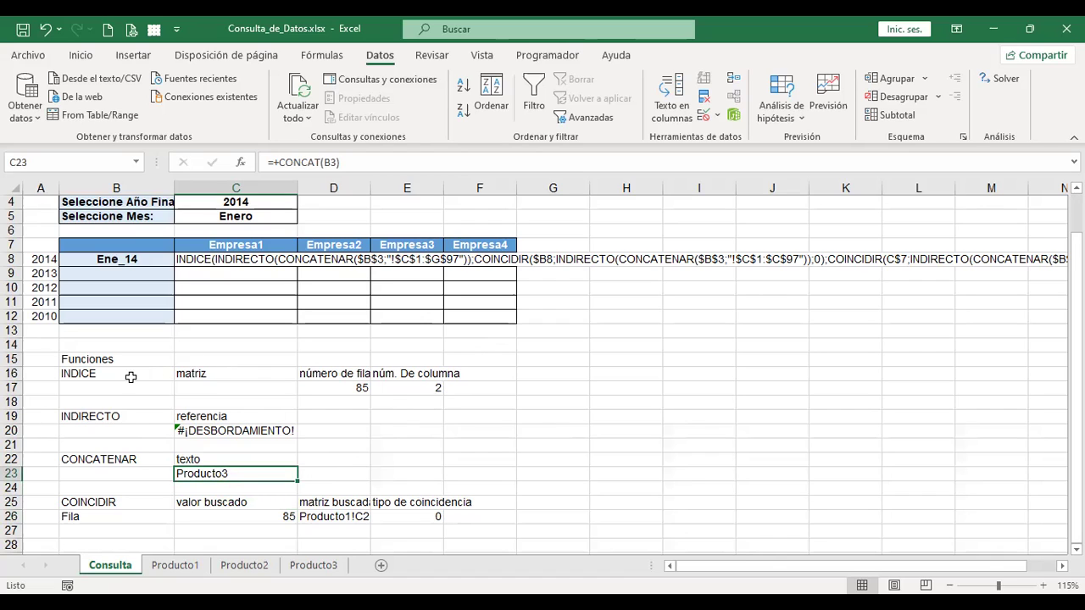
left_click(258, 258)
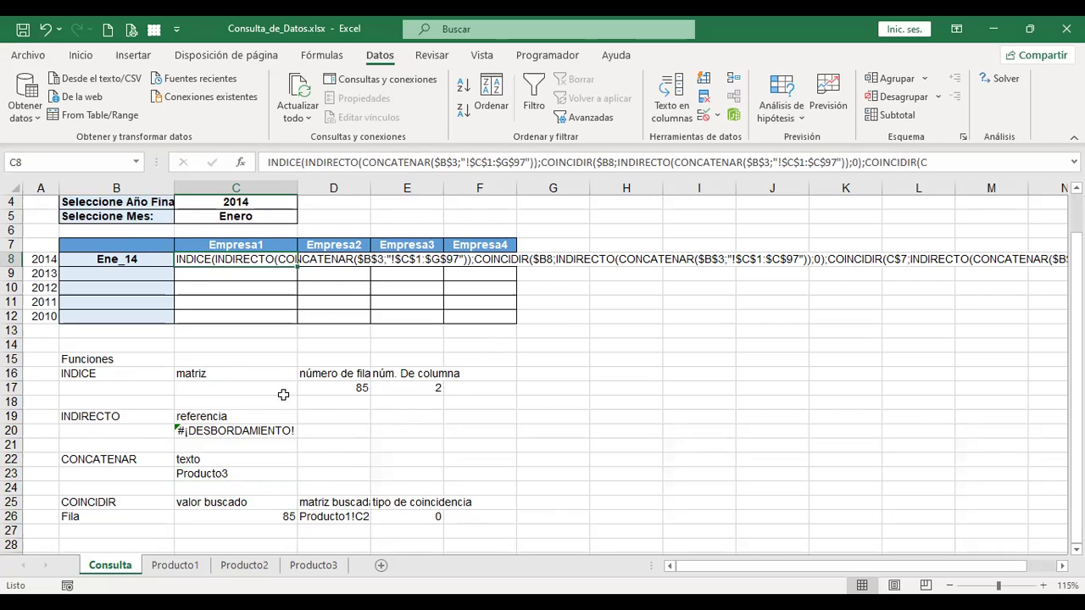
left_click(229, 531)
scroll(229, 527, "down", 1)
scroll(229, 527, "up", 1)
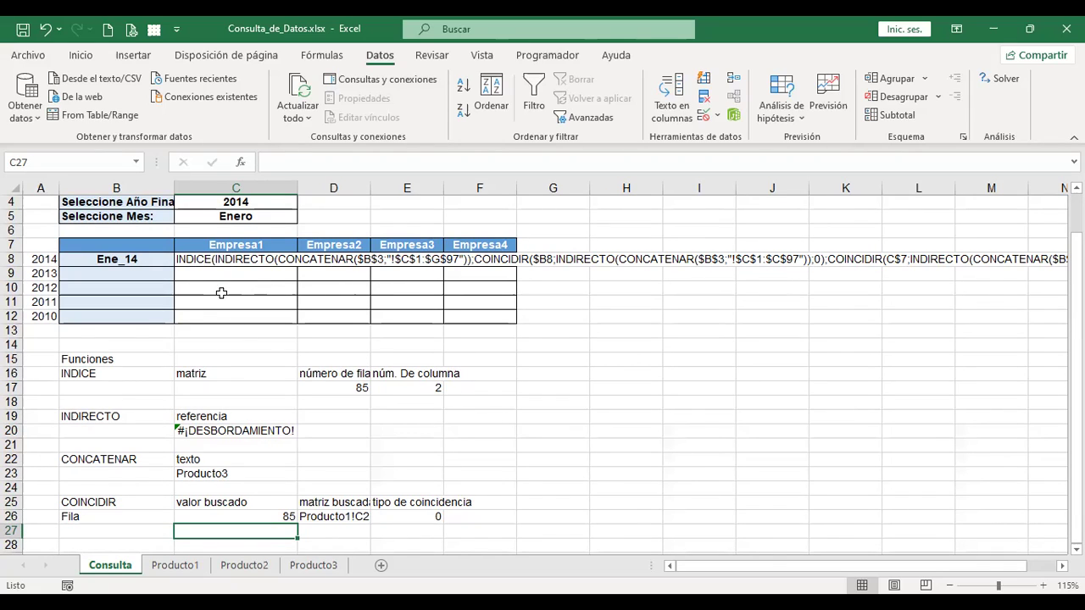
left_click(207, 386)
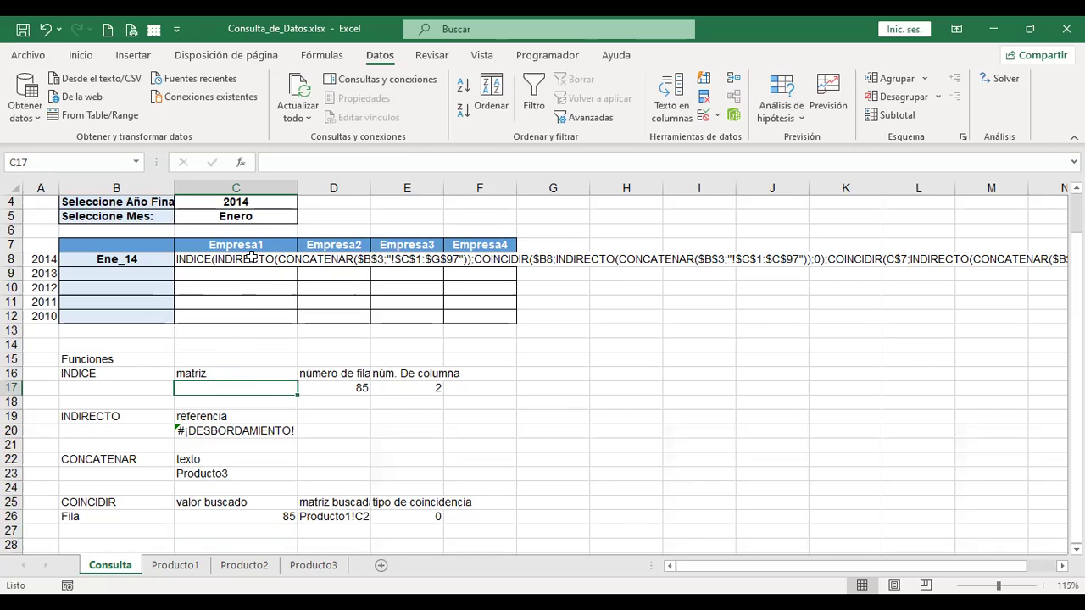
left_click(250, 430)
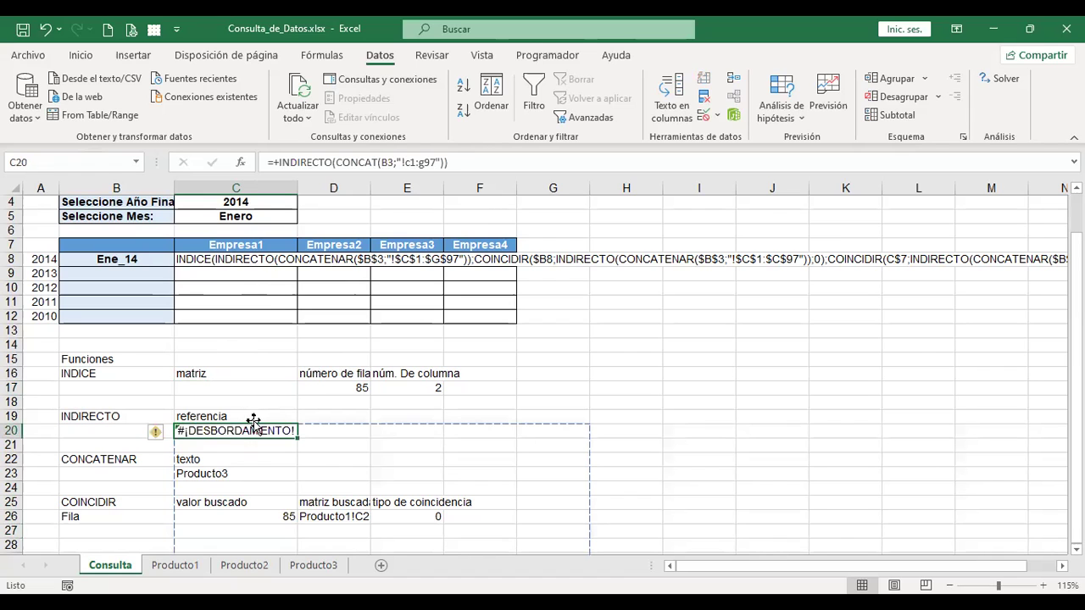
scroll(317, 396, "up", 1)
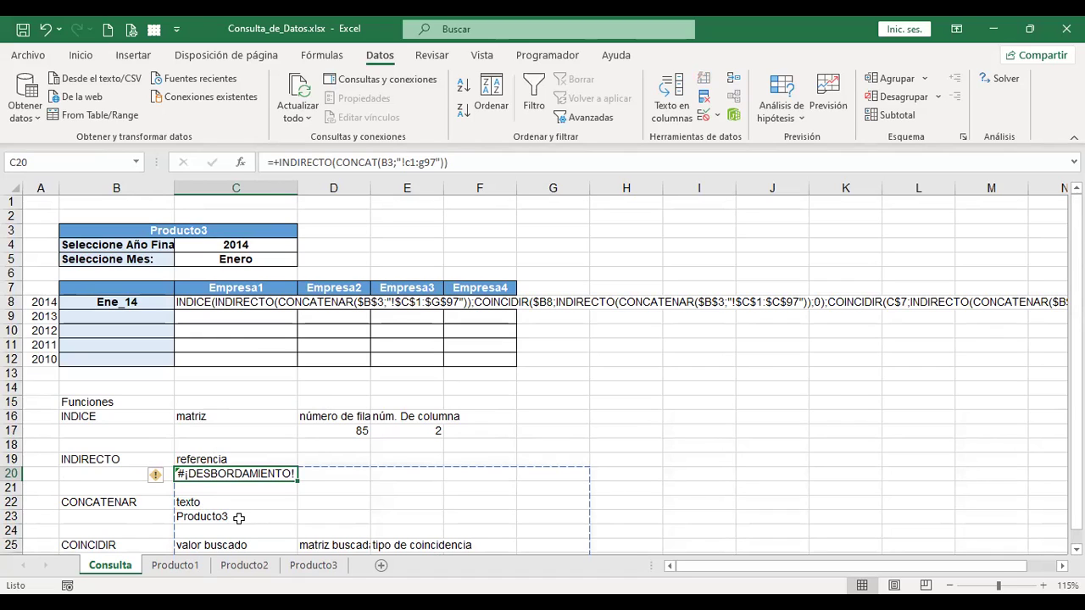
left_click(239, 517)
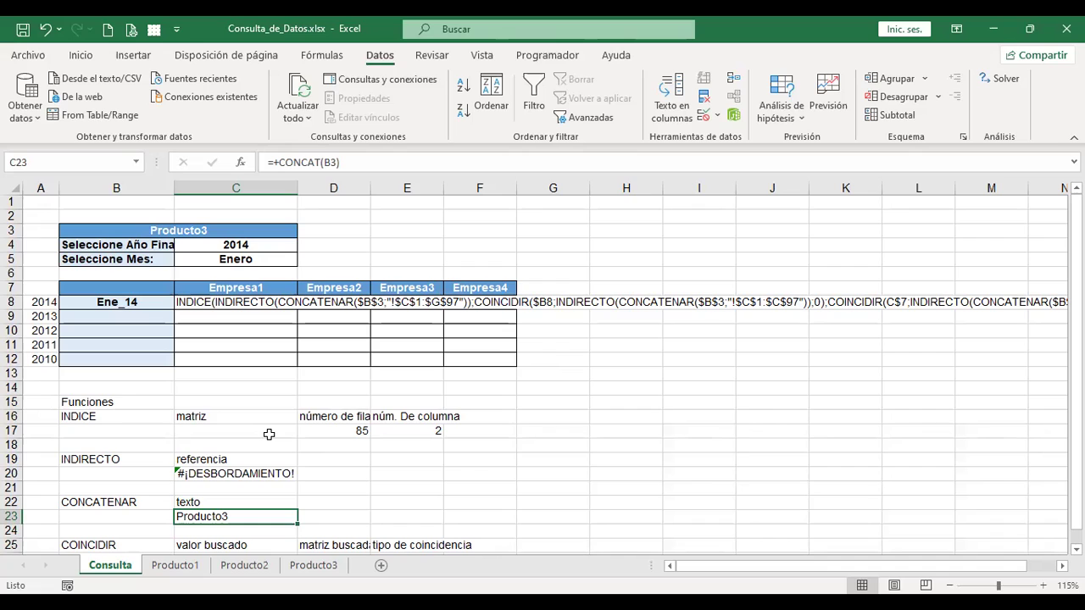
left_click(239, 426)
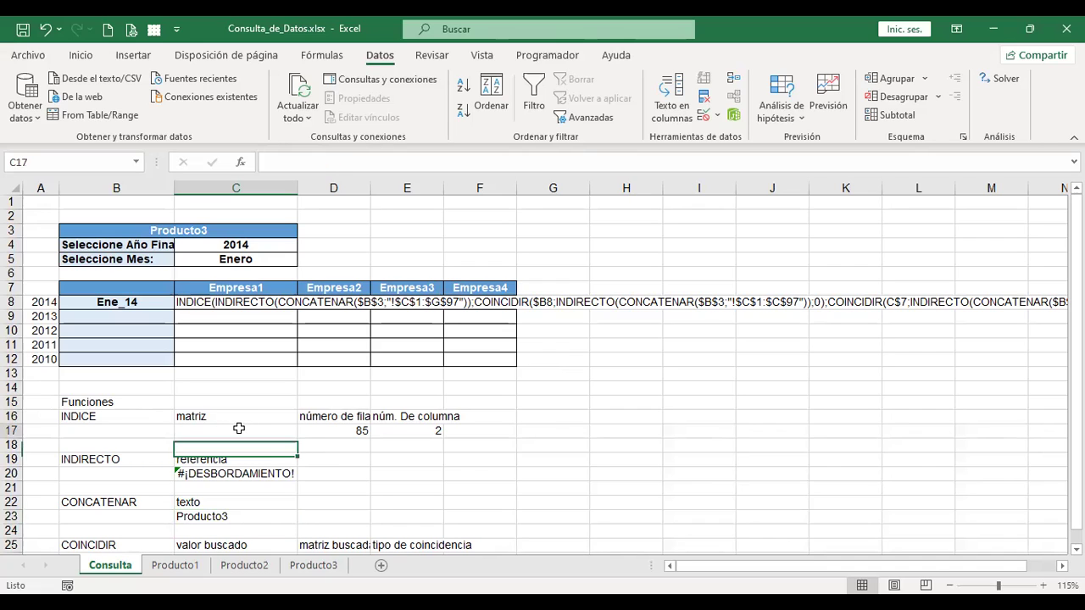
left_click(215, 296)
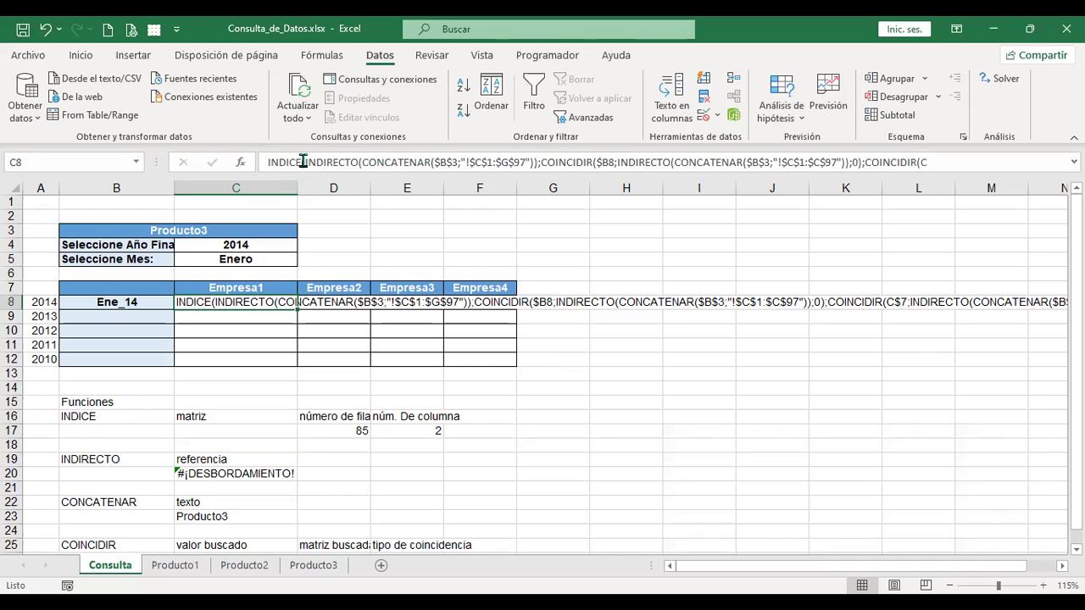
left_click_drag(303, 161, 537, 161)
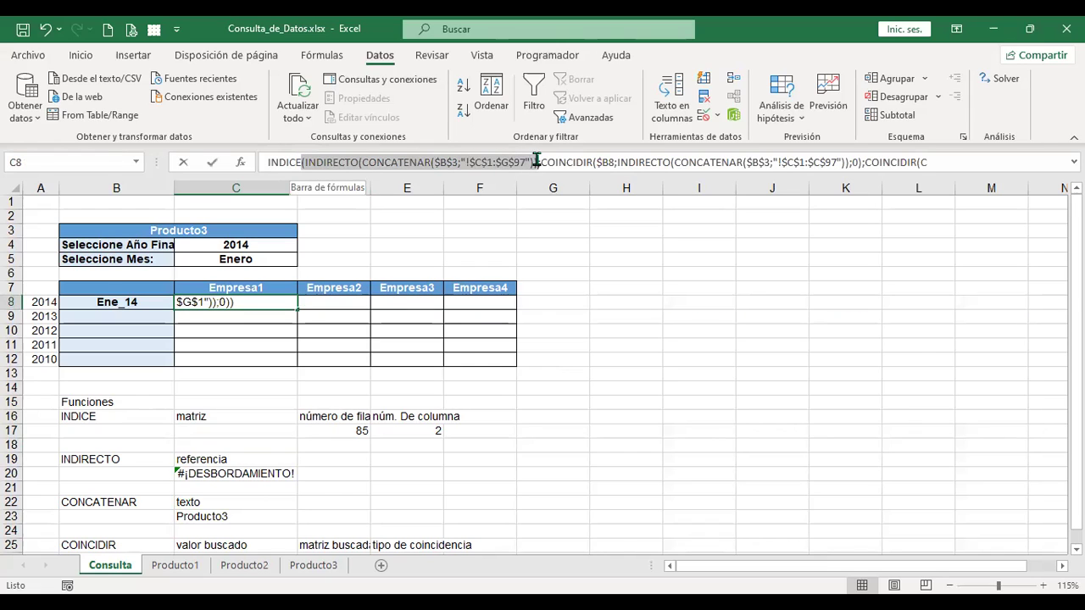
left_click_drag(536, 161, 539, 161)
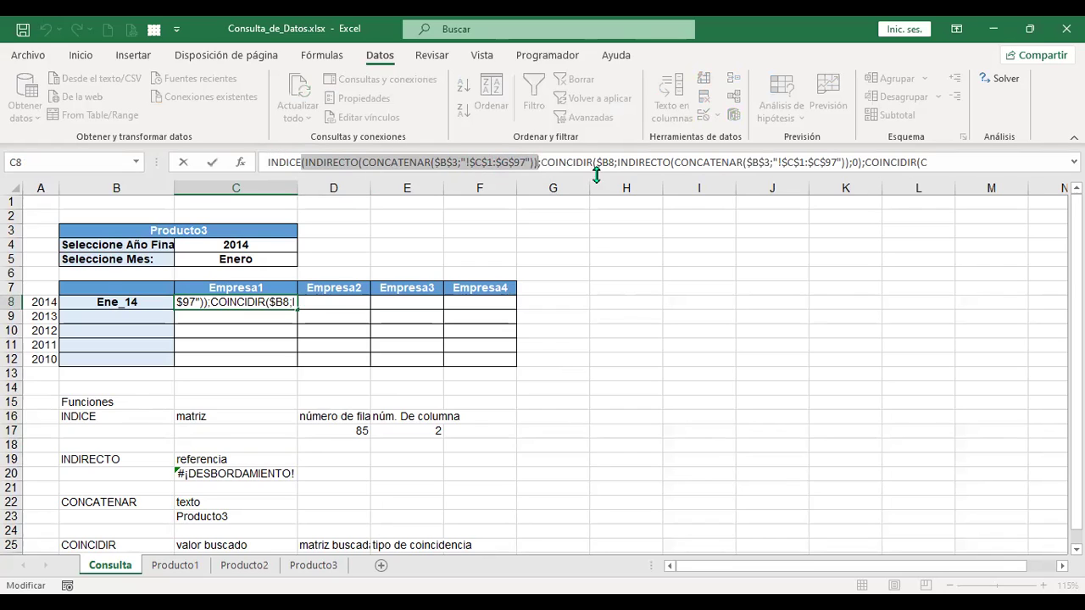
left_click(566, 162)
left_click_drag(543, 162, 716, 164)
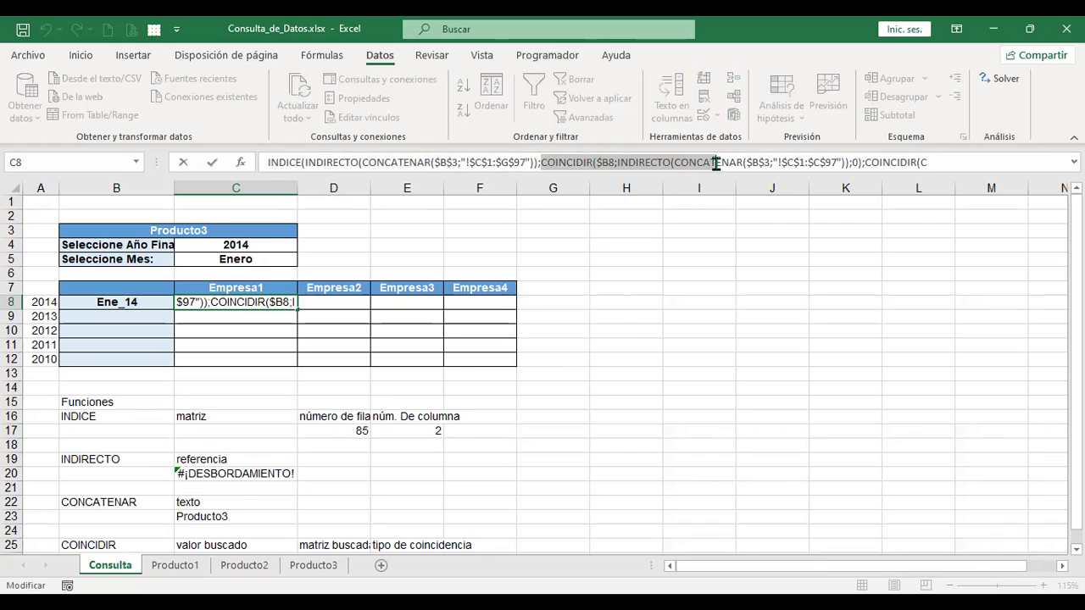
left_click_drag(718, 163, 840, 162)
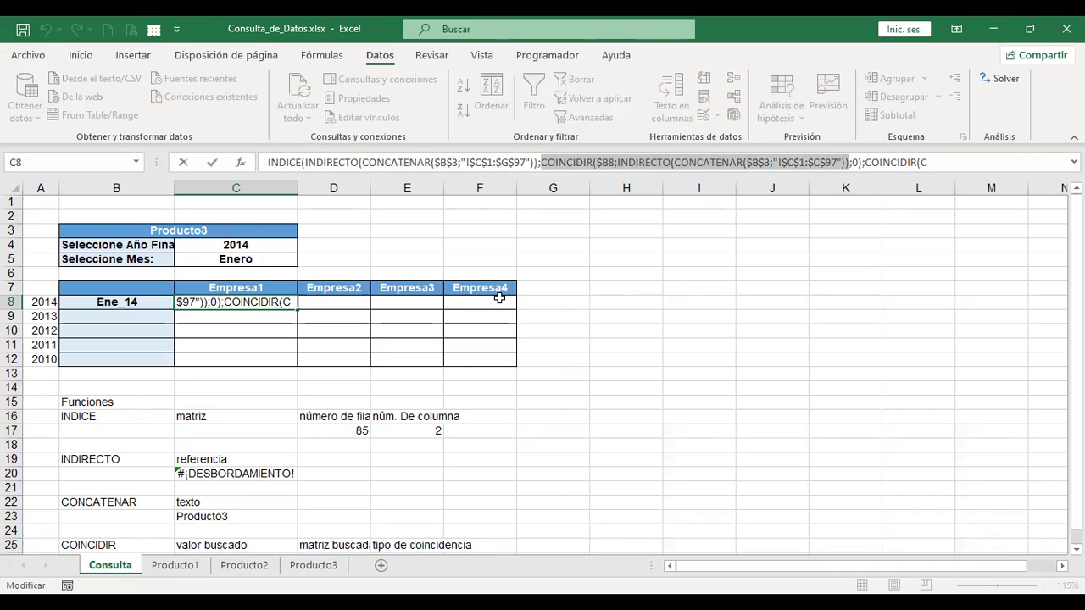
Prefix C8's INDICE formula with =+ so it calculates 1,842
key("Escape")
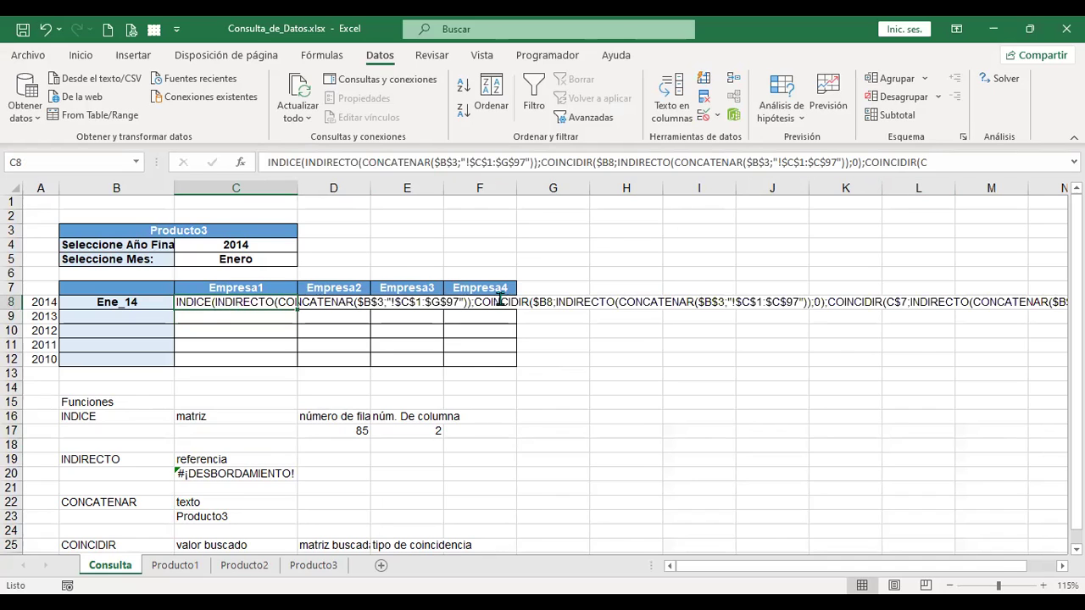
key("F2")
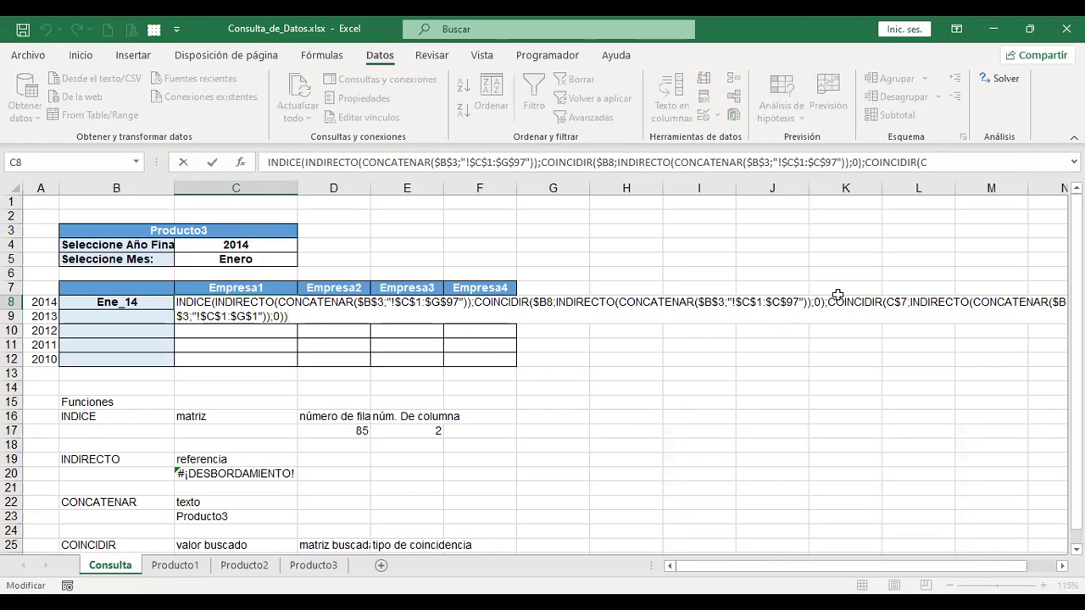
left_click_drag(827, 302, 300, 333)
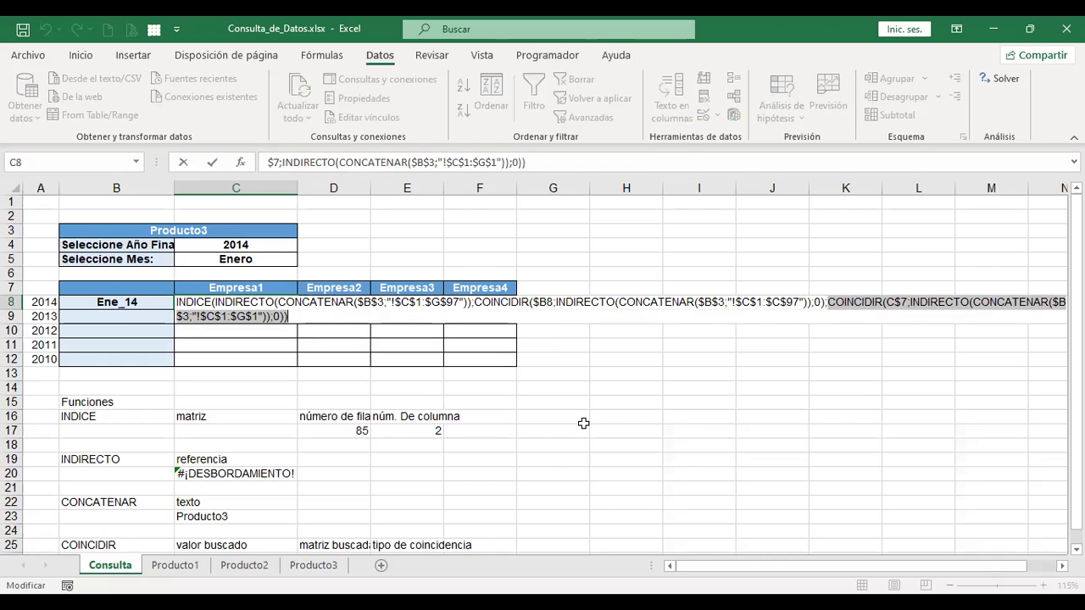
key("Escape")
key("F2")
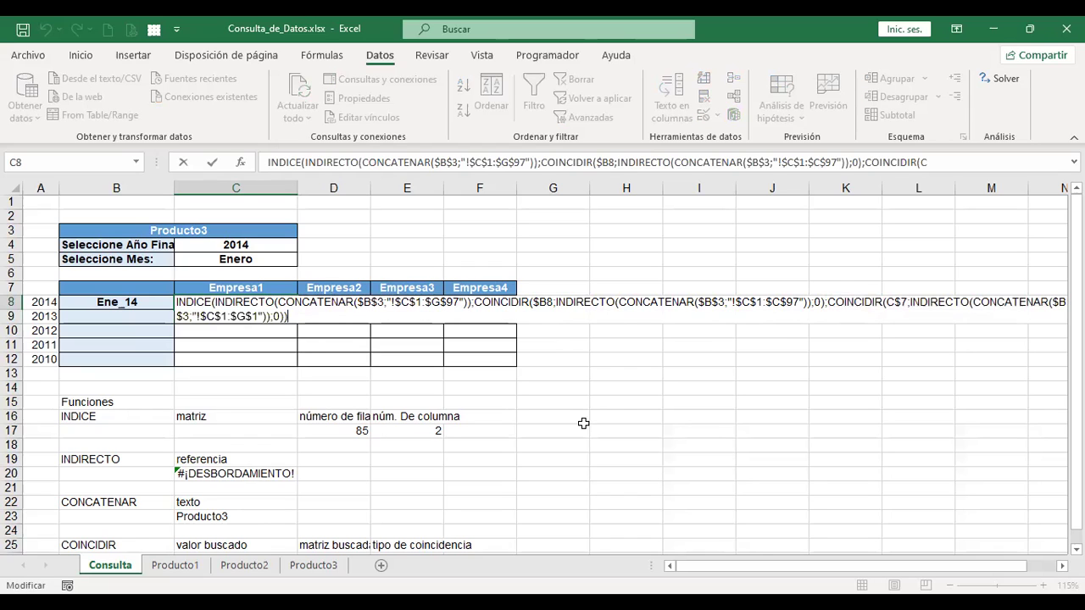
type("+")
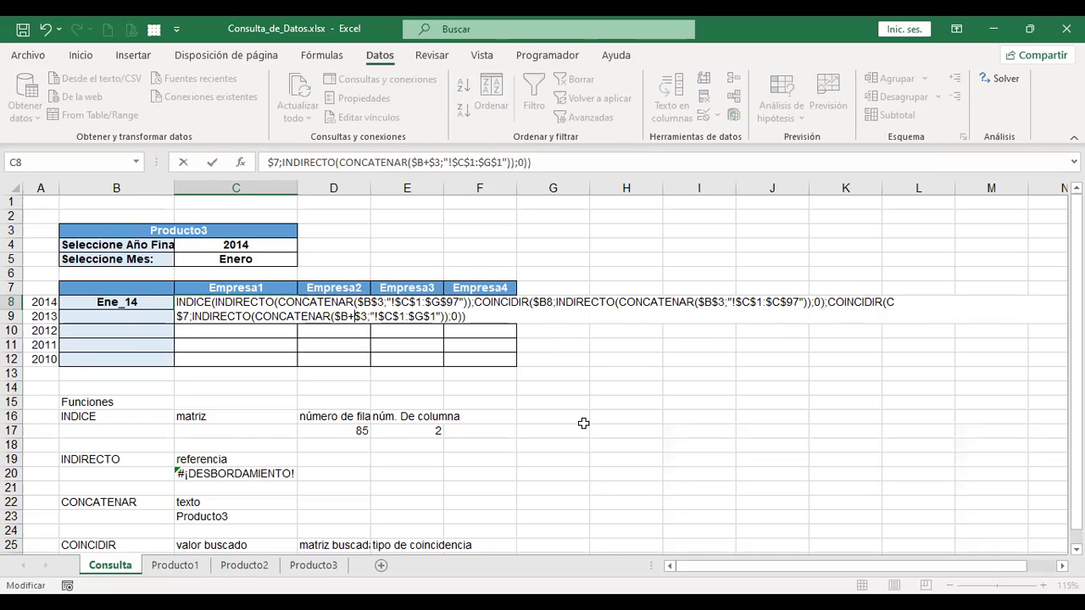
key("Escape")
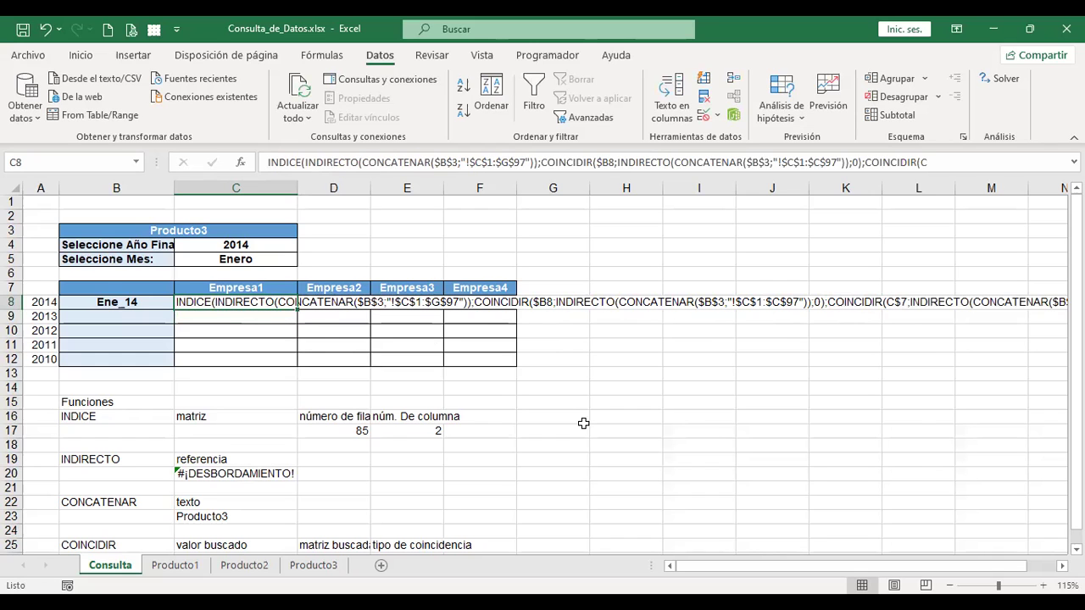
key("F2")
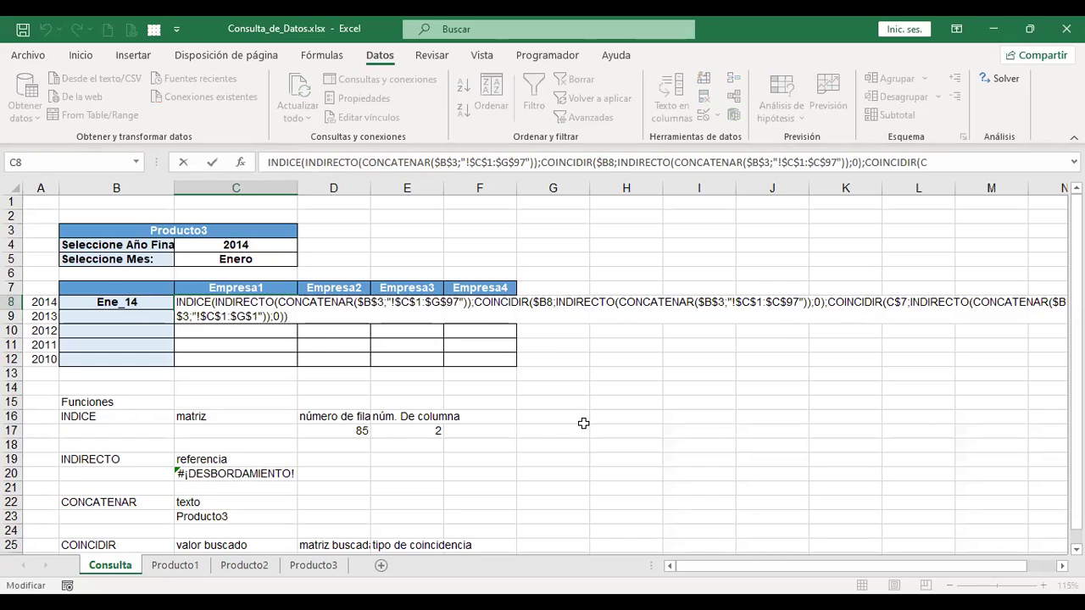
key("ctrl+Return")
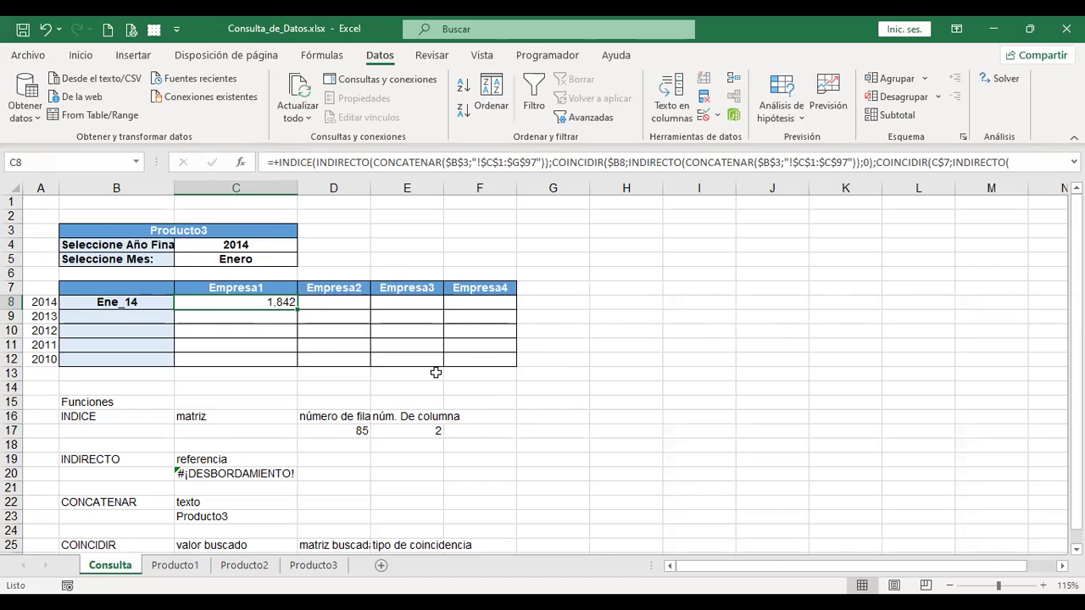
key("F2")
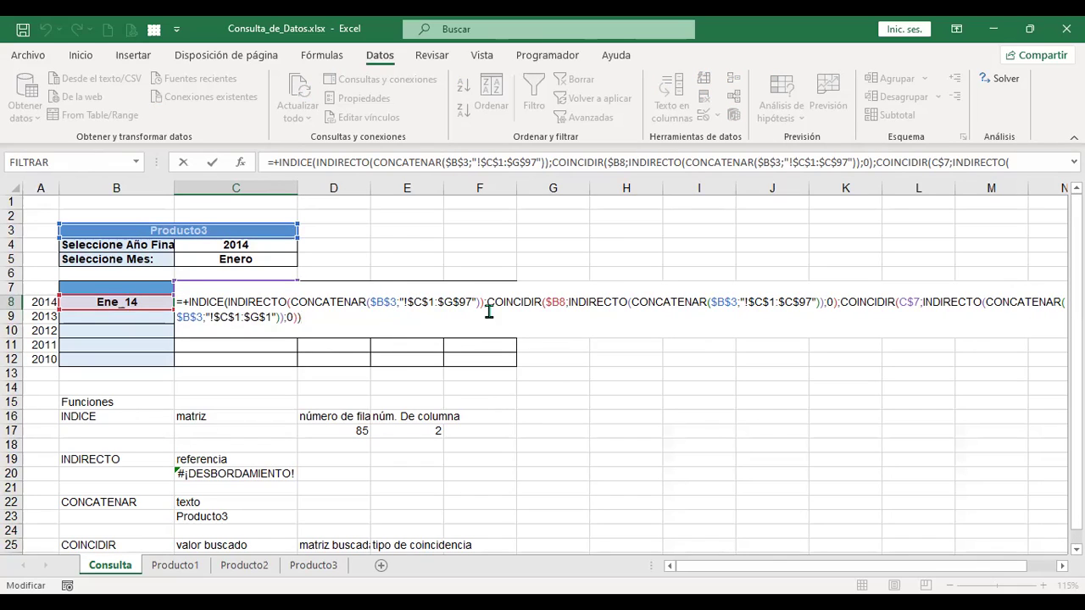
Fix C8's references to $B8 for the row match and C$7 for the column match
left_click(383, 302)
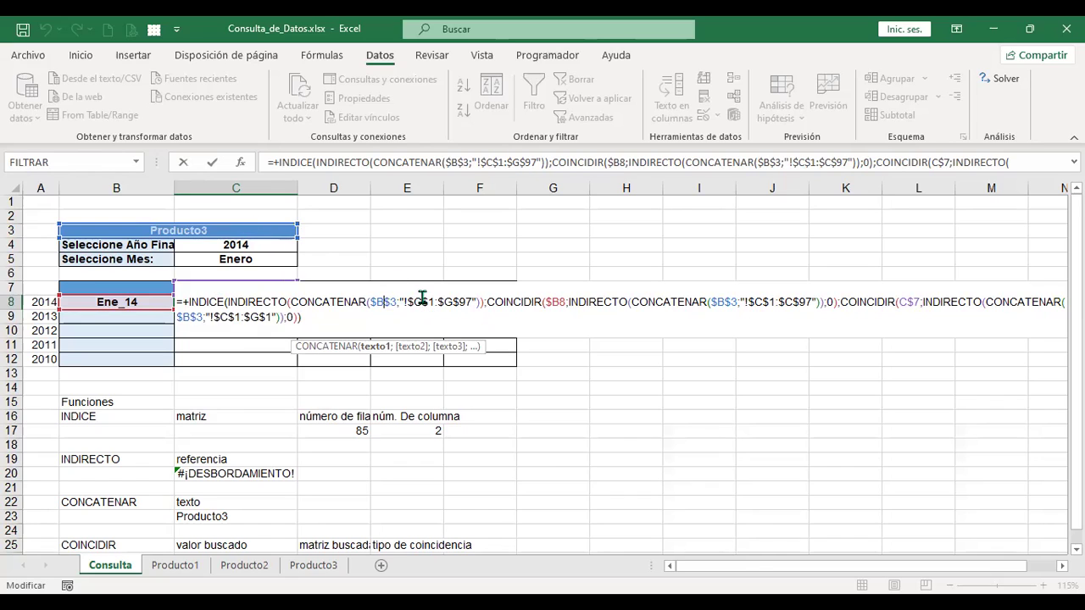
left_click(461, 302)
left_click(560, 302)
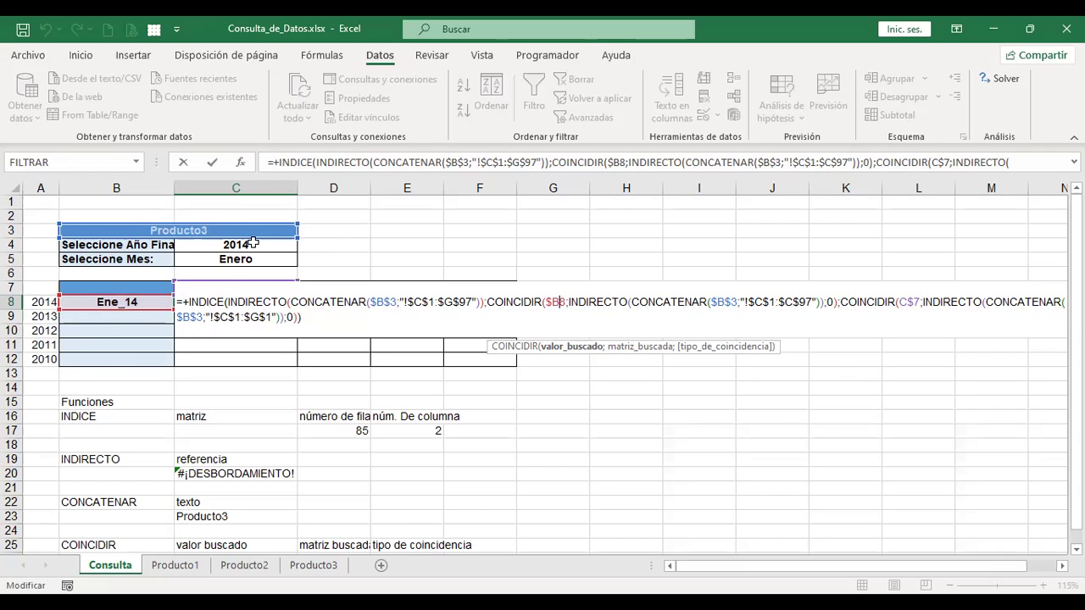
left_click(722, 302)
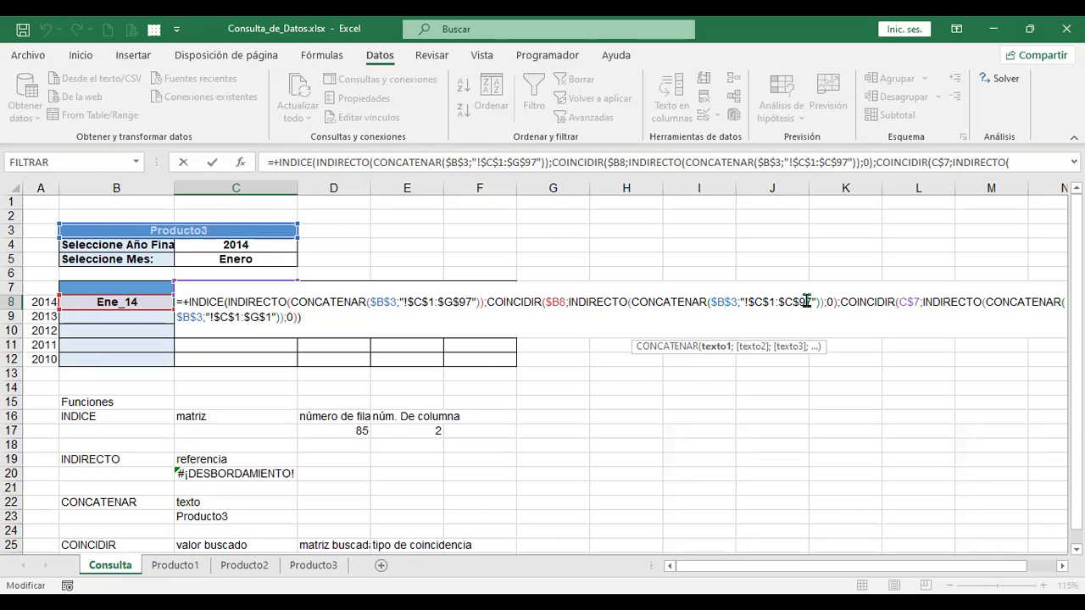
left_click(757, 301)
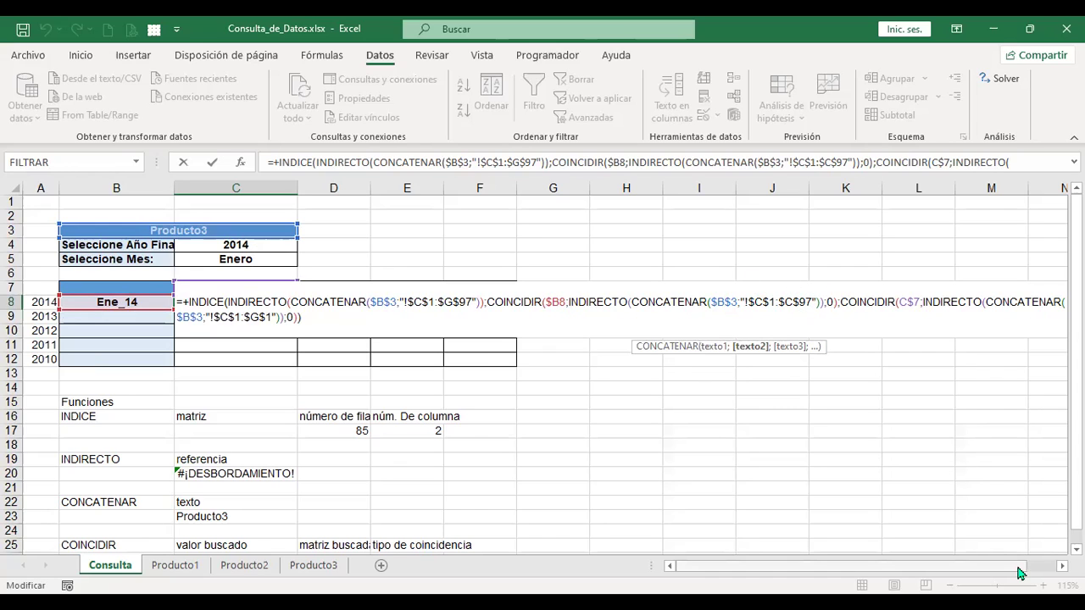
left_click(908, 301)
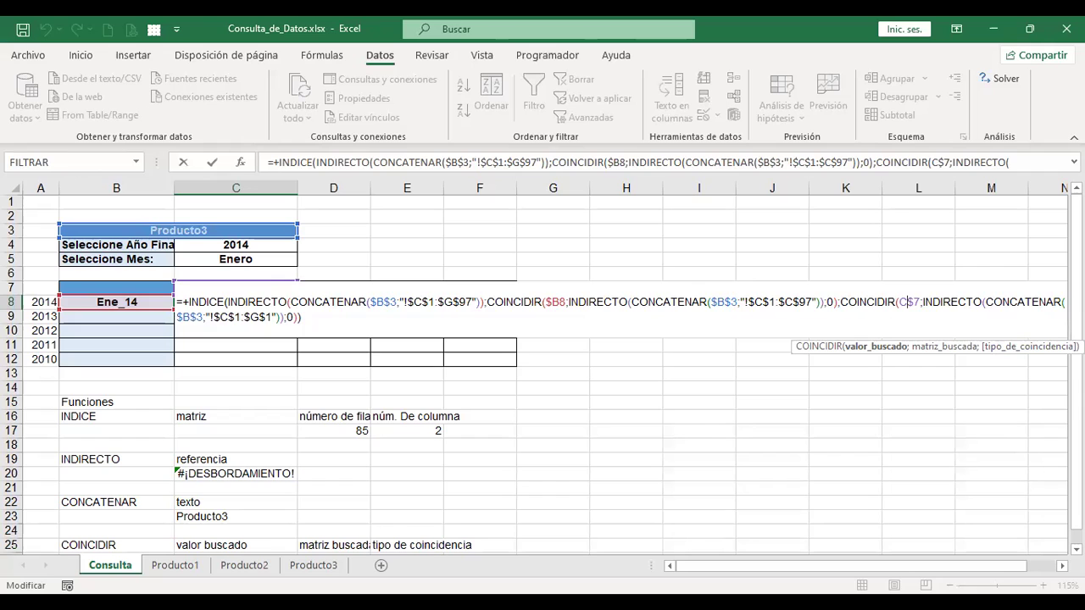
key("Return")
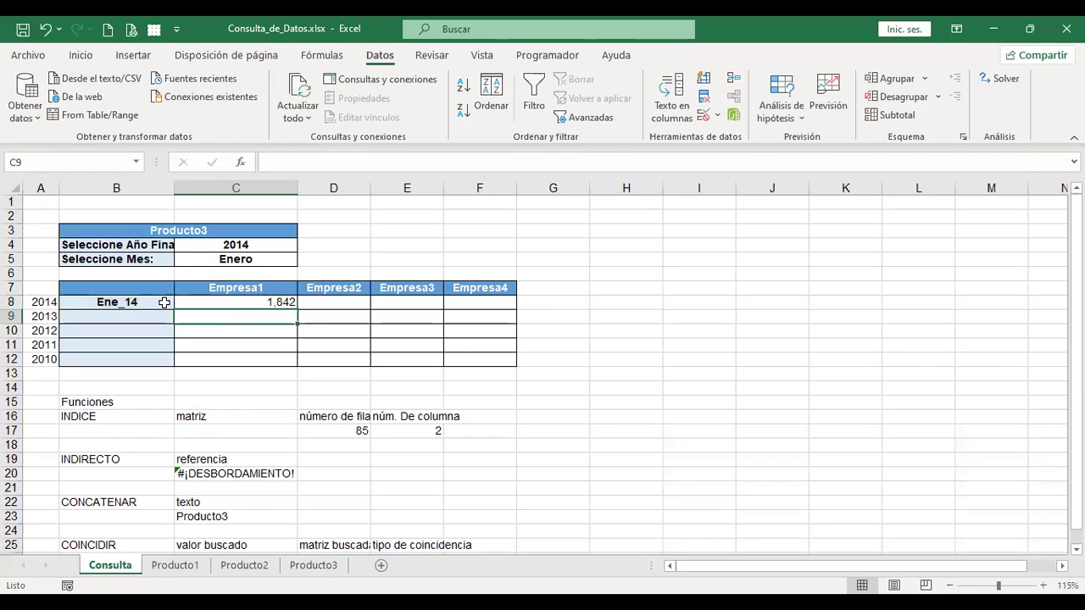
Fill the month labels from B8 down to B12, through Ene_10
left_click(164, 303)
left_click_drag(174, 308, 174, 365)
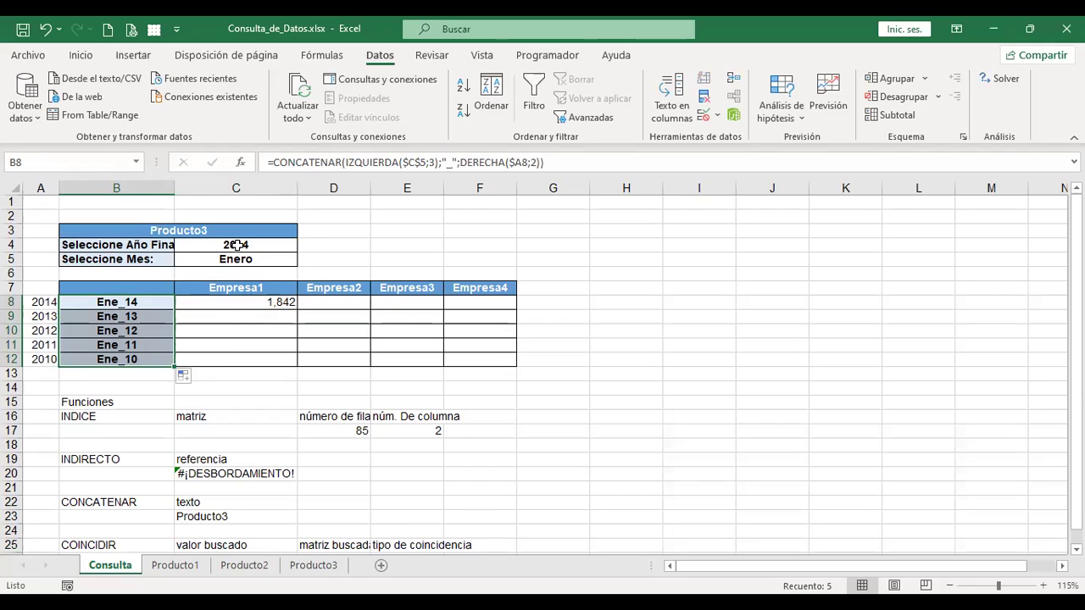
left_click(236, 245)
Copy C8's lookup formula across C8:F12, giving e.g. 3,019 for Empresa2 in 2010
left_click(269, 303)
mouse_move(296, 308)
left_mouse_down()
mouse_move(296, 367)
mouse_move(475, 363)
left_mouse_up()
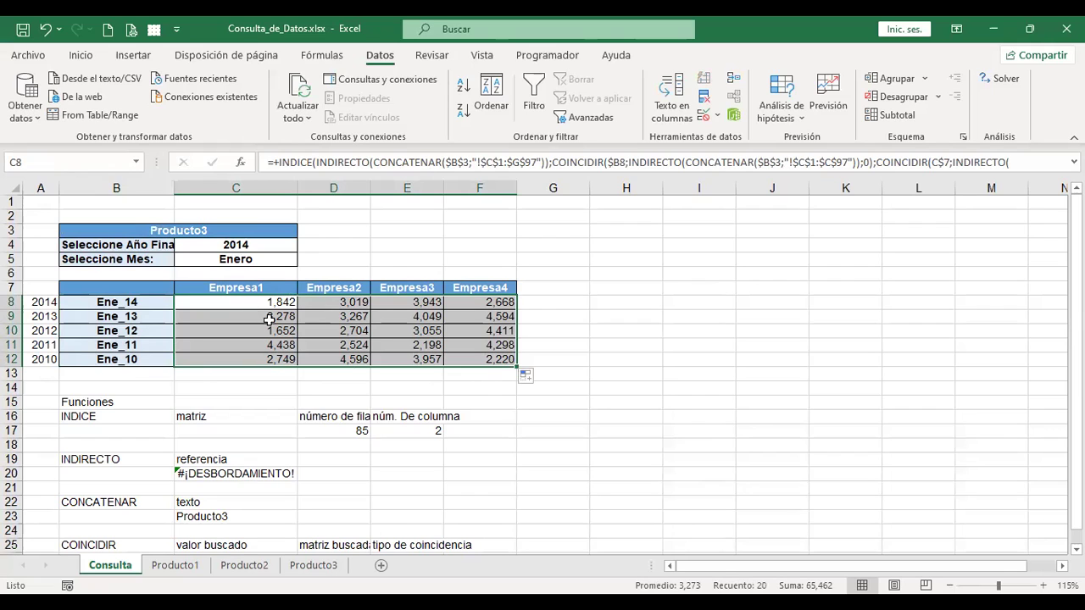
left_click(406, 470)
scroll(186, 543, "down", 1)
scroll(203, 543, "down", 1)
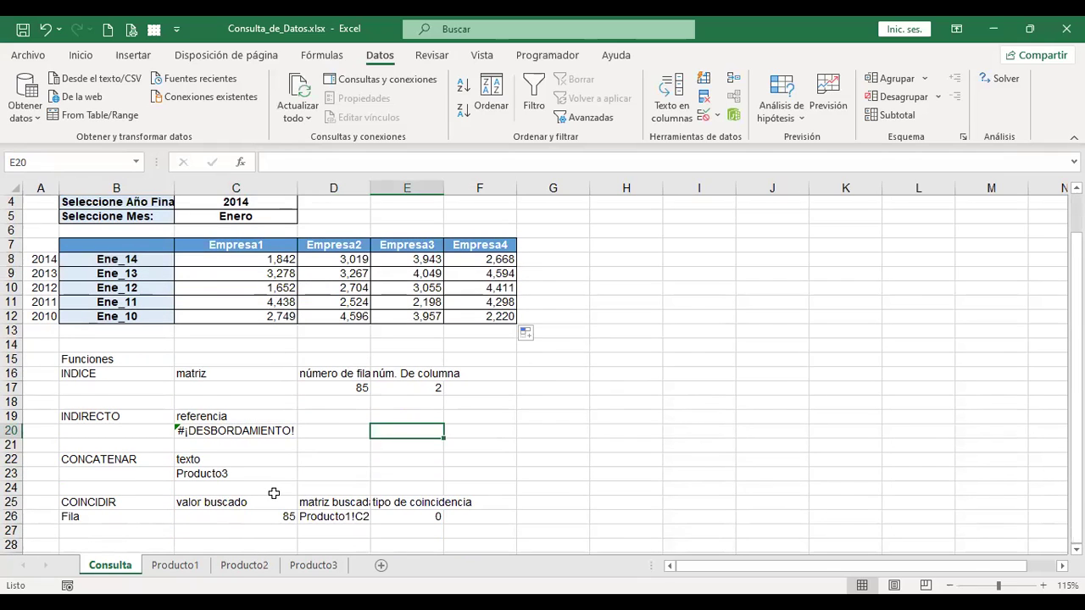
scroll(274, 493, "up", 1)
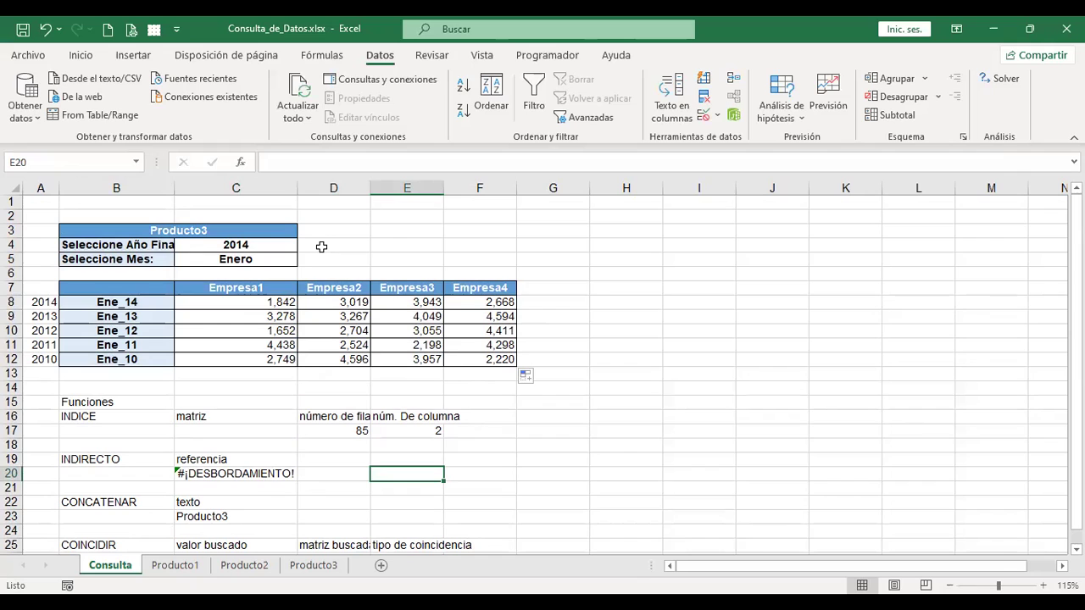
left_click(321, 247)
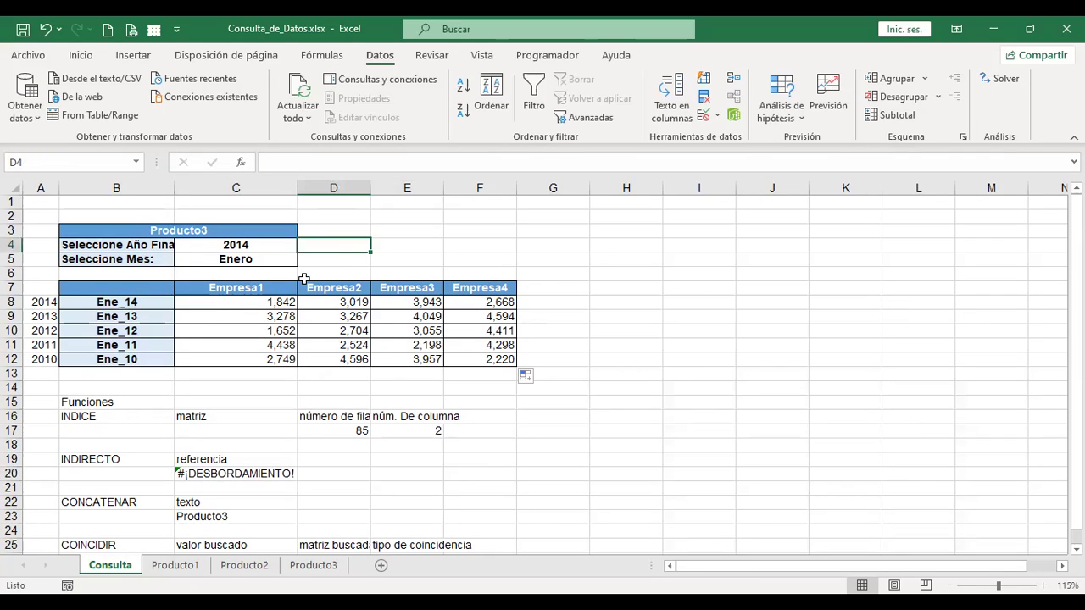
left_click(258, 305)
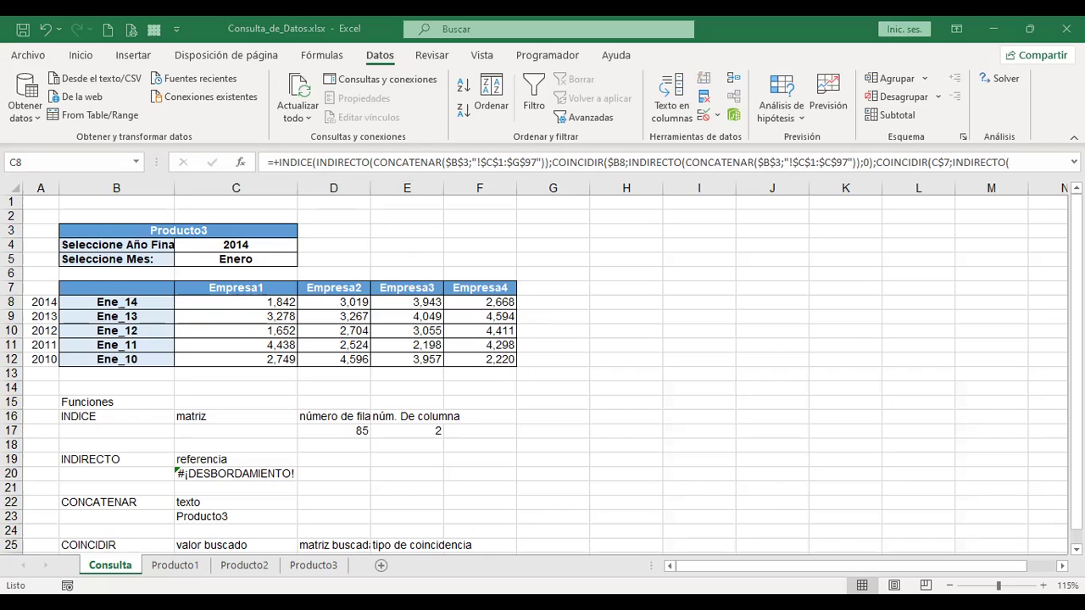
Add a new sheet Hoja1 and move it after Producto3
left_click(381, 566)
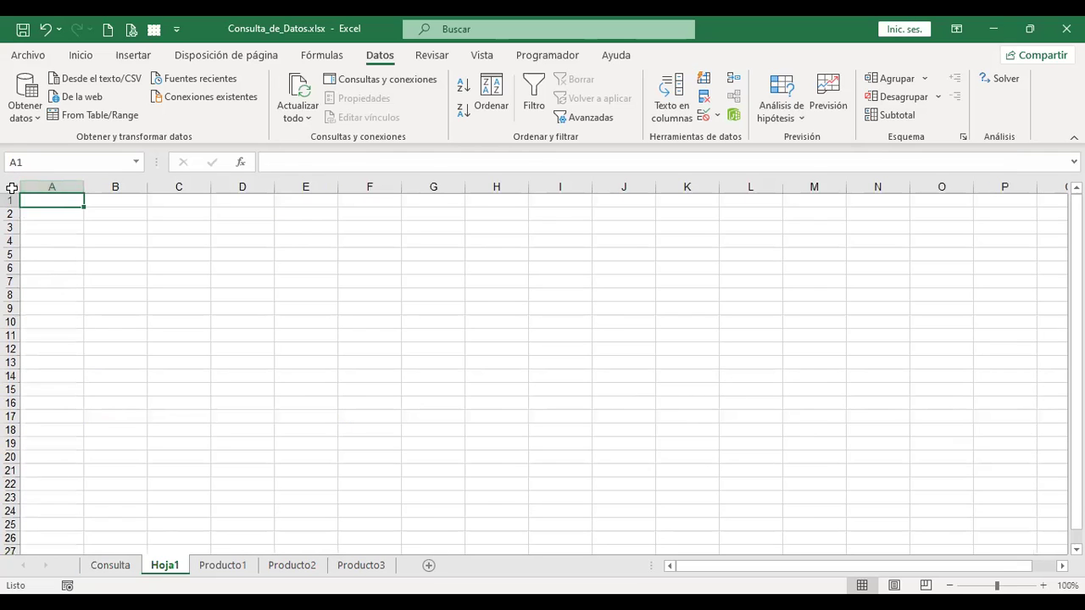
key("ctrl+a")
scroll(291, 365, "up", 1, "ctrl")
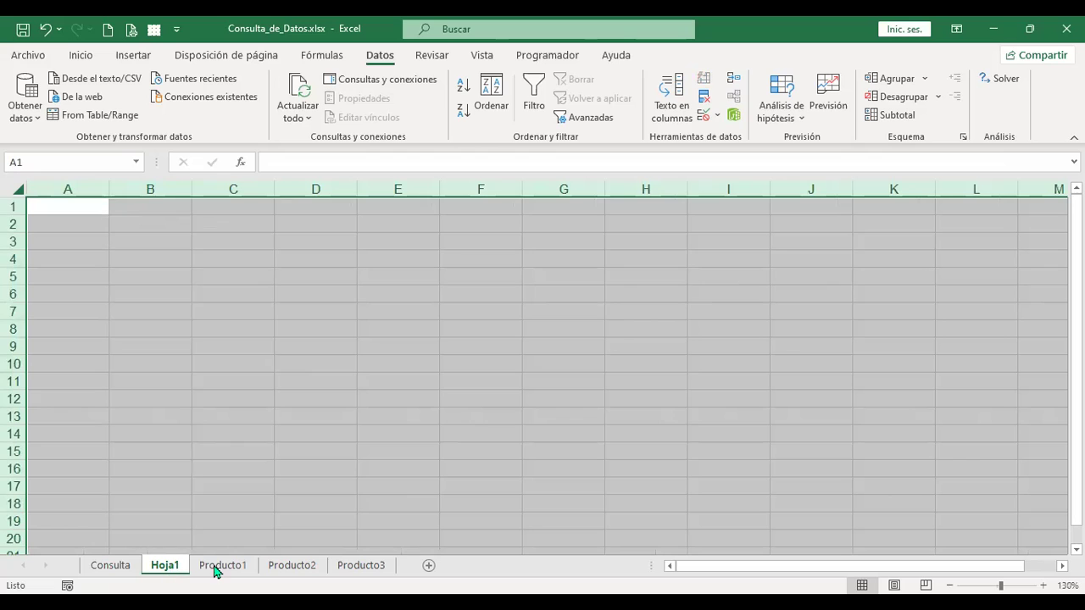
left_click_drag(214, 572, 214, 572)
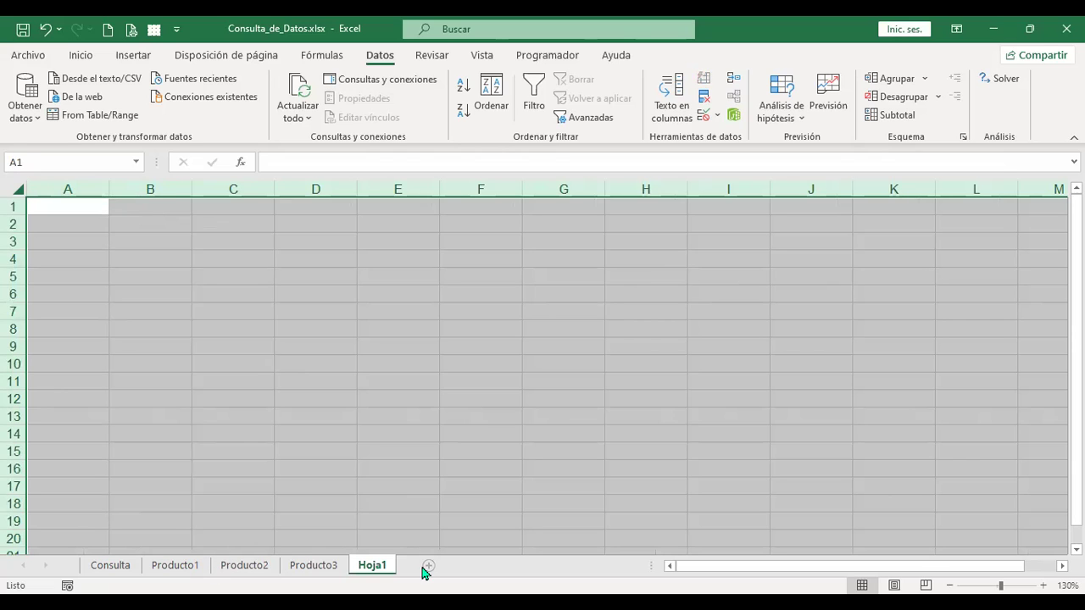
left_click(360, 366)
key("ctrl+Home")
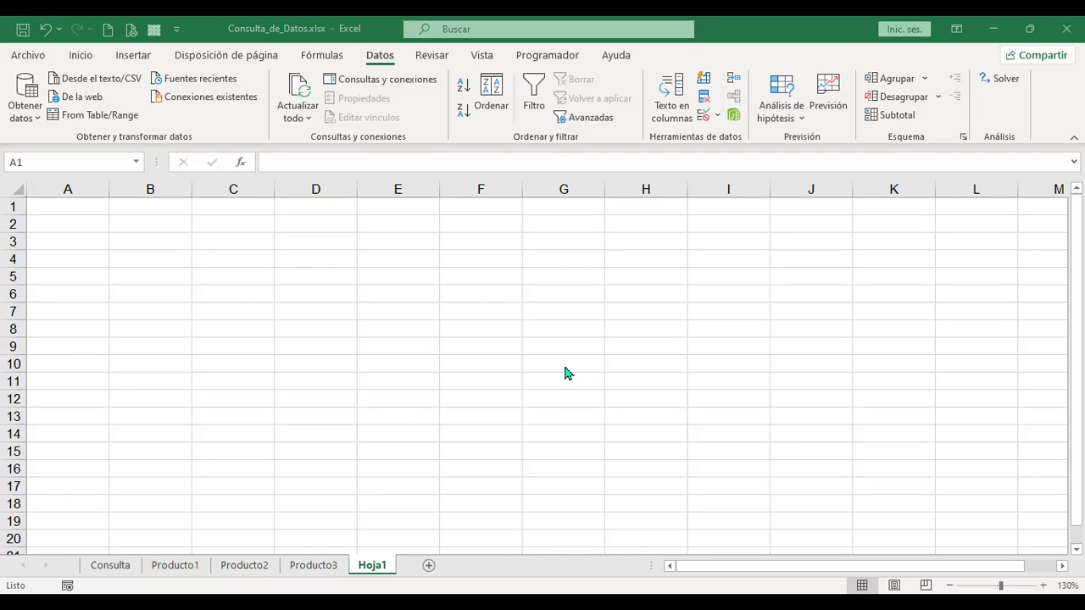
Paste the Nombre y Apellido list into A1, autofit column A, and paste Enero–Junio into B1
key("ctrl+v")
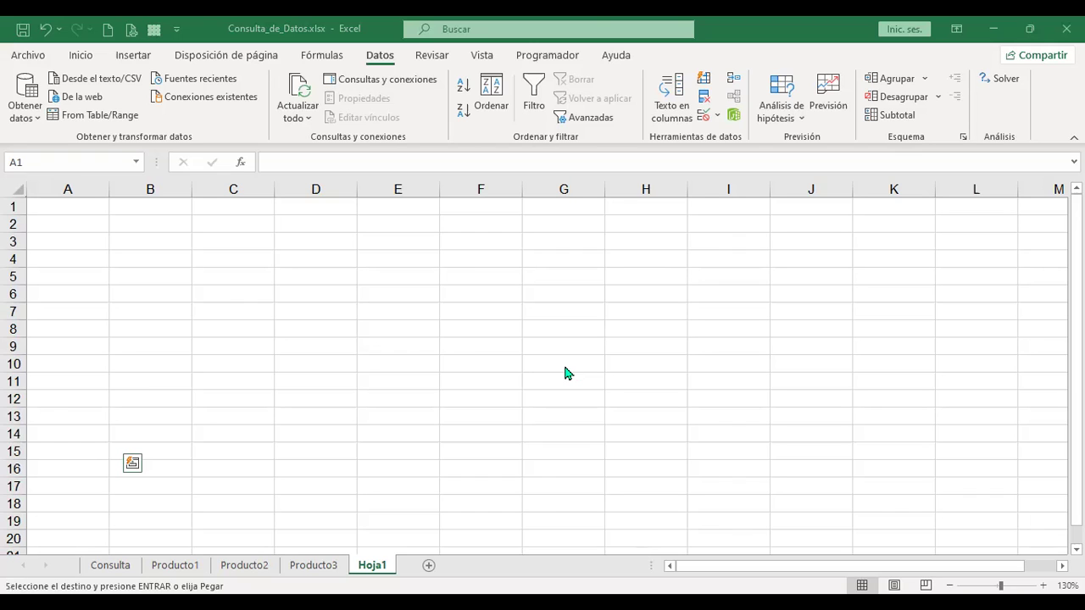
left_click(62, 205)
key("ctrl+v")
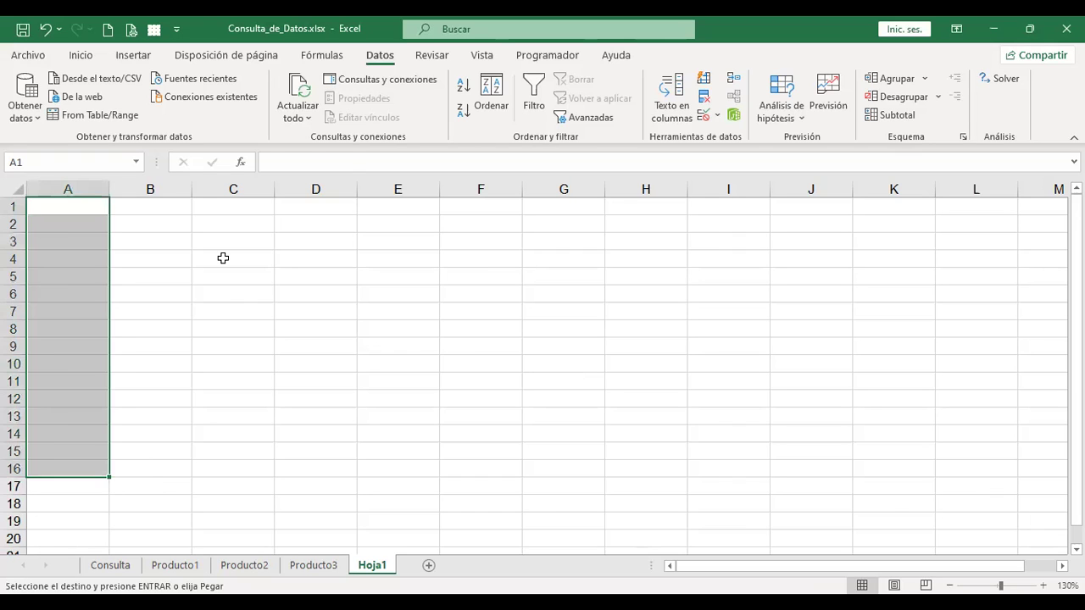
left_click(198, 238)
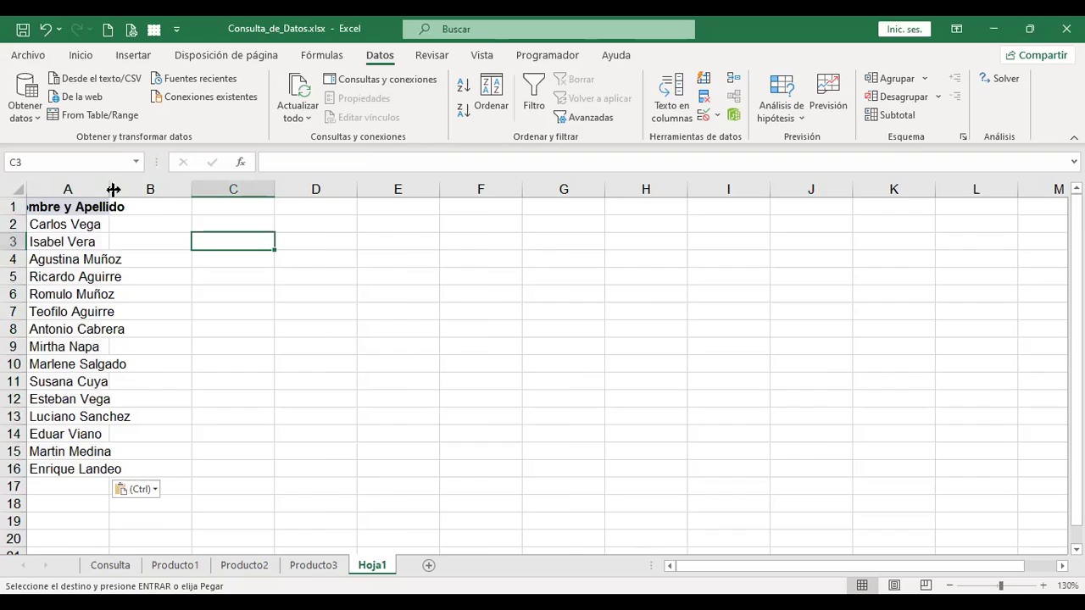
double_click(112, 189)
left_click(222, 207)
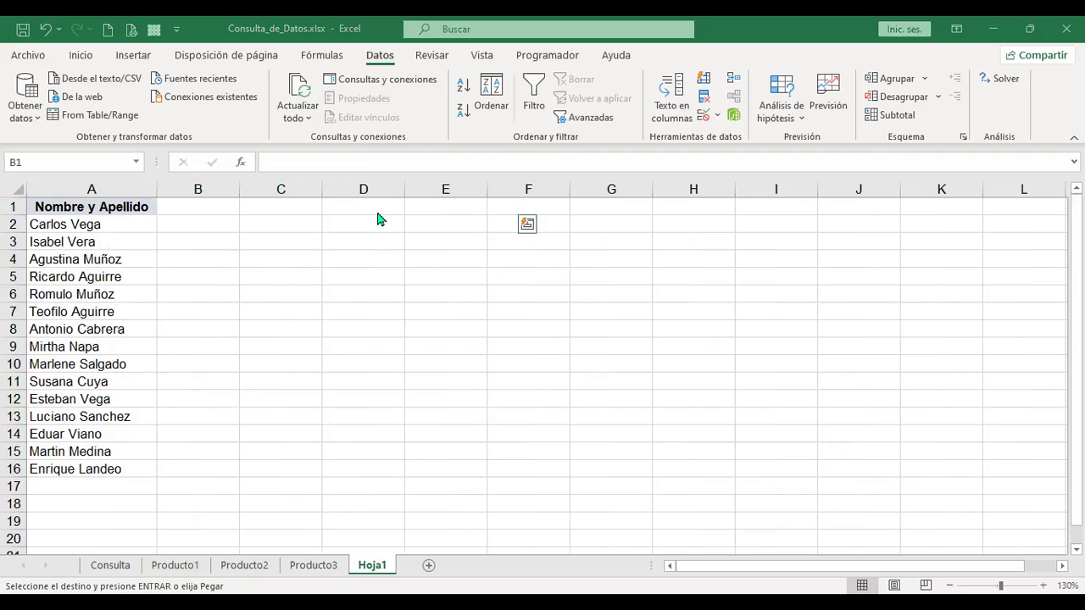
type("Enero\tFebrero\tMarzo\tAbril\tMayo\tJunio")
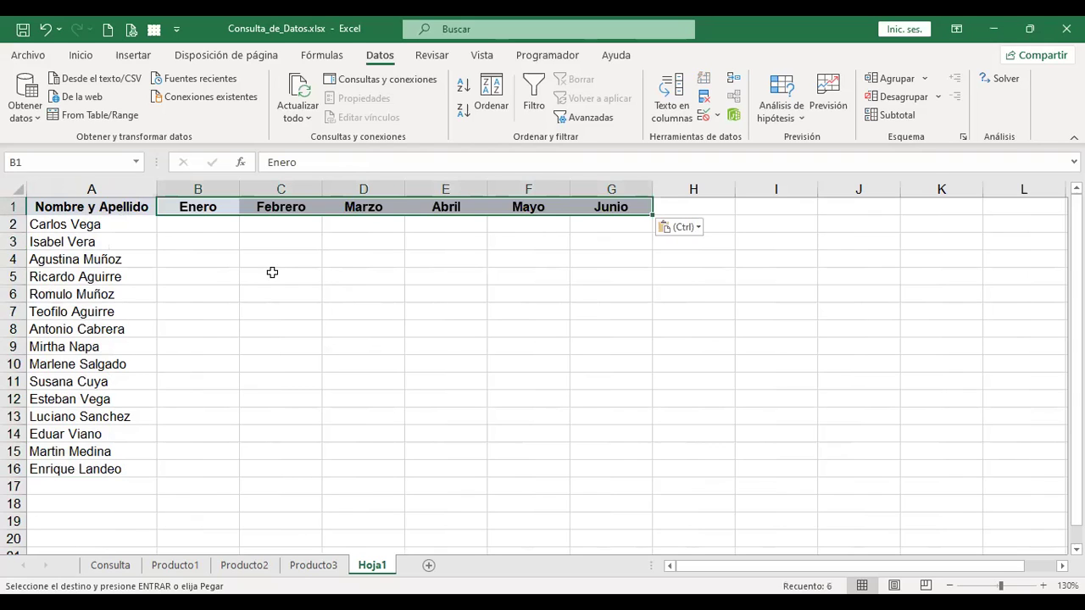
Enter =+ALEATORIO.ENTRE(3000;5000) in B2 and fill it across B2:G16
left_click(193, 228)
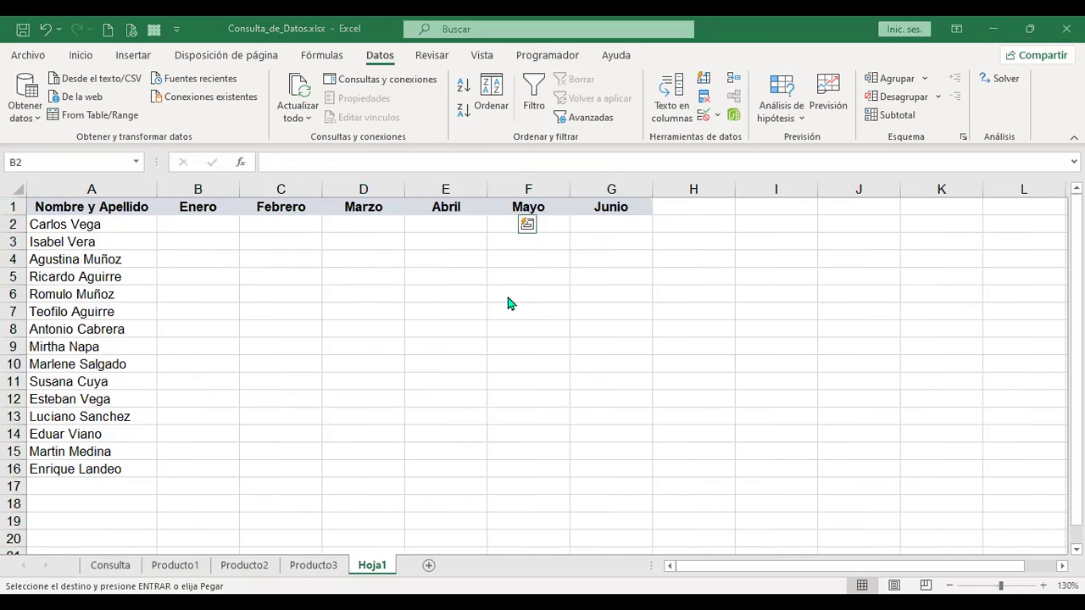
type("+")
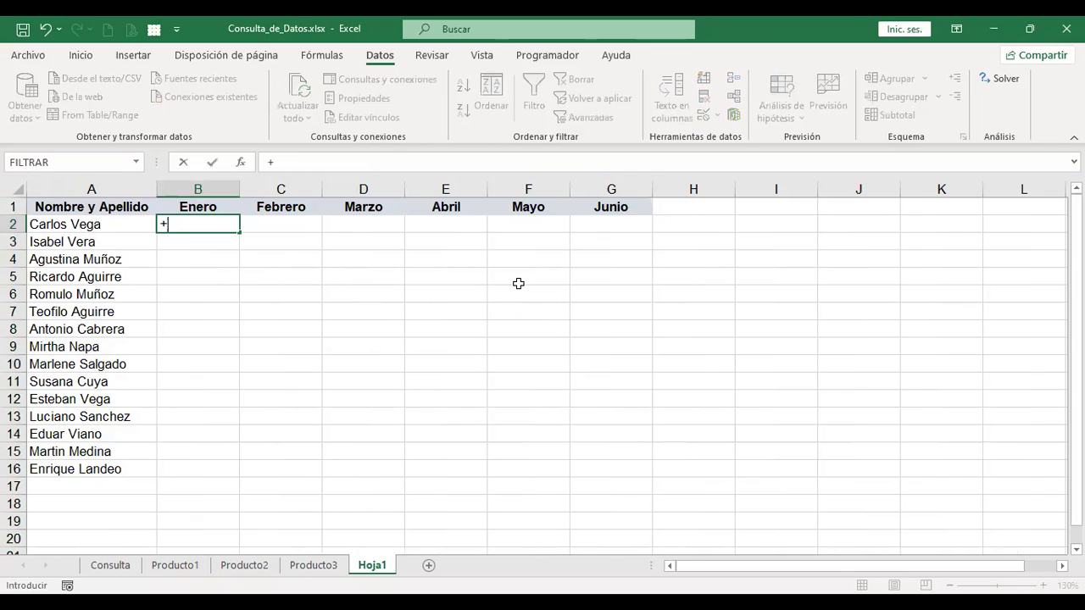
type("ale")
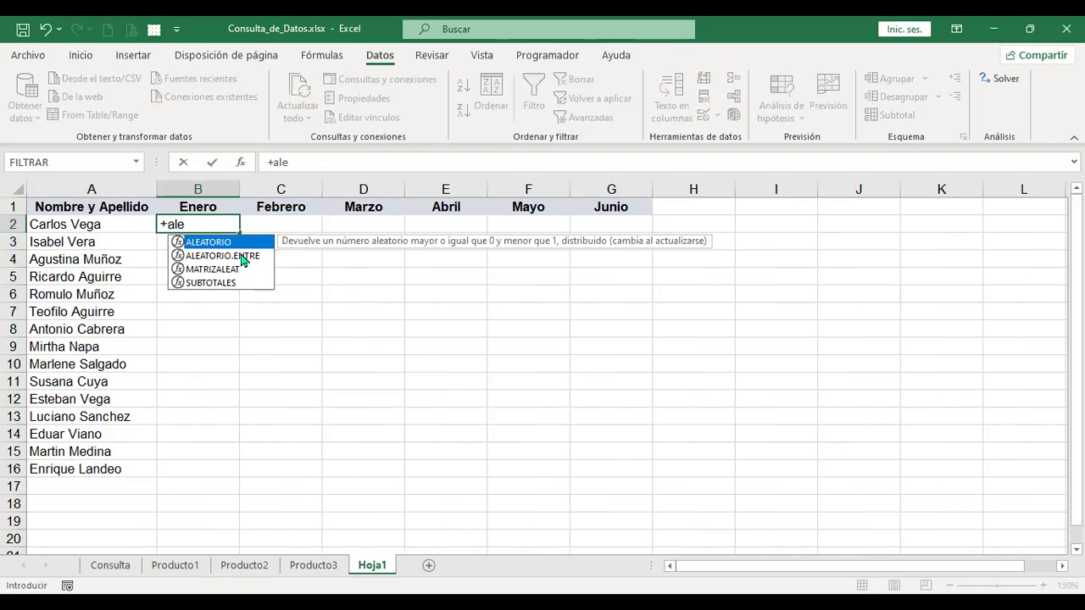
key("Escape")
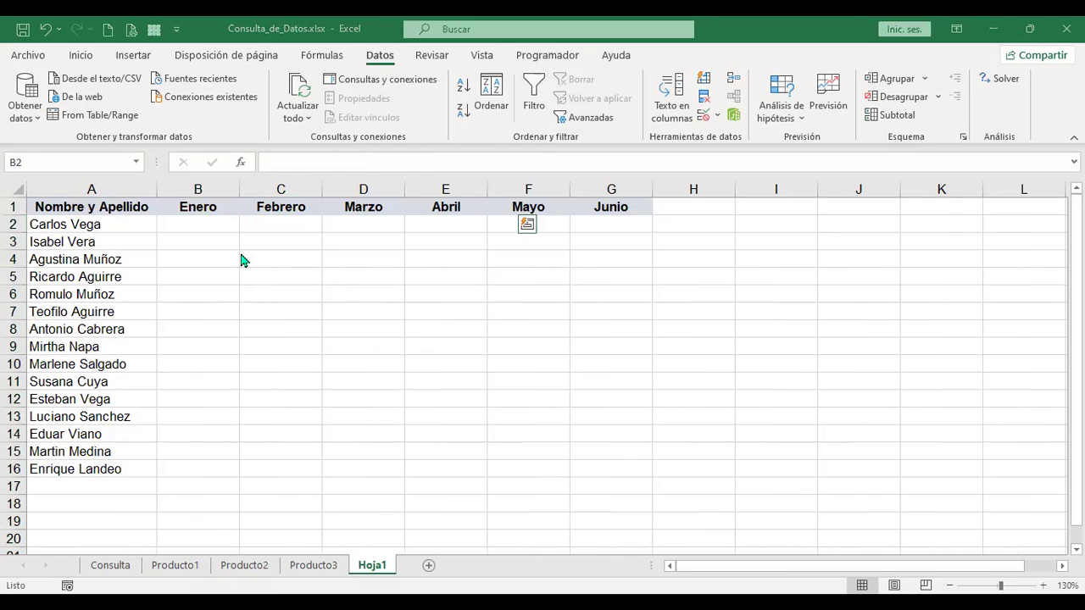
type("+")
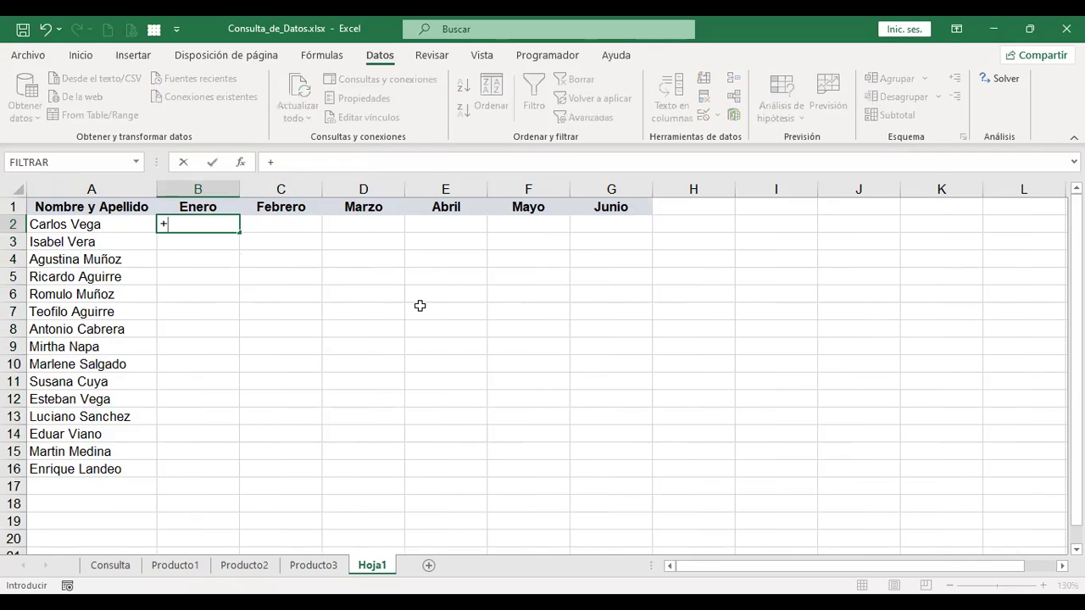
type("alea")
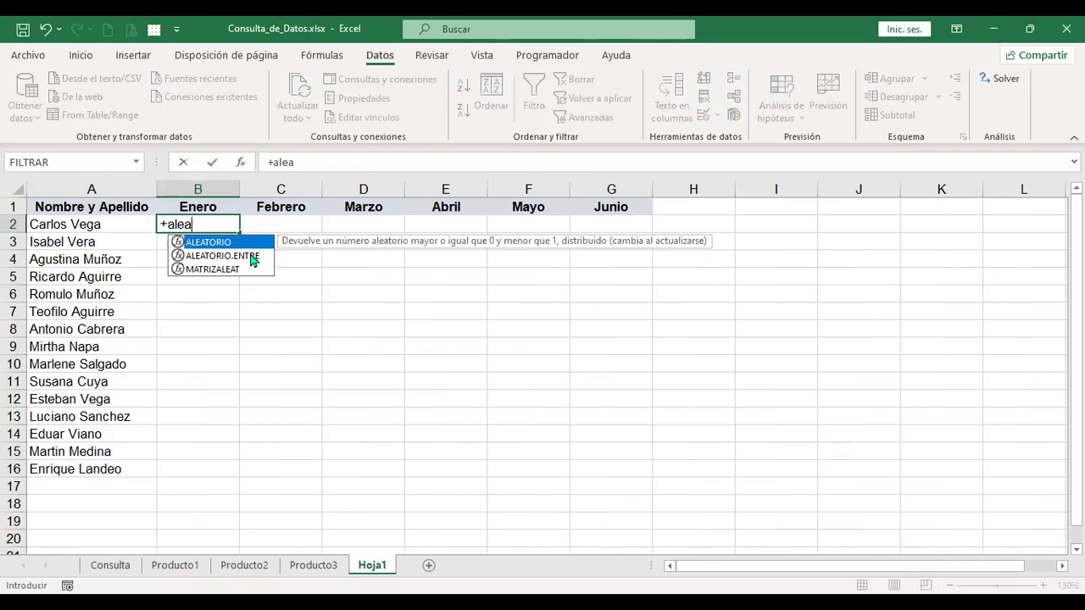
double_click(249, 254)
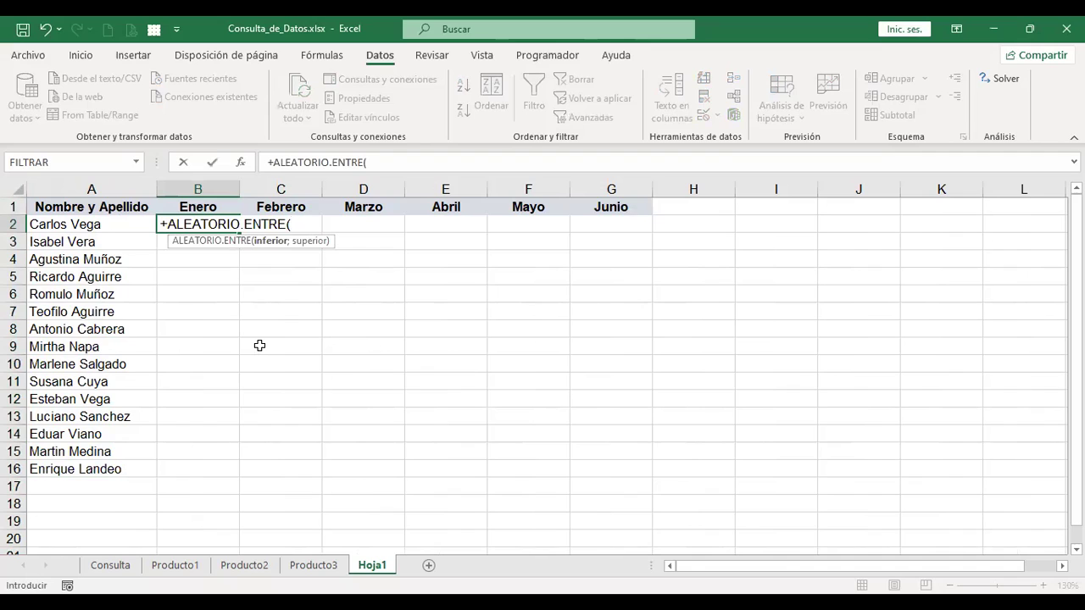
type("3000")
type(";5")
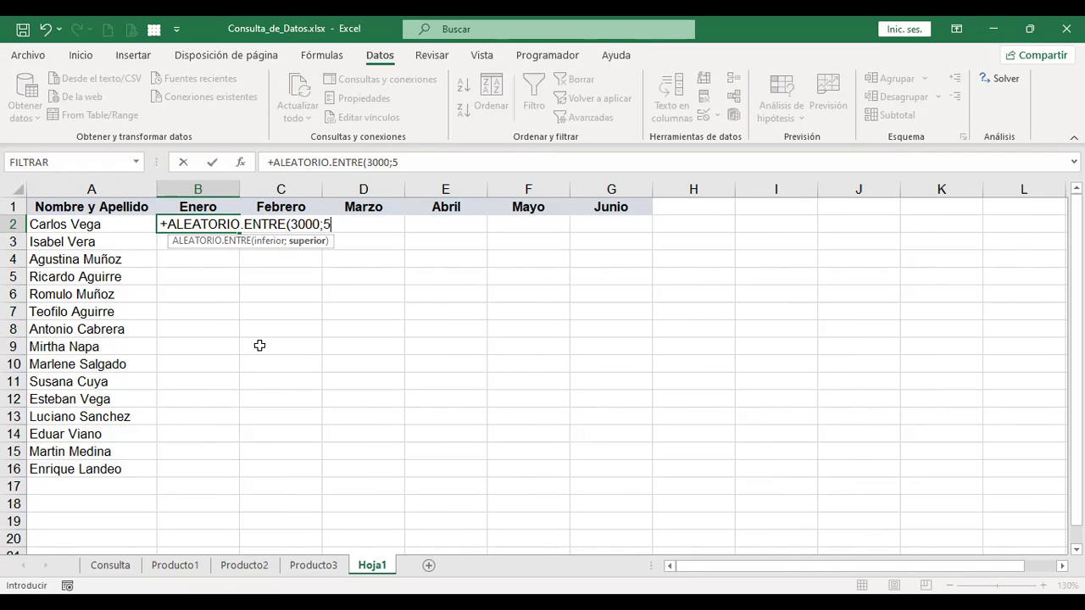
type("000")
key("ctrl+Return")
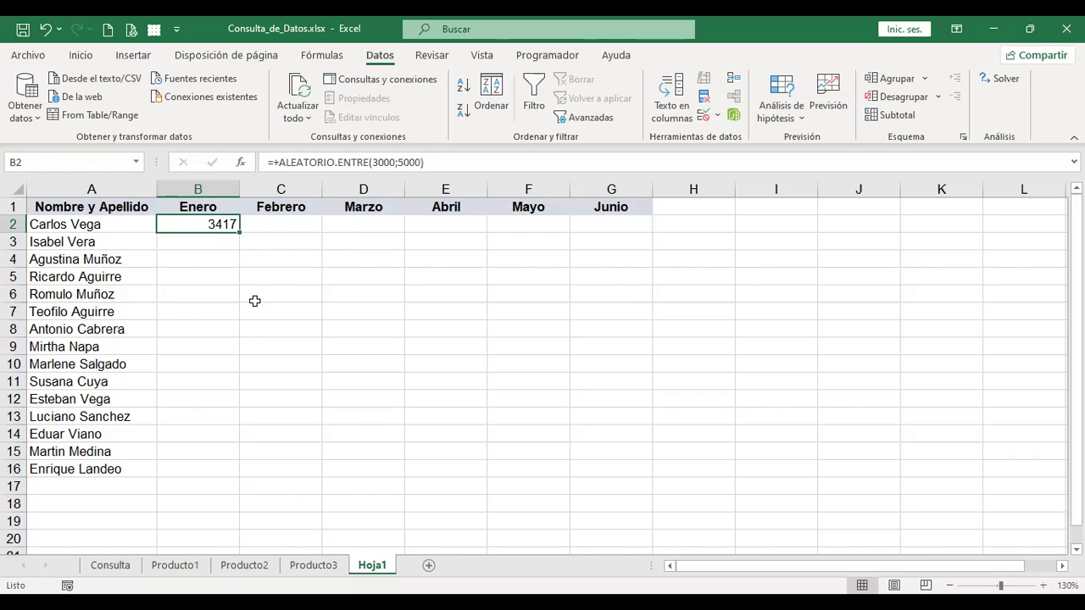
mouse_move(238, 230)
left_mouse_down()
mouse_move(654, 237)
mouse_move(649, 476)
left_mouse_up()
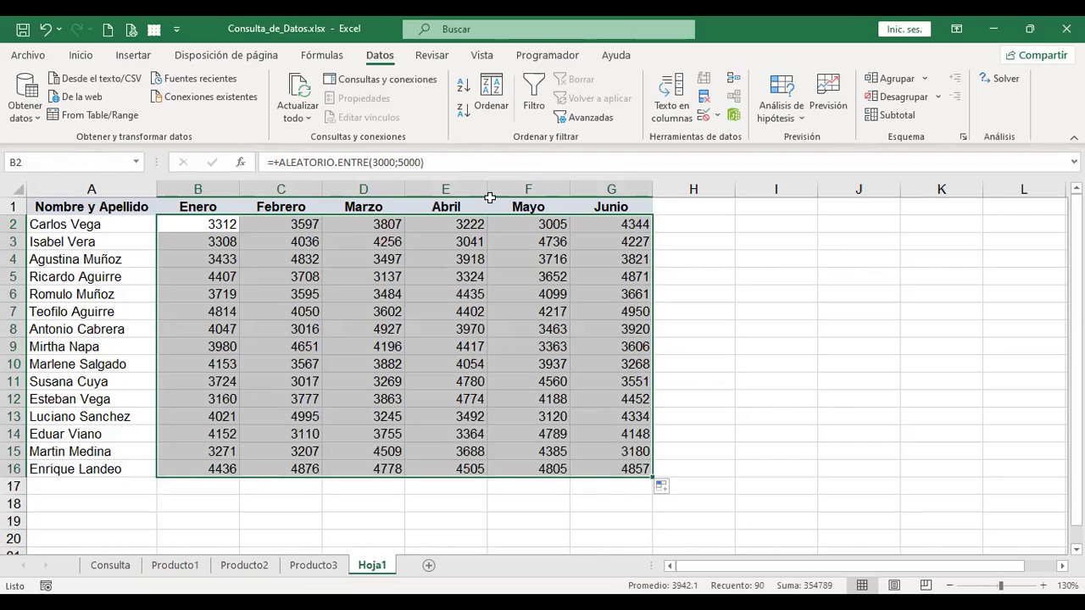
Format the salary grid as accounting currency and force a recalculation with a dummy entry
left_click(81, 56)
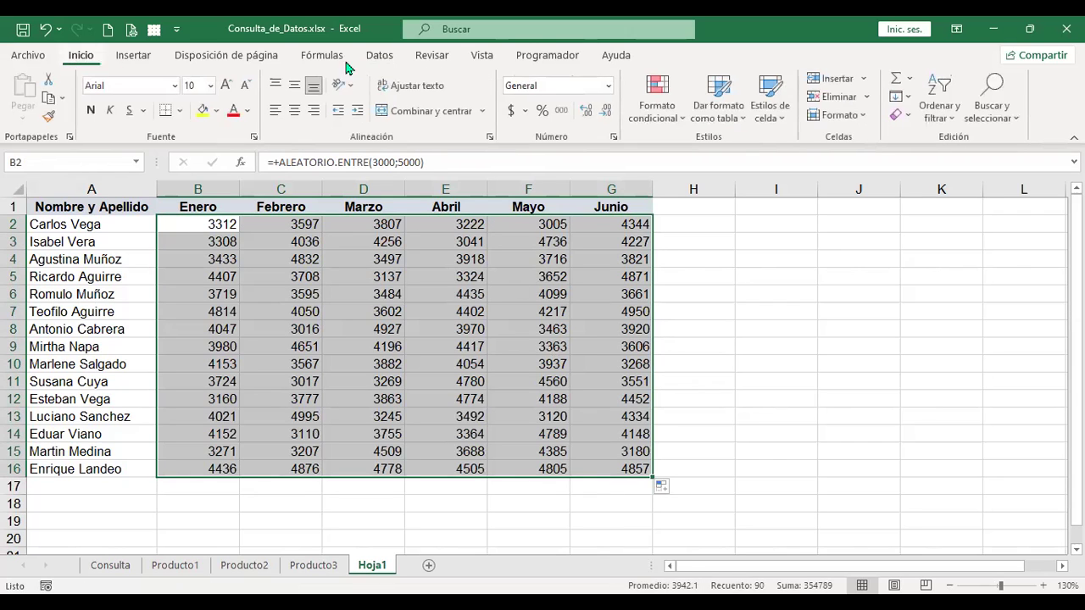
left_click(511, 111)
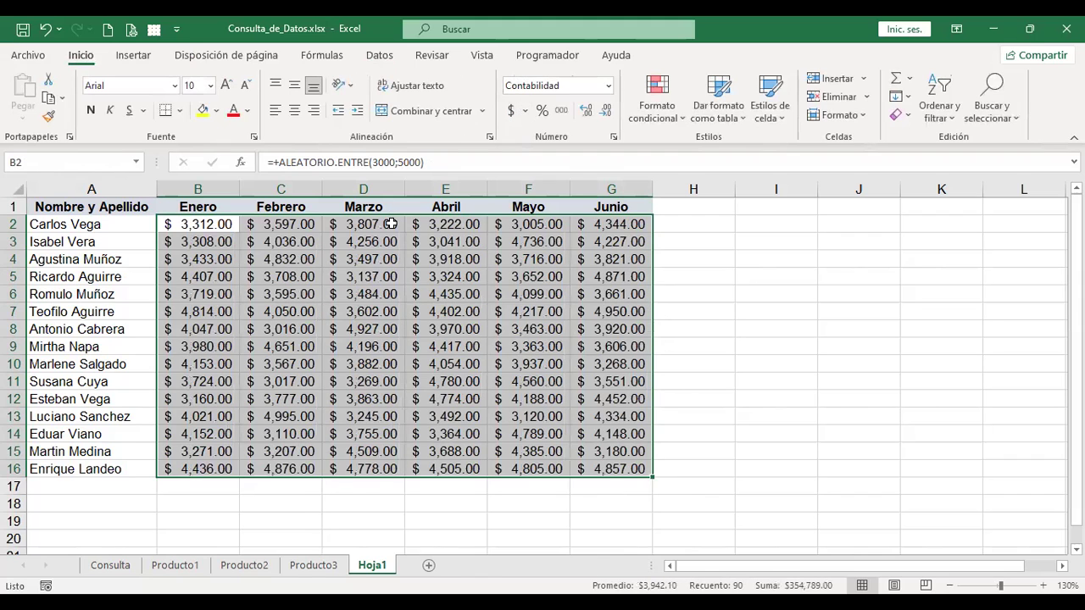
left_click(726, 239)
key("Right")
type("dfg")
key("Return")
key("ctrl+z")
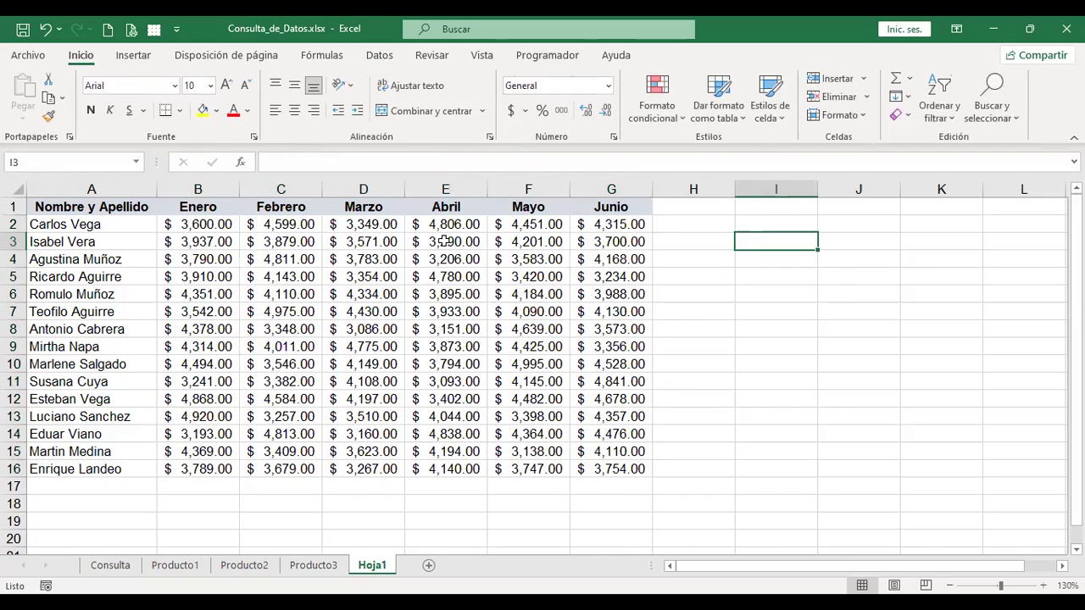
Copy B2:G16 and paste it back as static values, leaving B2 at 4,669
mouse_move(207, 222)
left_mouse_down()
mouse_move(551, 263)
mouse_move(598, 466)
left_mouse_up()
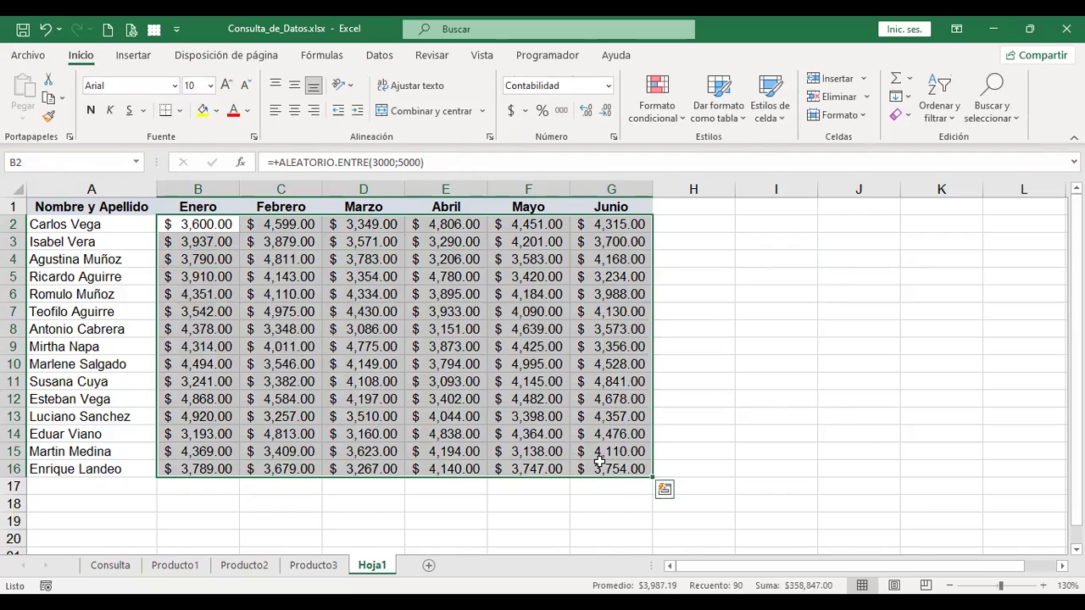
key("ctrl+c")
left_click(23, 122)
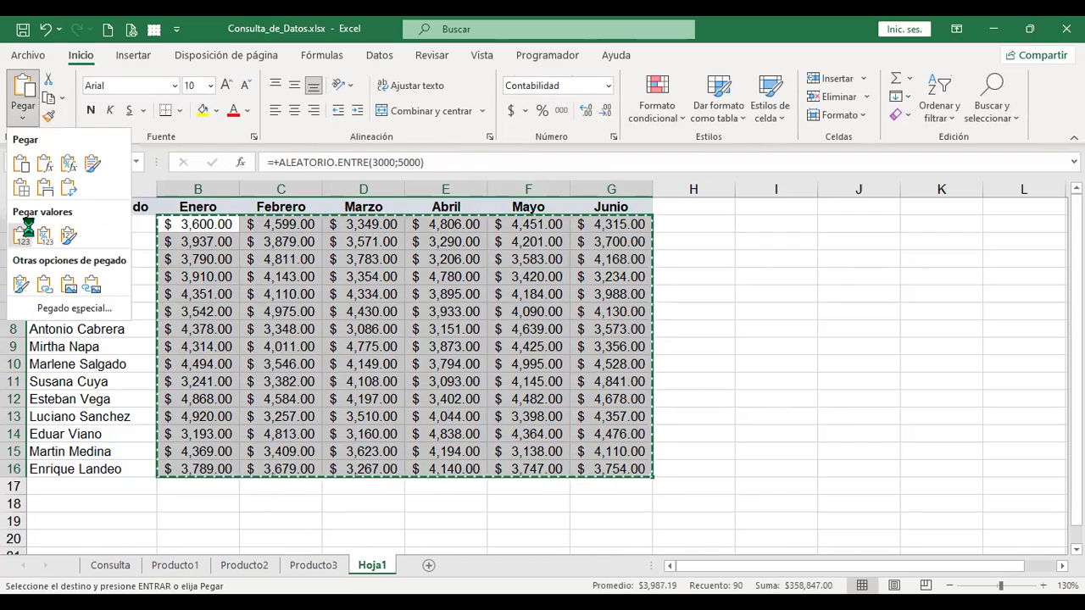
left_click(670, 225)
key("Escape")
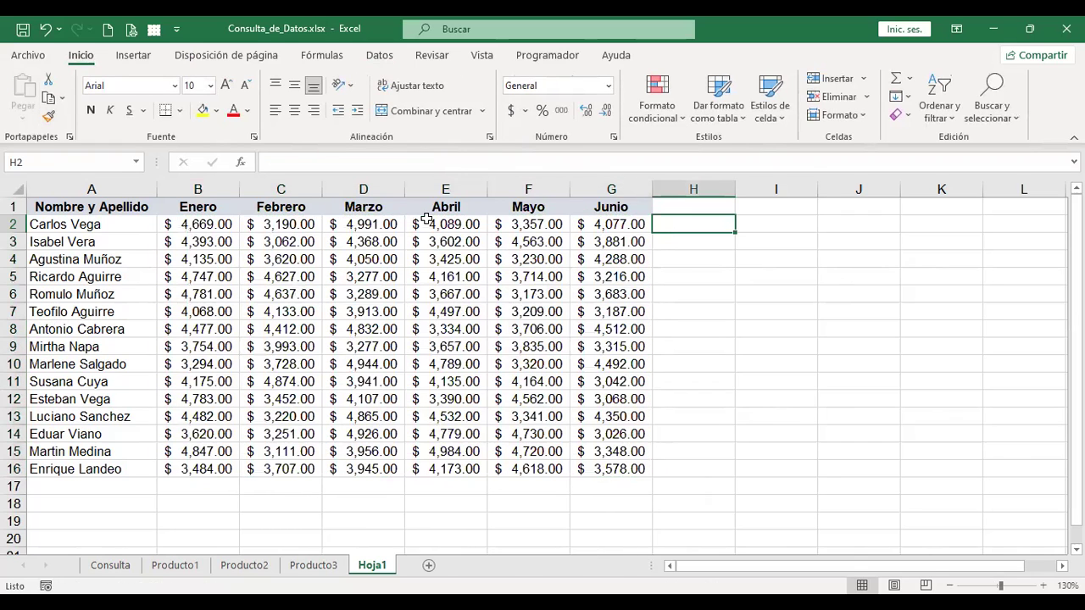
left_click(231, 223)
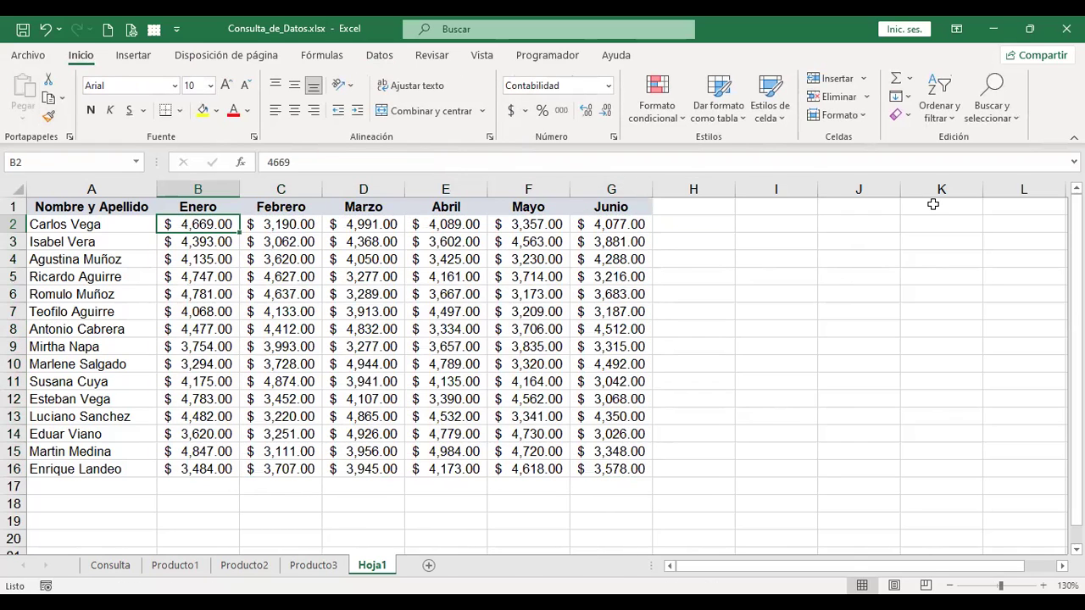
key("Right")
key("Right")
key("Right")
key("Right")
key("Right")
key("Right")
key("Right")
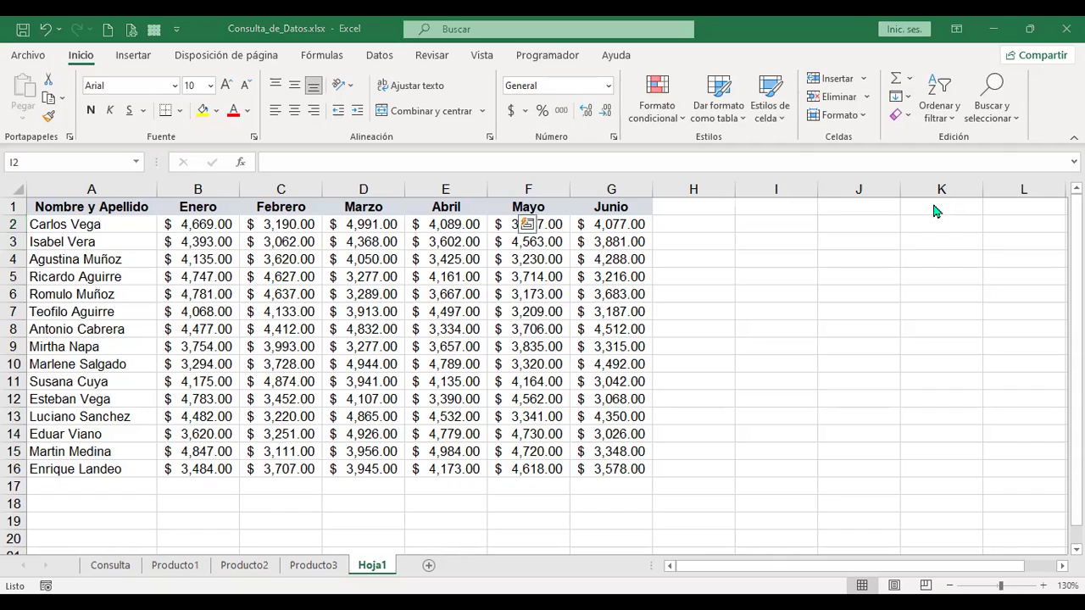
Enter the labels Empleado, Mes and Sueldo in I2, I3 and I4
type("Empleado")
key("Return")
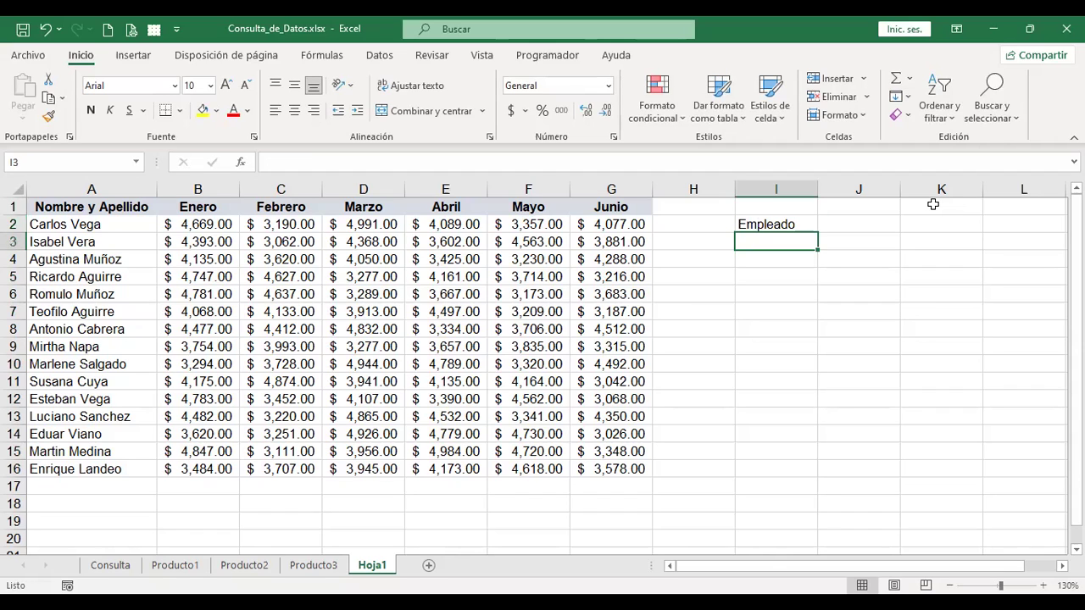
type("Mes")
key("Return")
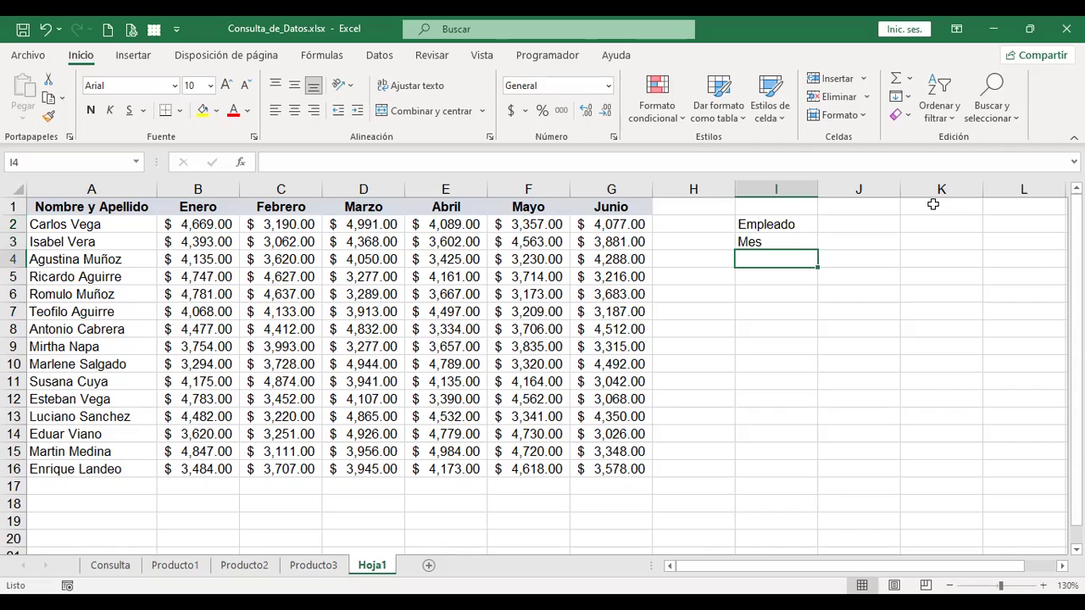
type("Sueldo")
key("Tab")
key("Up")
key("Up")
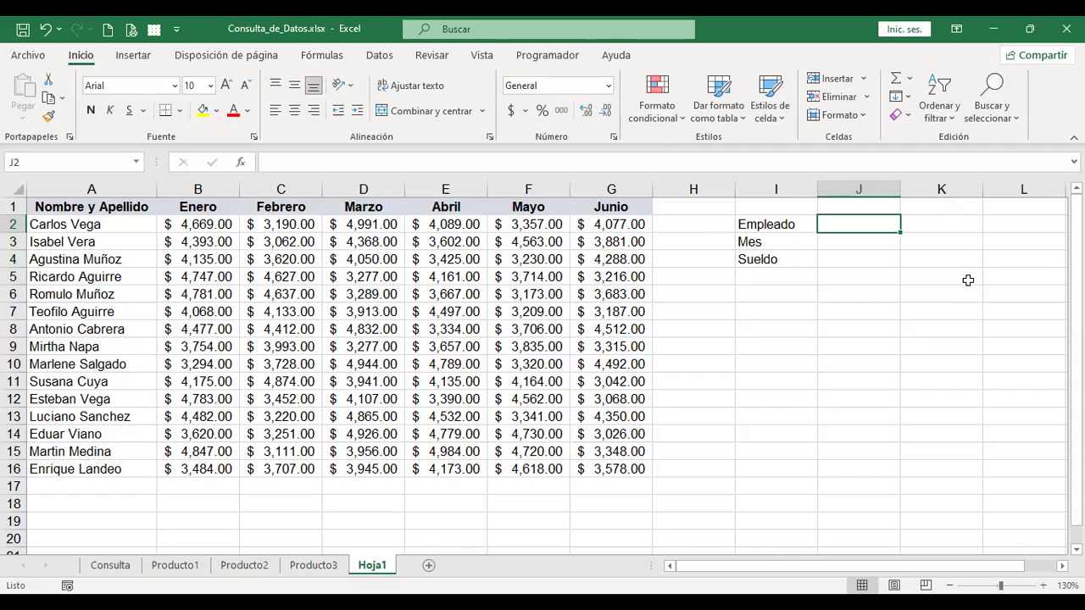
Give J2 a list validation sourced from the employee names in A2:A16
left_click(379, 56)
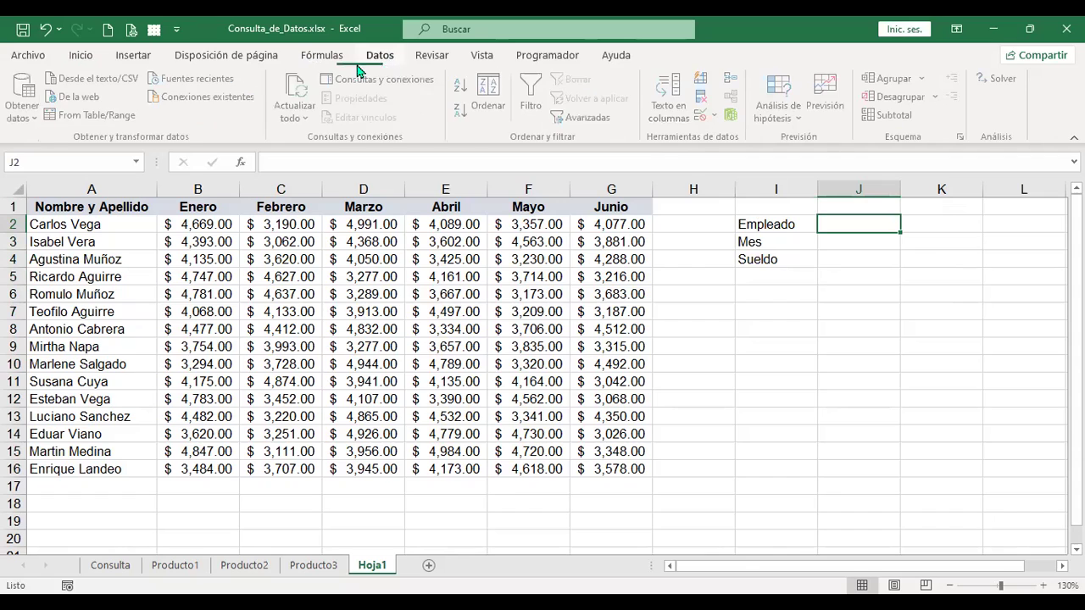
left_click(704, 117)
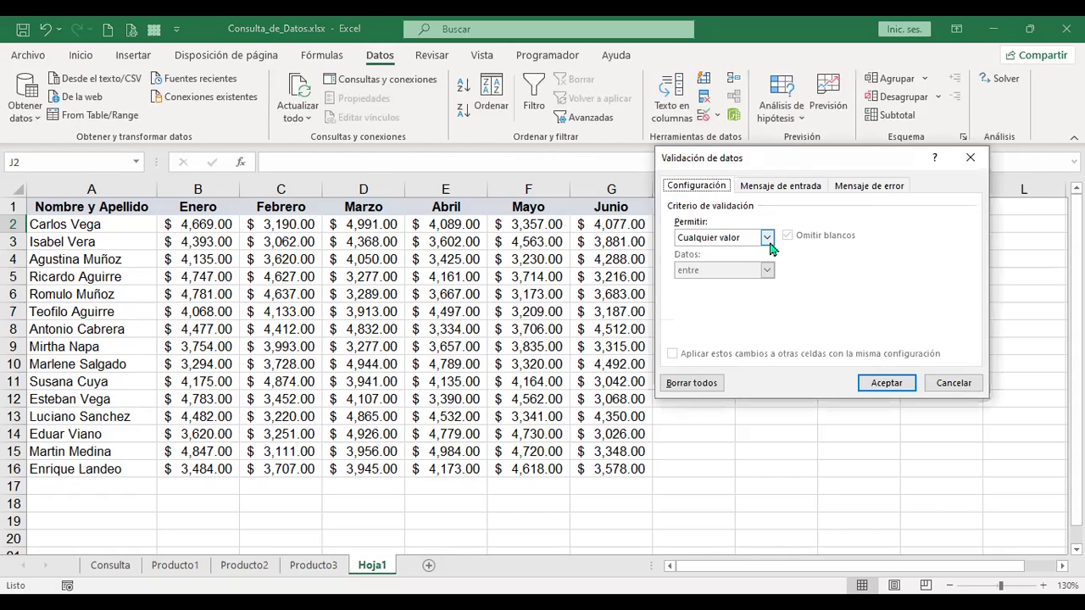
left_click(720, 237)
left_click(717, 283)
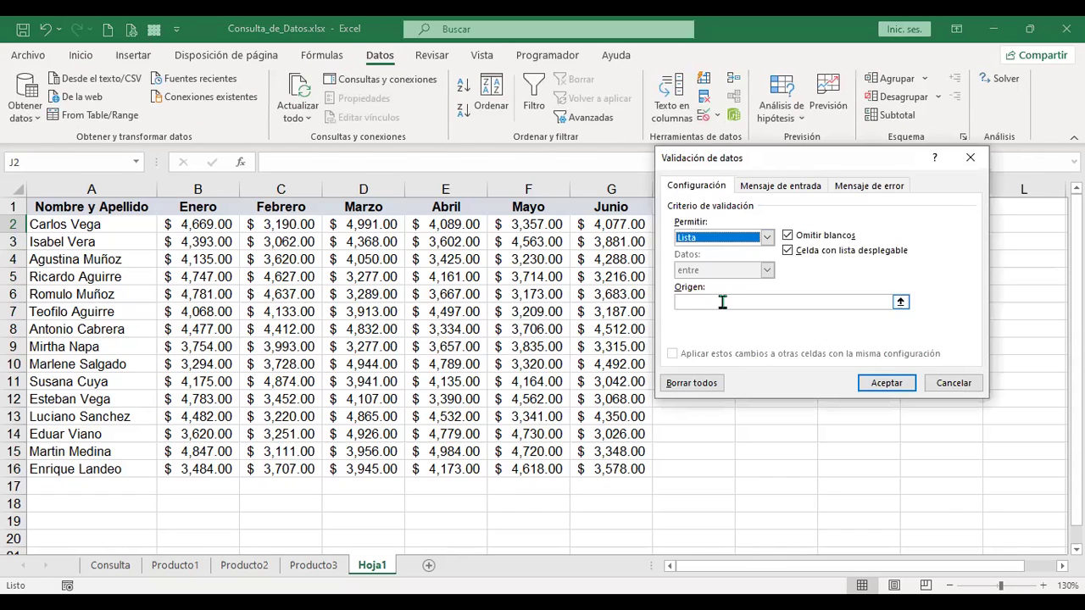
left_click(721, 301)
left_click(107, 221)
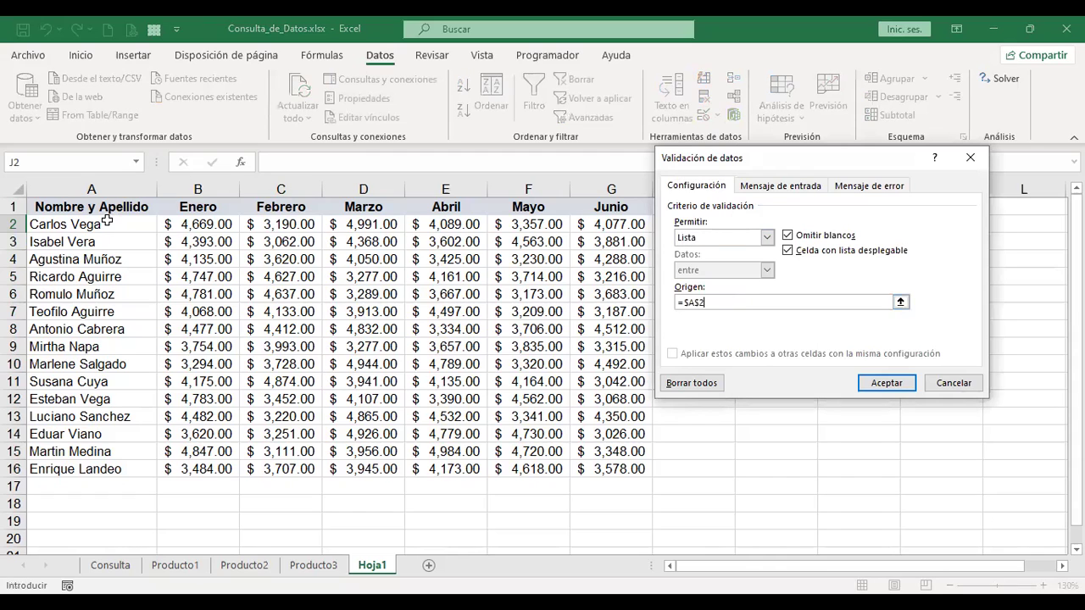
left_click(109, 468, "shift")
left_click(867, 383)
Give J3 a list validation sourced from the month headers B1:G1
left_click(852, 249)
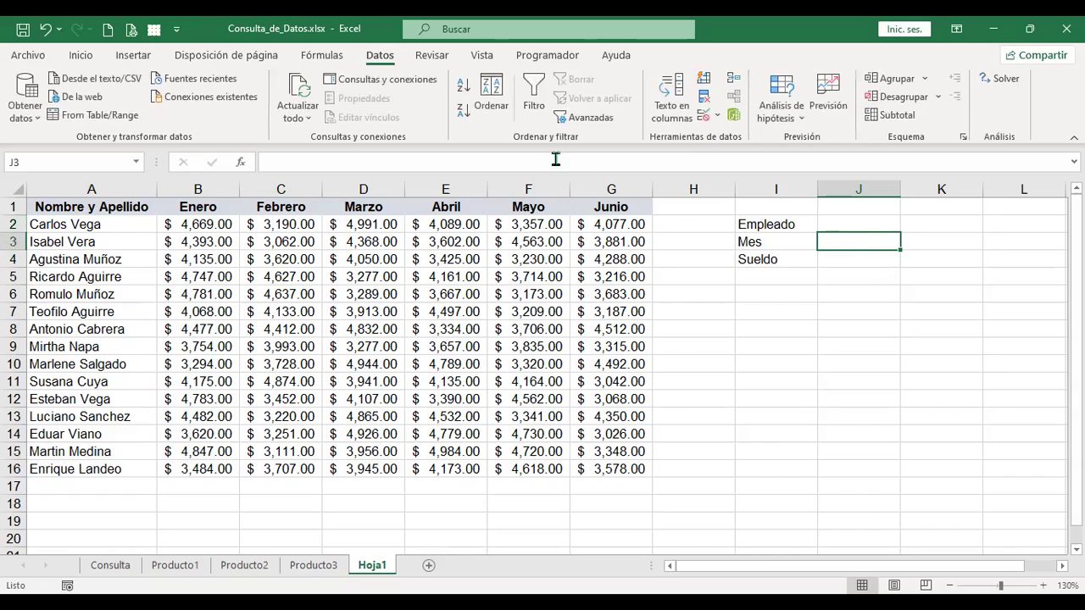
left_click(701, 119)
left_click(746, 237)
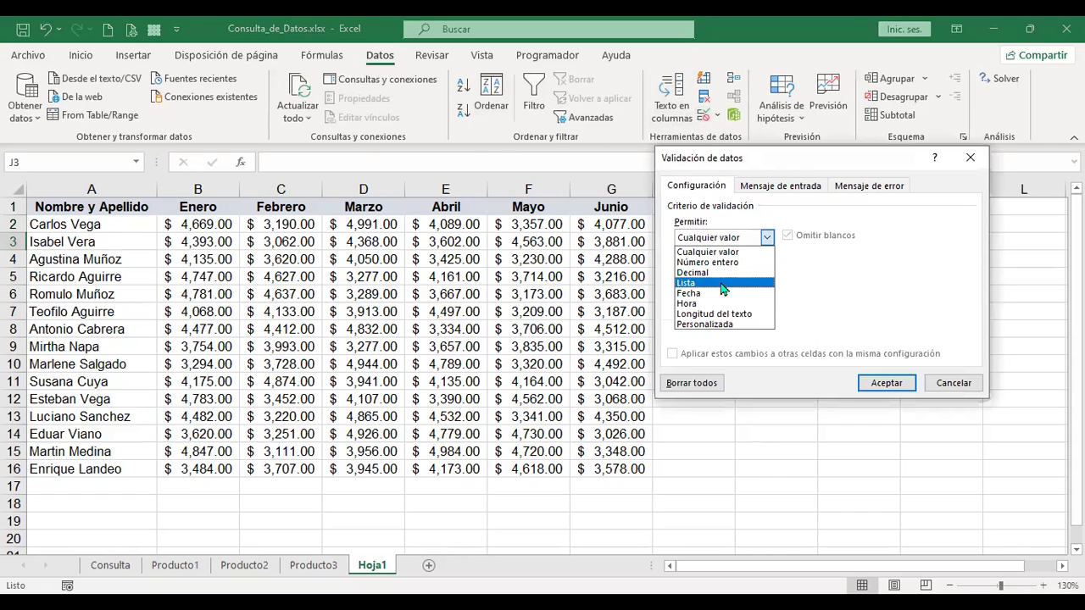
left_click(703, 281)
left_click(213, 203)
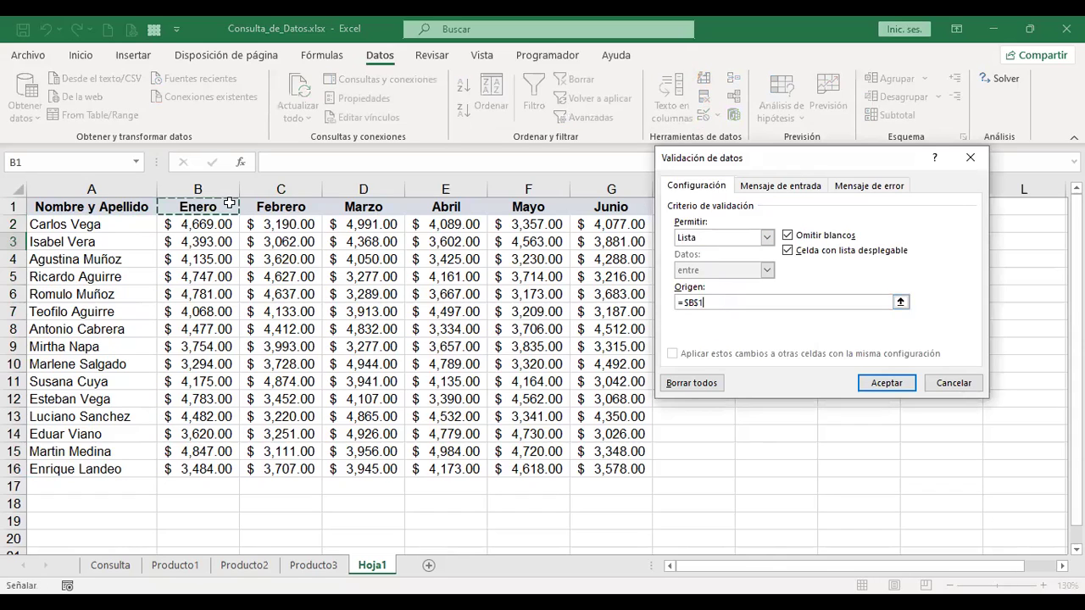
left_click(885, 383)
left_click(850, 263)
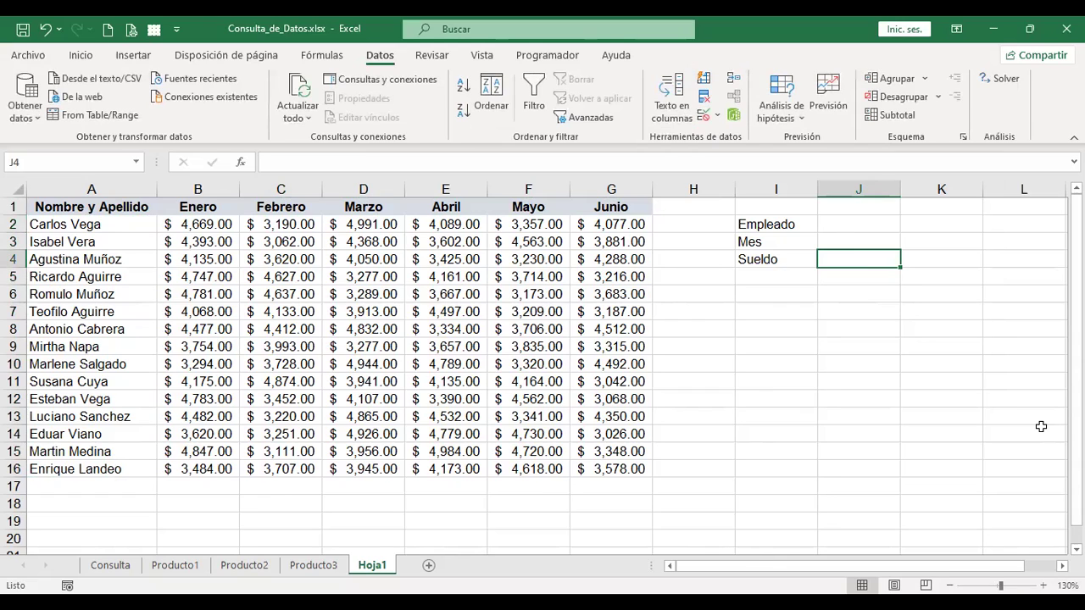
left_click(864, 222)
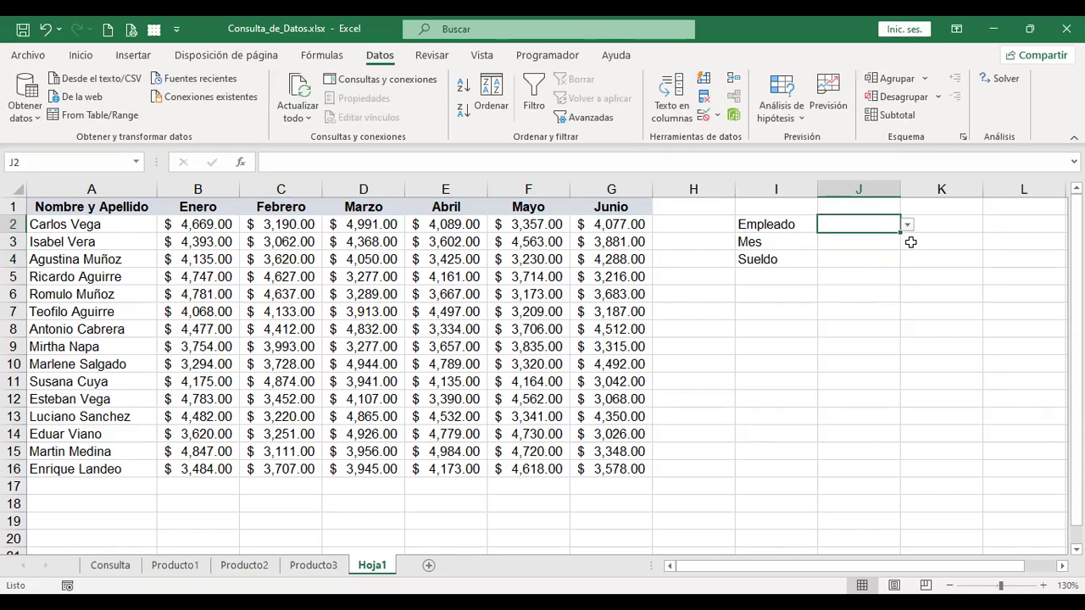
left_click(906, 224)
left_click(864, 240)
left_click(860, 243)
left_click(907, 243)
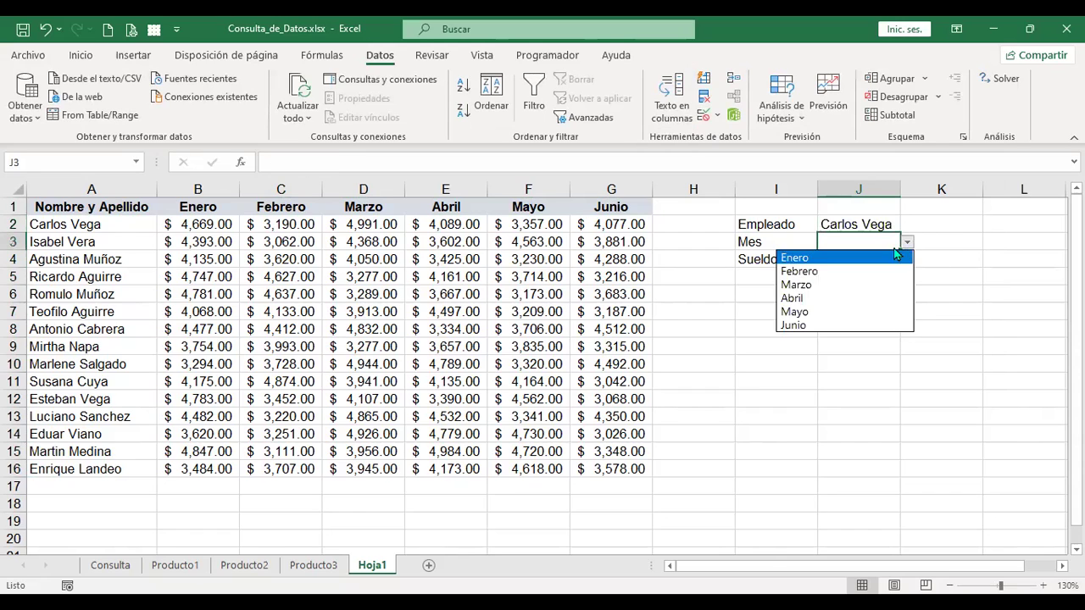
left_click(837, 258)
key("Return")
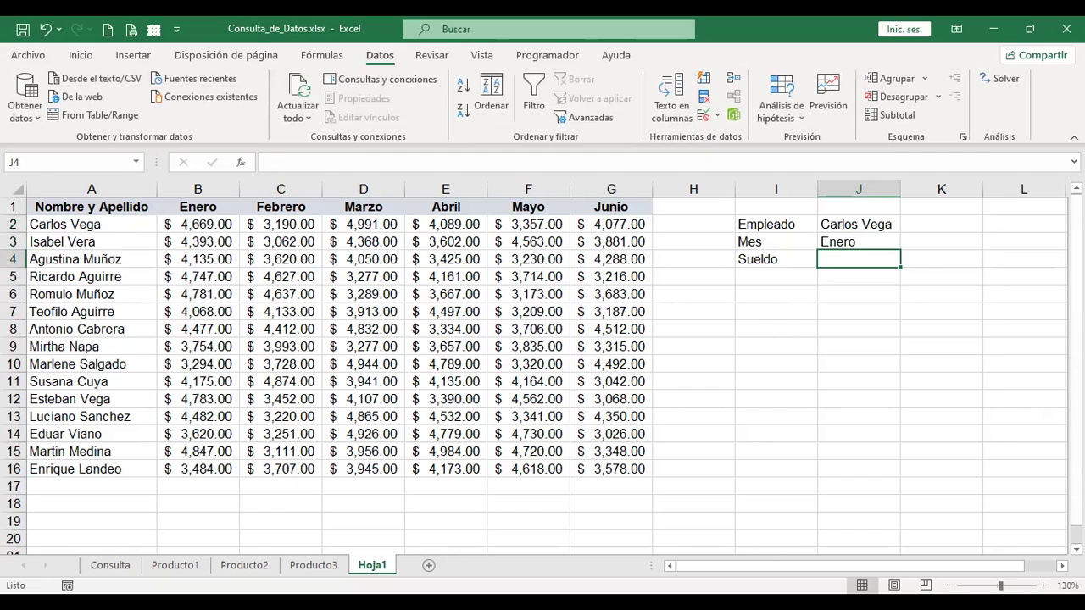
type("+")
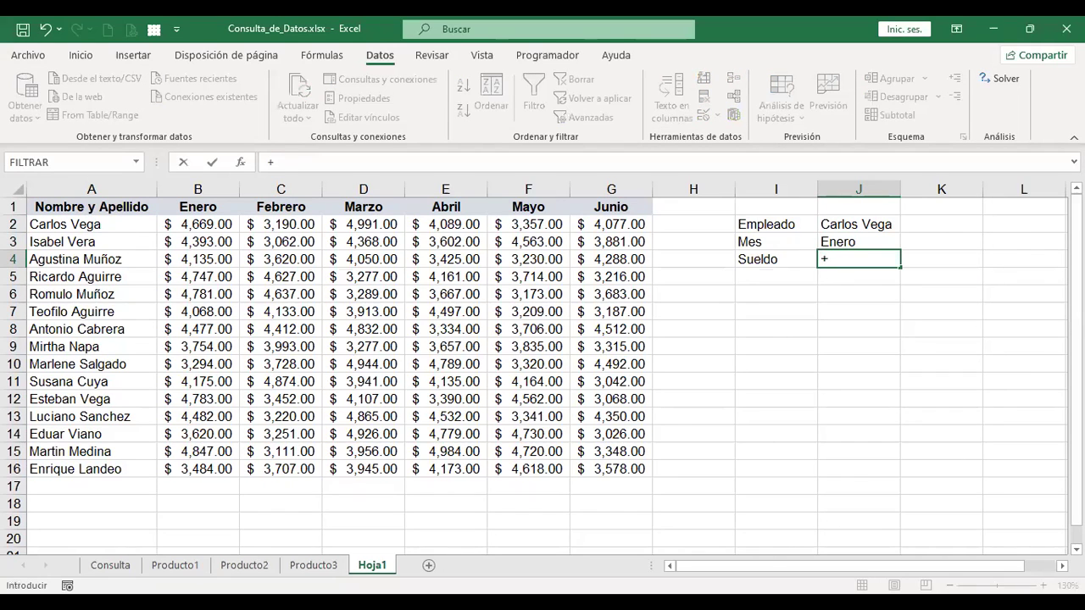
type("indi")
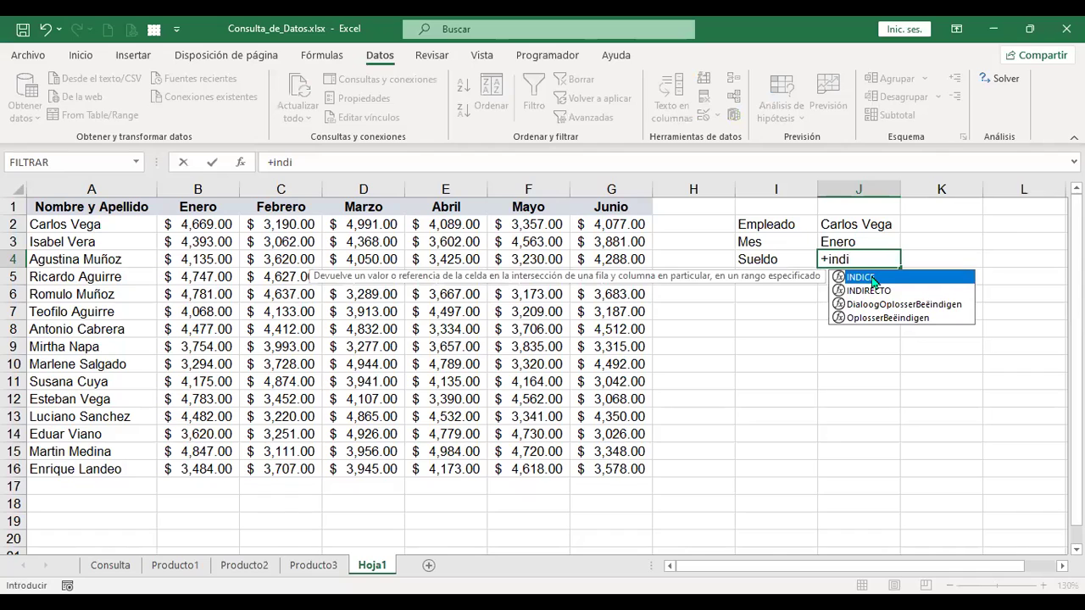
Insert INDICE in J4 with A1:G16 as its array and begin typing coin
key("Tab")
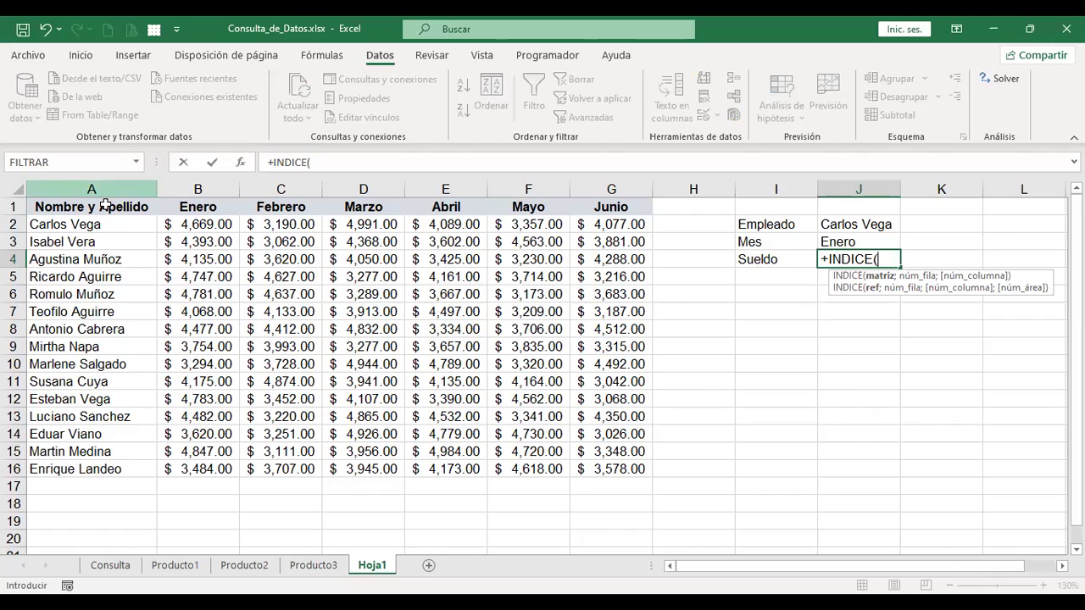
left_click(91, 207)
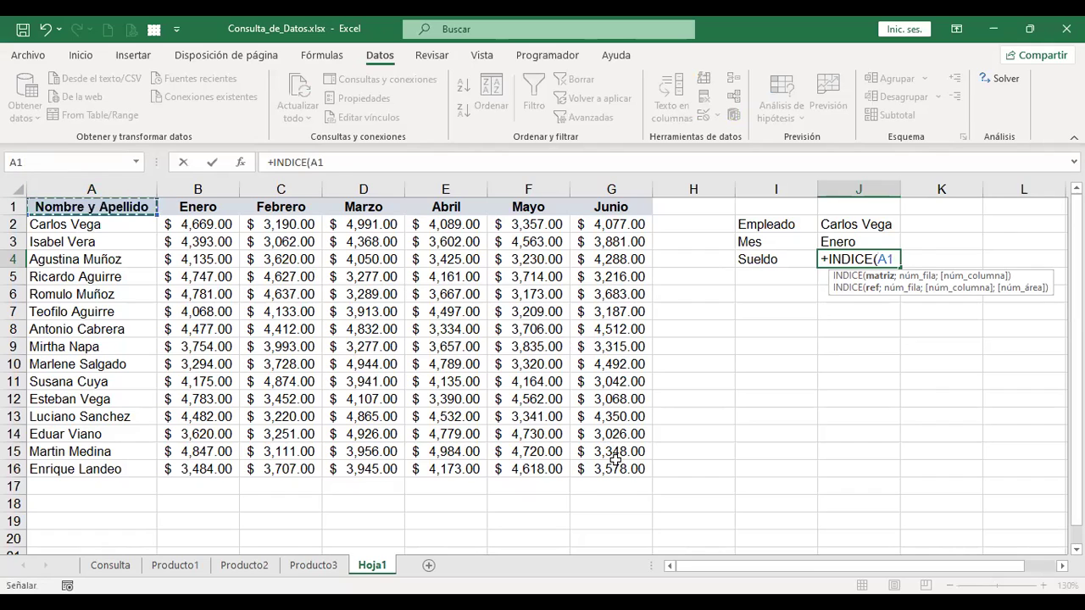
left_click(615, 458, "shift")
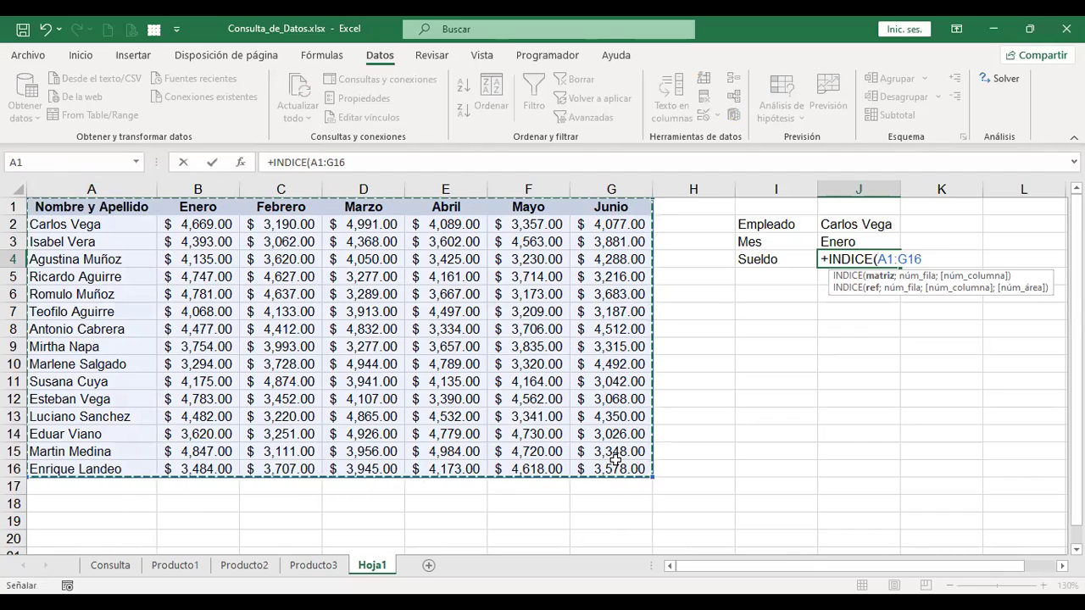
type(";")
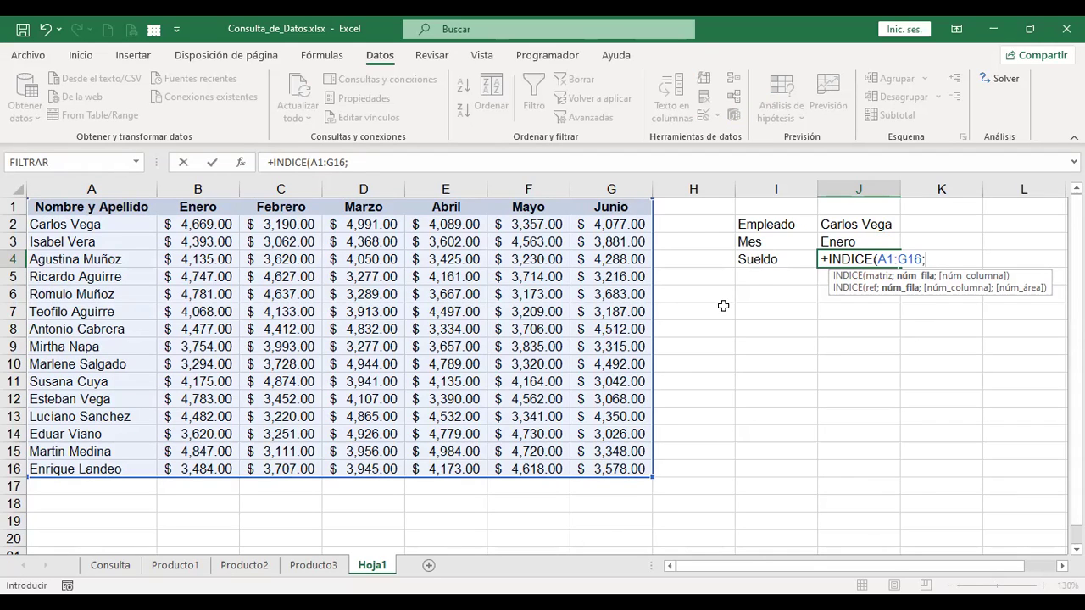
type("coin")
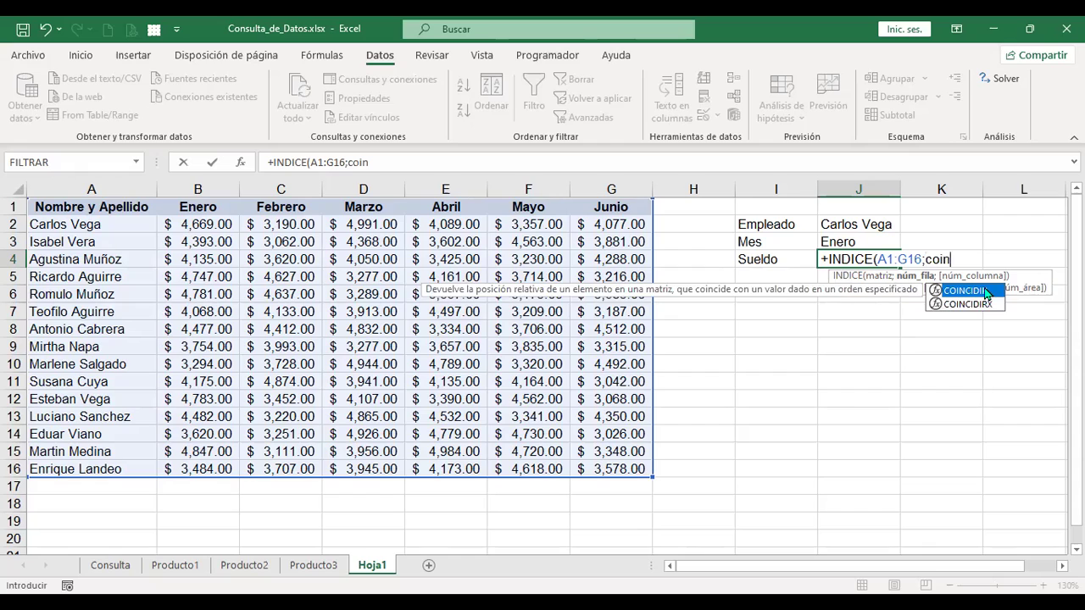
Nest COINCIDIR(J2;A2:A16;0) as INDICE's row argument and begin the second coin
double_click(986, 293)
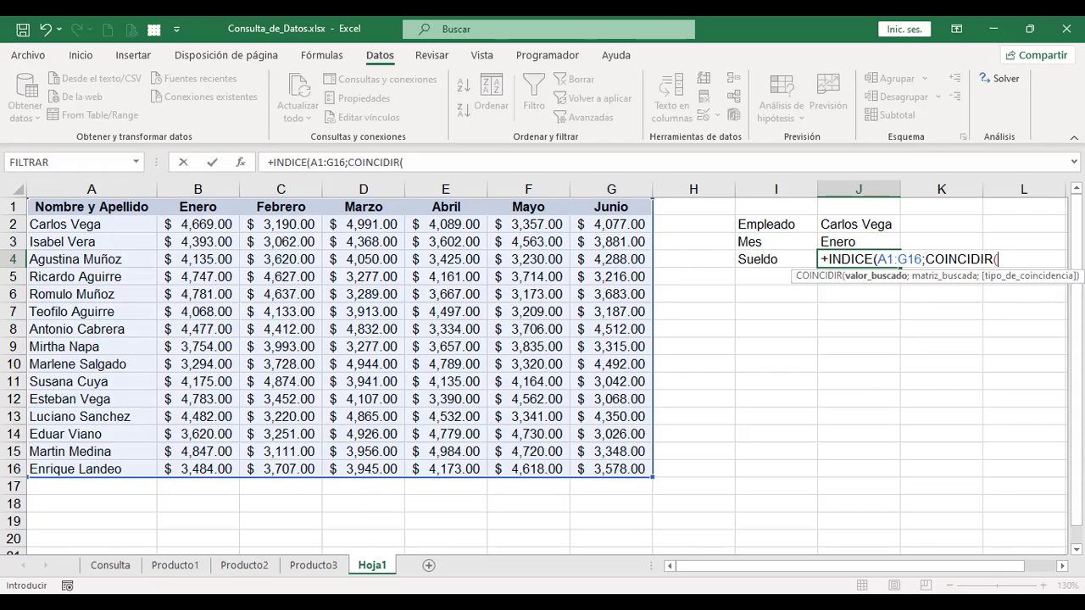
left_click(847, 222)
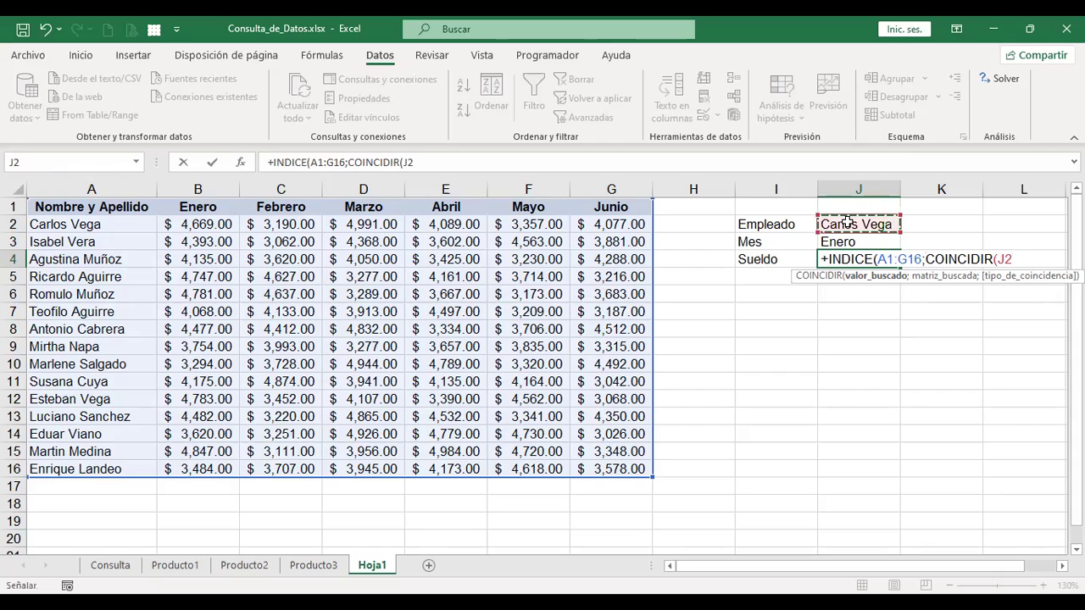
type(";")
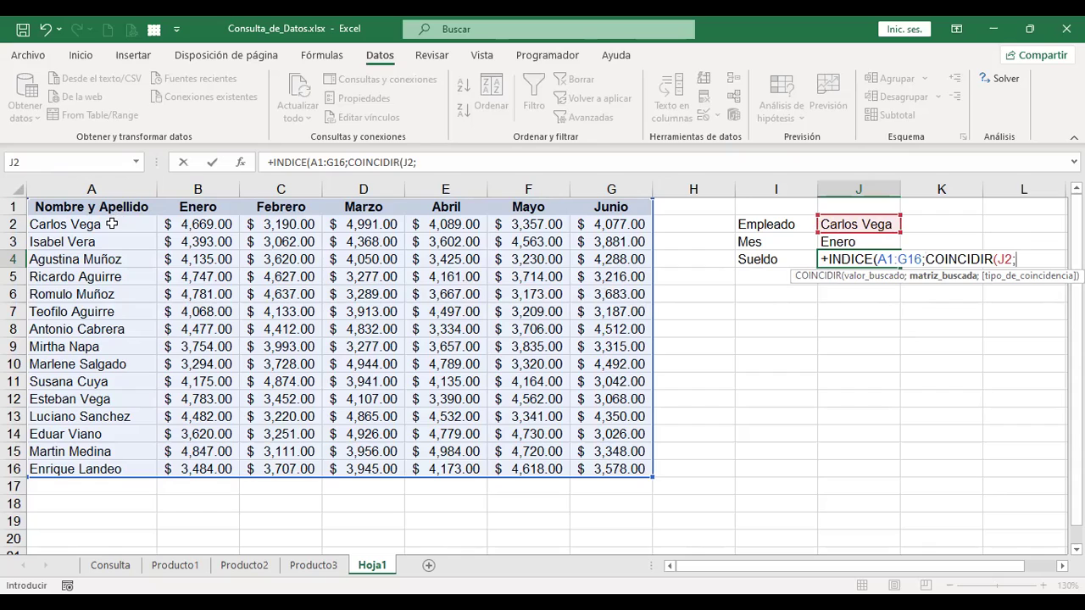
left_click(111, 223)
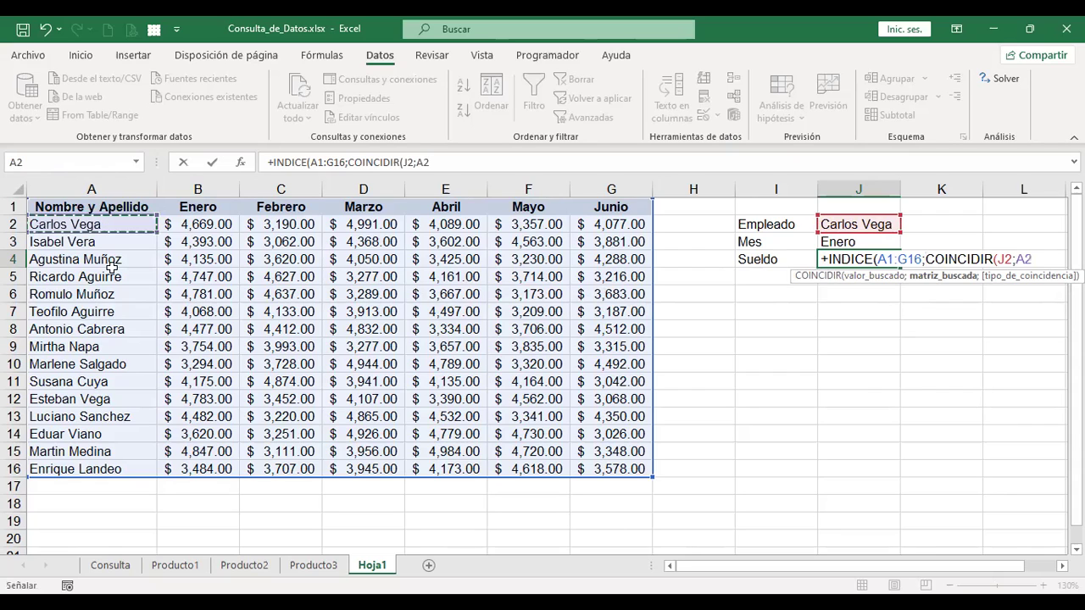
left_click_drag(111, 224, 111, 470)
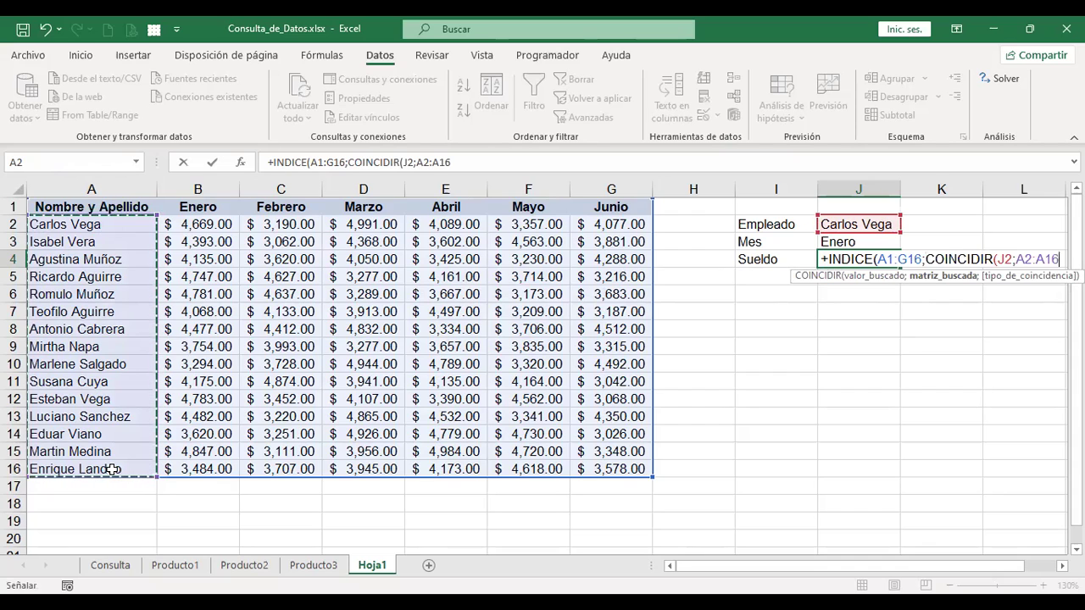
type(";0")
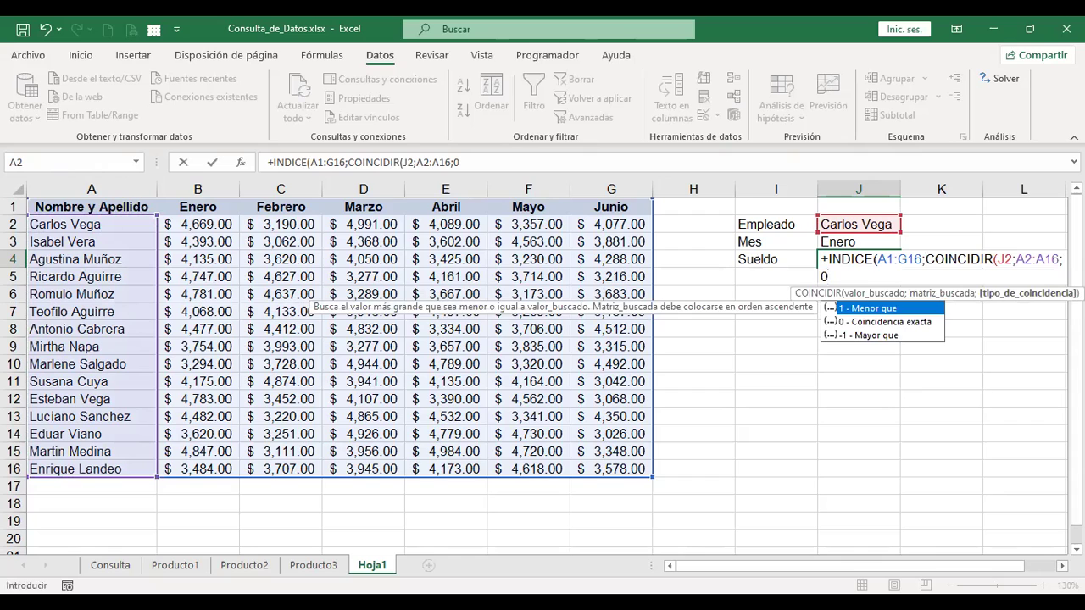
scroll(782, 348, "right", 4)
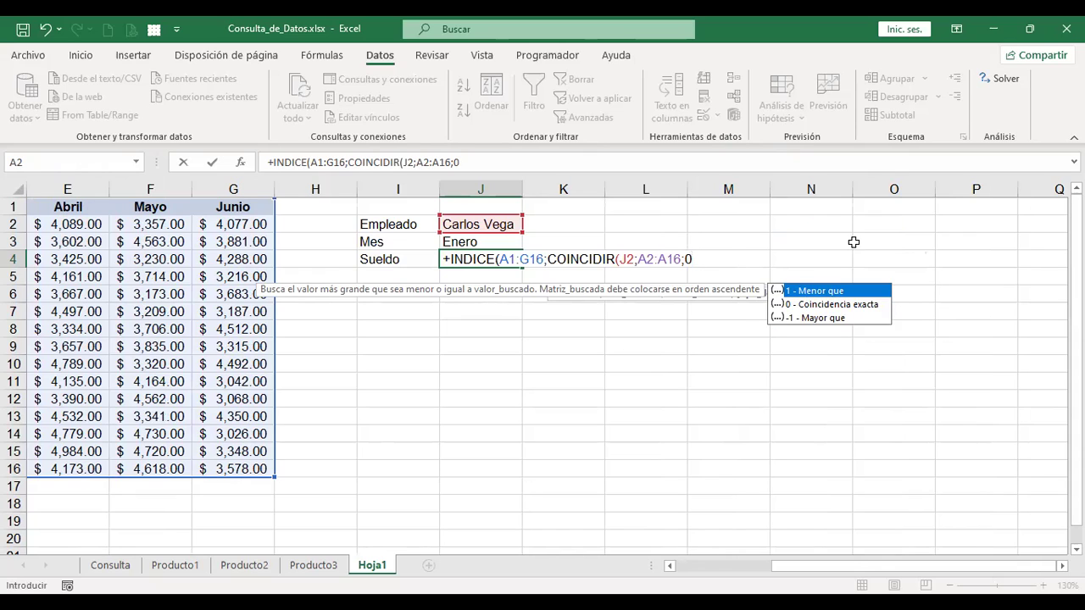
type(")")
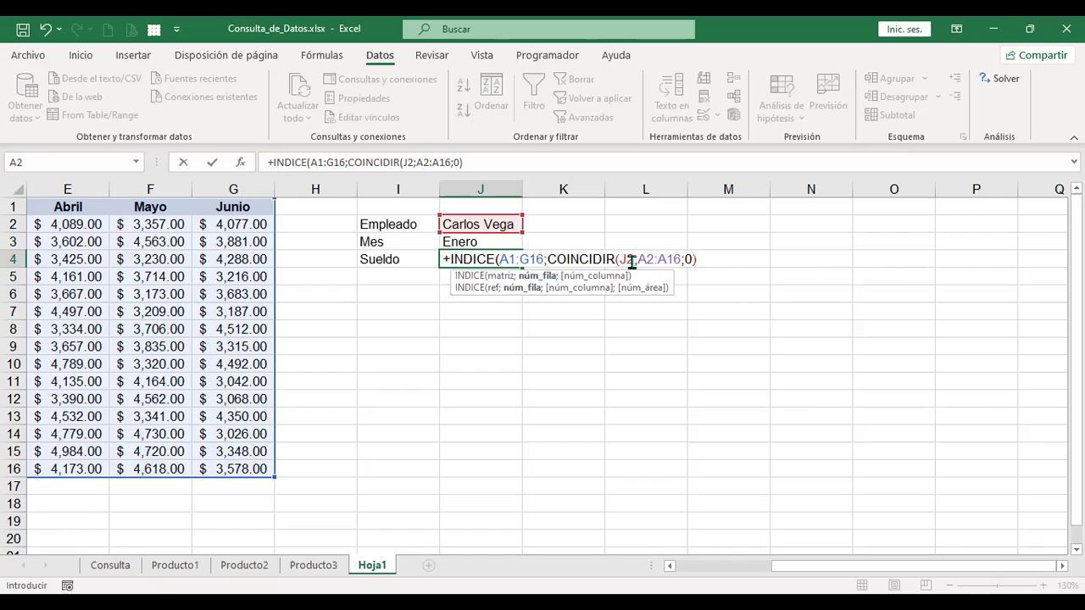
type(";")
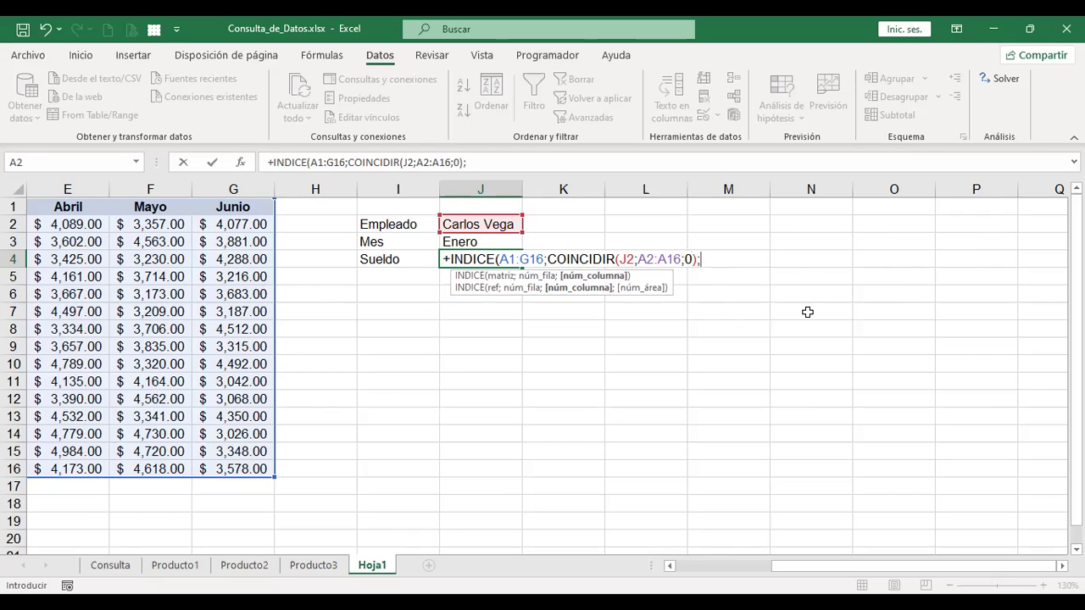
type("coin")
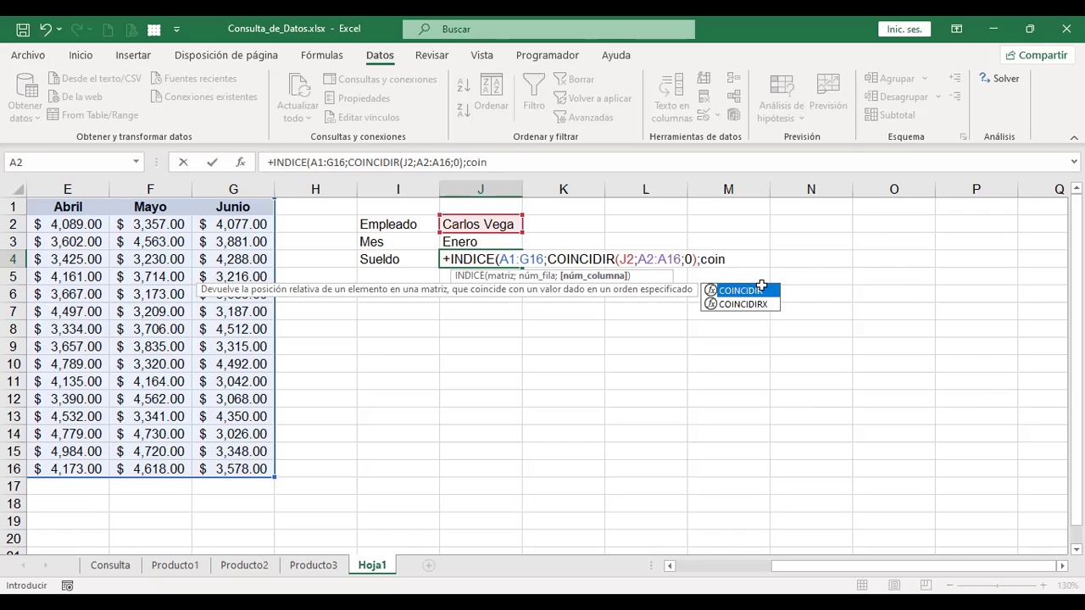
Add COINCIDIR(J3;A1:G1;0) as the column argument, close the parentheses and enter the formula
double_click(757, 290)
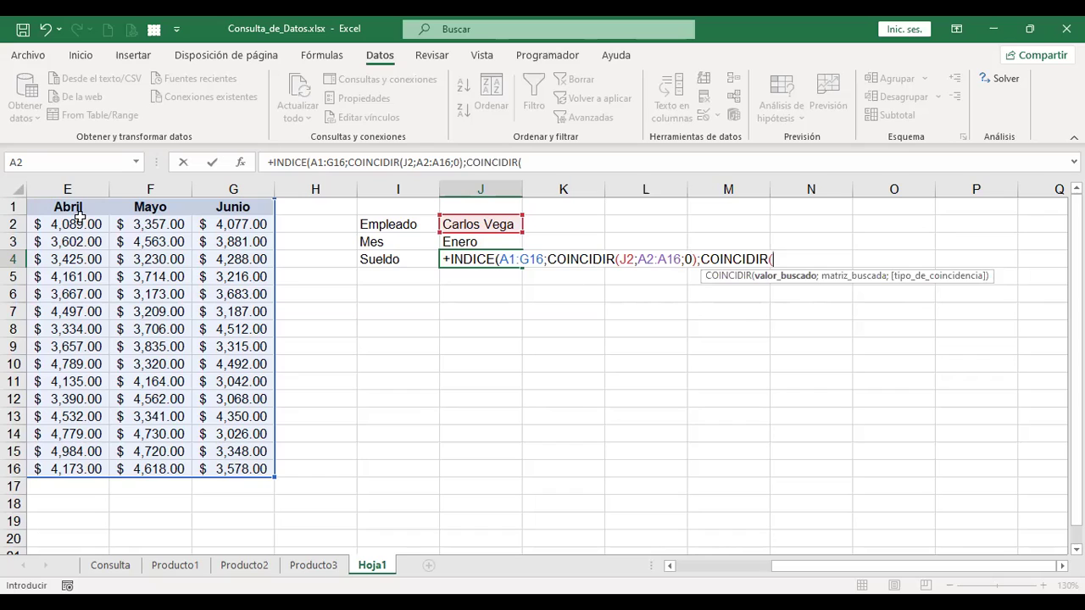
left_click(481, 239)
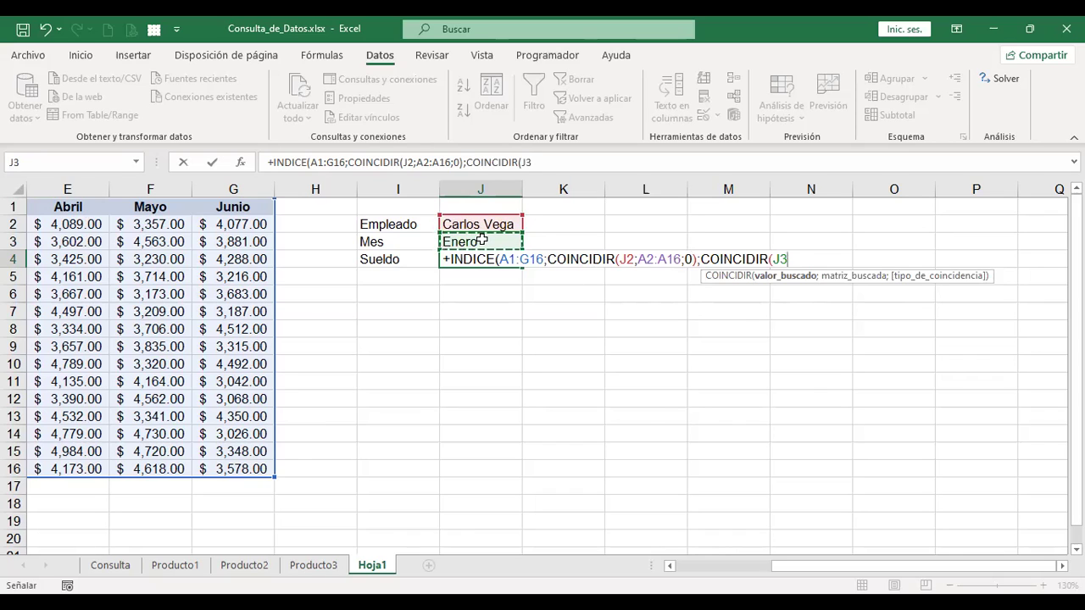
type(";")
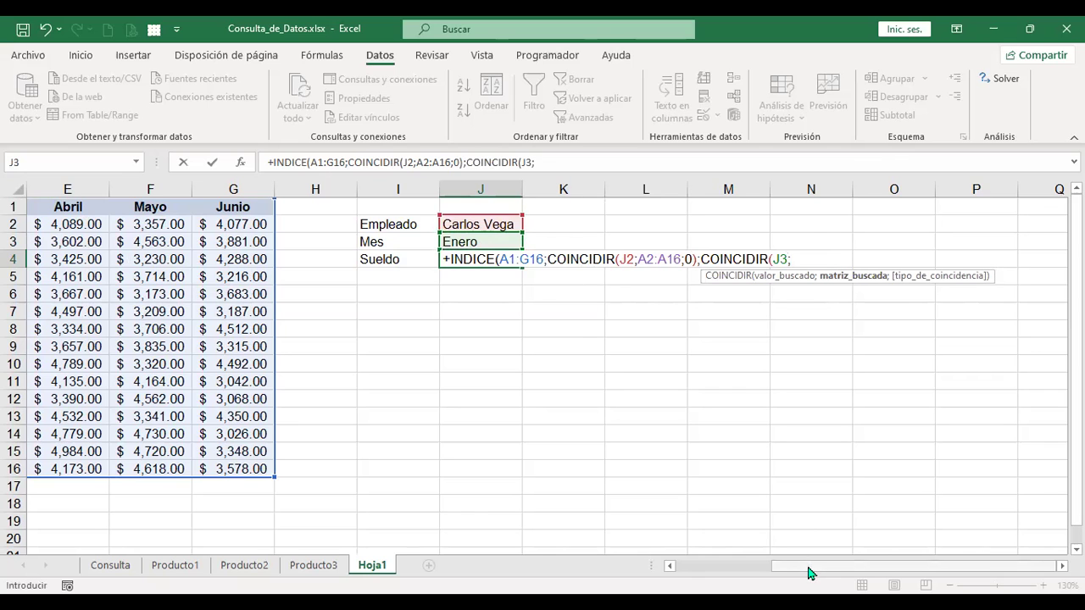
left_click_drag(727, 572, 721, 572)
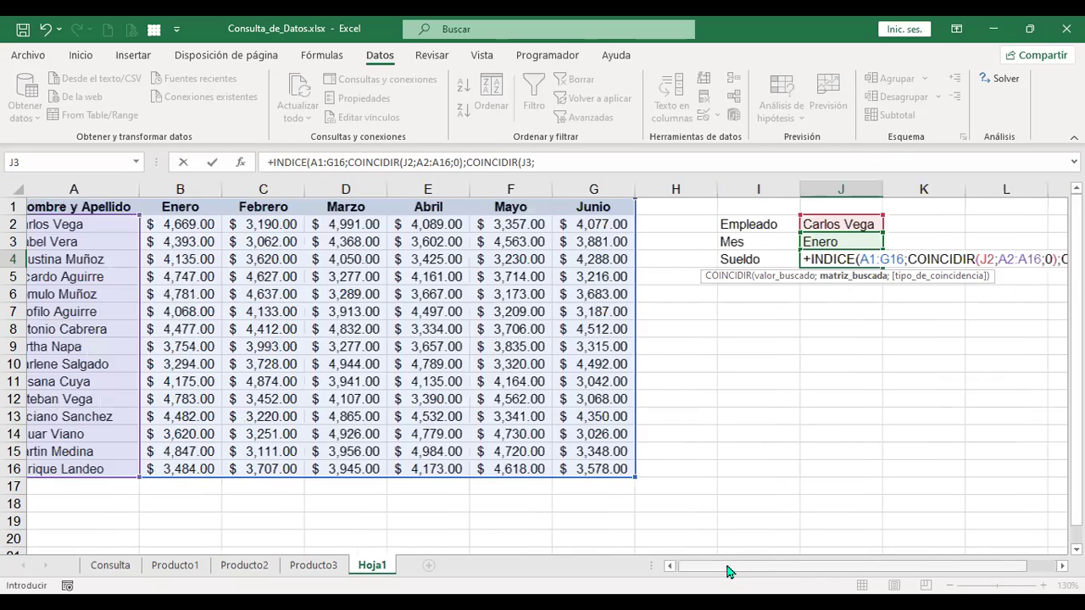
left_click_drag(113, 207, 607, 209)
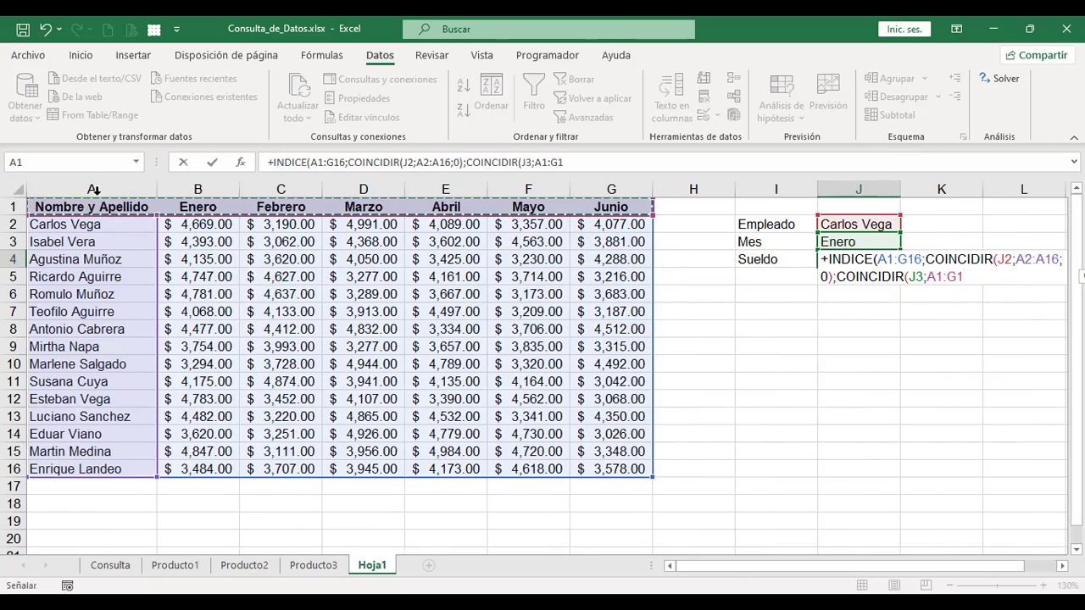
left_click_drag(882, 565, 976, 572)
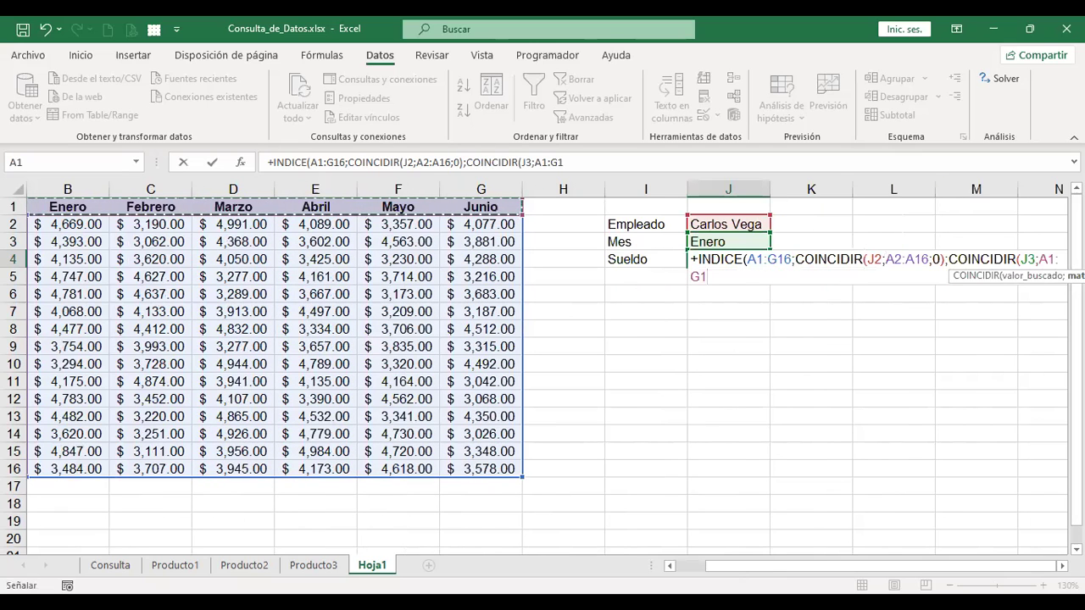
scroll(543, 373, "right", 3)
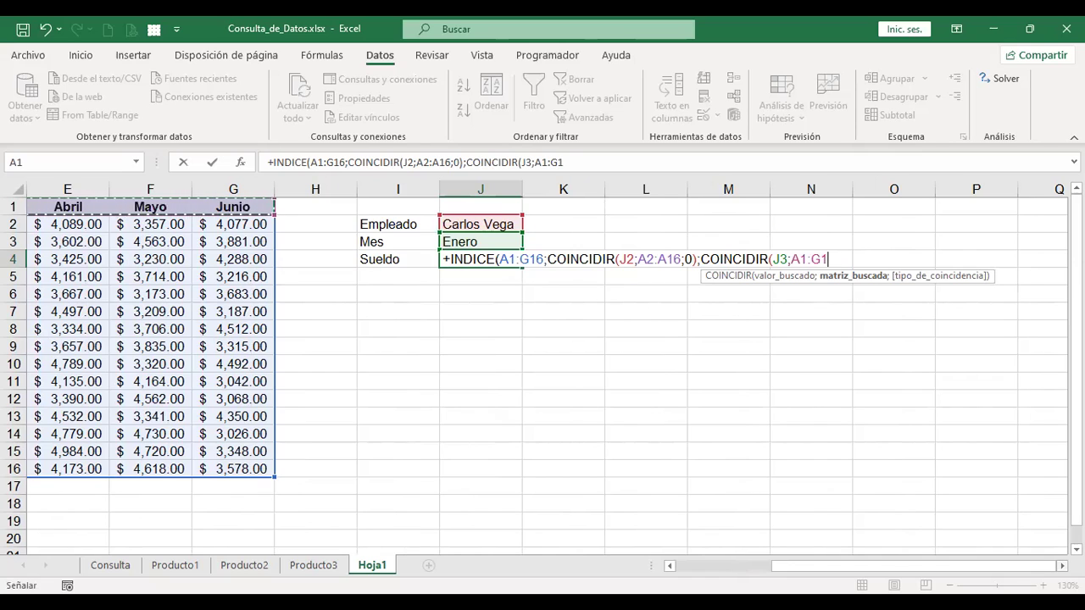
type(";0")
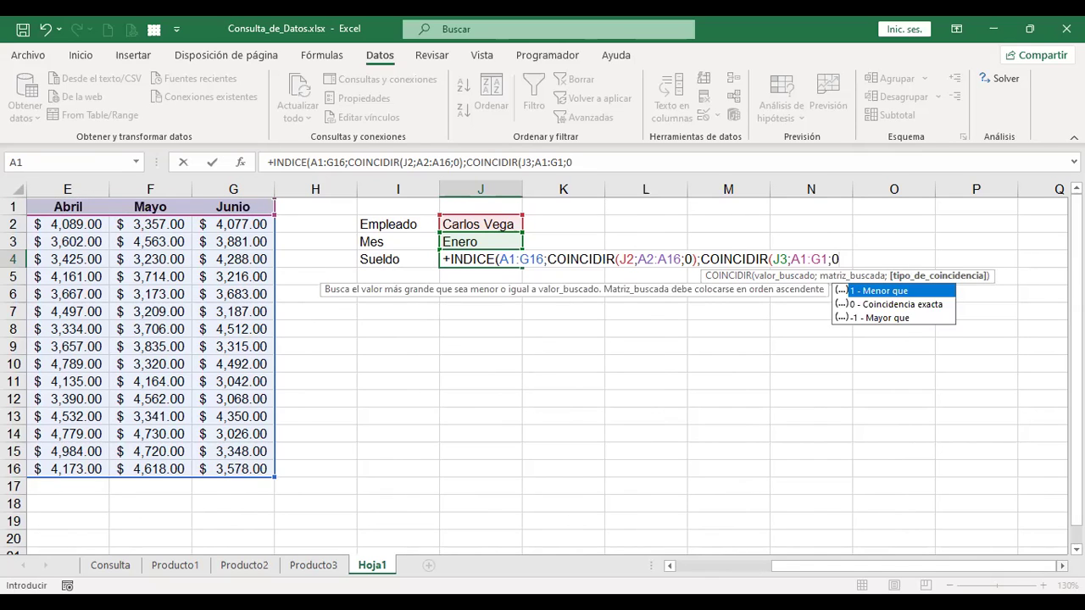
type(")")
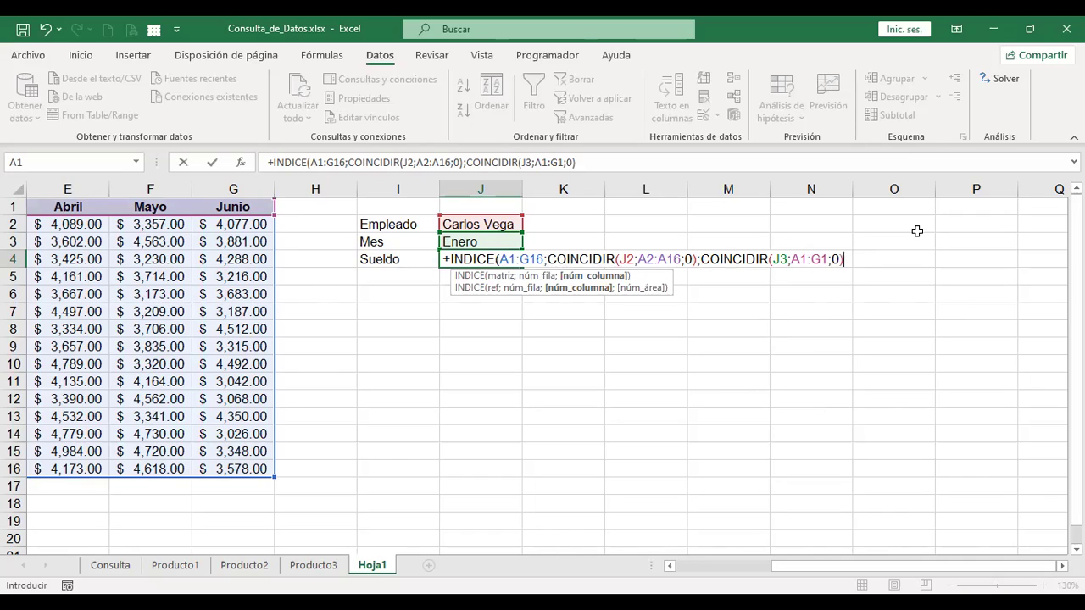
type(")")
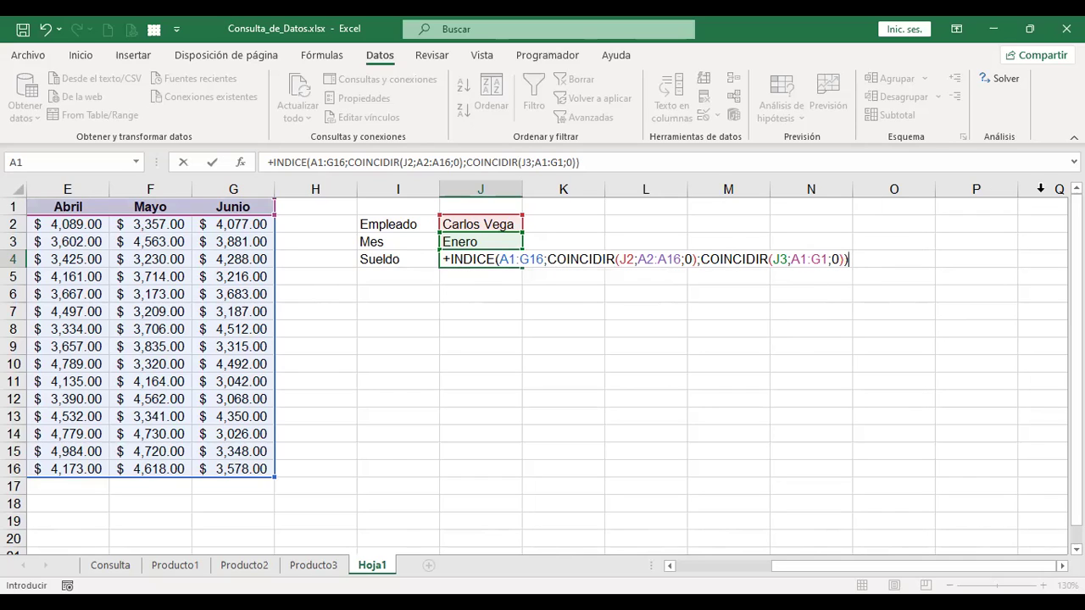
key("Return")
Check the values in J2 and J3, then reopen J4's formula for editing
key("Up")
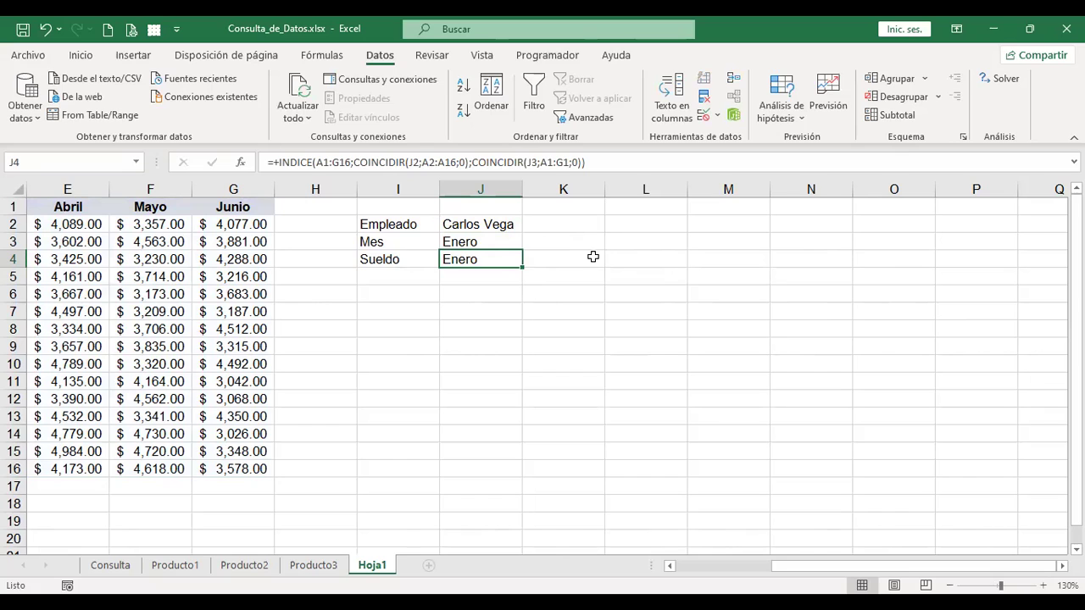
left_click(495, 225)
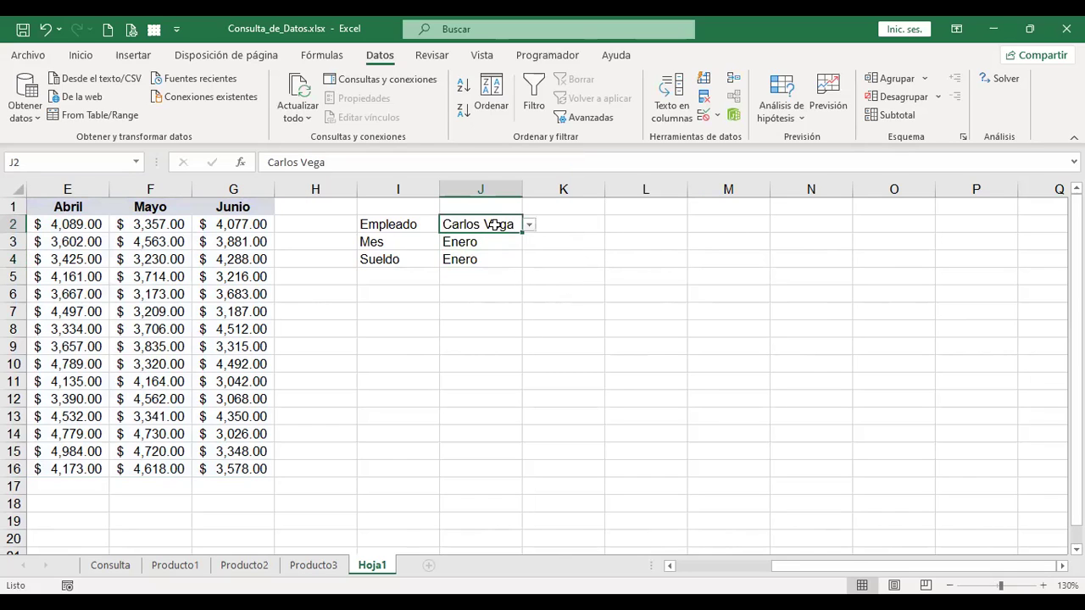
left_click(494, 242)
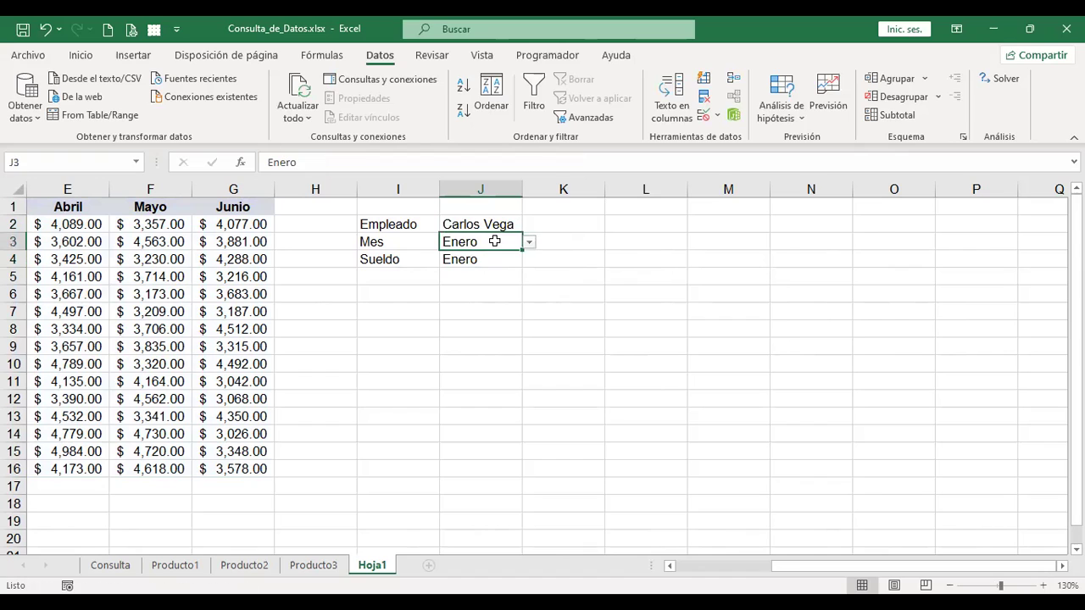
left_click(492, 258)
double_click(493, 258)
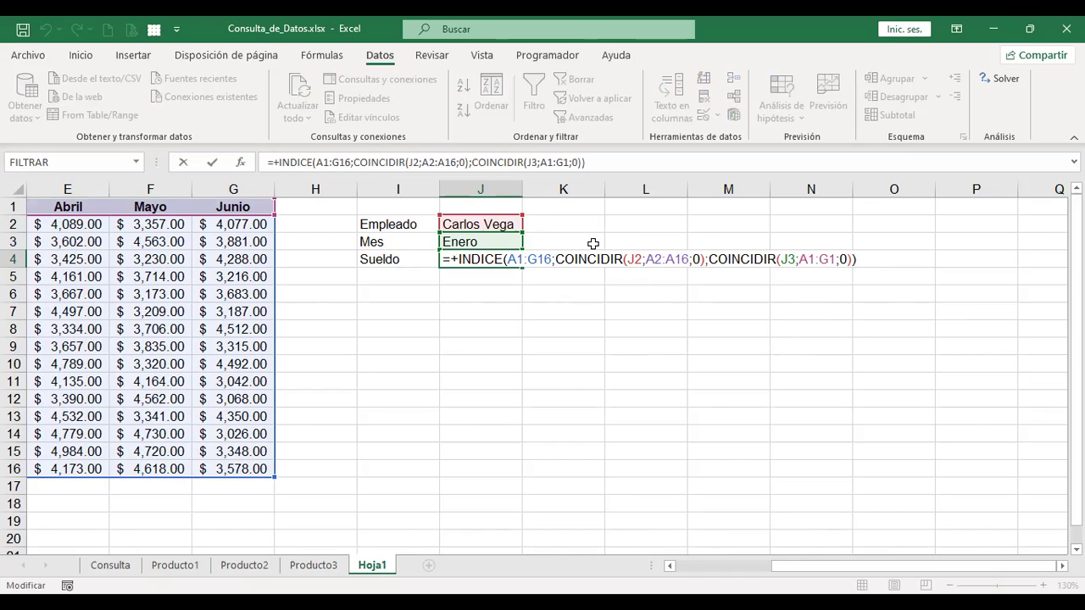
Inspect the J2 and A2:A16 arguments of the first COINCIDIR in J4
left_click(633, 259)
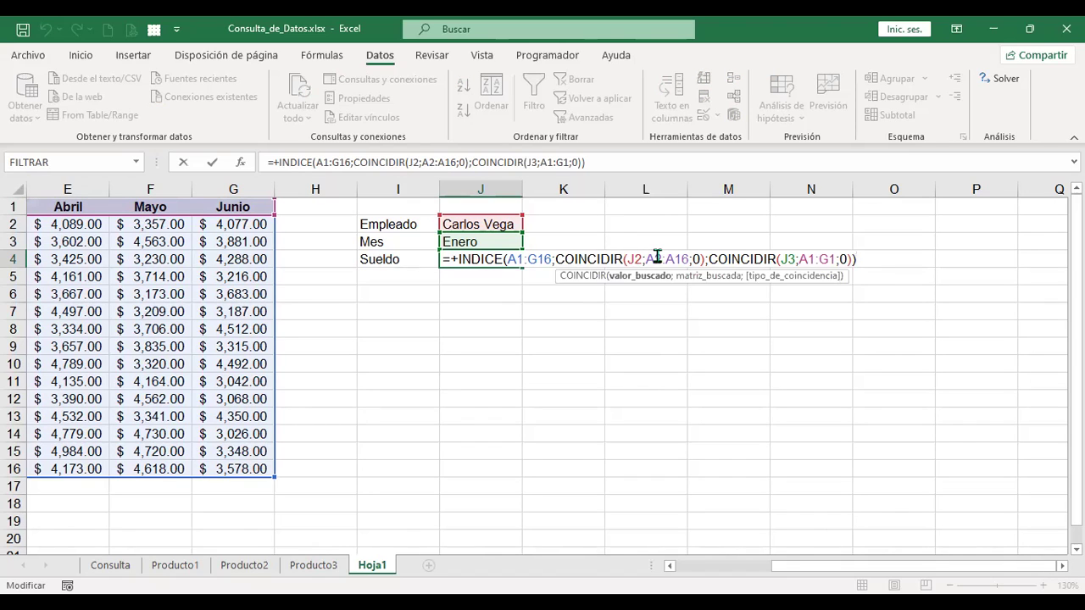
left_click(656, 259)
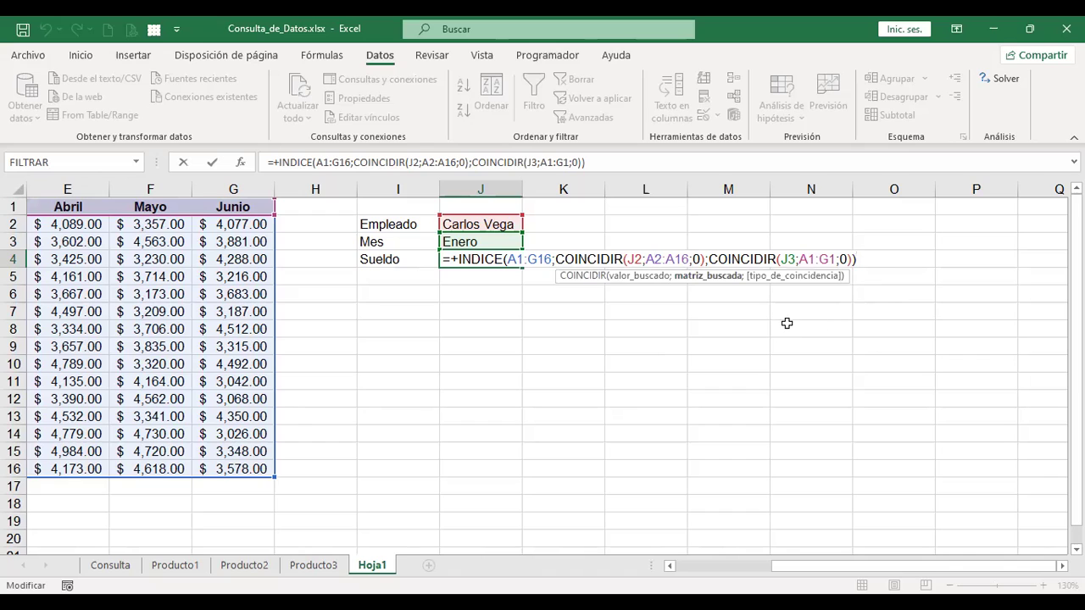
left_click(634, 259)
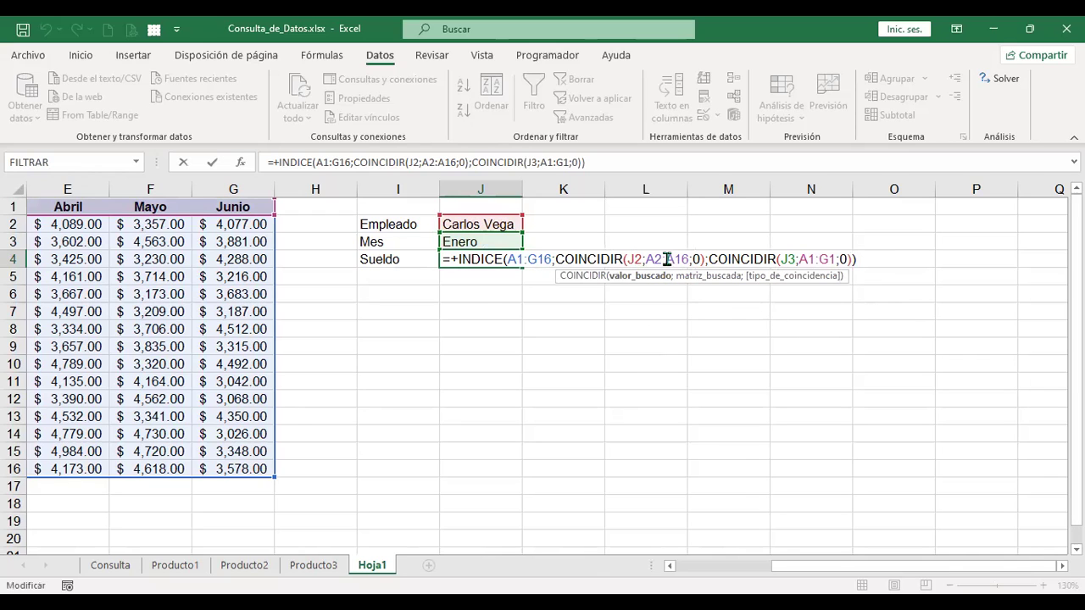
left_click(737, 565)
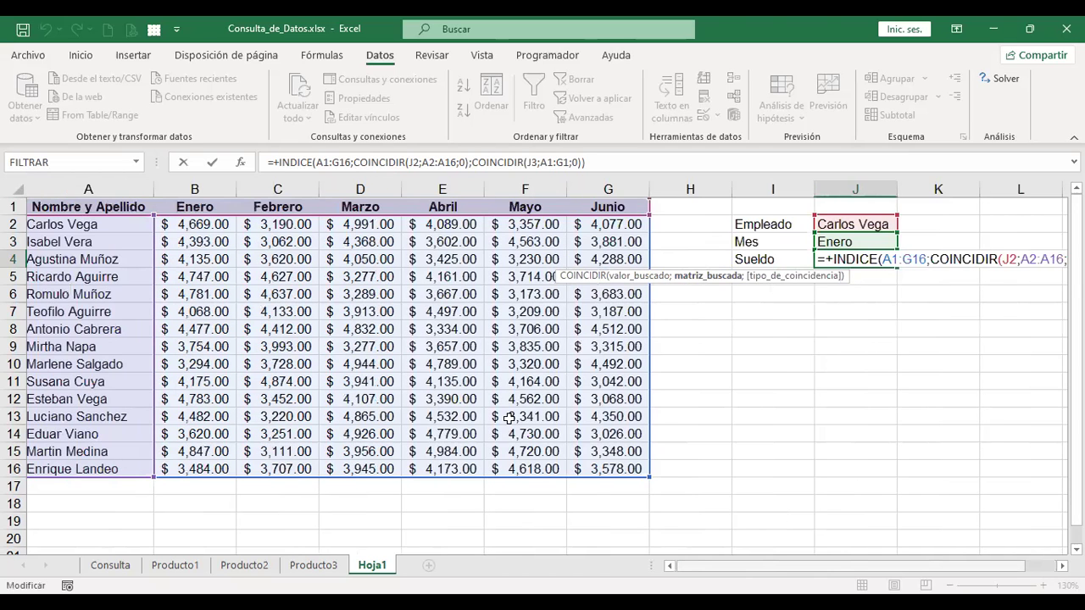
left_click(1042, 566)
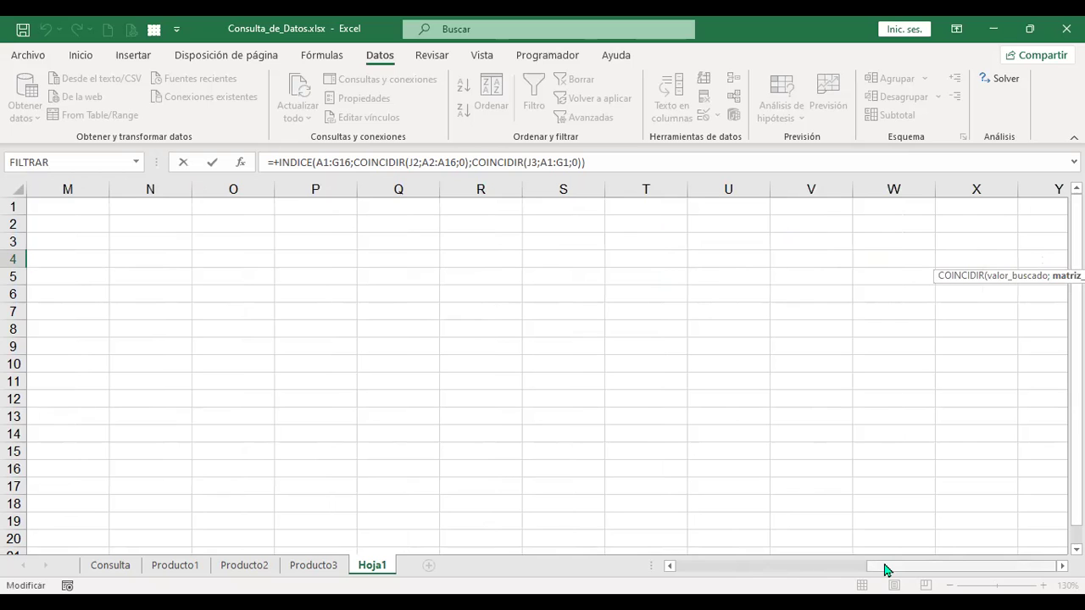
key("Right")
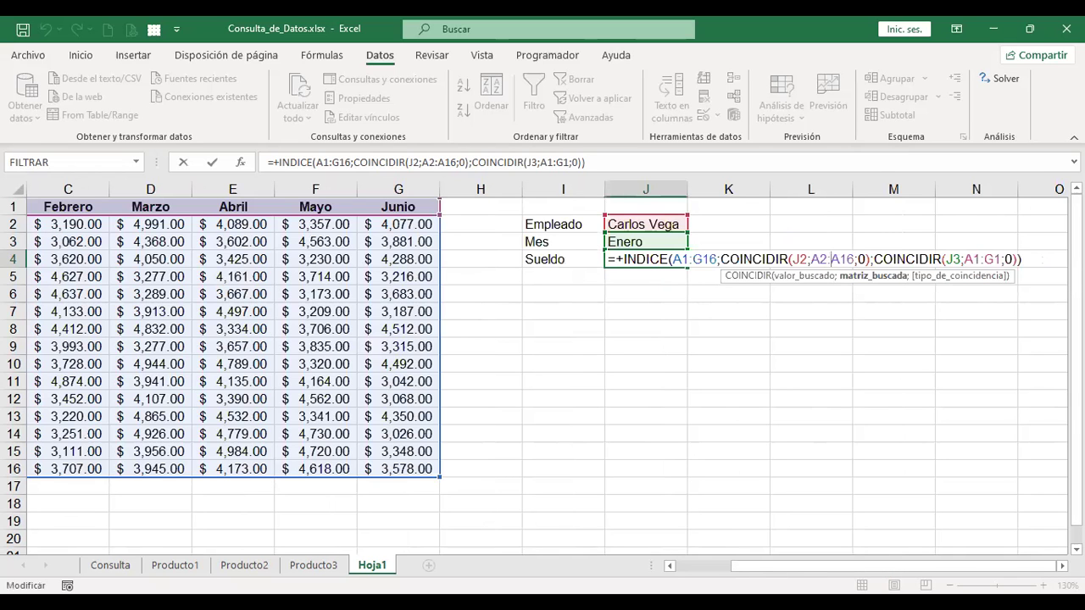
Replace the month lookup range A1:G1 with B1:G1 and commit the formula
left_click(993, 258)
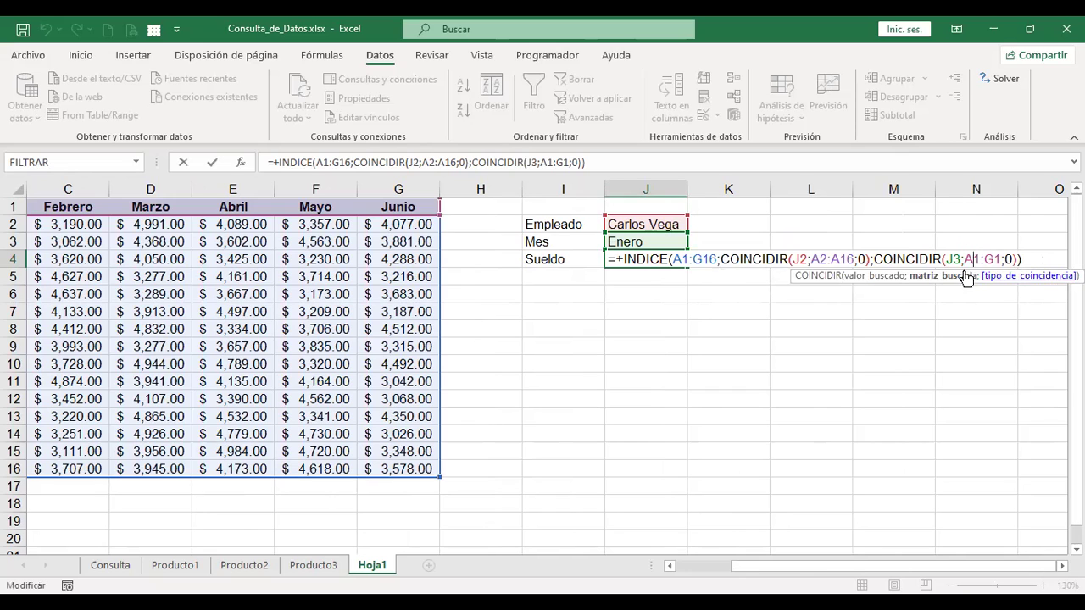
left_click_drag(964, 258, 991, 259)
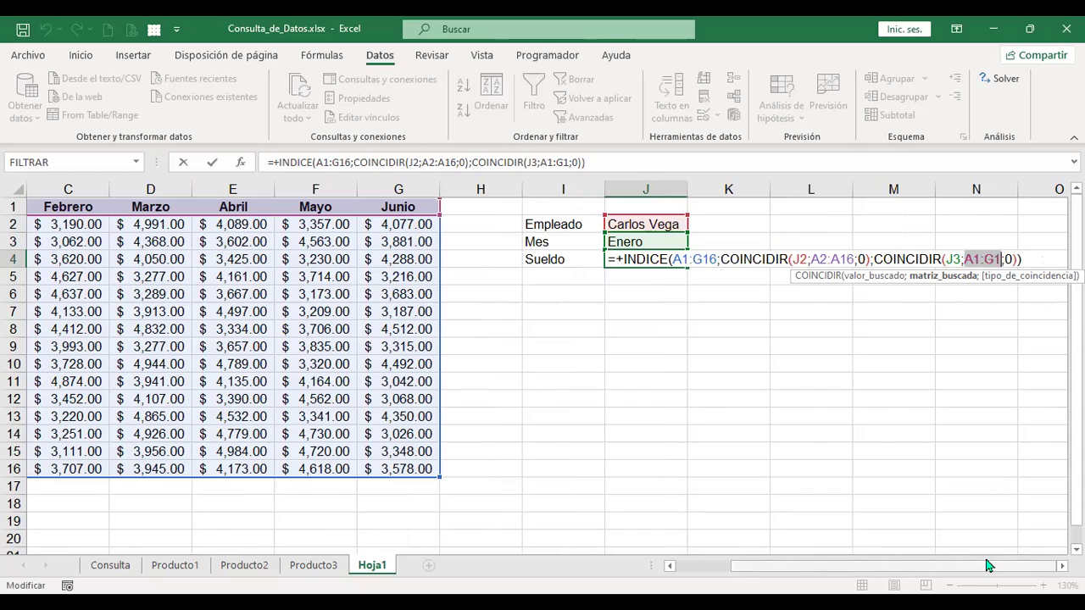
key("BackSpace")
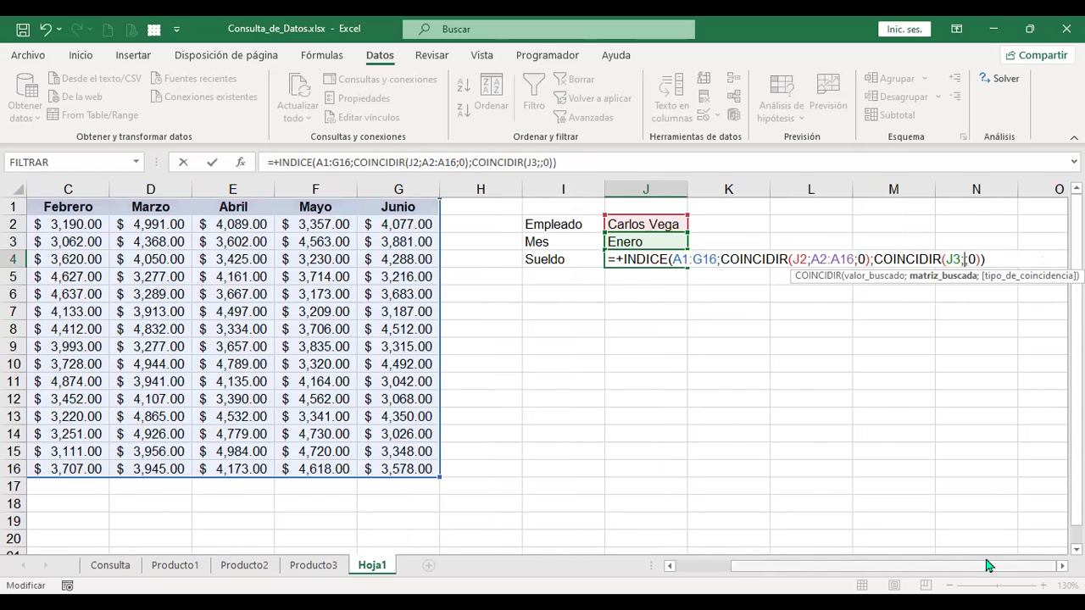
scroll(188, 206, "left", 2)
left_click_drag(205, 205, 597, 208)
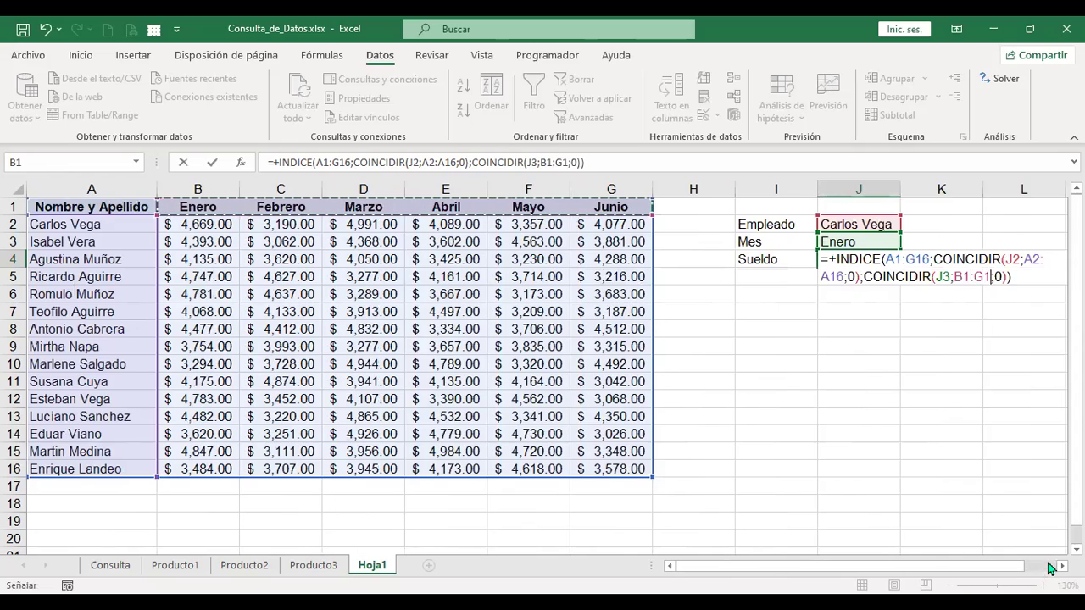
scroll(964, 569, "right", 4)
scroll(878, 570, "left", 4)
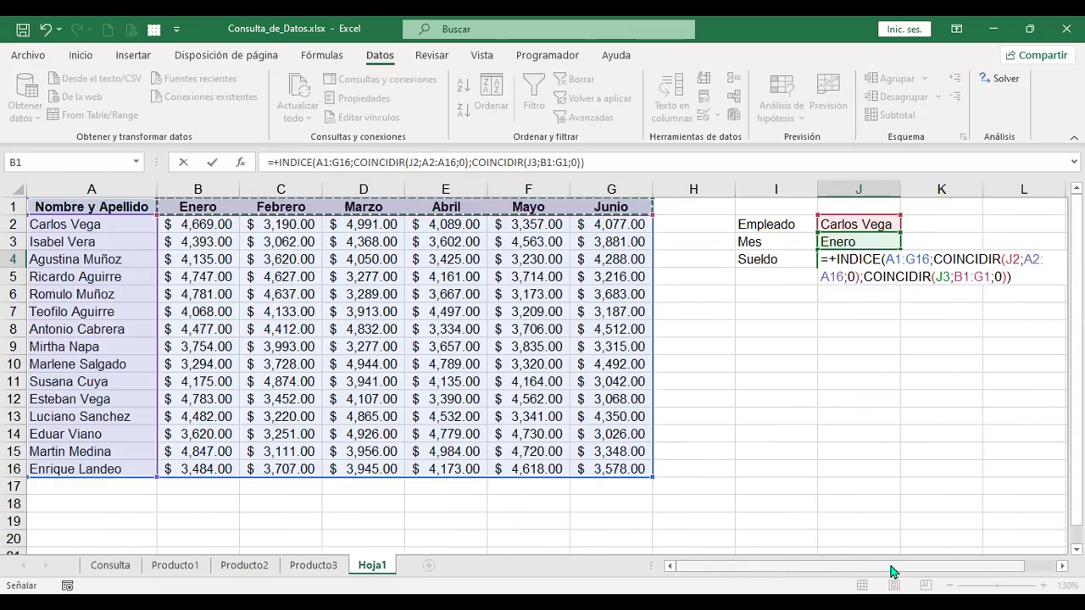
key("Return")
Reopen the J4 Sueldo formula and delete the A1:G16 range from INDICE
left_click(863, 259)
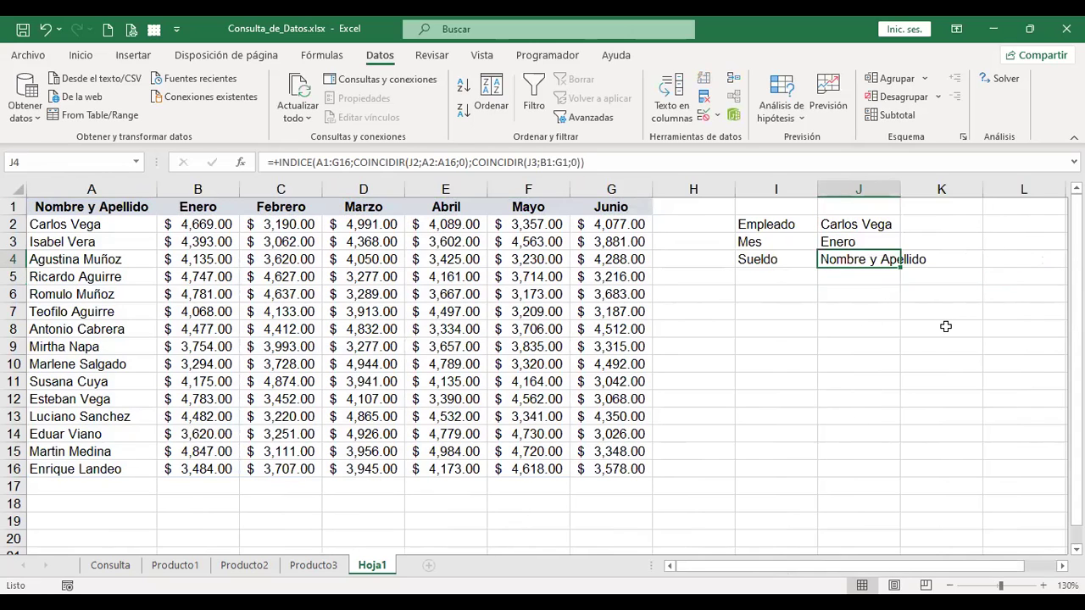
key("F2")
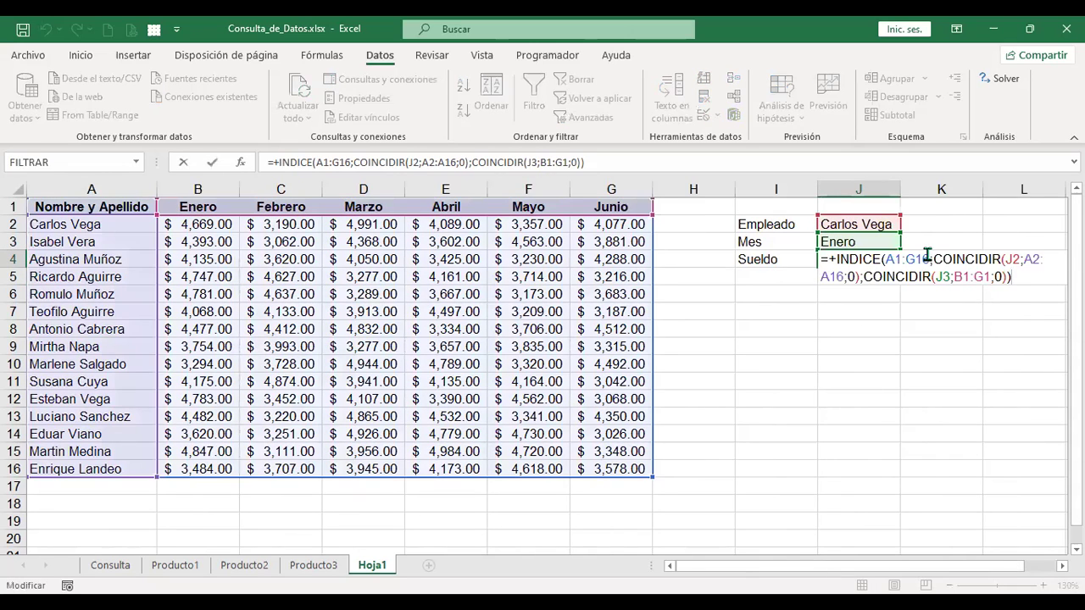
left_click(930, 259)
scroll(820, 335, "right", 2)
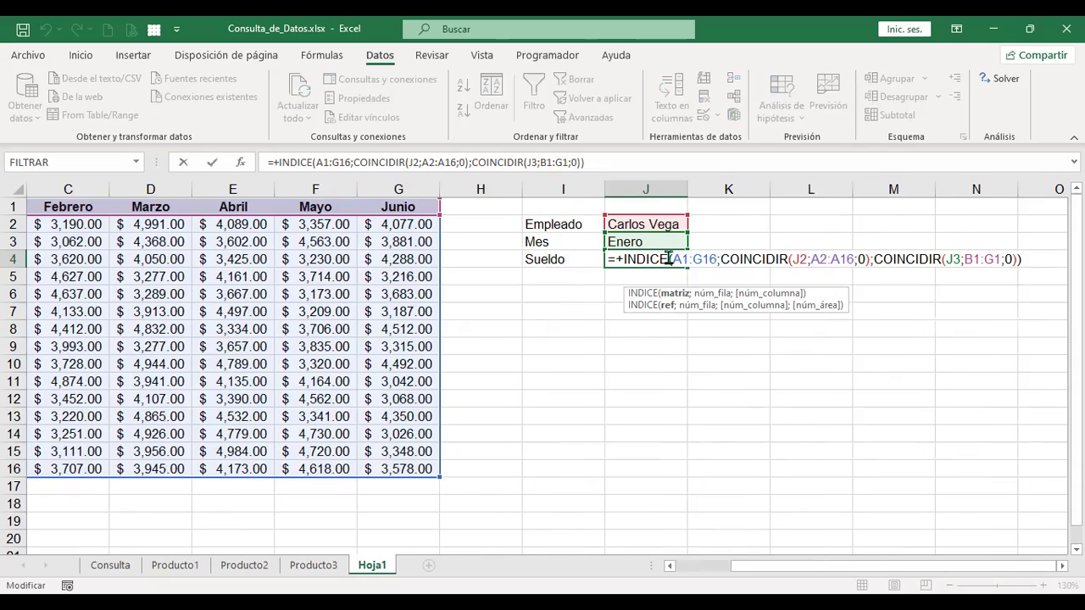
left_click_drag(671, 258, 714, 259)
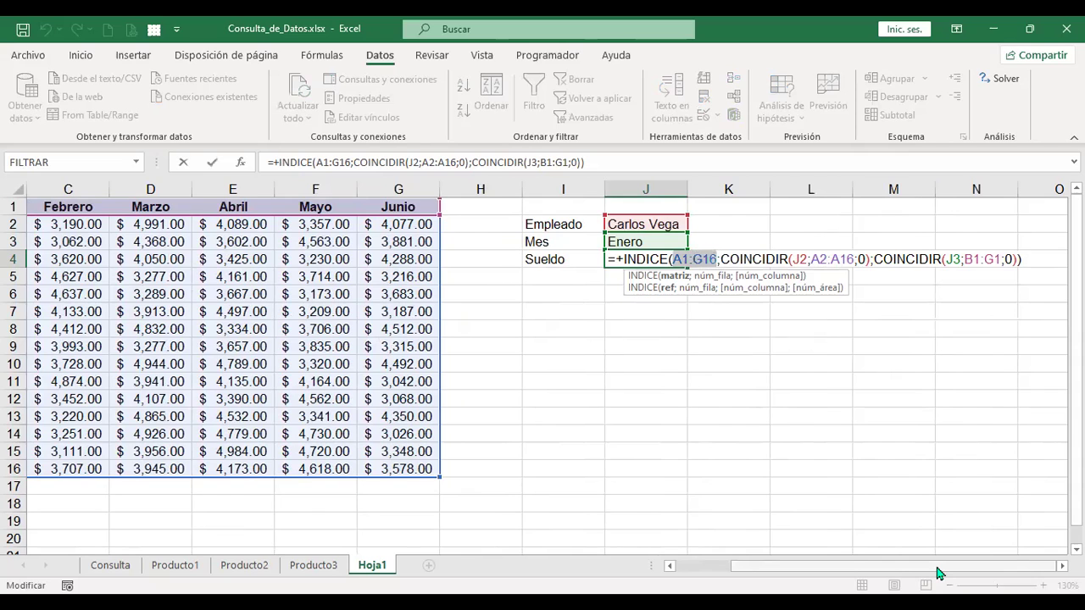
key("BackSpace")
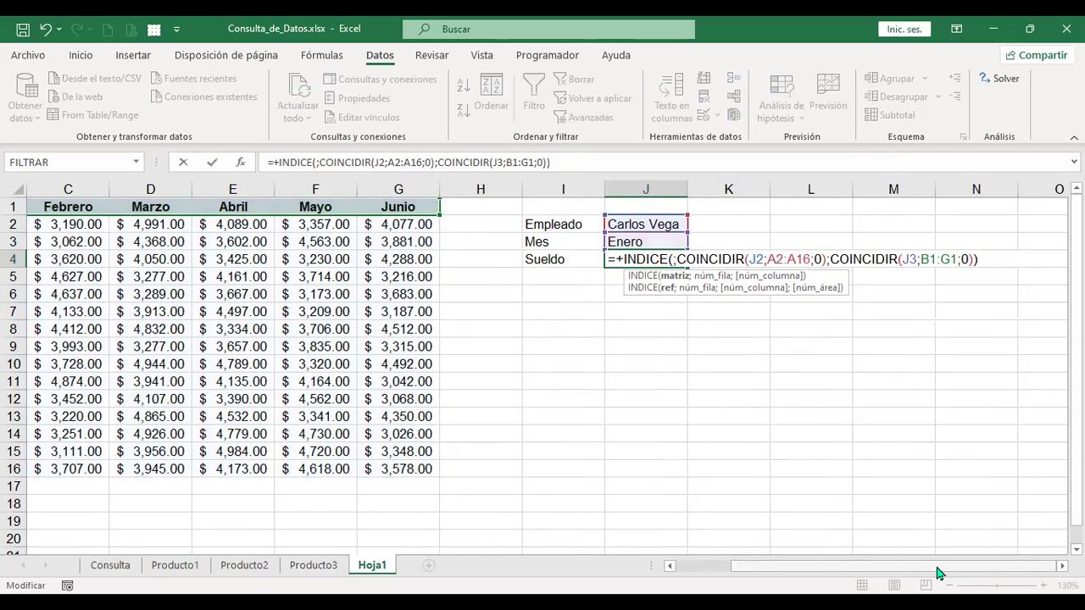
scroll(201, 223, "left", 2)
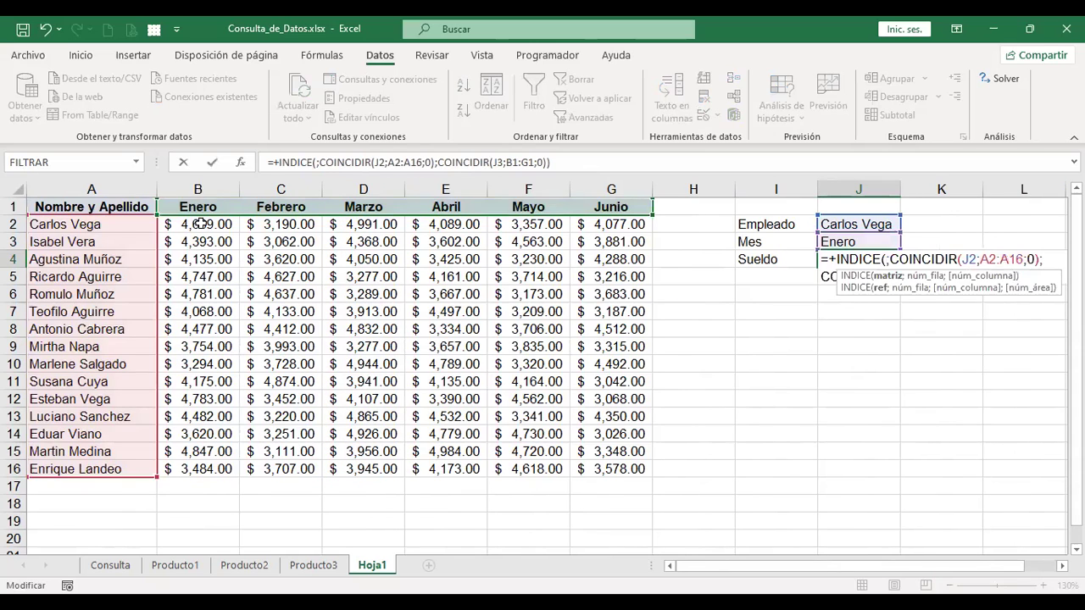
Insert A2:G16 as INDICE's table and commit the formula
key("F2")
left_click_drag(92, 224, 610, 469)
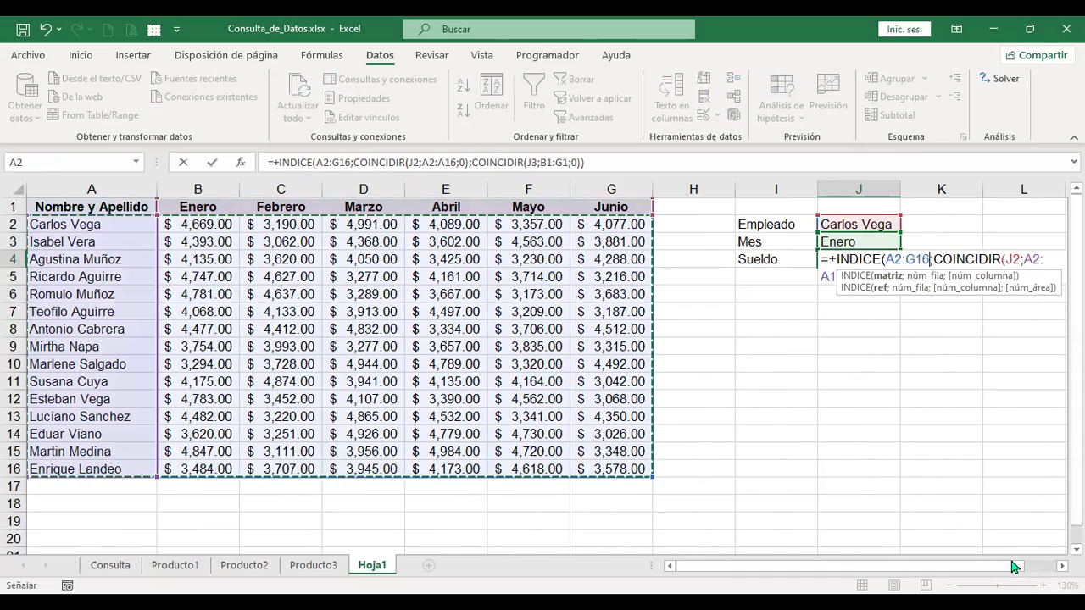
left_click(1061, 565)
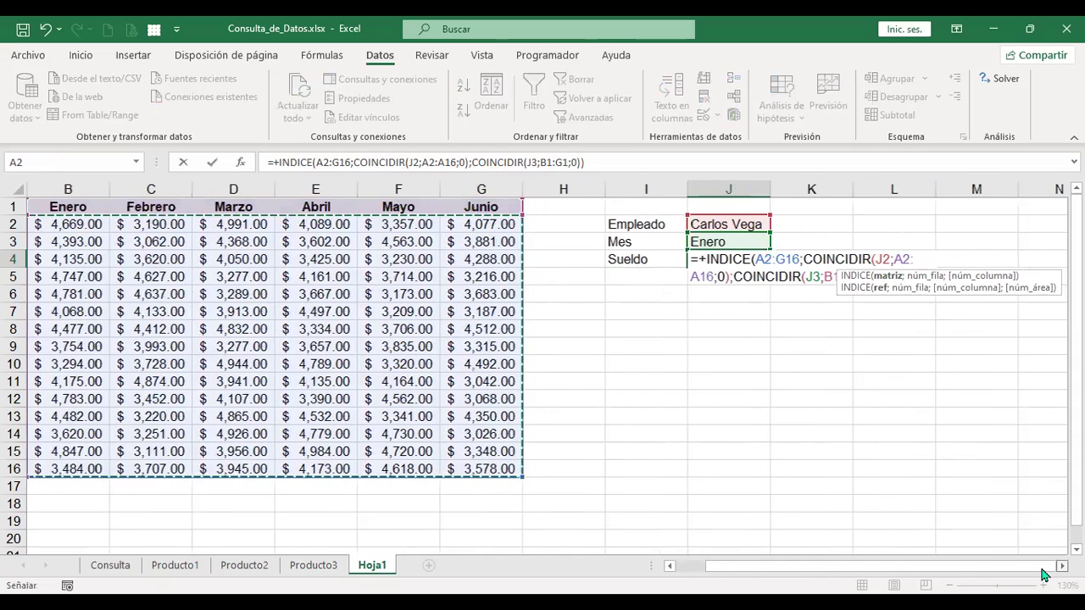
scroll(1042, 569, "right", 1)
key("Return")
Change the employee COINCIDIR range in J4 from A2:A16 to A1:A16 and commit
left_click(656, 261)
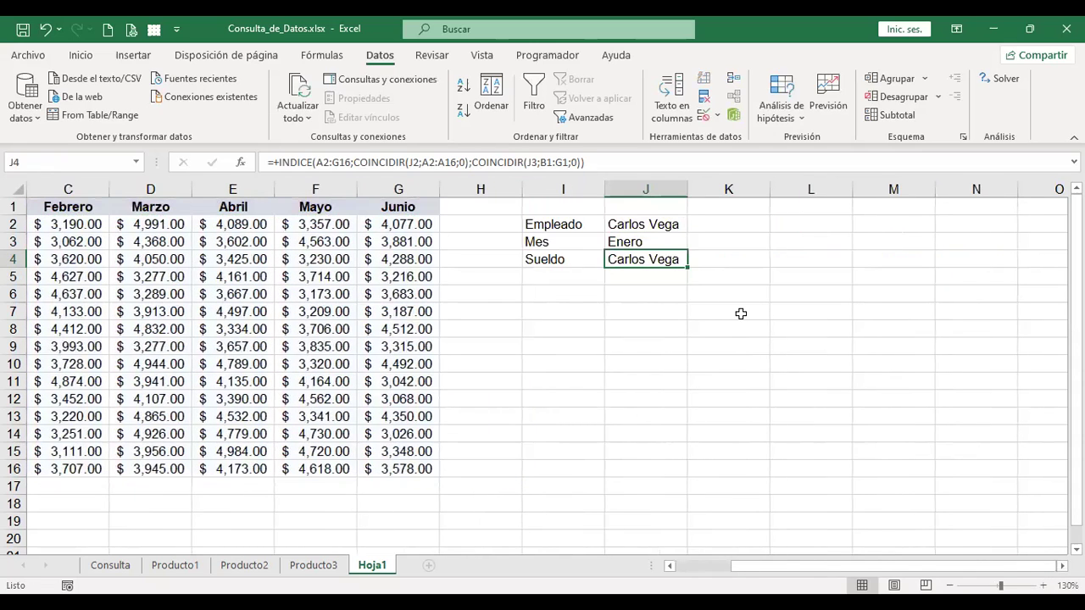
key("F2")
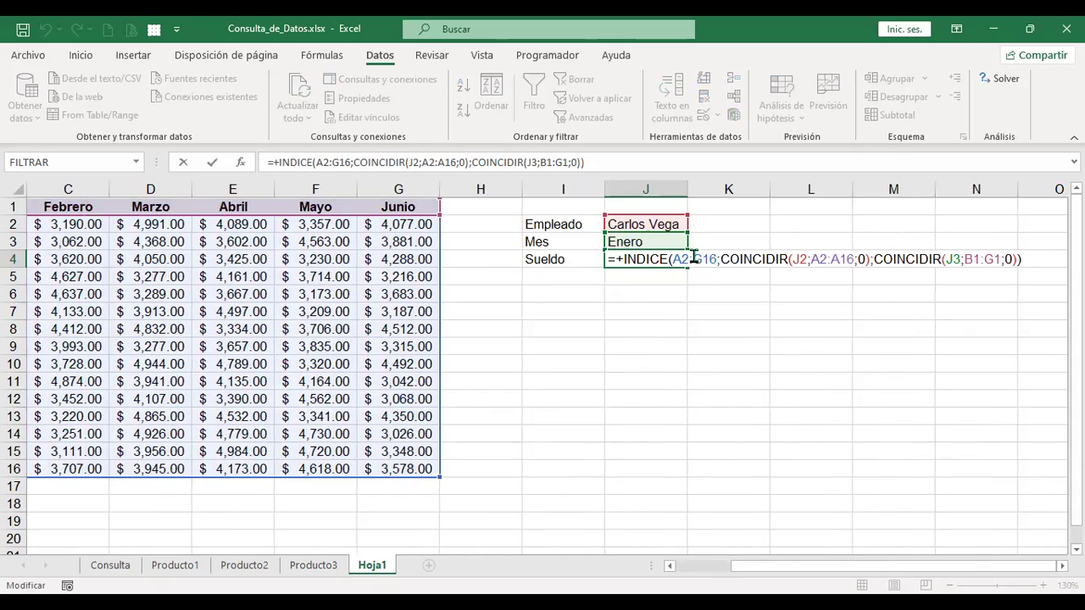
left_click(693, 258)
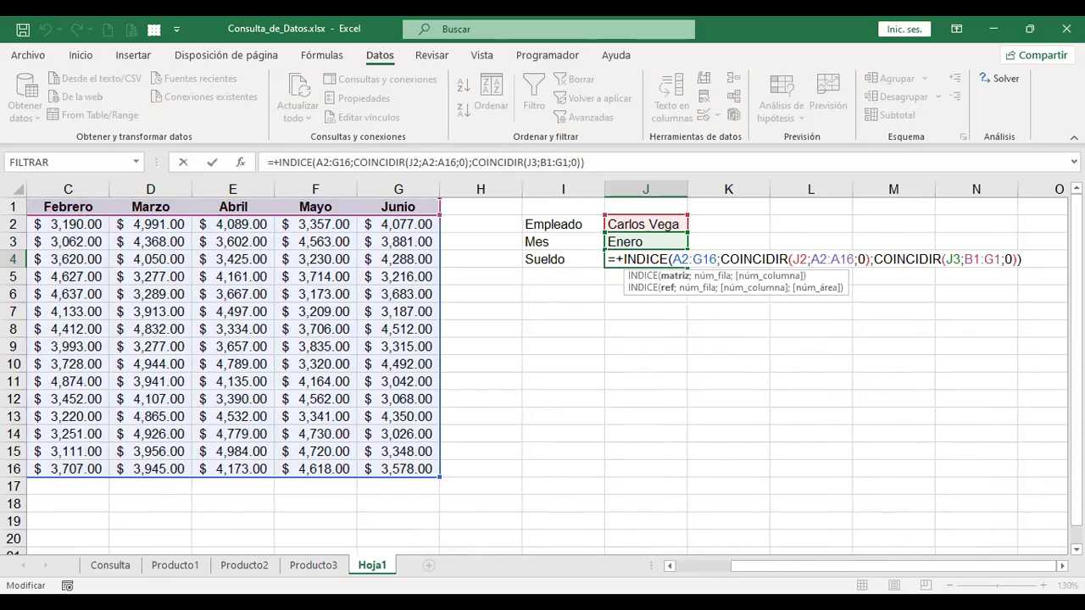
left_click(812, 259)
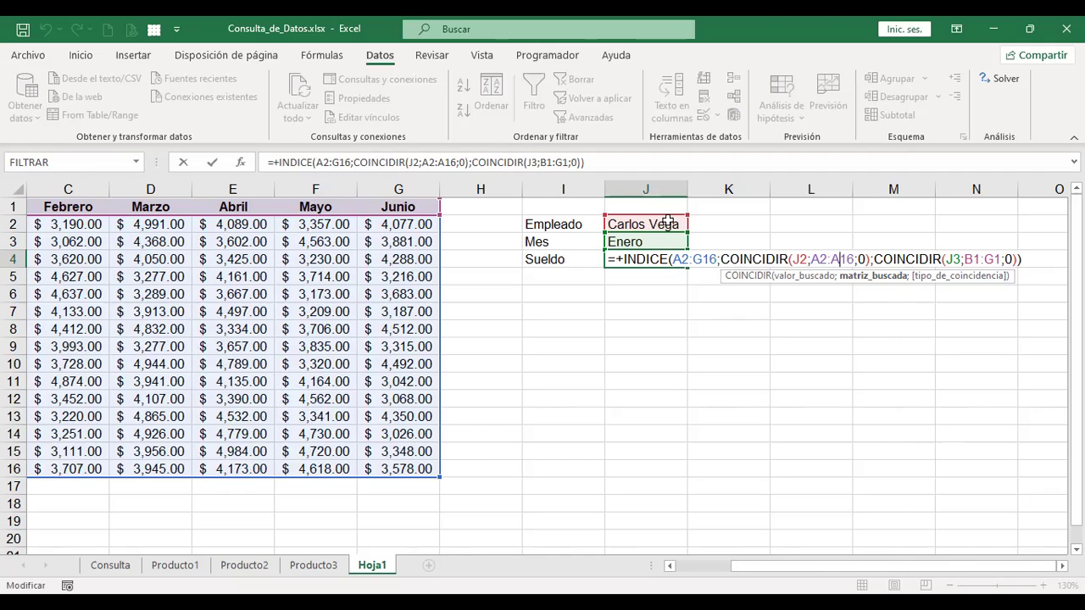
left_click(703, 566)
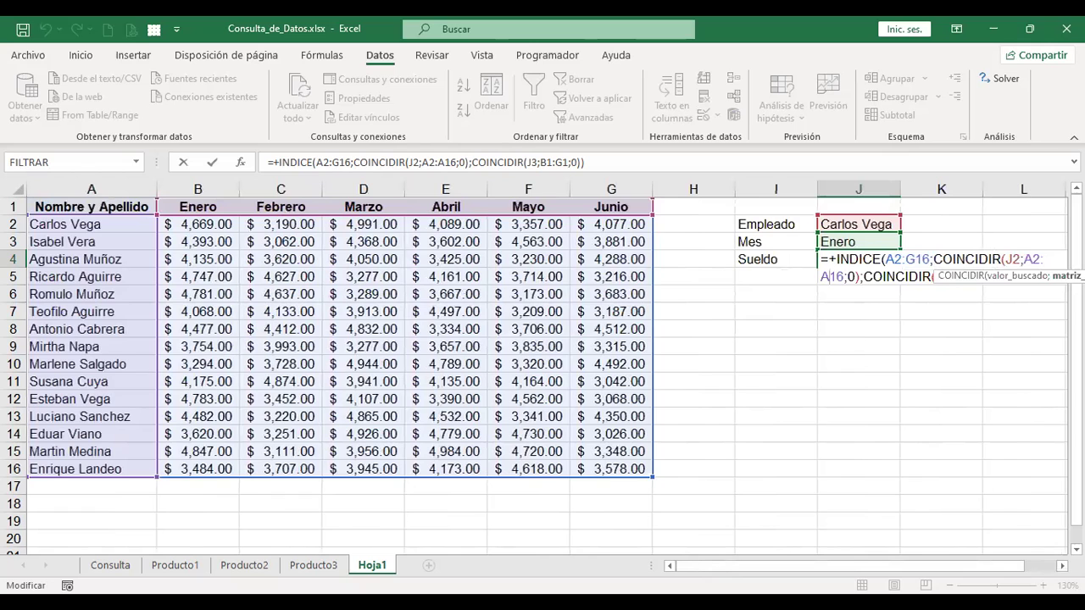
scroll(548, 376, "right", 1)
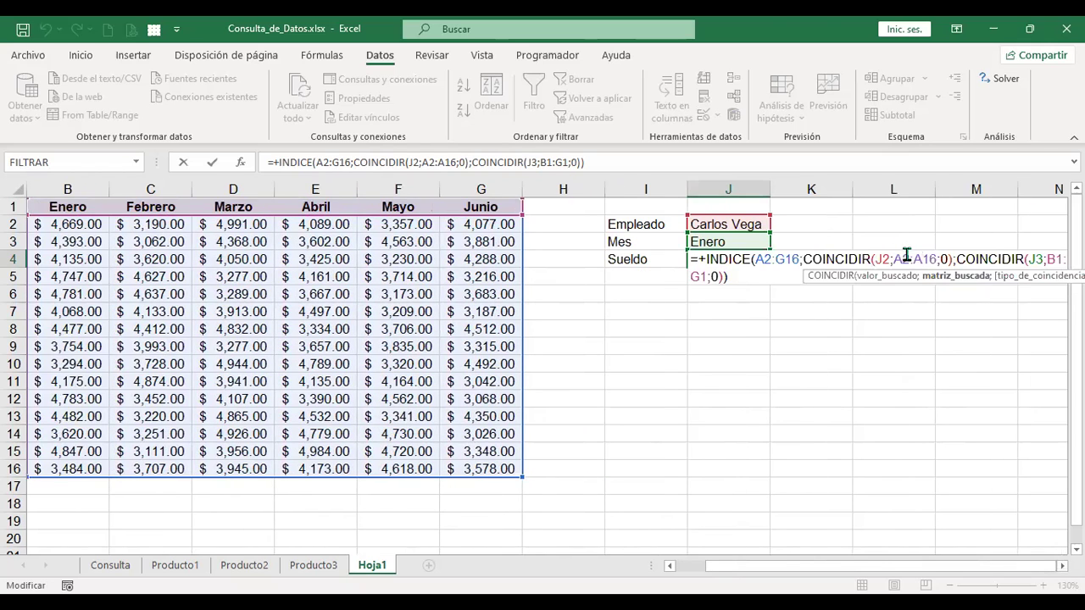
key("BackSpace")
type("1")
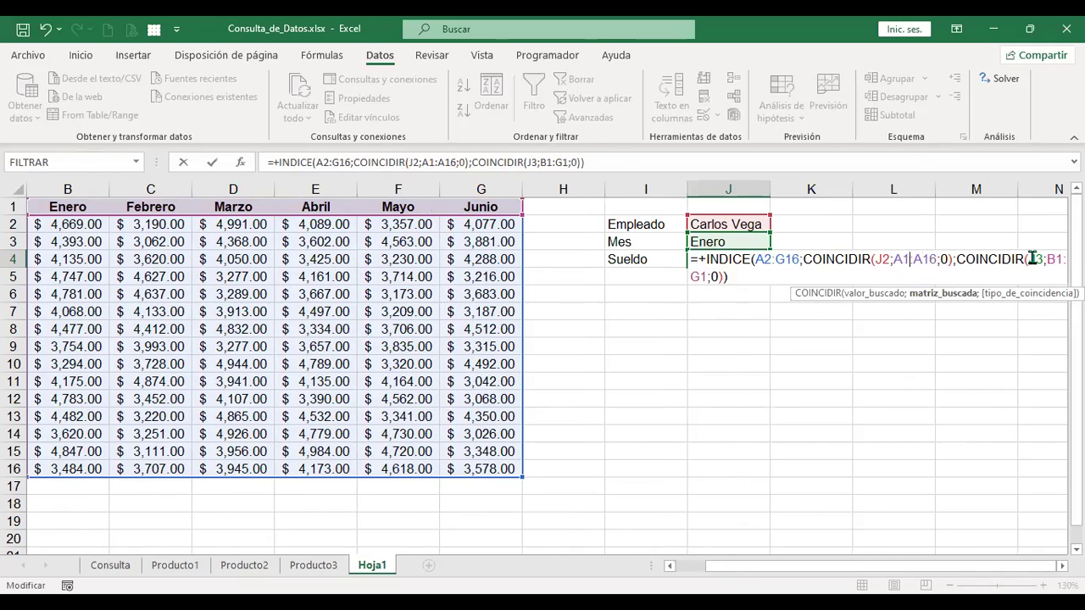
left_click(1027, 259)
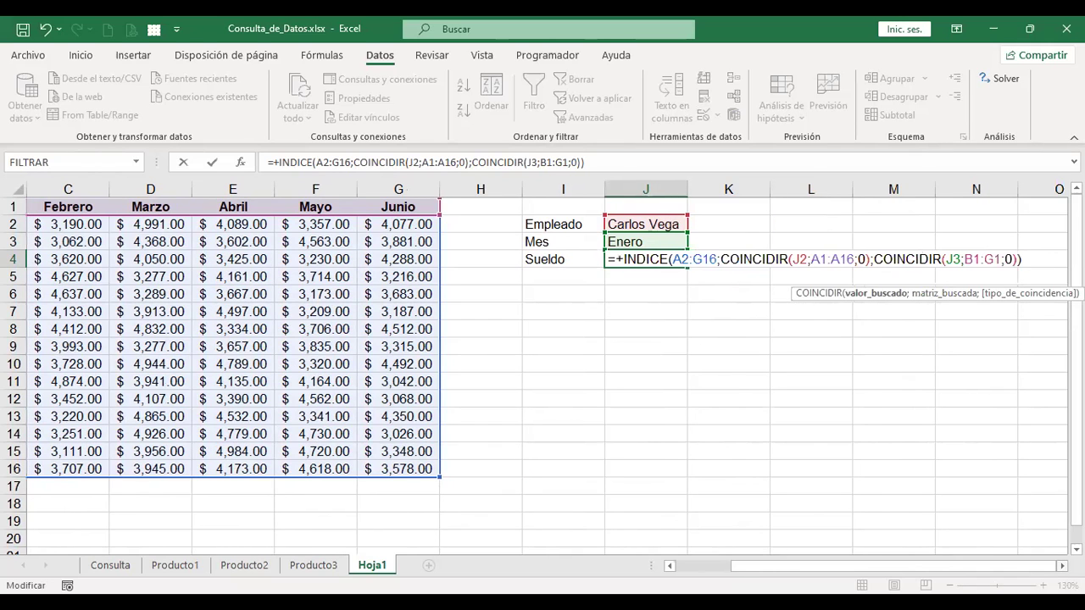
left_click(953, 257)
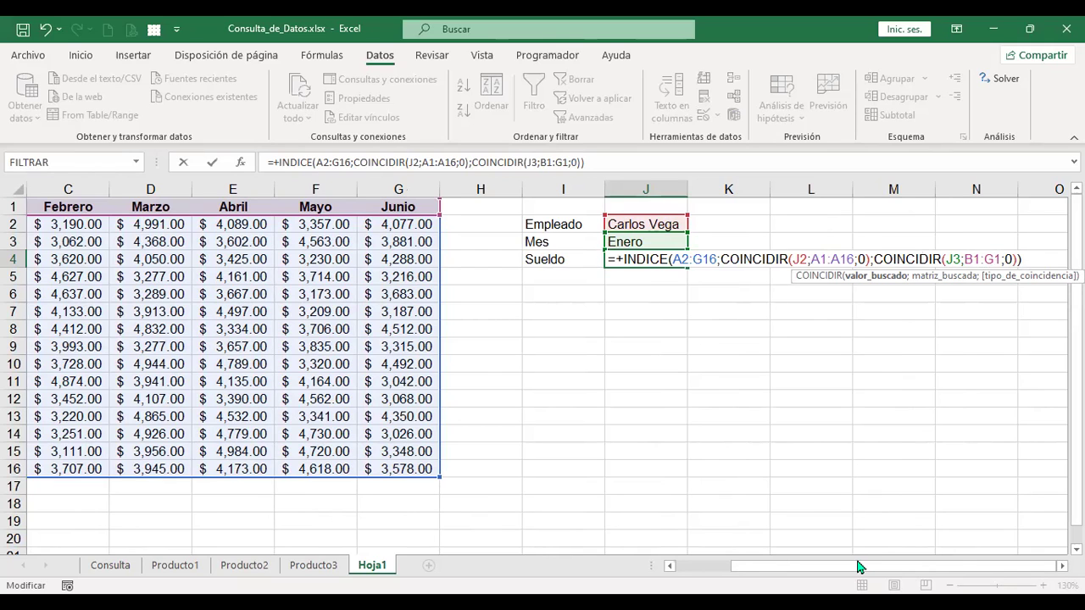
key("Return")
left_click(649, 260)
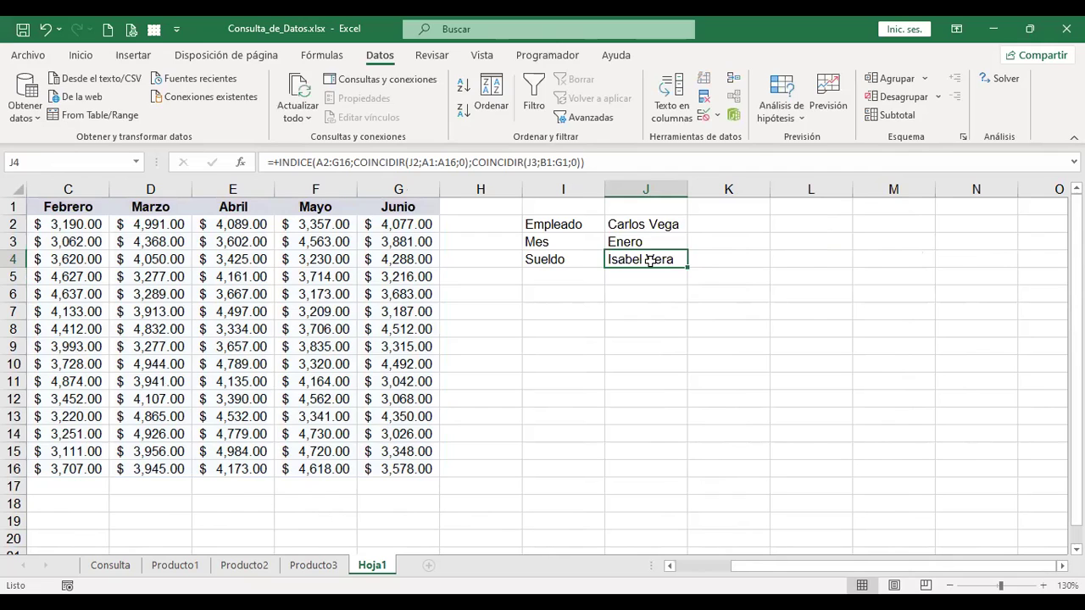
Change INDICE's table in J4 from A2:G16 to A1:G16 and commit the formula
double_click(649, 260)
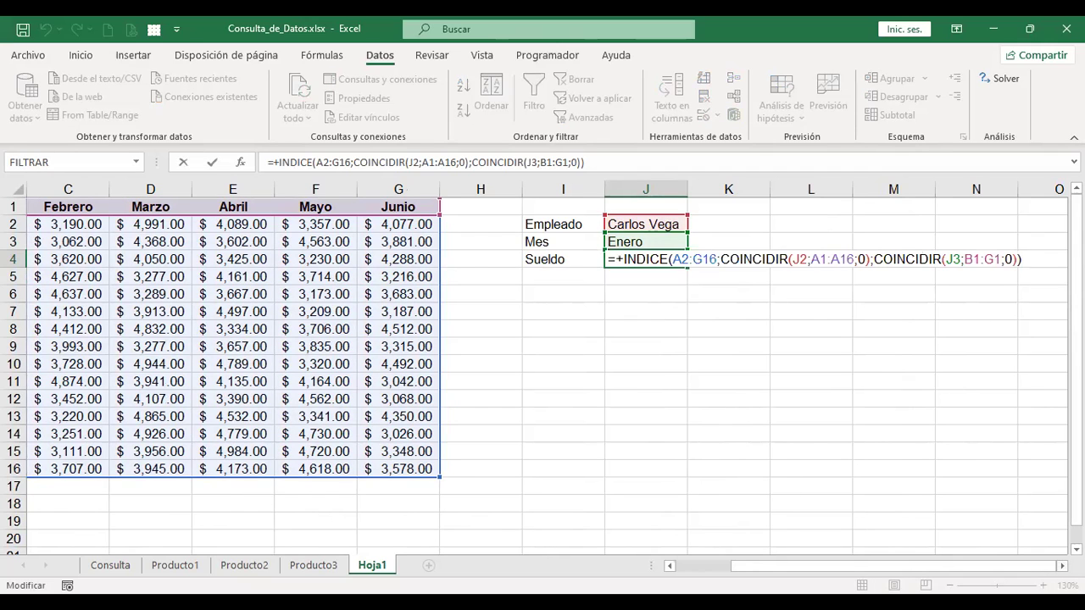
scroll(1046, 578, "right", 1)
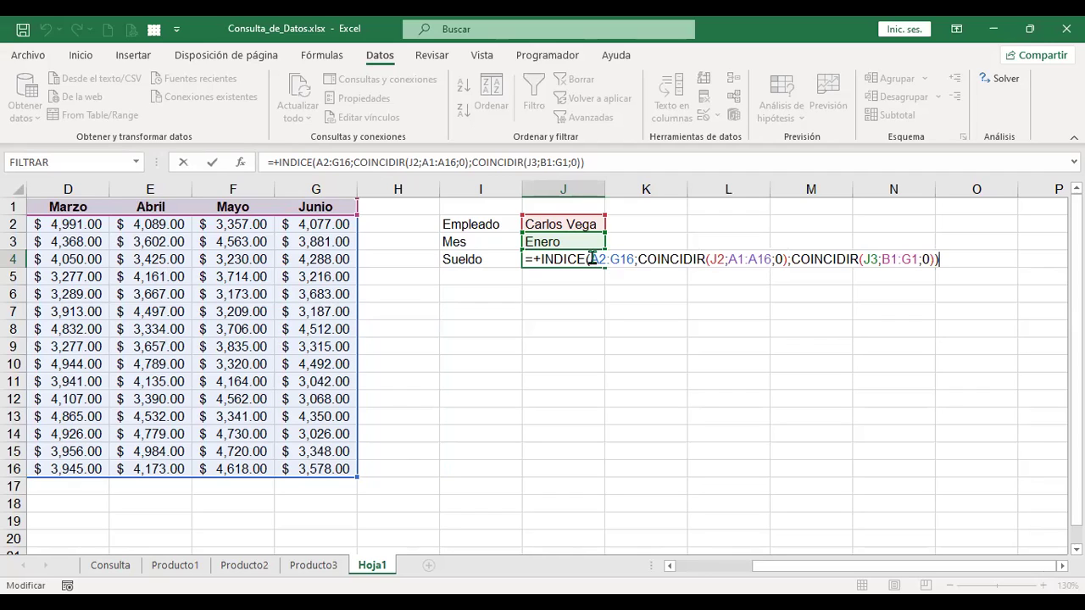
left_click(738, 260)
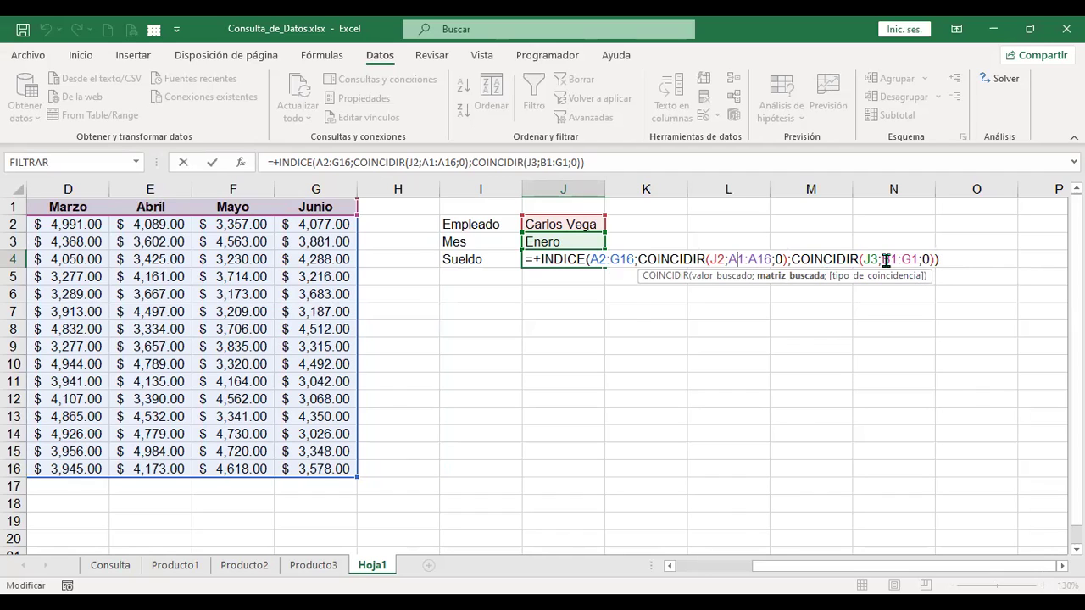
left_click(896, 259)
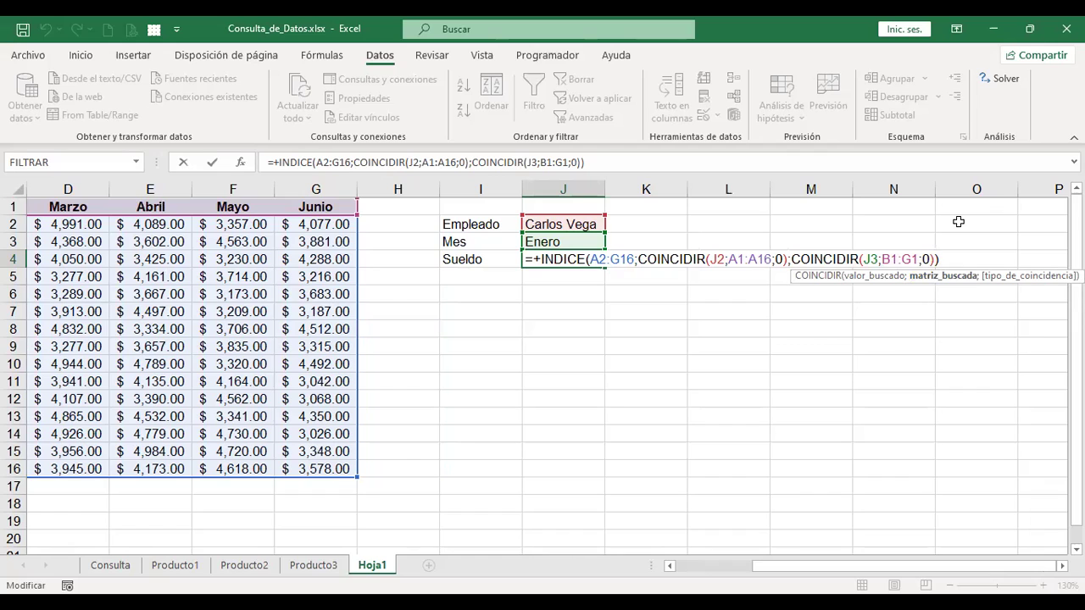
key("BackSpace")
type("1")
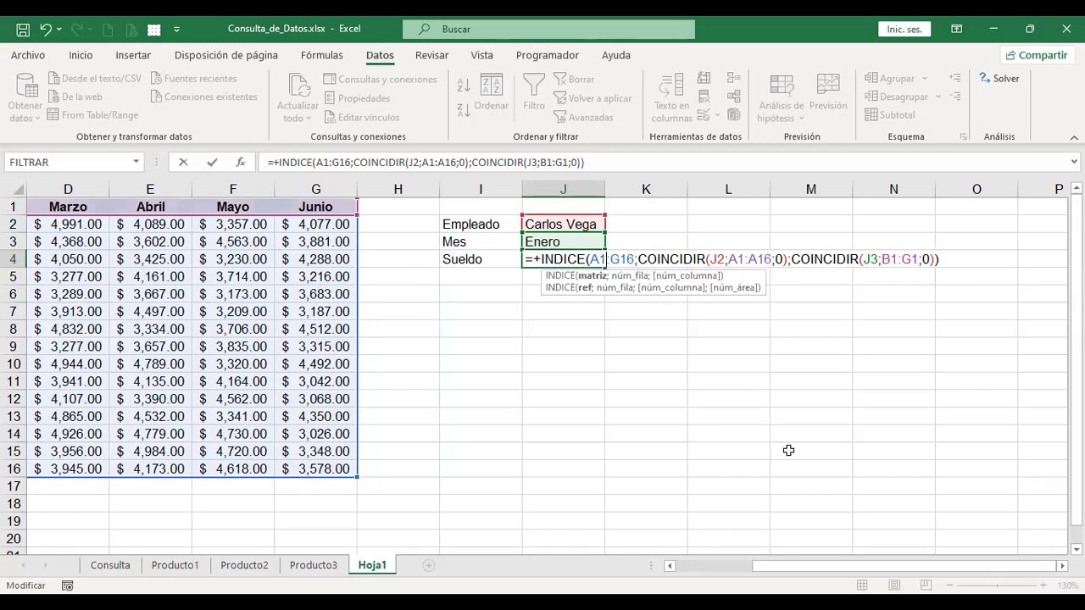
left_click(748, 259)
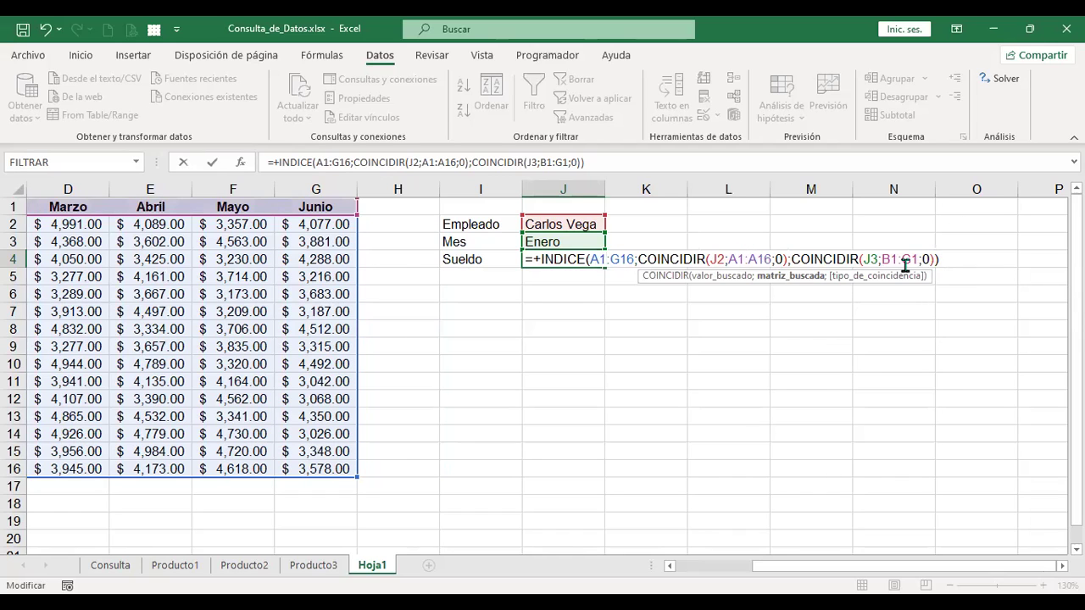
left_click(889, 259)
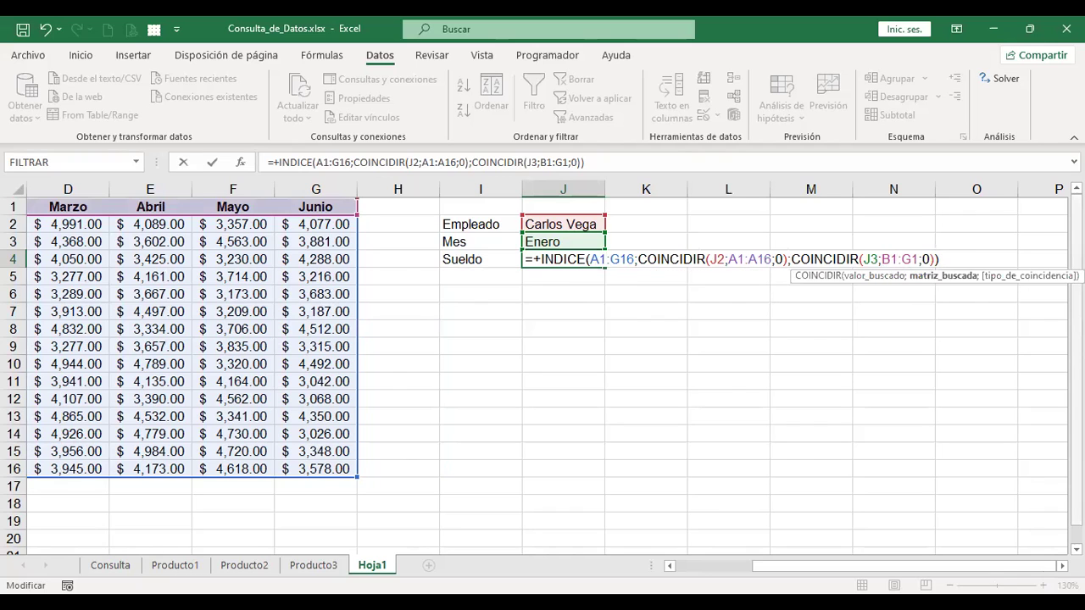
key("Return")
left_click(562, 243)
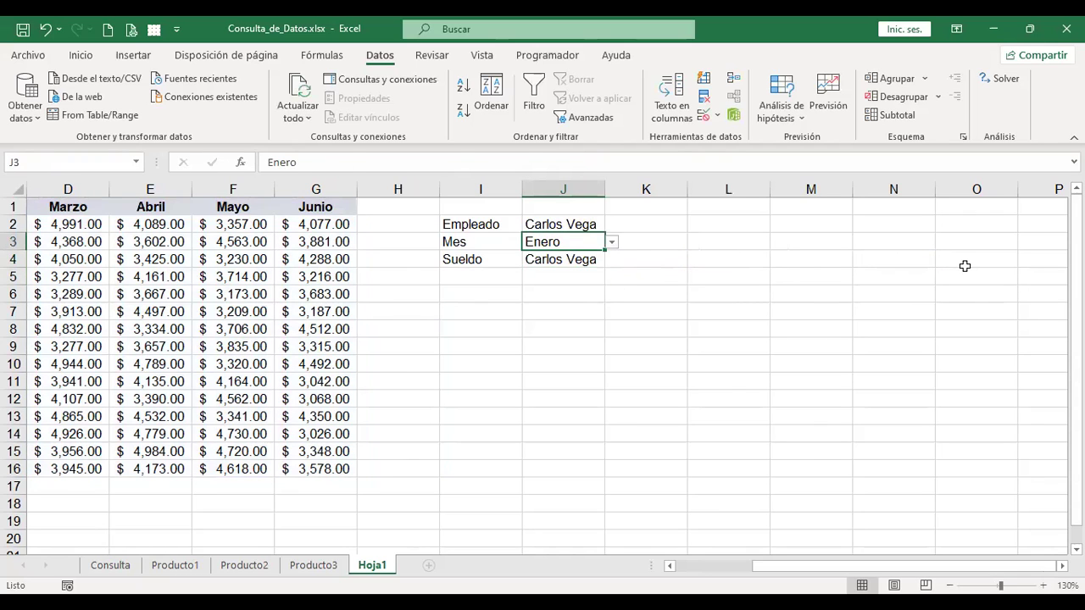
Reopen the J4 formula and step through the employee lookup's A1:A16 range
key("Down")
key("F2")
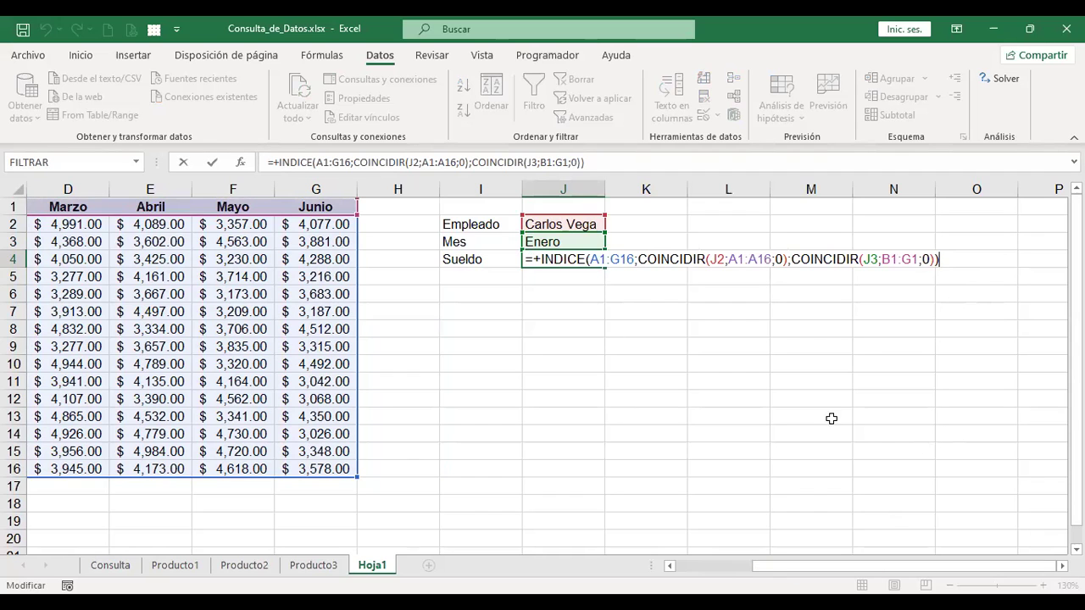
scroll(713, 572, "left", 3)
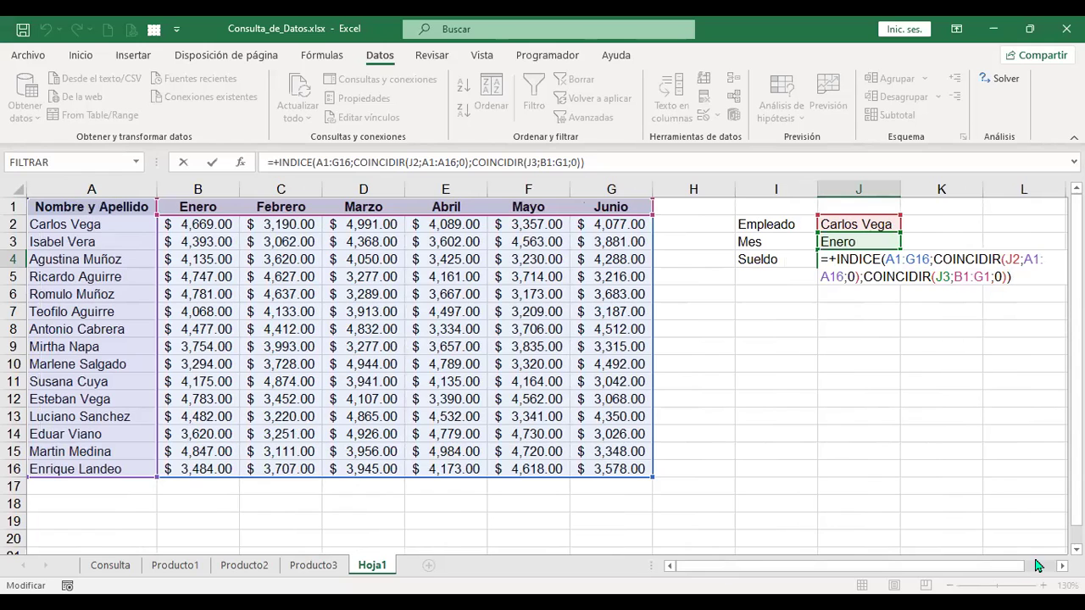
scroll(1039, 565, "right", 3)
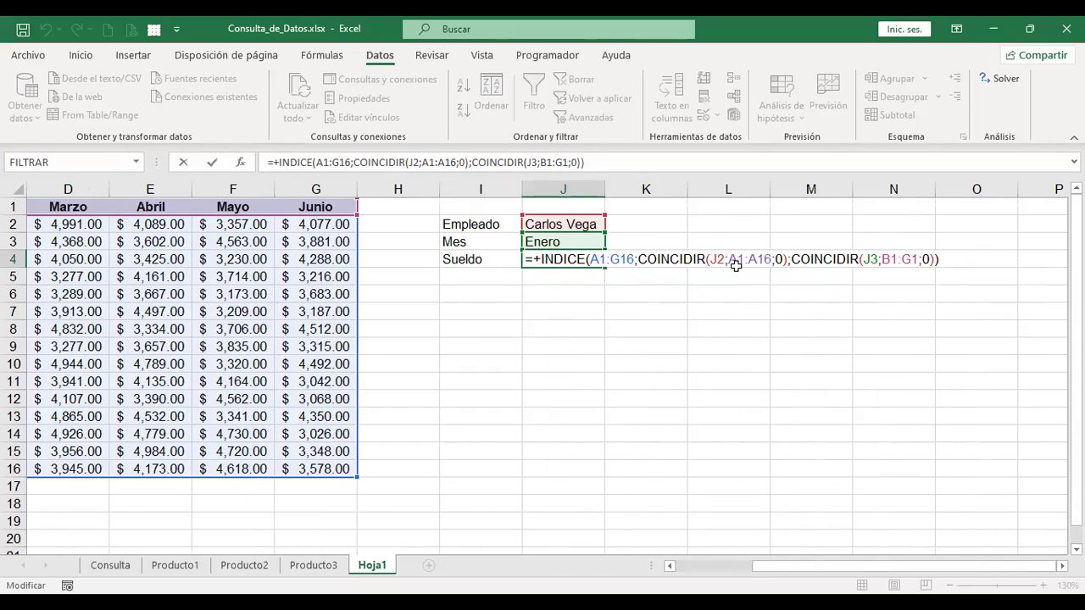
left_click(787, 257)
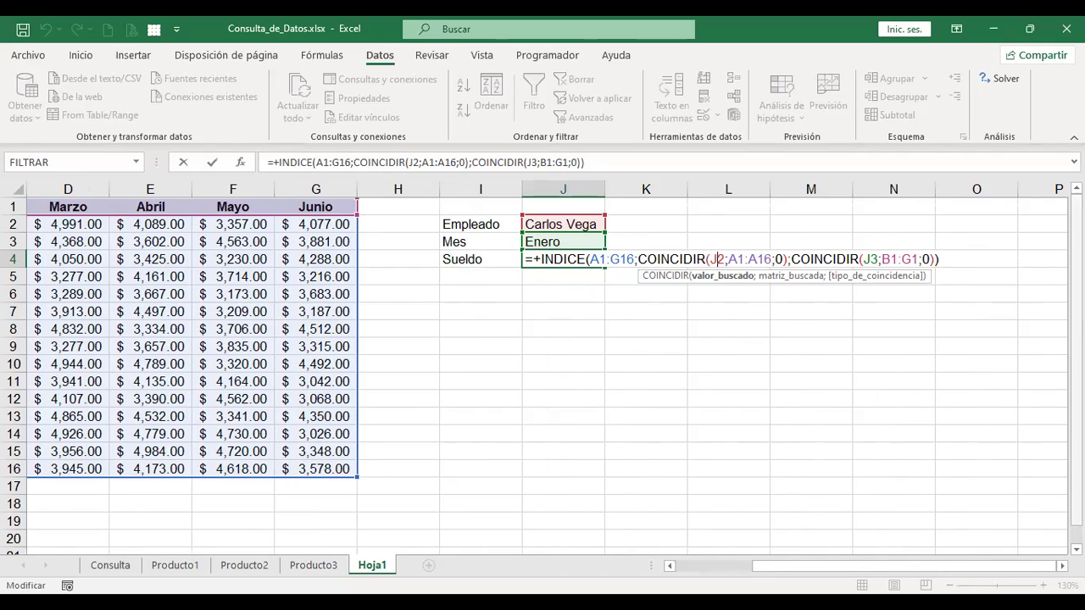
key("Right")
key("Right")
Change the month lookup range from B1:G1 to B1:G2 and commit
key("Right")
key("Right")
key("Right")
key("Right")
key("Right")
key("Left")
key("Left")
key("Left")
key("Left")
key("Left")
key("Right")
key("Right")
key("Right")
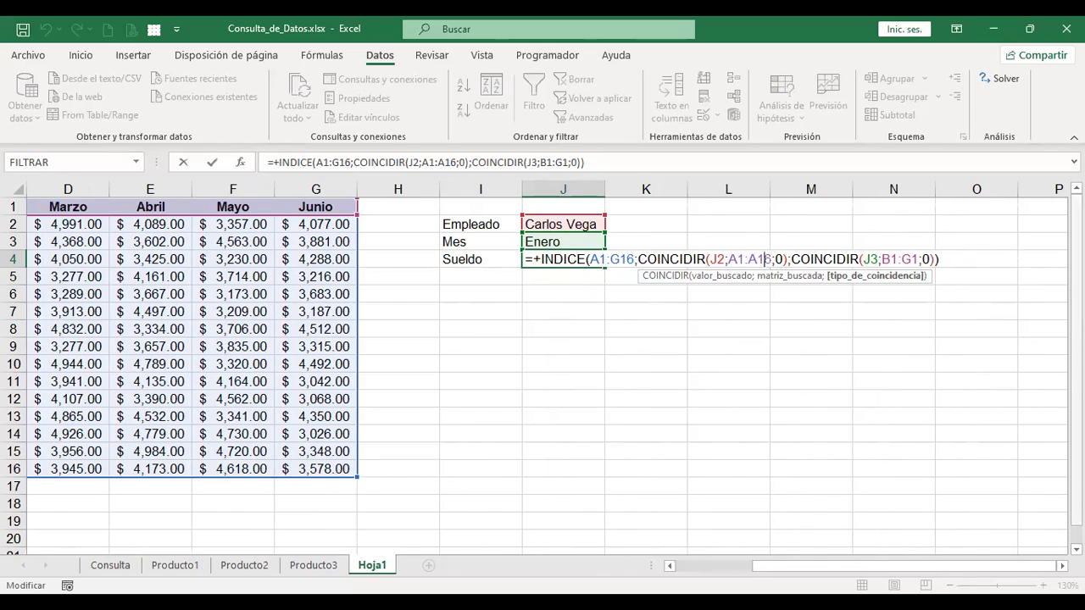
key("Right")
key("Right")
key("Right")
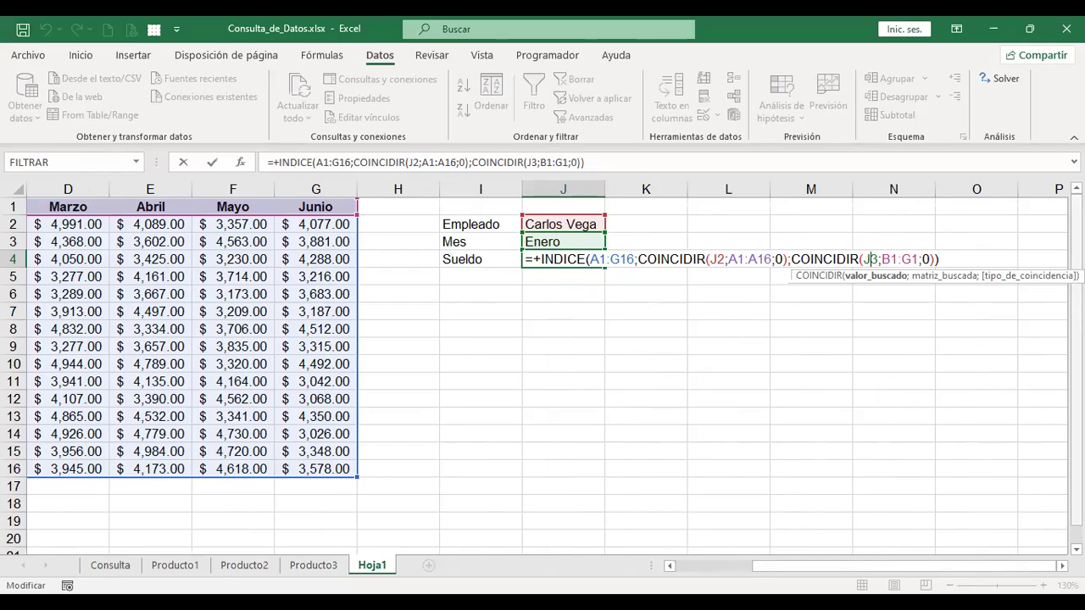
key("Right")
key("Right")
key("Right")
key("Right")
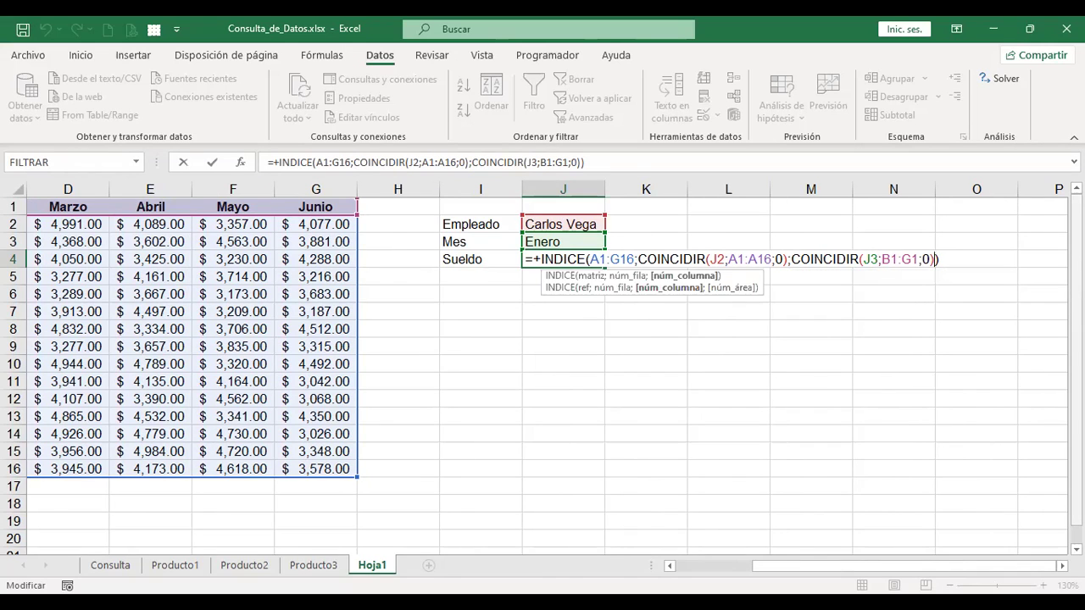
key("Left")
key("Left")
key("Left")
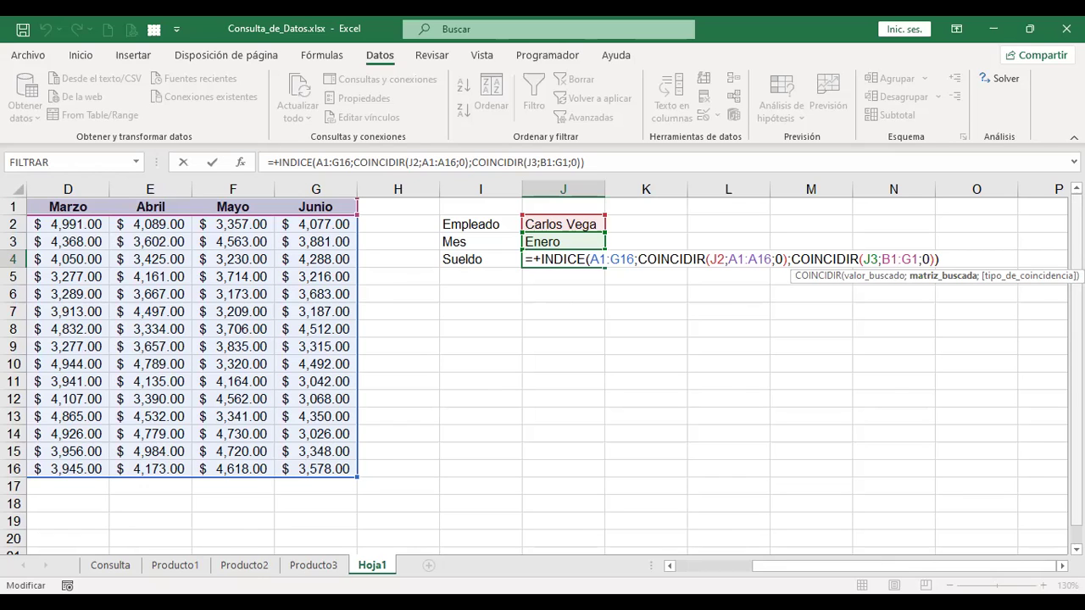
key("Delete")
type("2")
key("ctrl+Return")
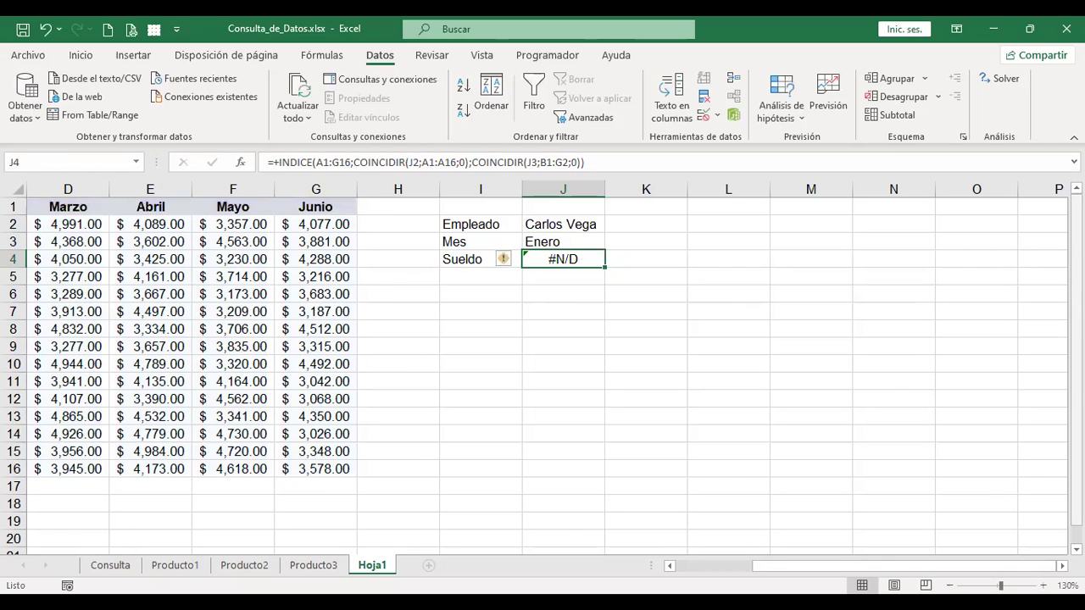